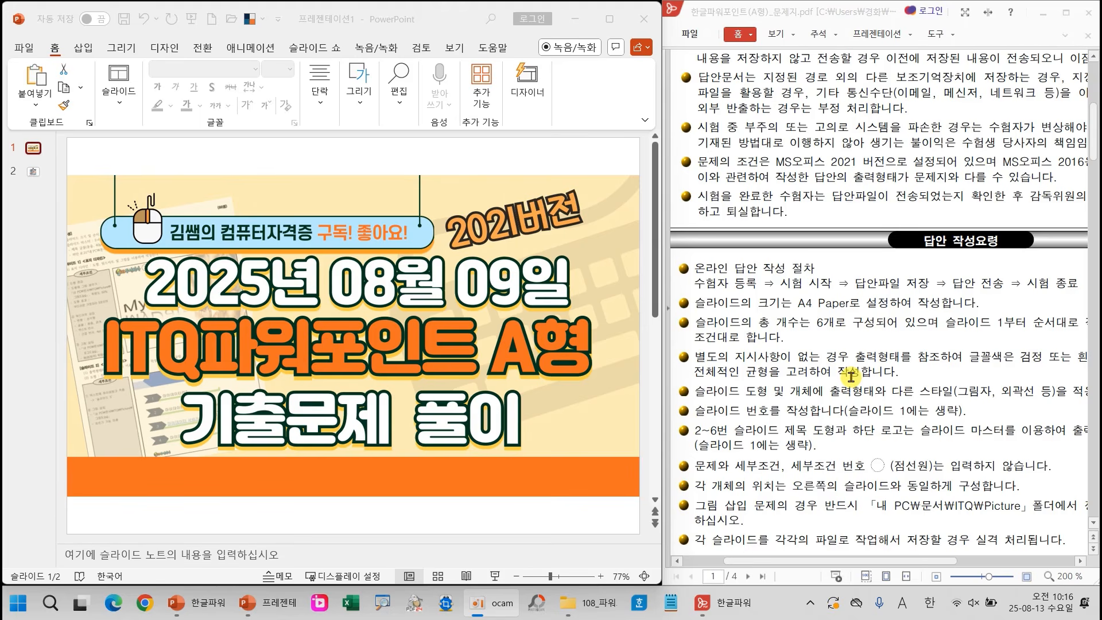
Open the second slide, which lists the basic PowerPoint settings
{"action": "left_click", "coordinate": [34, 175]}
{"action": "left_click", "coordinate": [35, 175]}
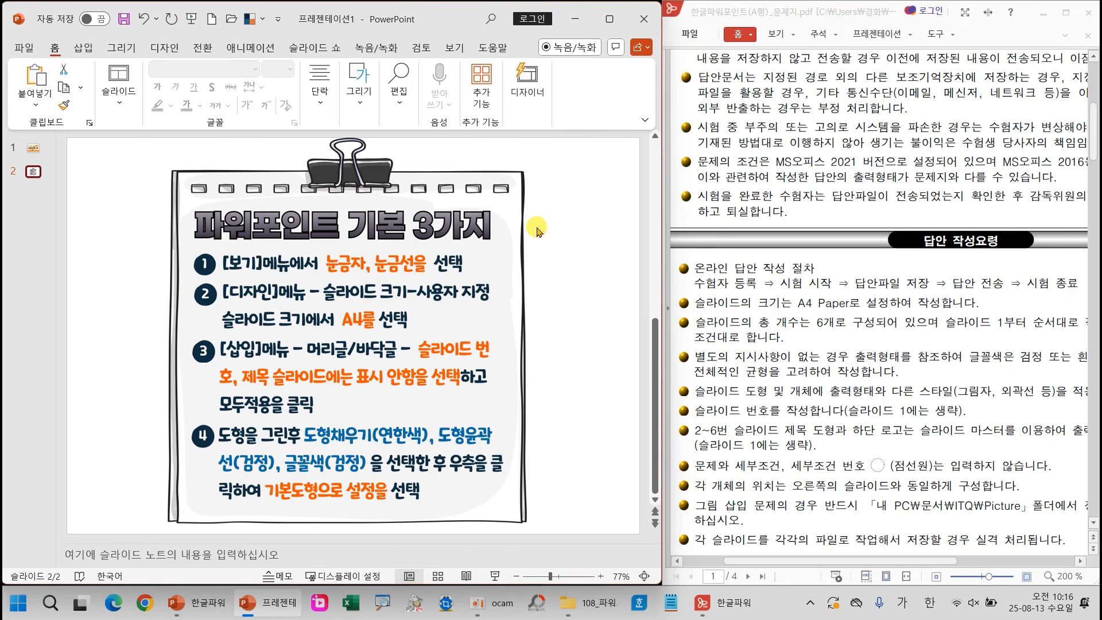
{"action": "mouse_move", "coordinate": [213, 246]}
{"action": "left_mouse_down"}
{"action": "mouse_move", "coordinate": [264, 267]}
{"action": "mouse_move", "coordinate": [477, 278]}
{"action": "left_mouse_up"}
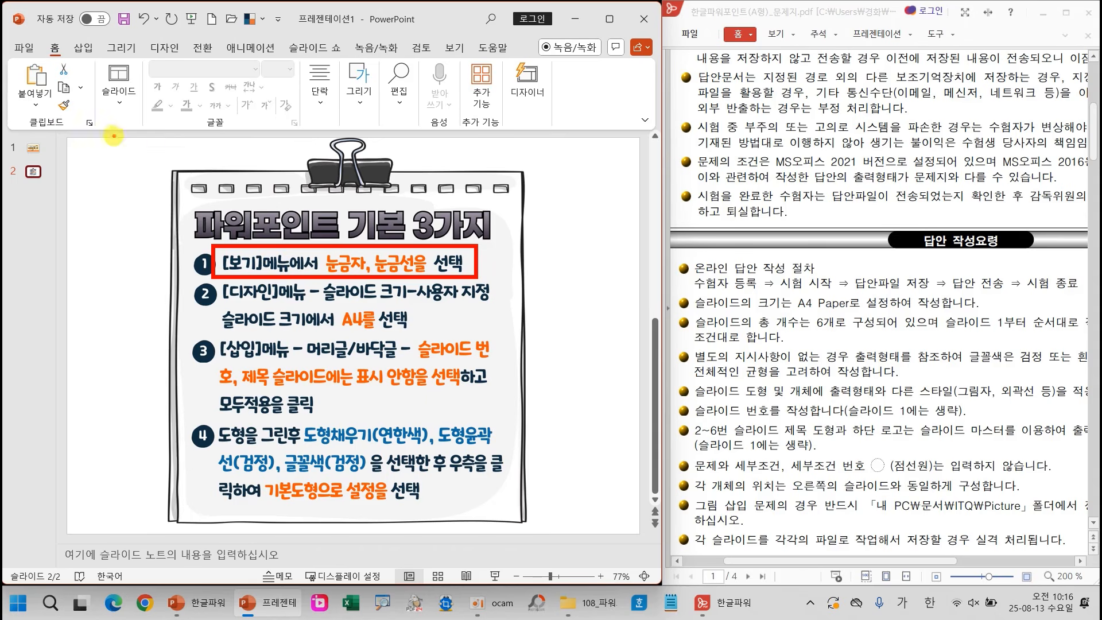
{"action": "left_click_drag", "start_coordinate": [60, 119], "coordinate": [660, 147]}
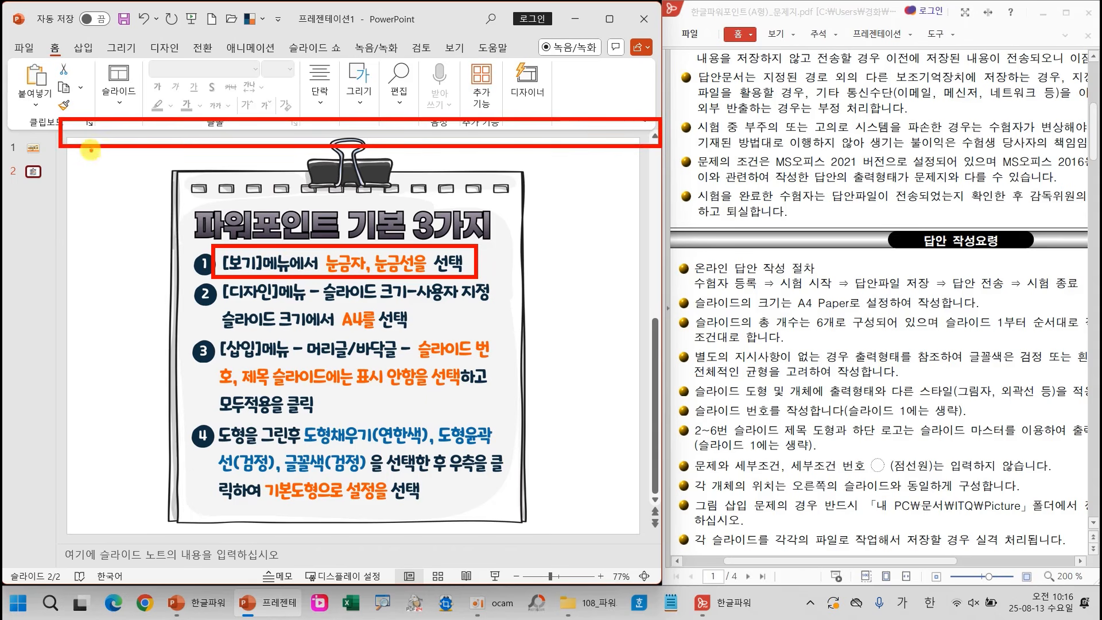
{"action": "mouse_move", "coordinate": [52, 133]}
{"action": "left_mouse_down"}
{"action": "mouse_move", "coordinate": [96, 347]}
{"action": "mouse_move", "coordinate": [99, 535]}
{"action": "left_mouse_up"}
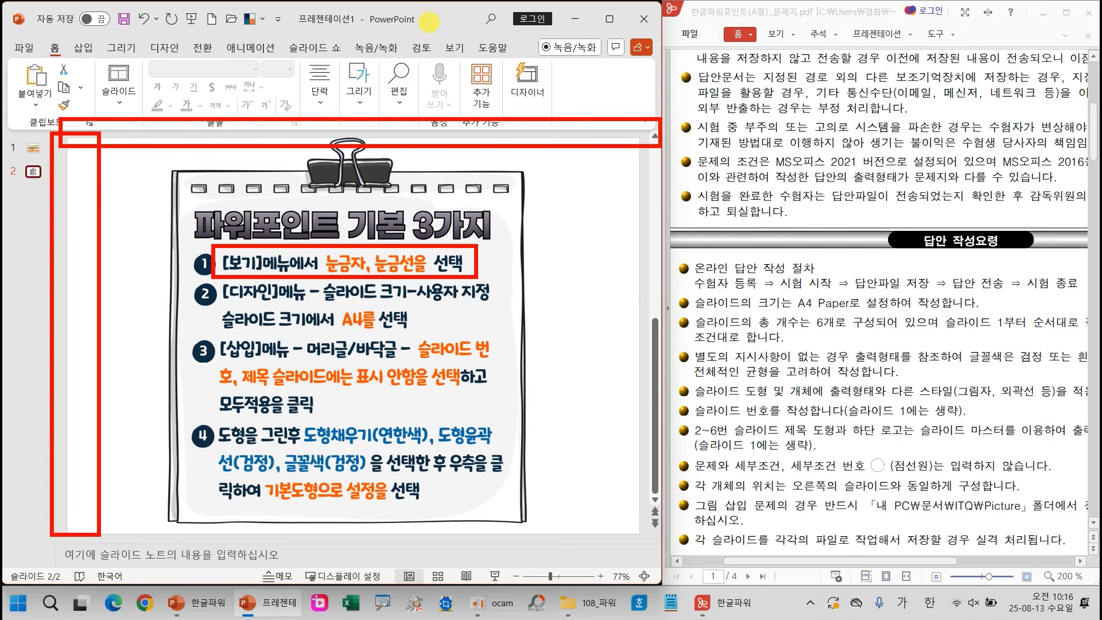
{"action": "key", "text": "Escape"}
Show the ruler and the gridlines (눈금자, 눈금선) in the slide editing view
{"action": "left_click", "coordinate": [457, 46]}
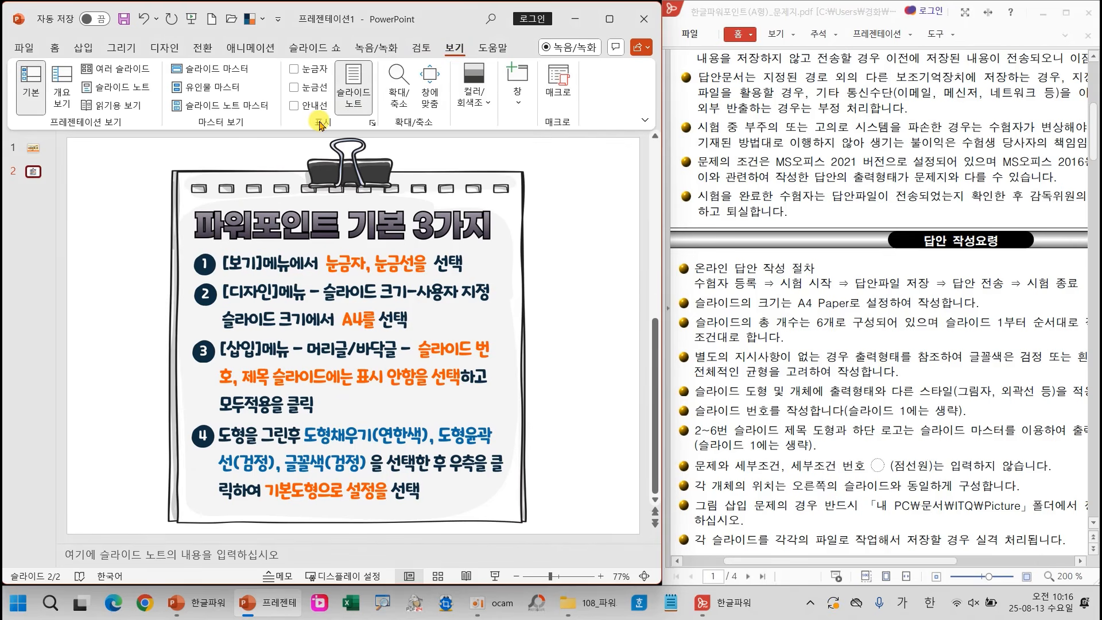
{"action": "left_click_drag", "start_coordinate": [277, 54], "coordinate": [339, 102]}
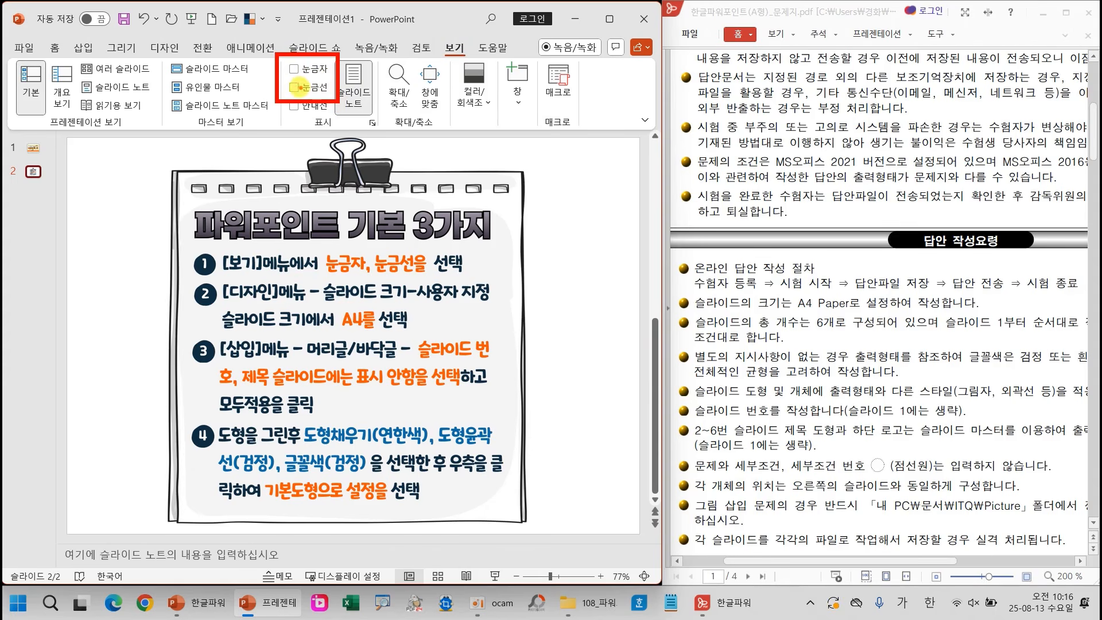
{"action": "left_click", "coordinate": [294, 69]}
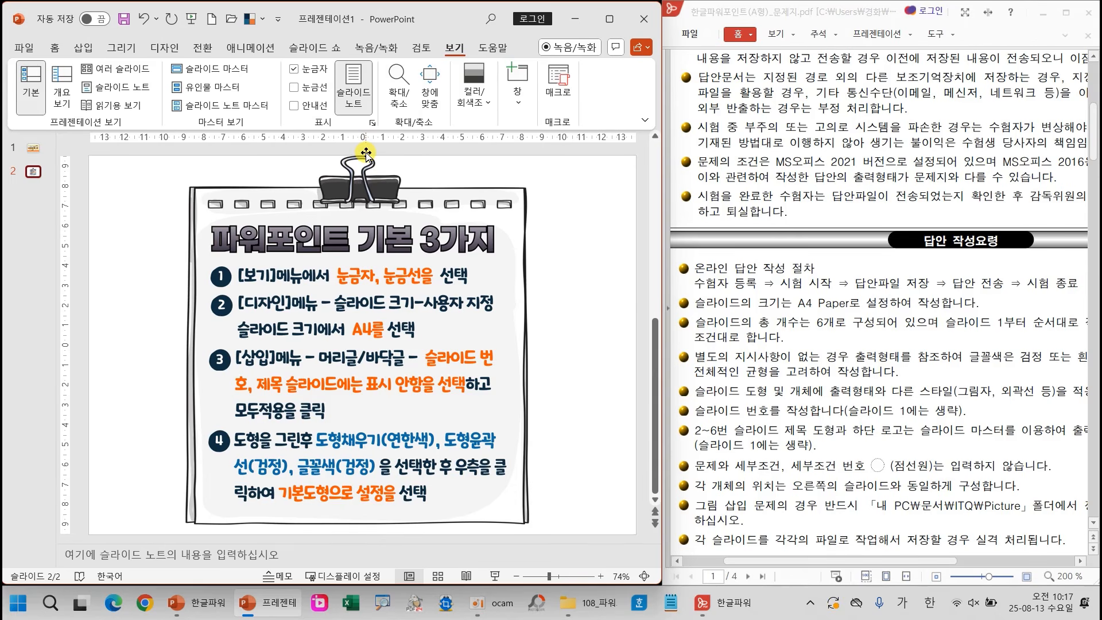
{"action": "left_click_drag", "start_coordinate": [386, 260], "coordinate": [443, 215]}
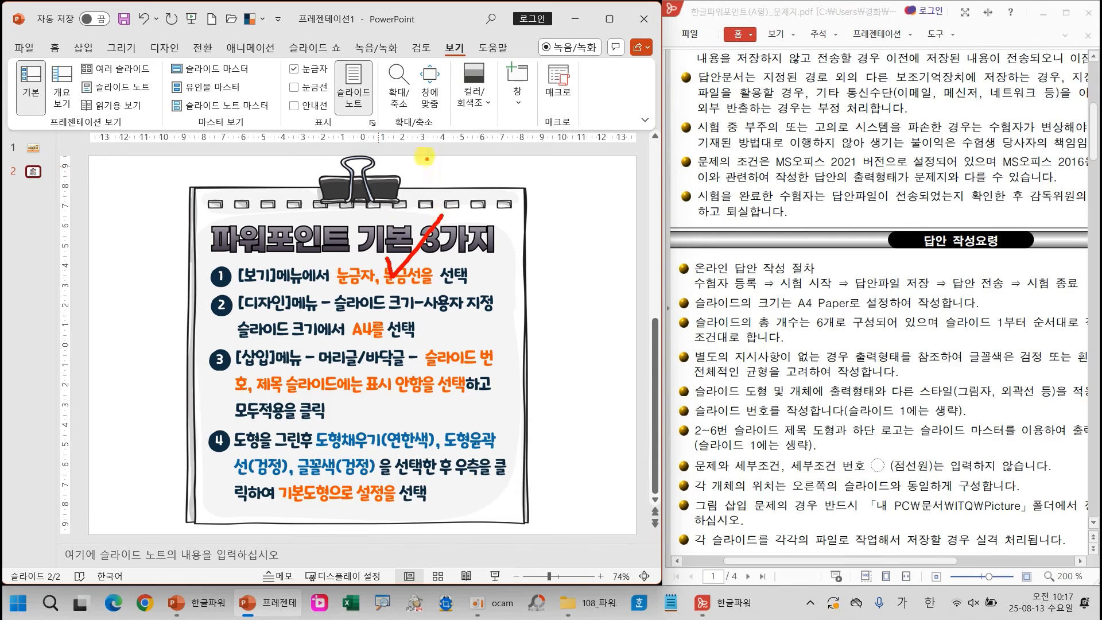
{"action": "key", "text": "Escape"}
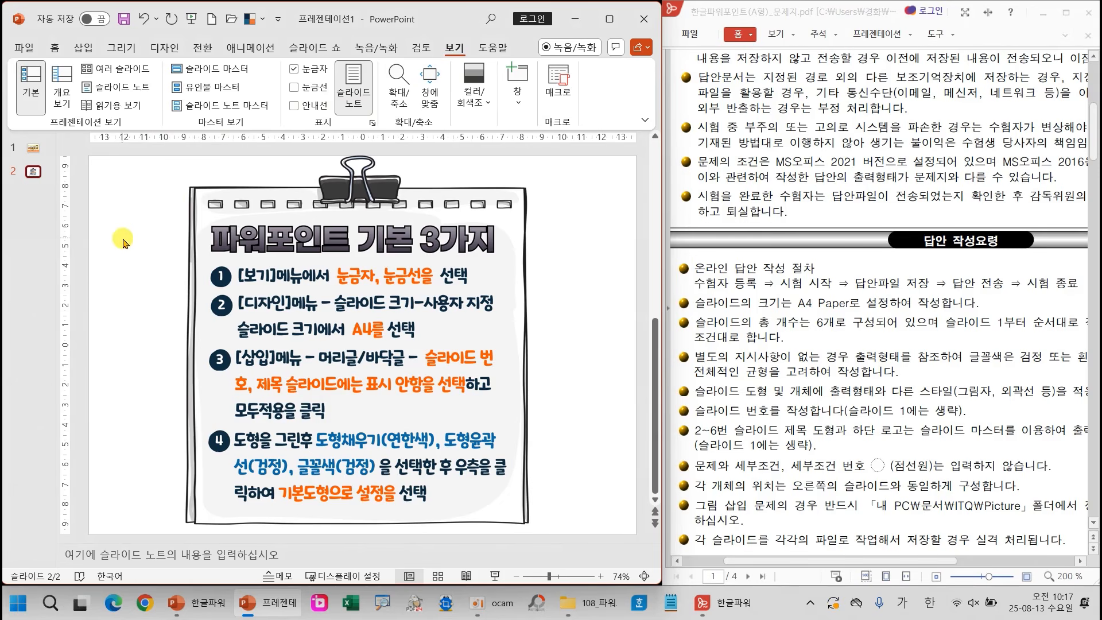
{"action": "left_click", "coordinate": [296, 91]}
{"action": "left_click", "coordinate": [295, 88]}
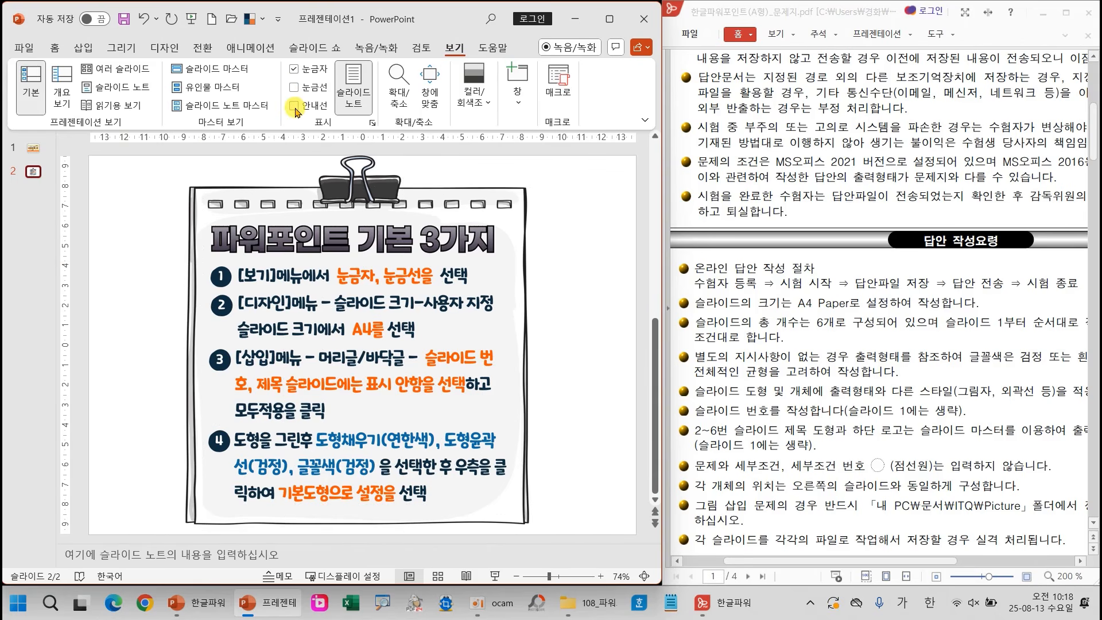
{"action": "left_click", "coordinate": [295, 105]}
{"action": "left_click_drag", "start_coordinate": [188, 299], "coordinate": [227, 297]}
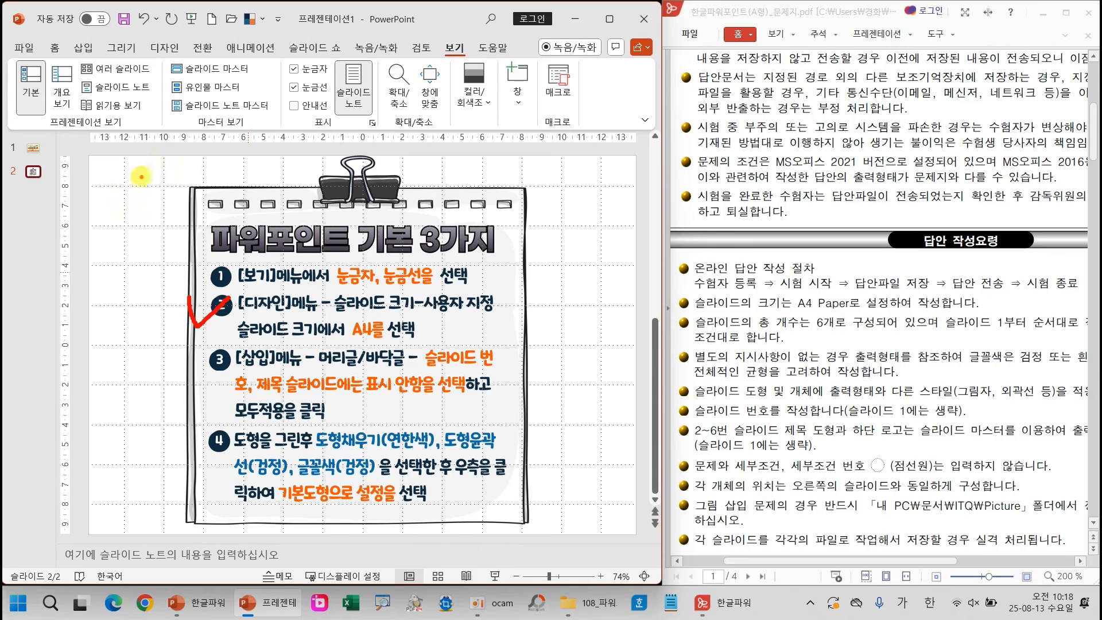
{"action": "mouse_move", "coordinate": [85, 155]}
{"action": "left_mouse_down"}
{"action": "mouse_move", "coordinate": [574, 218]}
{"action": "mouse_move", "coordinate": [638, 539]}
{"action": "left_mouse_up"}
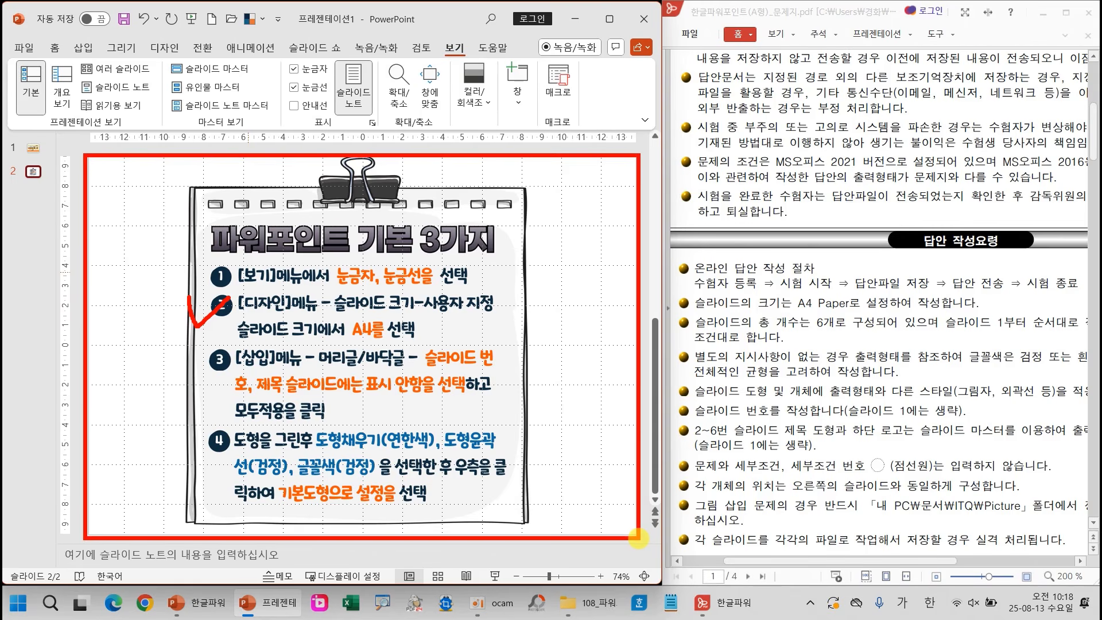
{"action": "key", "text": "Escape"}
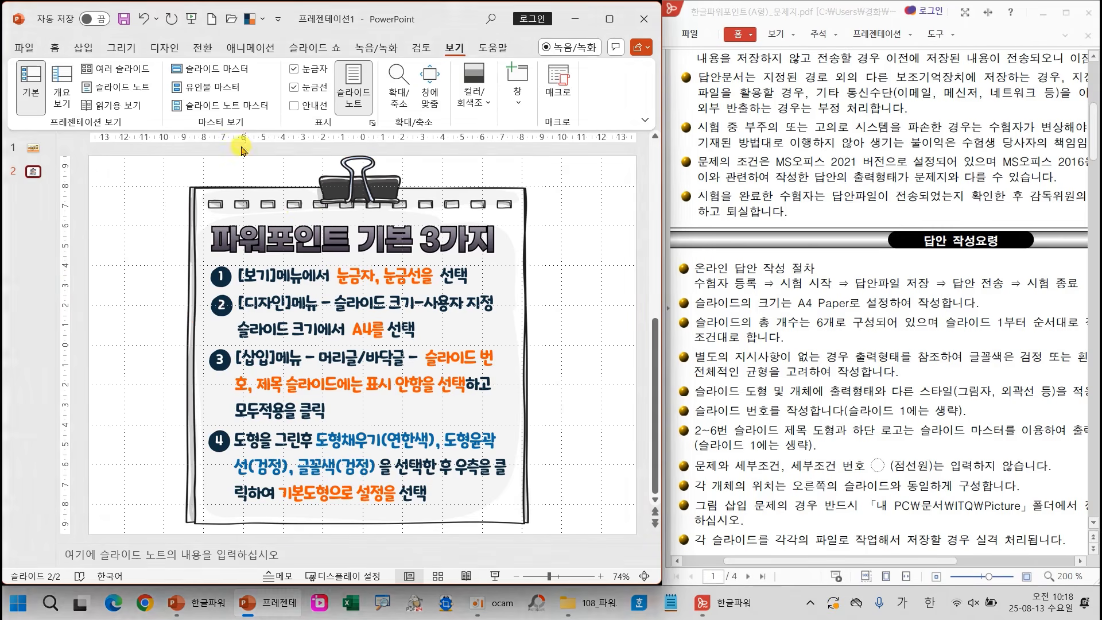
Apply A4 용지(210x297mm) in landscape orientation as the custom slide size
{"action": "left_click", "coordinate": [165, 48]}
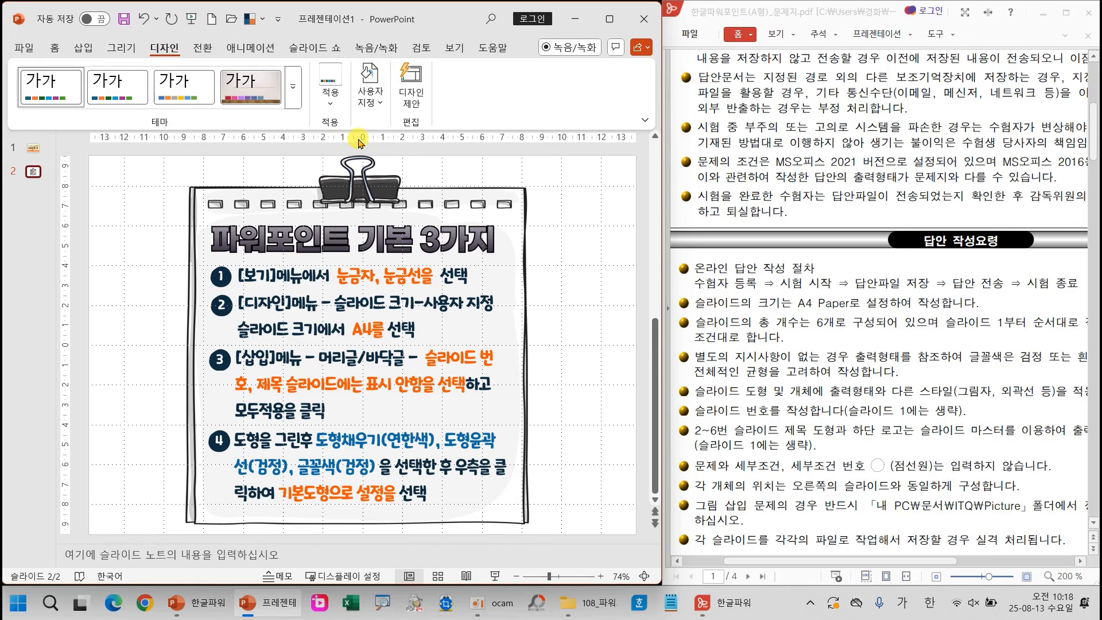
{"action": "left_click", "coordinate": [371, 119]}
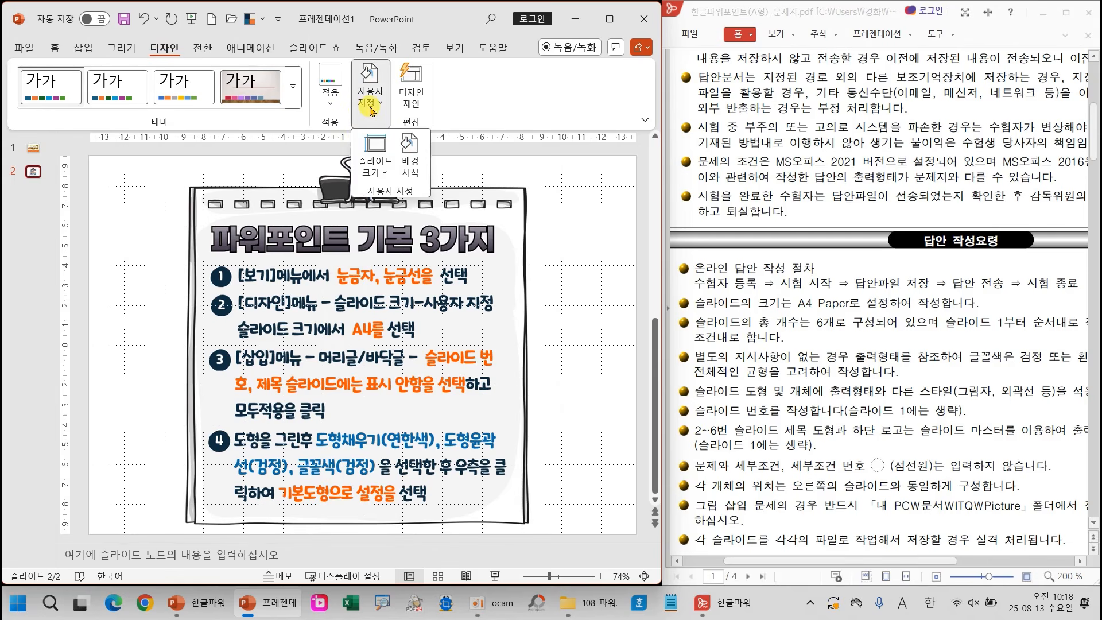
{"action": "left_click", "coordinate": [380, 174]}
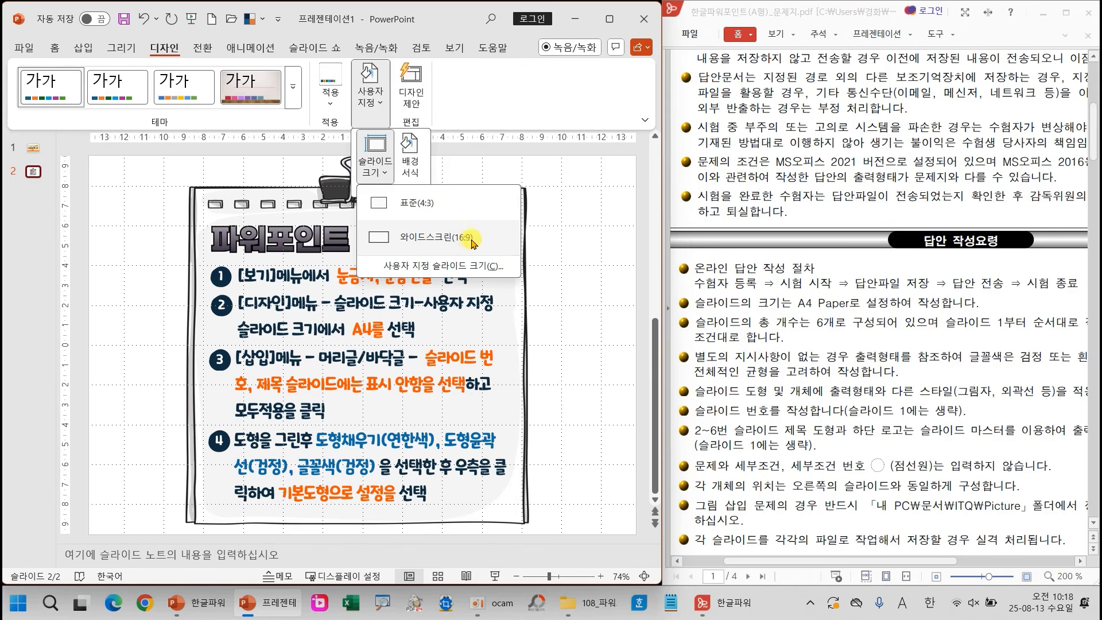
{"action": "left_click", "coordinate": [433, 268]}
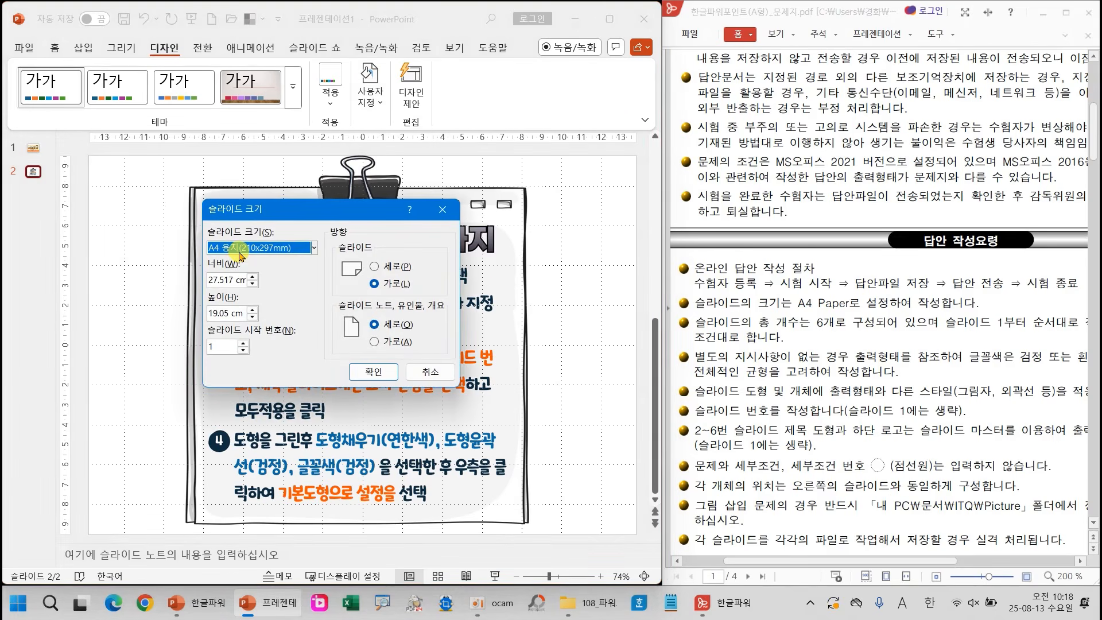
{"action": "mouse_move", "coordinate": [241, 253]}
{"action": "left_mouse_down"}
{"action": "mouse_move", "coordinate": [219, 261]}
{"action": "mouse_move", "coordinate": [207, 235]}
{"action": "mouse_move", "coordinate": [235, 263]}
{"action": "left_mouse_up"}
{"action": "mouse_move", "coordinate": [90, 290]}
{"action": "left_mouse_down"}
{"action": "mouse_move", "coordinate": [109, 238]}
{"action": "mouse_move", "coordinate": [119, 307]}
{"action": "left_mouse_up"}
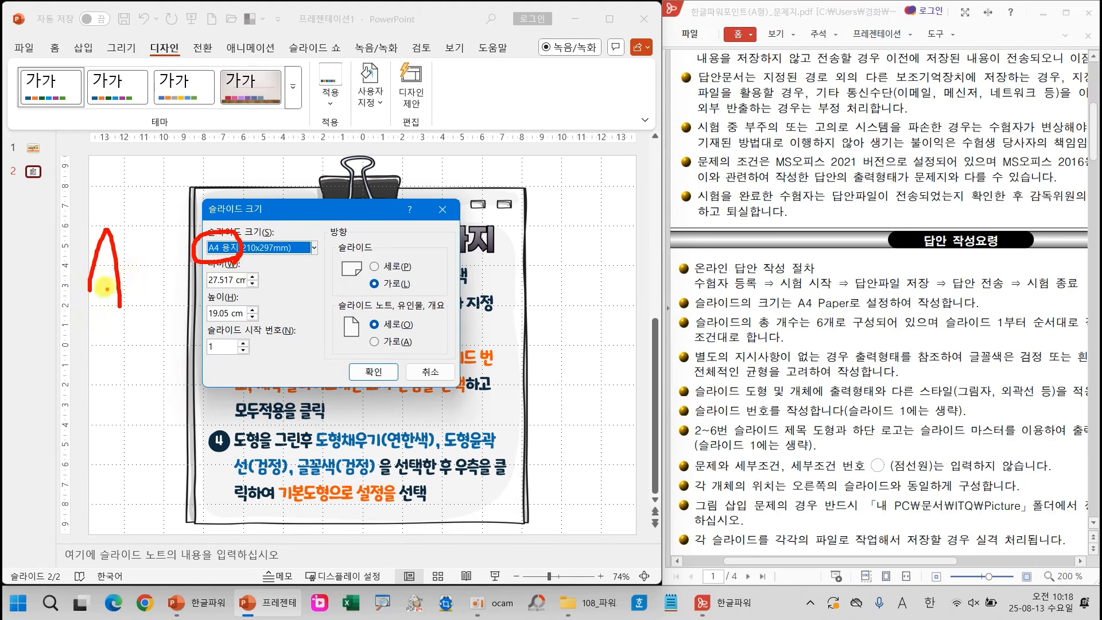
{"action": "left_click_drag", "start_coordinate": [94, 270], "coordinate": [120, 275]}
{"action": "mouse_move", "coordinate": [152, 234]}
{"action": "left_mouse_down"}
{"action": "mouse_move", "coordinate": [121, 275]}
{"action": "mouse_move", "coordinate": [166, 262]}
{"action": "mouse_move", "coordinate": [144, 307]}
{"action": "left_mouse_up"}
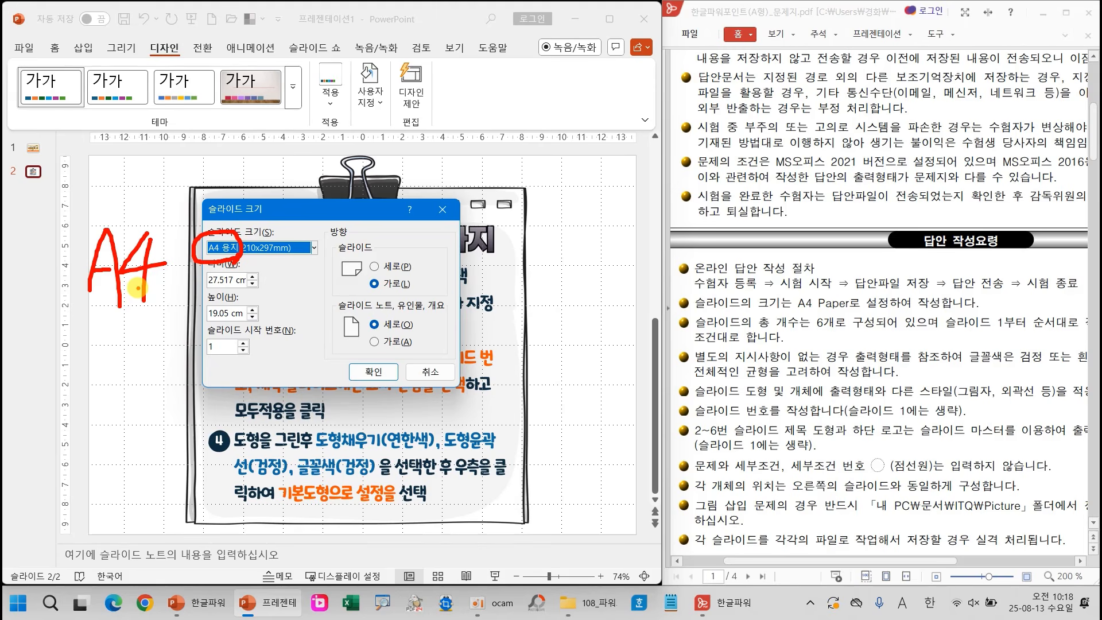
{"action": "left_click", "coordinate": [362, 375]}
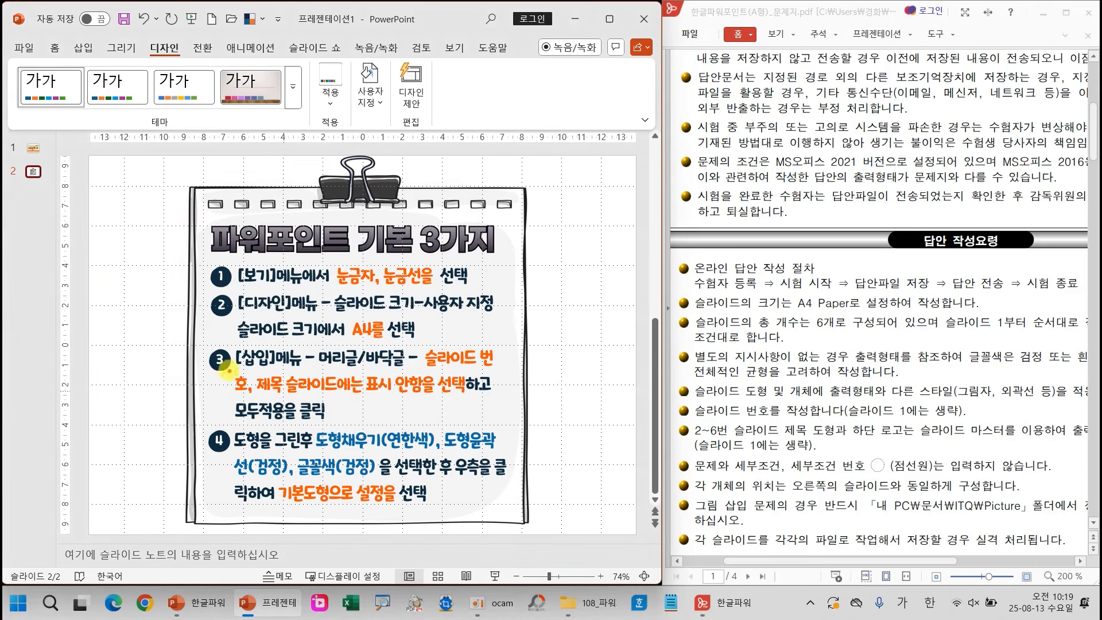
{"action": "left_click_drag", "start_coordinate": [176, 349], "coordinate": [214, 349]}
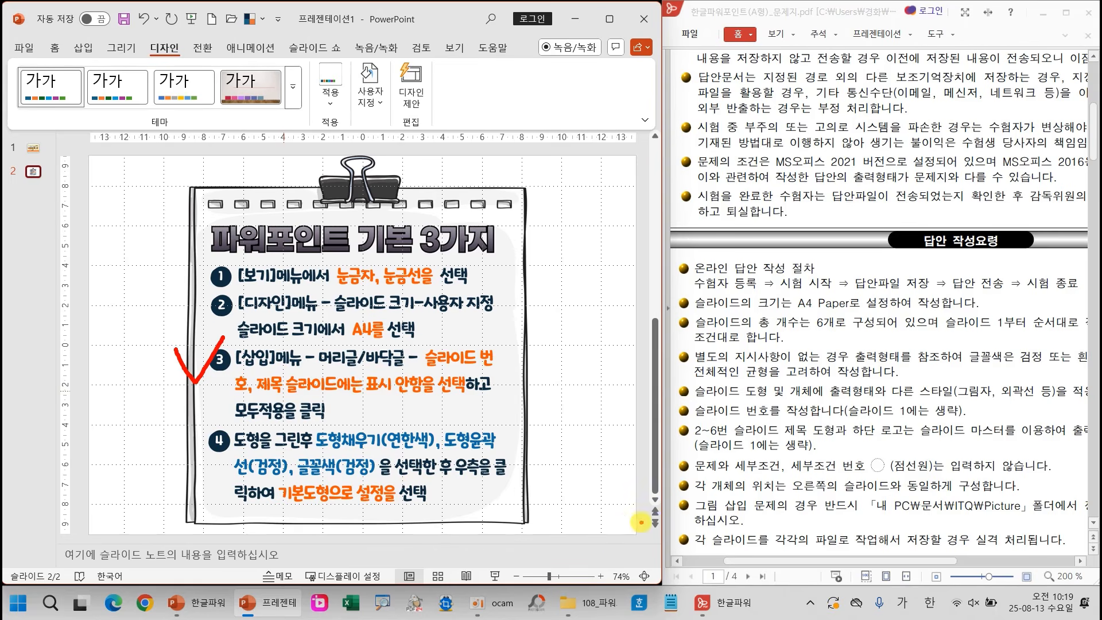
{"action": "mouse_move", "coordinate": [640, 517]}
{"action": "left_mouse_down"}
{"action": "mouse_move", "coordinate": [599, 510]}
{"action": "mouse_move", "coordinate": [630, 538]}
{"action": "mouse_move", "coordinate": [634, 511]}
{"action": "mouse_move", "coordinate": [575, 529]}
{"action": "mouse_move", "coordinate": [633, 524]}
{"action": "left_mouse_up"}
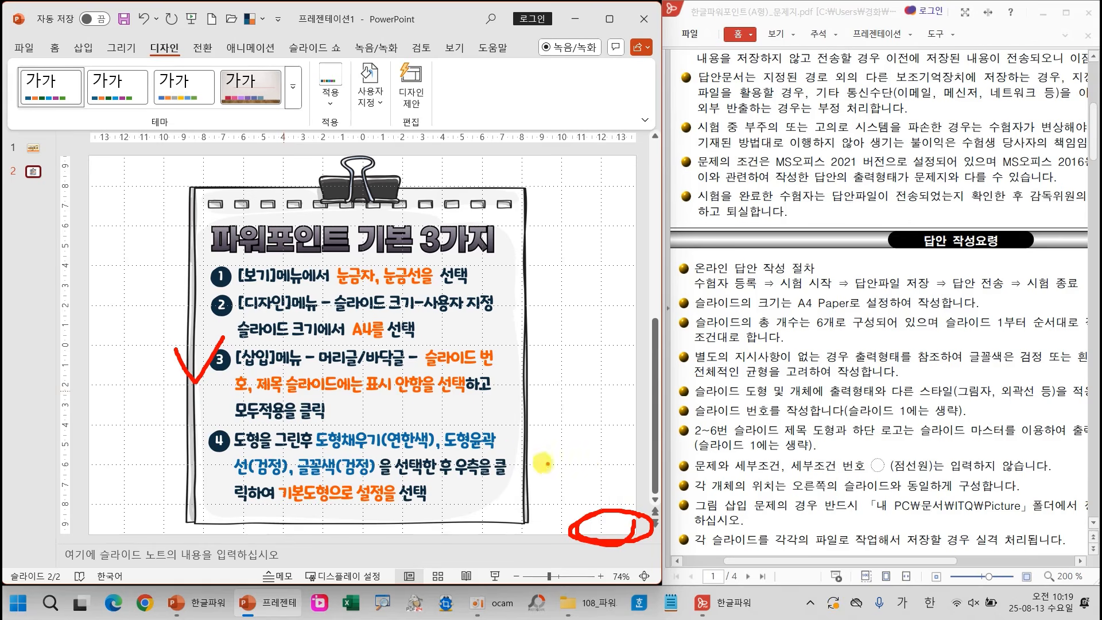
{"action": "key", "text": "Escape"}
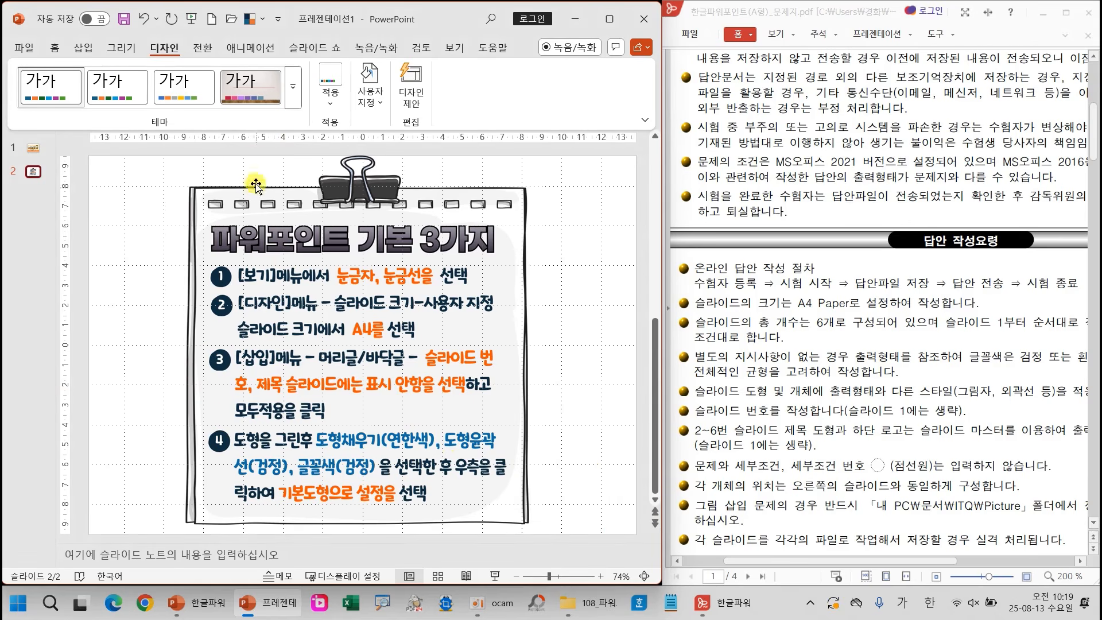
Add slide numbers (슬라이드 번호) through the header and footer settings, hide them on the title slide, and apply this to all slides
{"action": "left_click", "coordinate": [83, 48]}
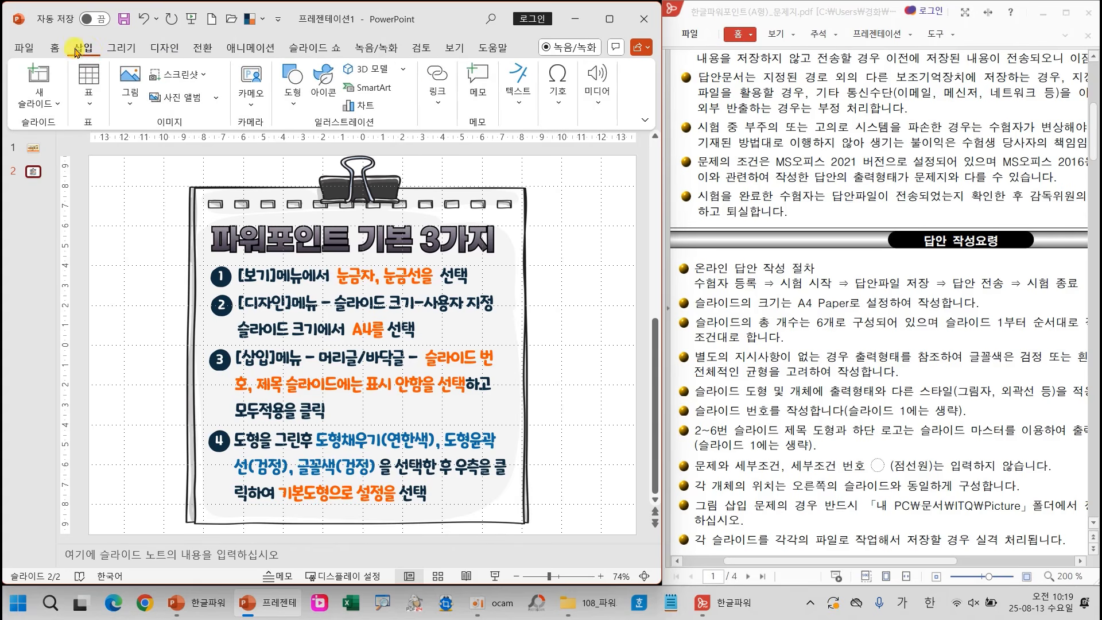
{"action": "left_click", "coordinate": [536, 110]}
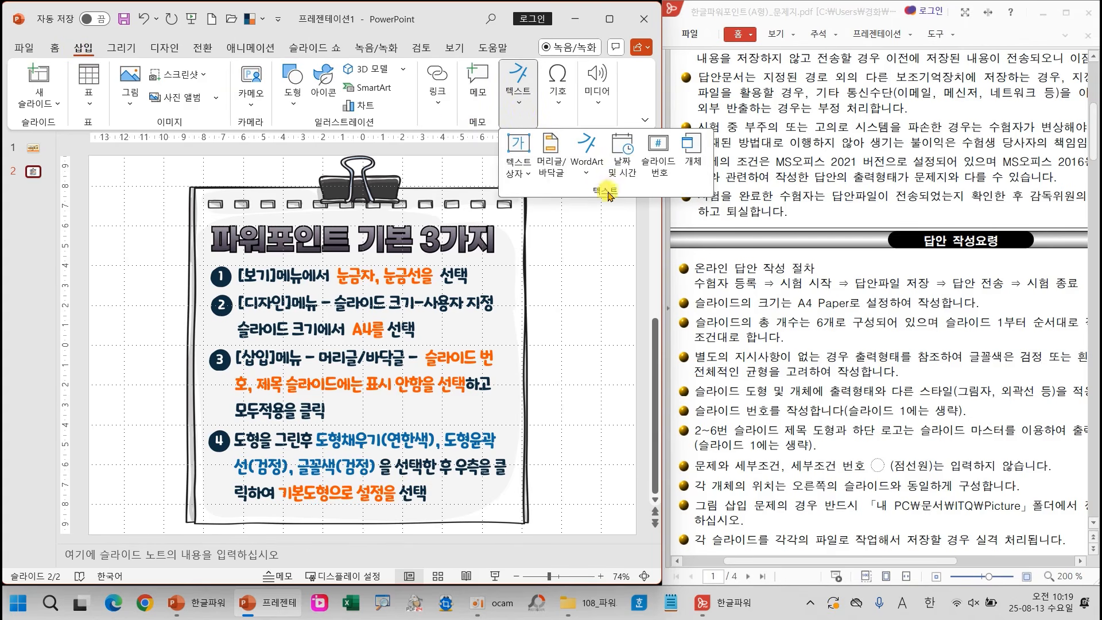
{"action": "left_click", "coordinate": [551, 165]}
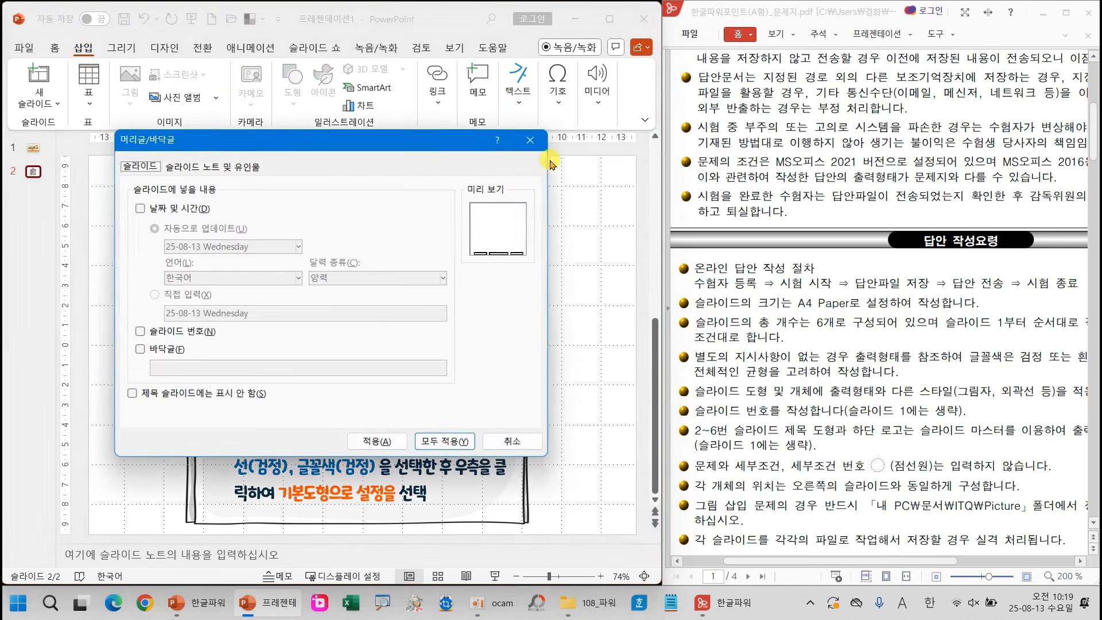
{"action": "left_click_drag", "start_coordinate": [411, 147], "coordinate": [436, 68]}
{"action": "left_click", "coordinate": [184, 251]}
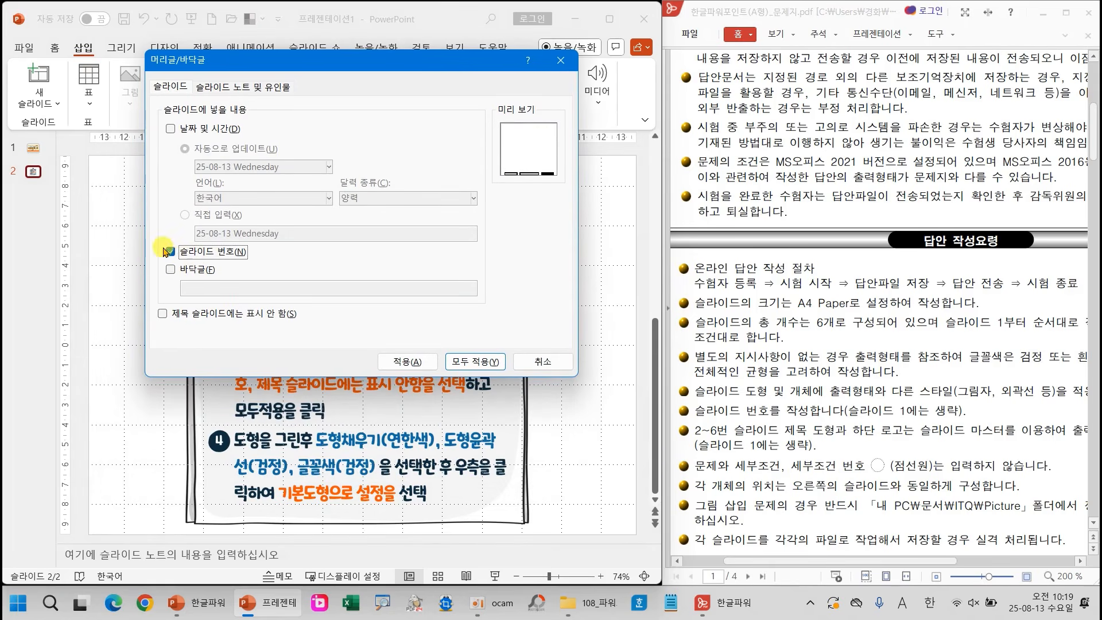
{"action": "left_click", "coordinate": [198, 318]}
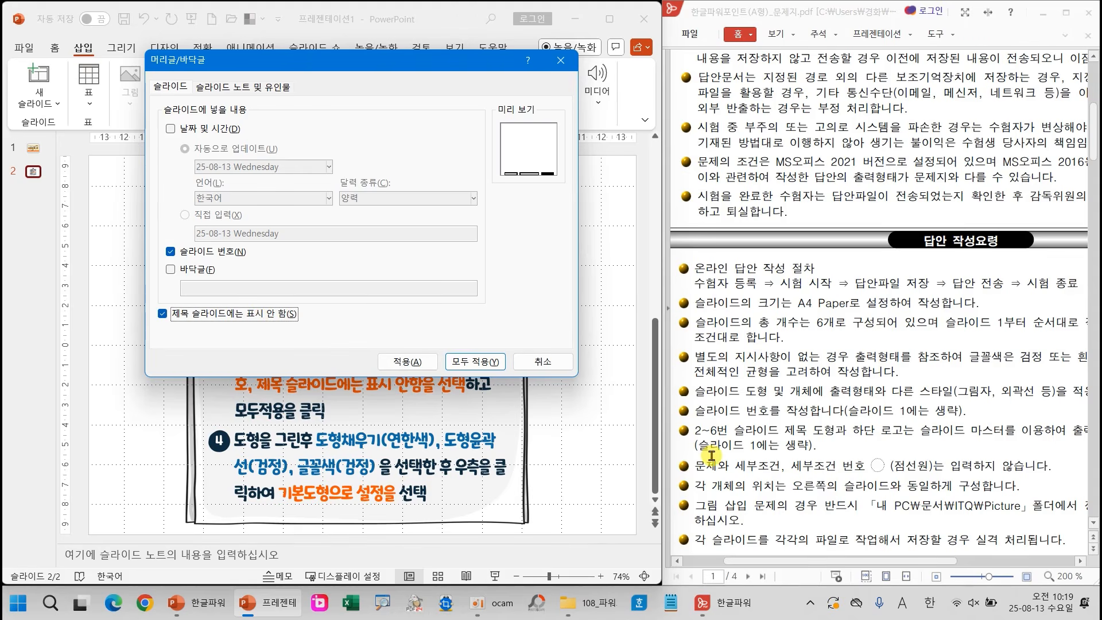
{"action": "left_click_drag", "start_coordinate": [896, 224], "coordinate": [1020, 254]}
{"action": "left_click_drag", "start_coordinate": [684, 403], "coordinate": [977, 418]}
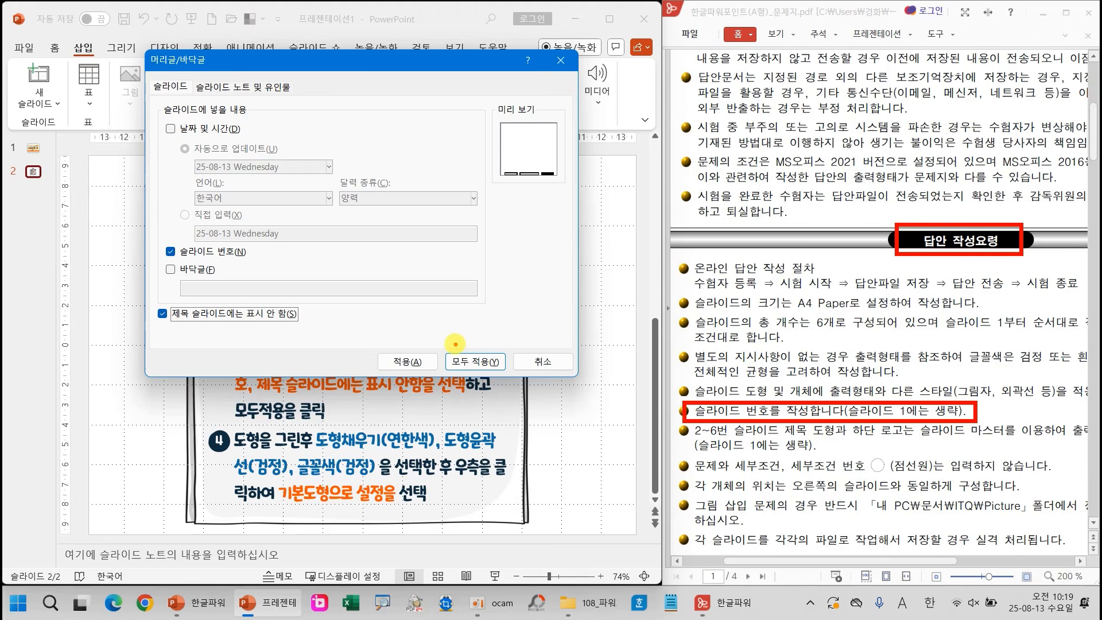
{"action": "left_click_drag", "start_coordinate": [454, 343], "coordinate": [504, 315]}
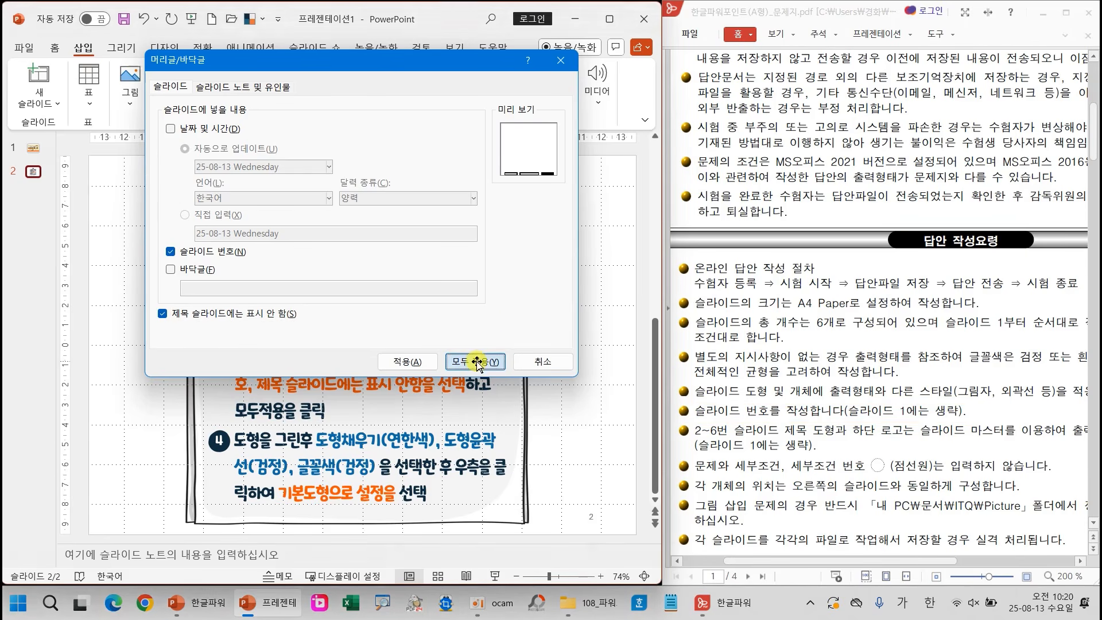
{"action": "left_click", "coordinate": [477, 361]}
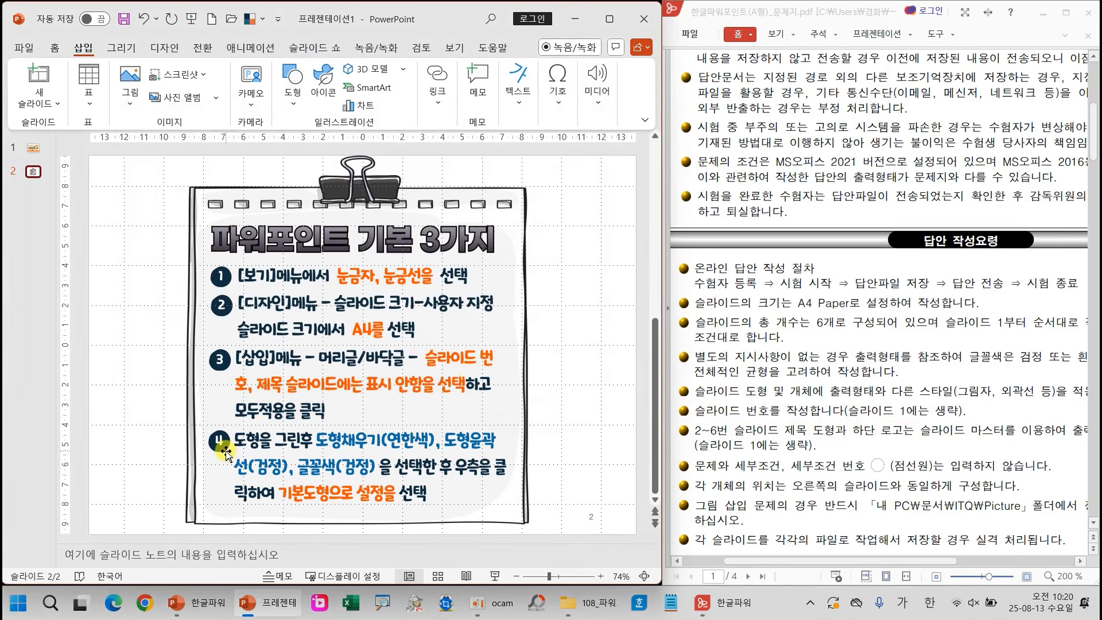
Move the checklist picture to the left side of the slide and draw a rectangle in the empty area beside it
{"action": "left_click_drag", "start_coordinate": [310, 407], "coordinate": [225, 401]}
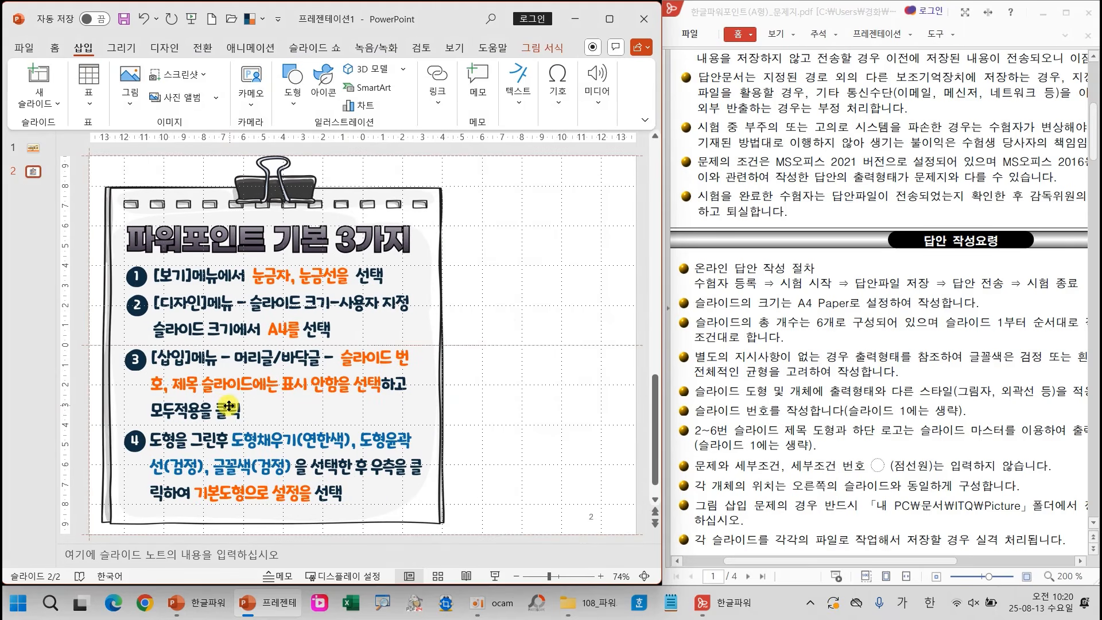
{"action": "left_click", "coordinate": [514, 315]}
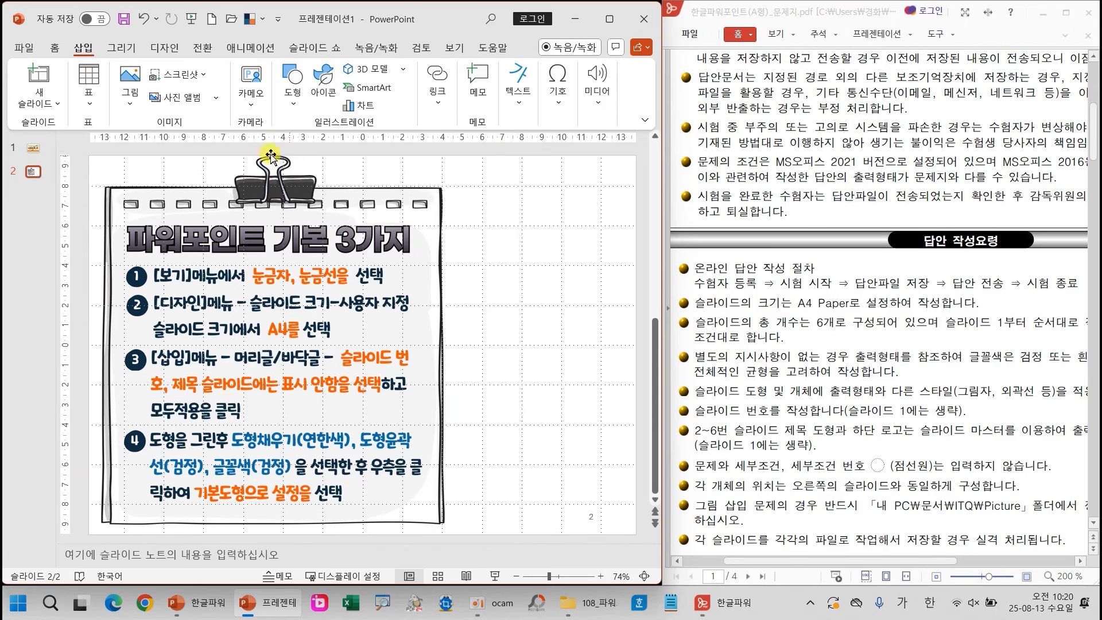
{"action": "left_click", "coordinate": [293, 86]}
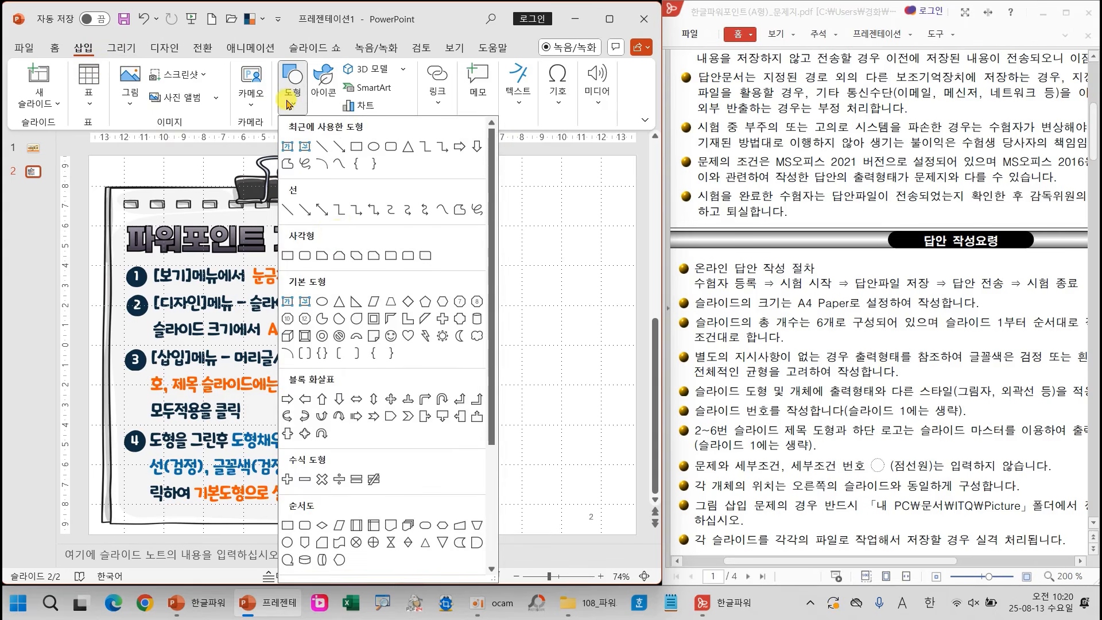
{"action": "left_click", "coordinate": [291, 255]}
{"action": "left_click_drag", "start_coordinate": [486, 255], "coordinate": [588, 327]}
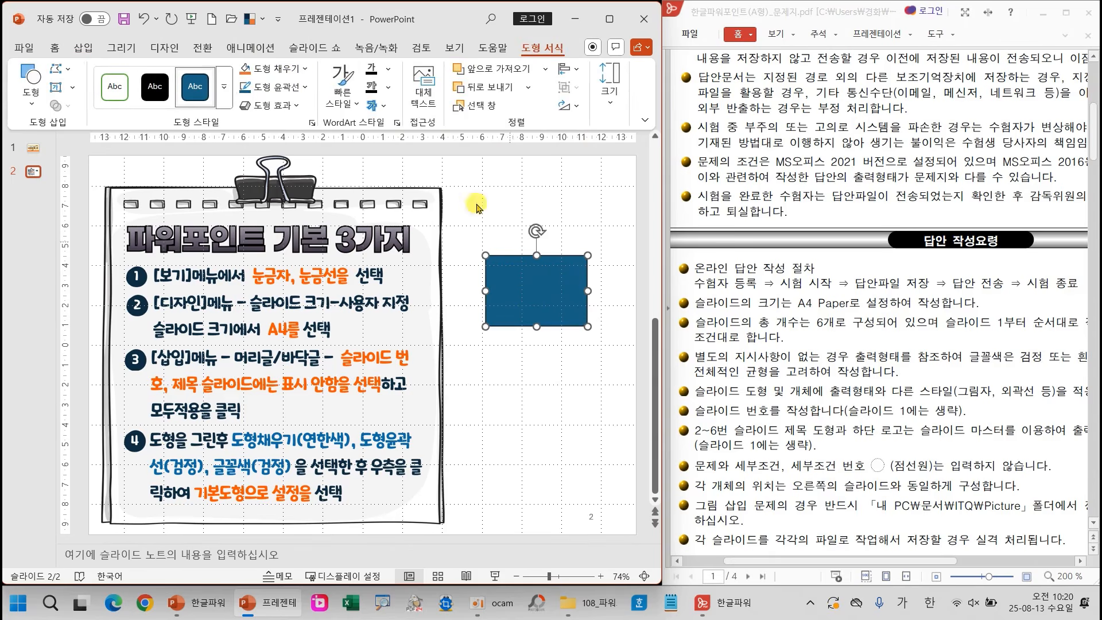
Change the presentation's theme colors to the set with the medium-blue shape color and move the rectangle slightly up
{"action": "left_click", "coordinate": [263, 19]}
{"action": "left_click", "coordinate": [298, 60]}
{"action": "mouse_move", "coordinate": [513, 274]}
{"action": "left_mouse_down"}
{"action": "mouse_move", "coordinate": [513, 241]}
{"action": "mouse_move", "coordinate": [512, 259]}
{"action": "left_mouse_up"}
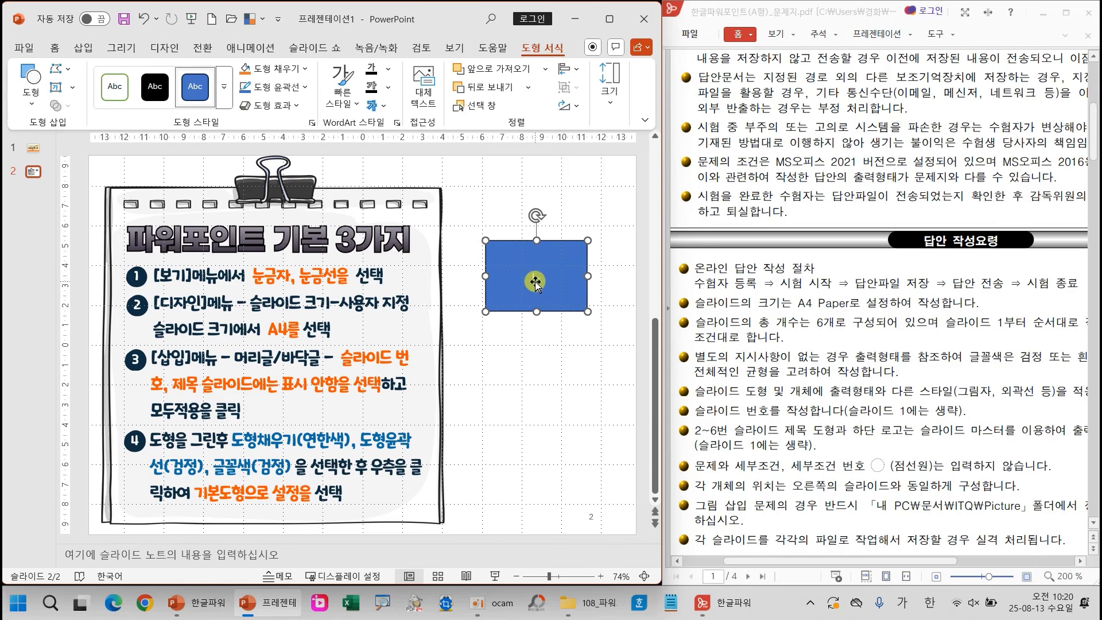
Enter the sample text ㄴㅇㄹㄴㄹ in the rectangle to try its font color, and remove it again
{"action": "type", "text": "ㄴㅇㄹㄴㄹ"}
{"action": "key", "text": "BackSpace"}
{"action": "key", "text": "BackSpace"}
{"action": "key", "text": "BackSpace"}
{"action": "key", "text": "BackSpace"}
{"action": "key", "text": "BackSpace"}
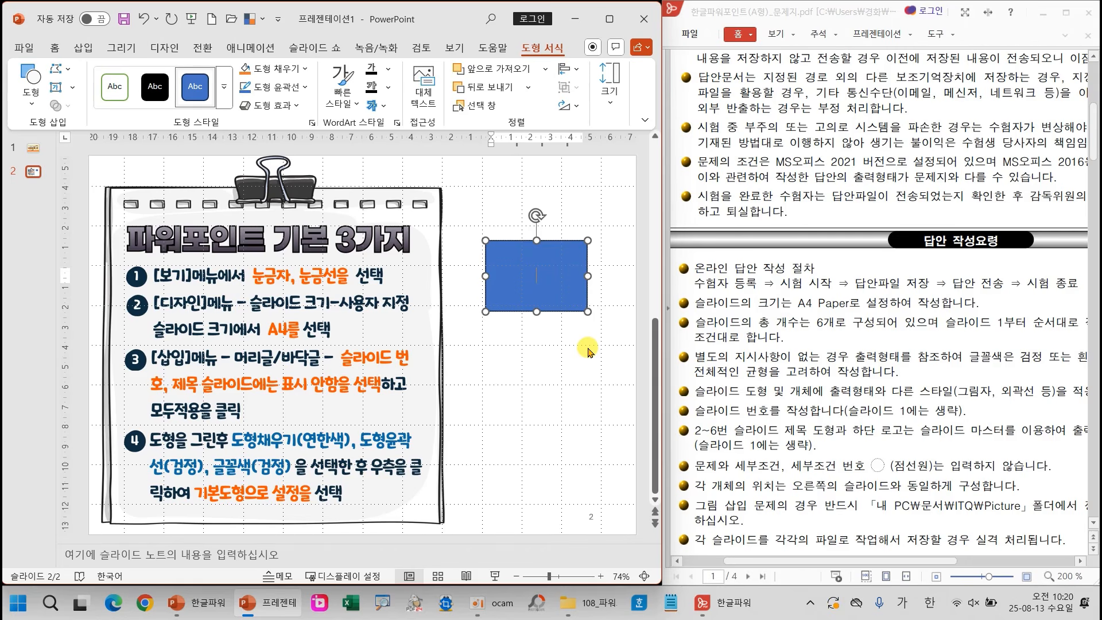
Fill the rectangle with the lightest blue theme color and set its outline to black
{"action": "left_click", "coordinate": [558, 264]}
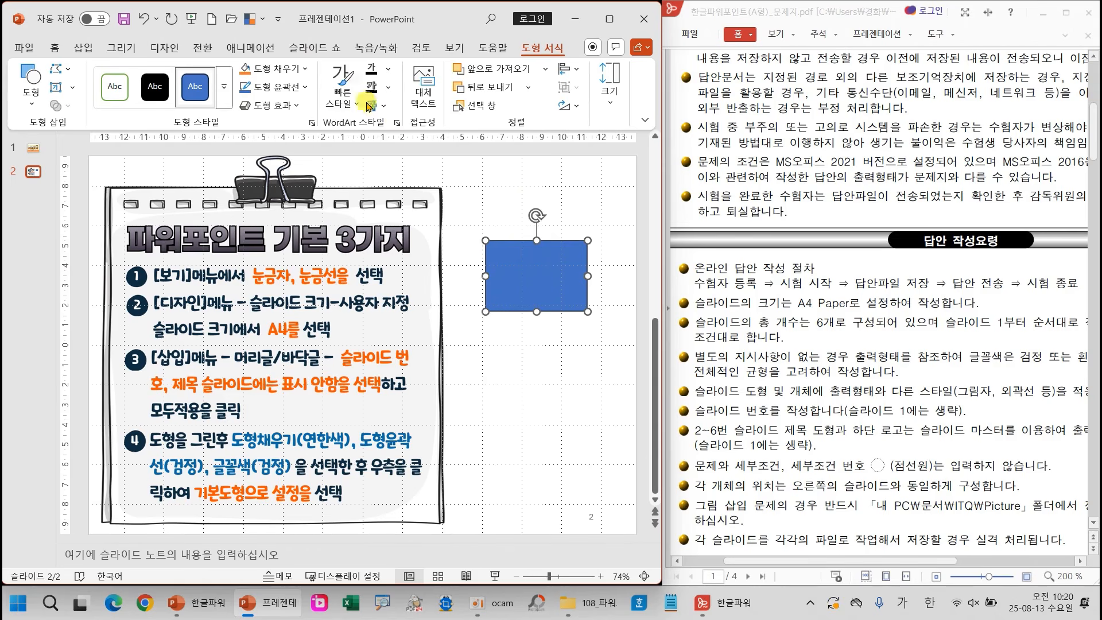
{"action": "left_click", "coordinate": [306, 69]}
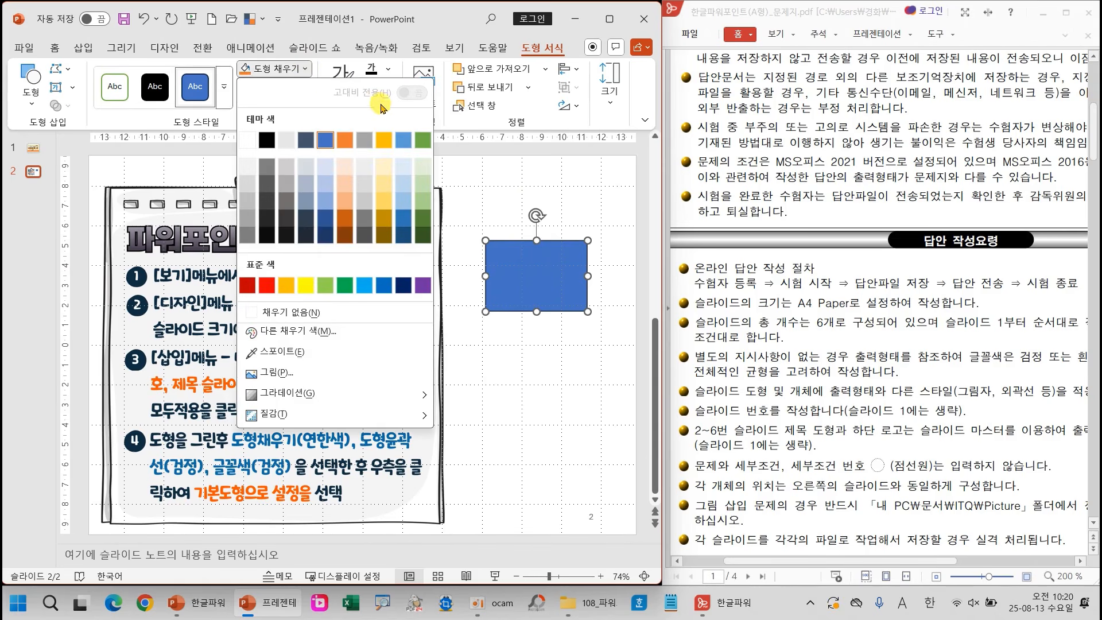
{"action": "left_click", "coordinate": [400, 170]}
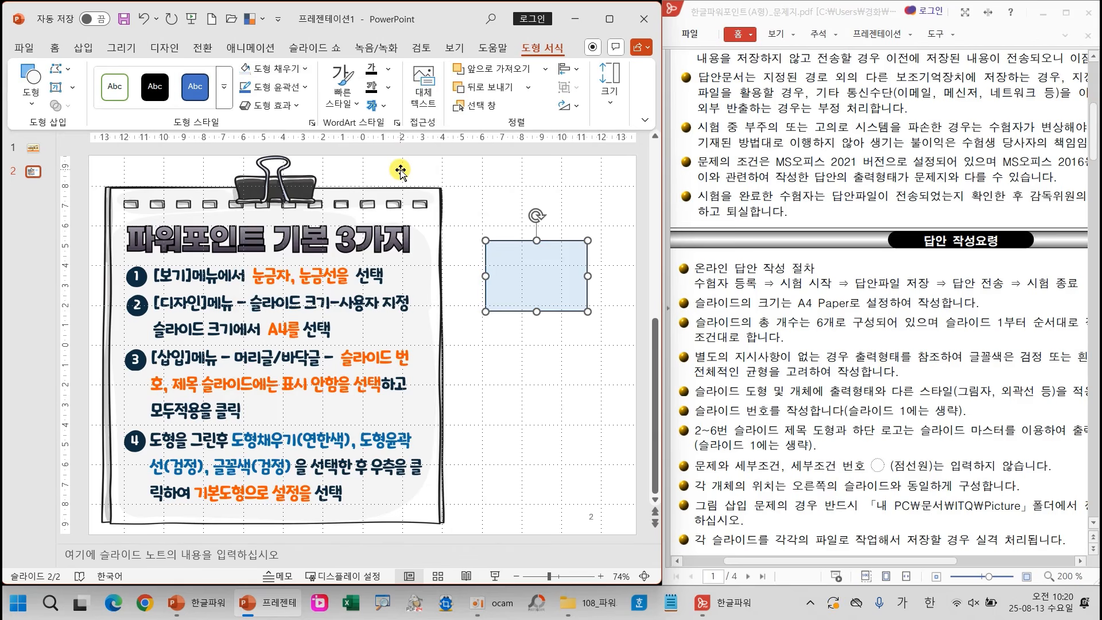
{"action": "left_click", "coordinate": [542, 362]}
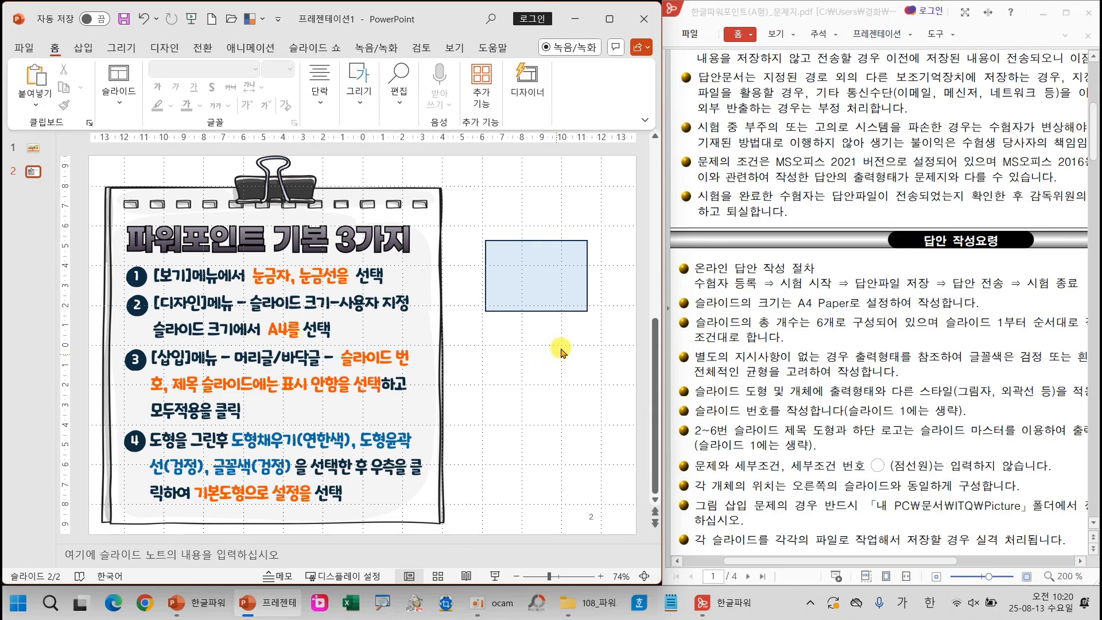
{"action": "left_click", "coordinate": [556, 285]}
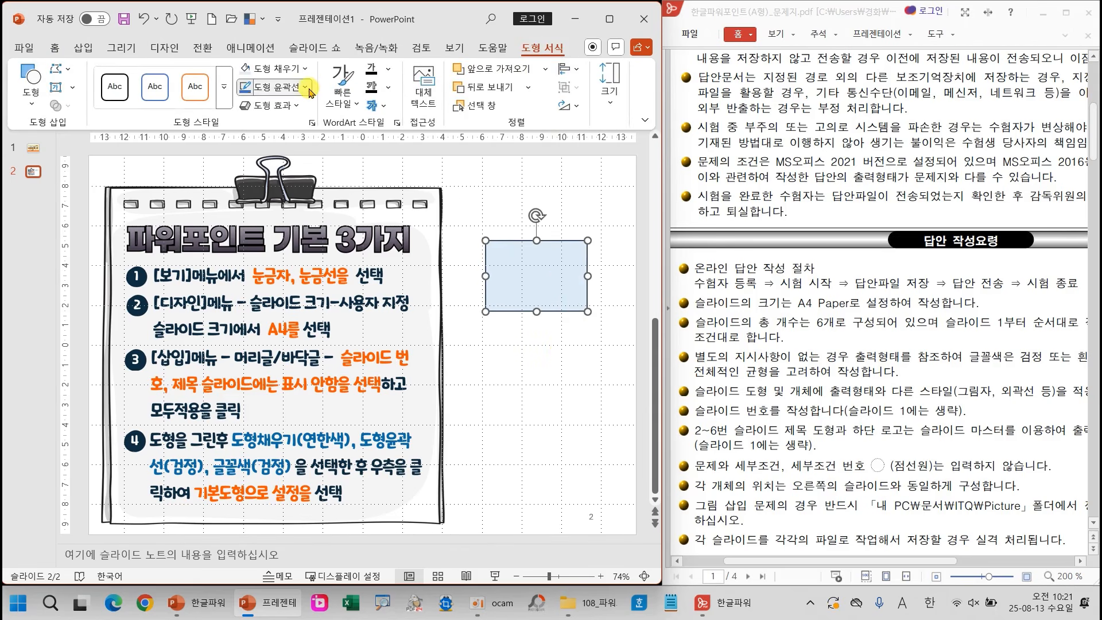
{"action": "left_click", "coordinate": [302, 87]}
{"action": "left_click", "coordinate": [267, 159]}
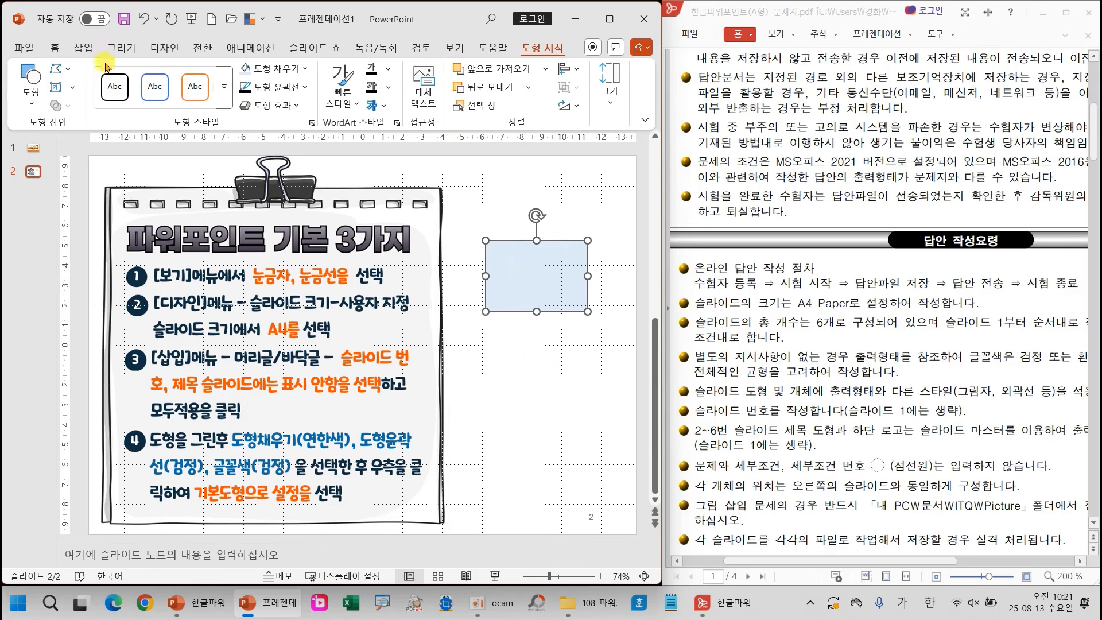
Set the rectangle's font color to black and move the rectangle slightly up
{"action": "left_click", "coordinate": [56, 48]}
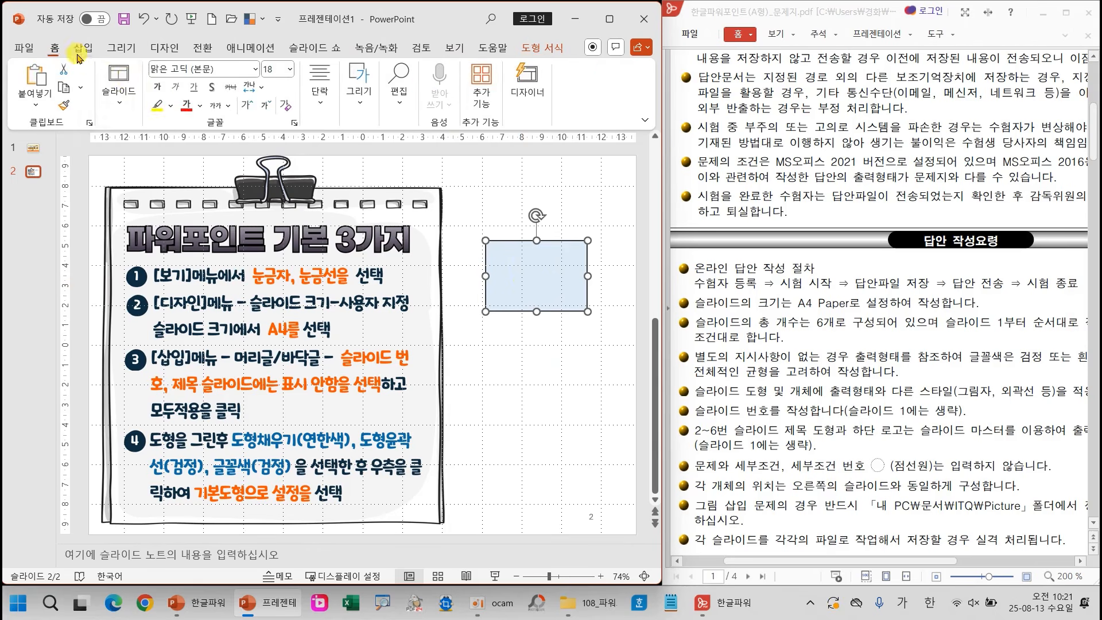
{"action": "left_click", "coordinate": [200, 105]}
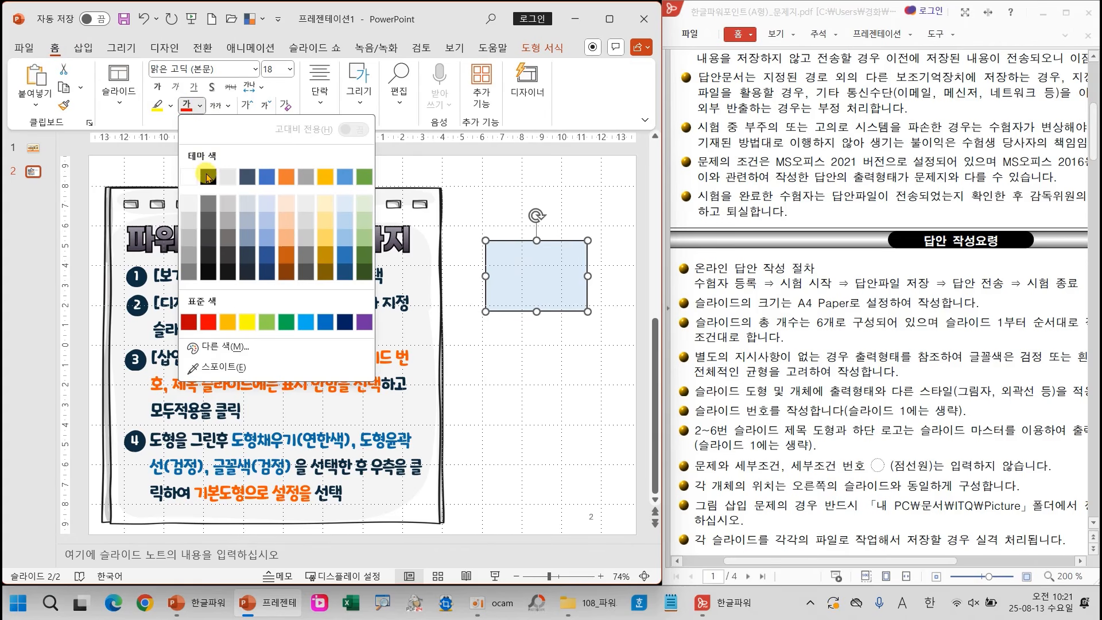
{"action": "left_click", "coordinate": [208, 175]}
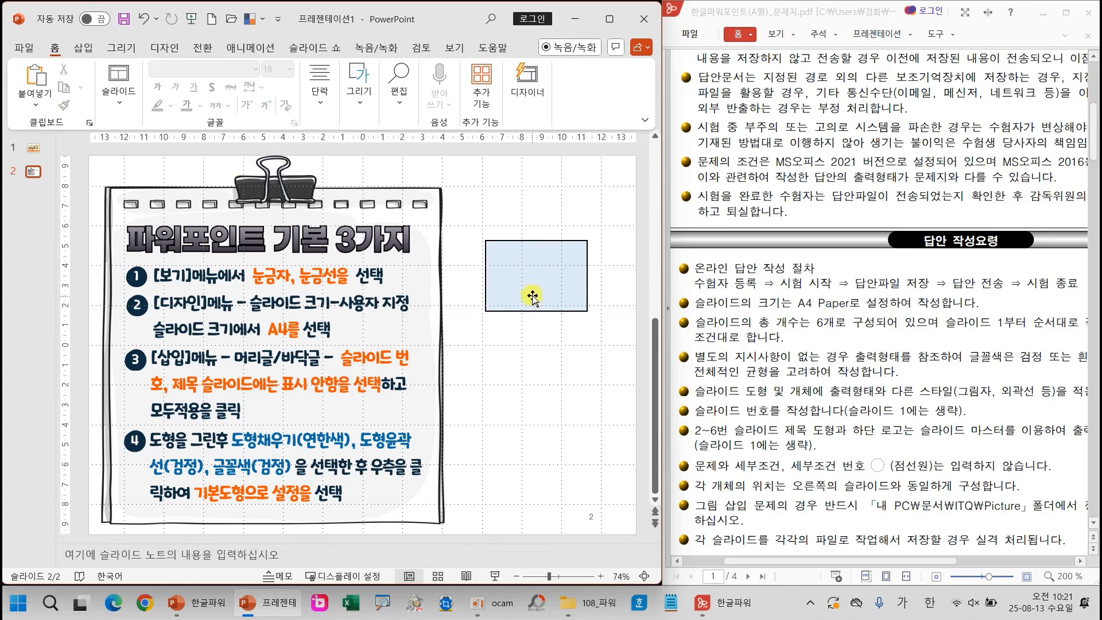
{"action": "left_click_drag", "start_coordinate": [524, 291], "coordinate": [521, 274]}
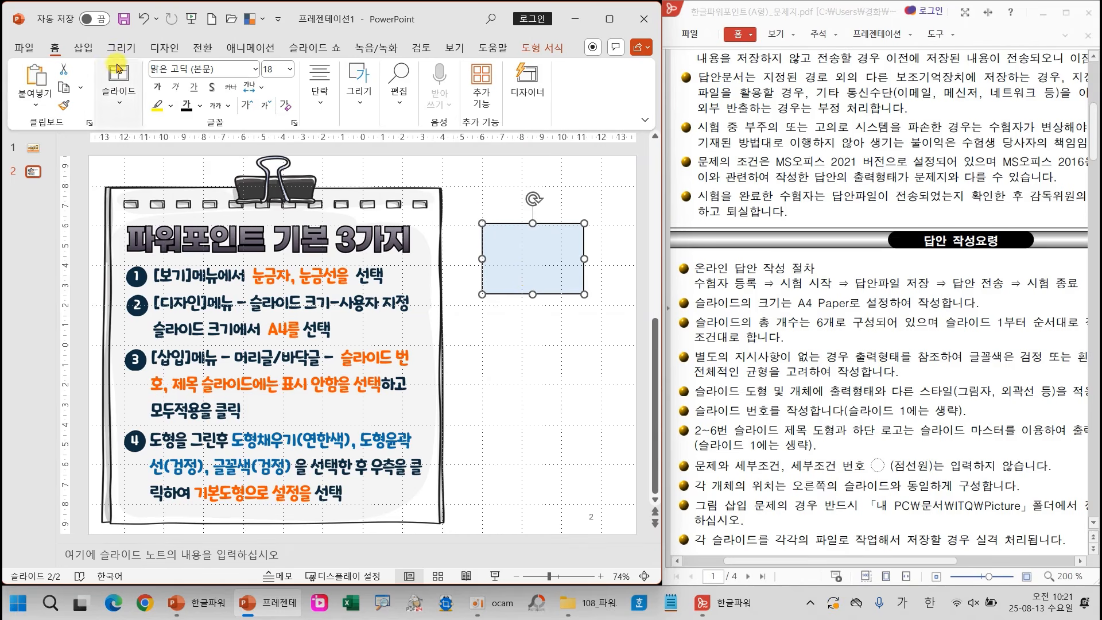
Draw a test square below the light blue rectangle to check the default shape style, and delete it
{"action": "left_click", "coordinate": [84, 47]}
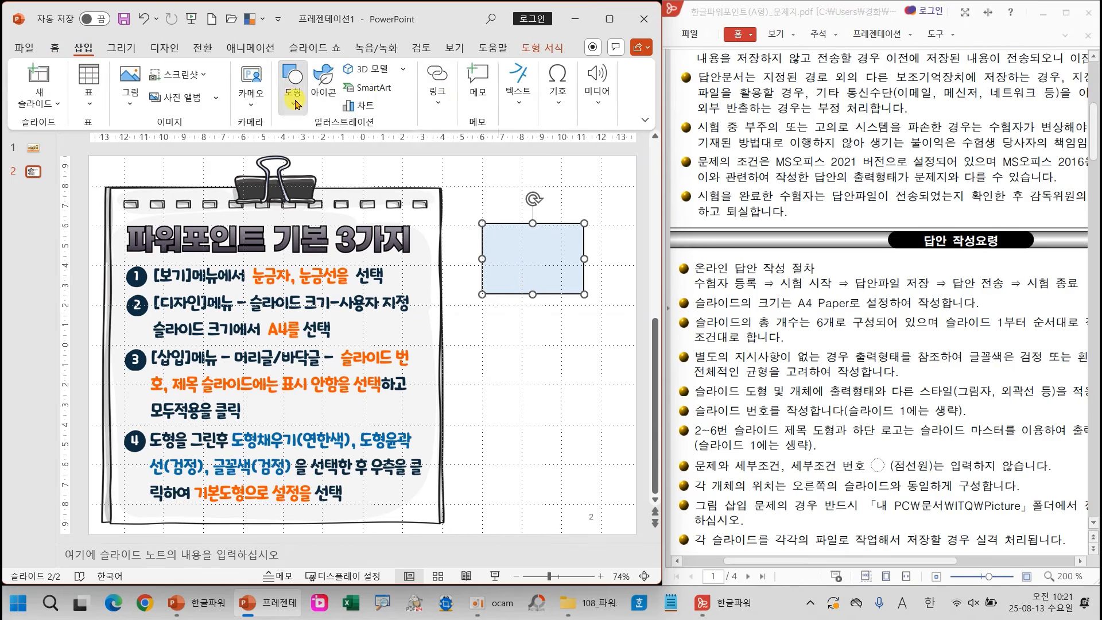
{"action": "left_click", "coordinate": [293, 81]}
{"action": "left_click", "coordinate": [291, 255]}
{"action": "left_click_drag", "start_coordinate": [498, 344], "coordinate": [589, 435]}
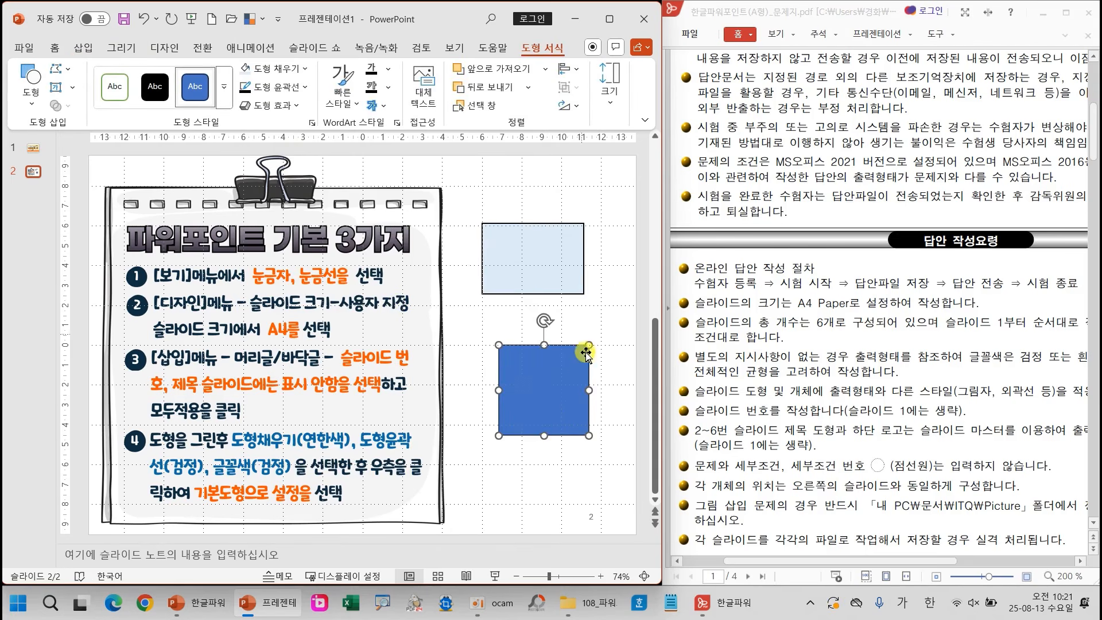
{"action": "key", "text": "Delete"}
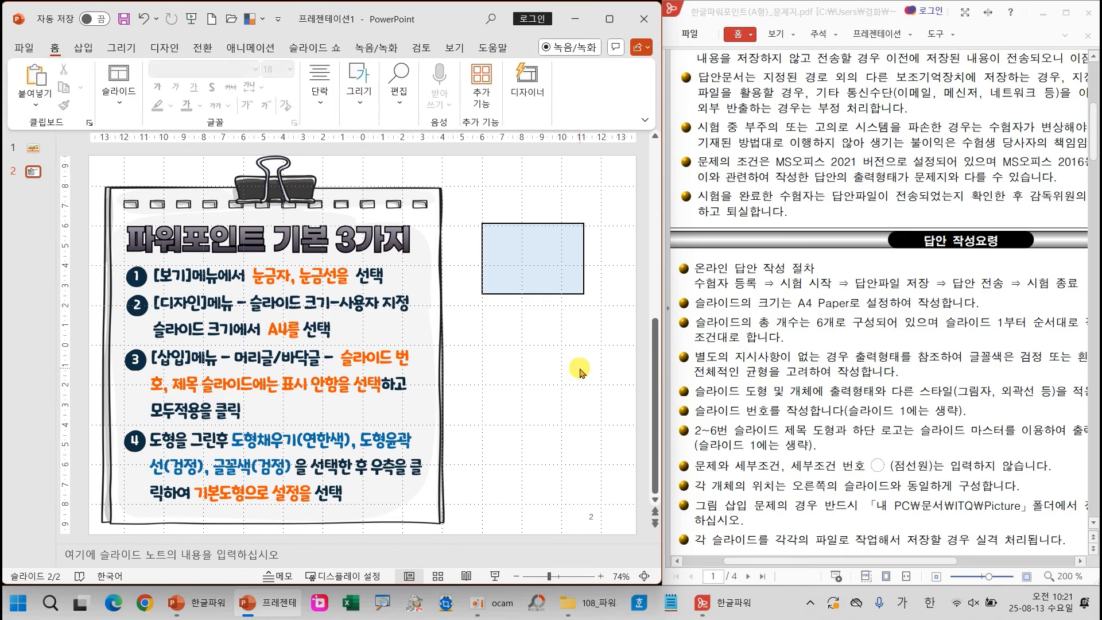
Set the light blue rectangle's formatting as the default shape (기본 도형으로 설정) and delete the rectangle
{"action": "right_click", "coordinate": [514, 263]}
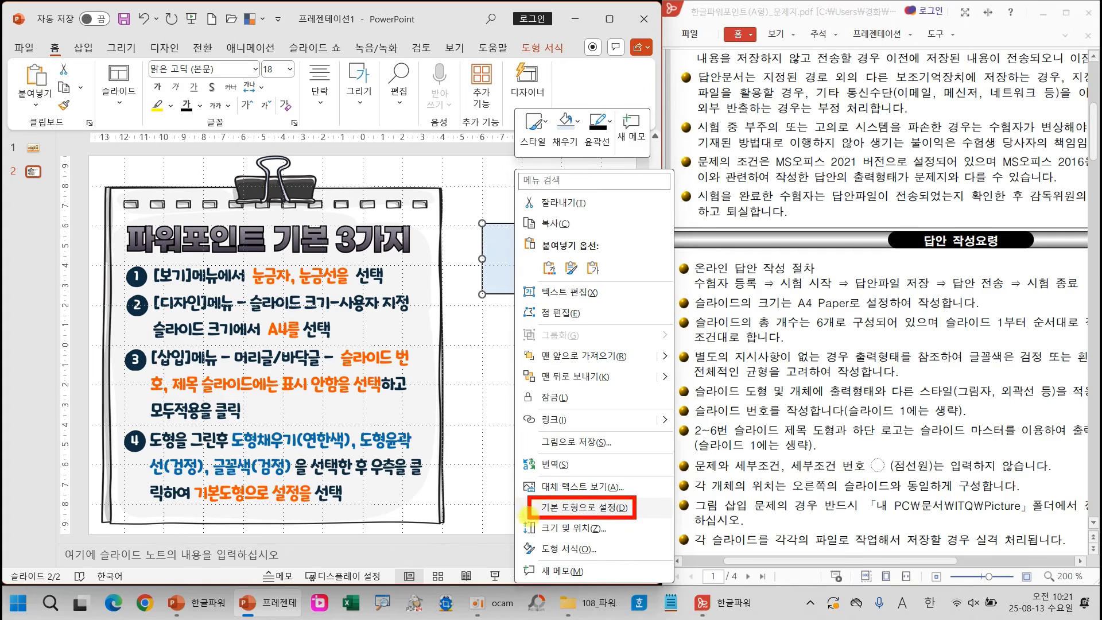
{"action": "left_click", "coordinate": [574, 507]}
{"action": "right_click", "coordinate": [549, 279]}
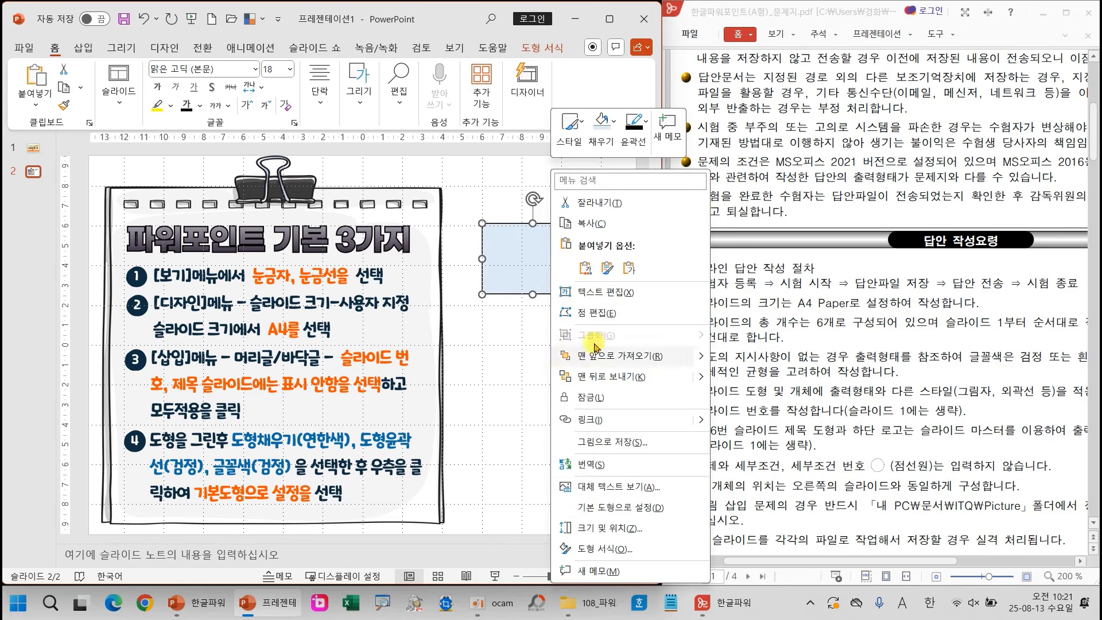
{"action": "left_click", "coordinate": [574, 505]}
{"action": "key", "text": "Delete"}
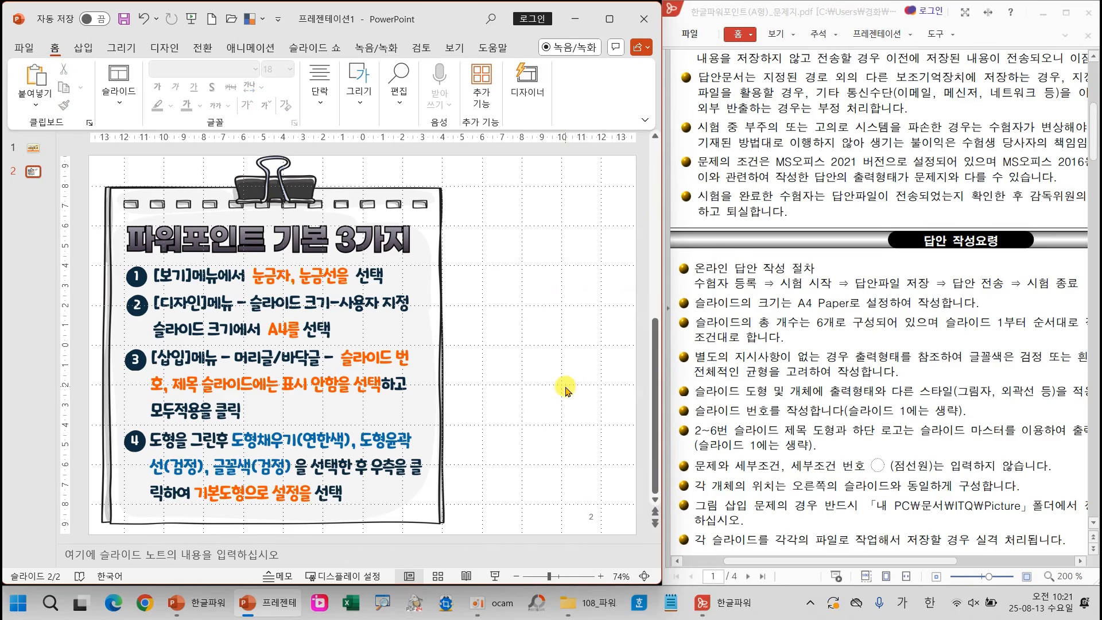
Draw a rounded rectangle beside the checklist picture to test the new default shape style, and delete it
{"action": "left_click", "coordinate": [359, 86]}
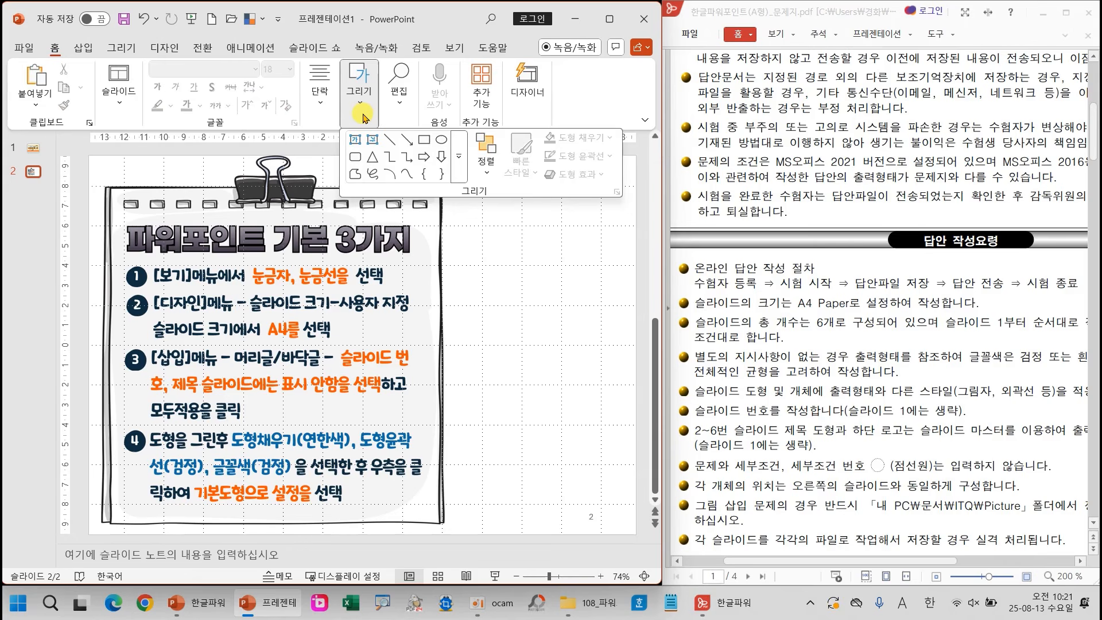
{"action": "left_click", "coordinate": [354, 154]}
{"action": "left_click_drag", "start_coordinate": [476, 243], "coordinate": [562, 312]}
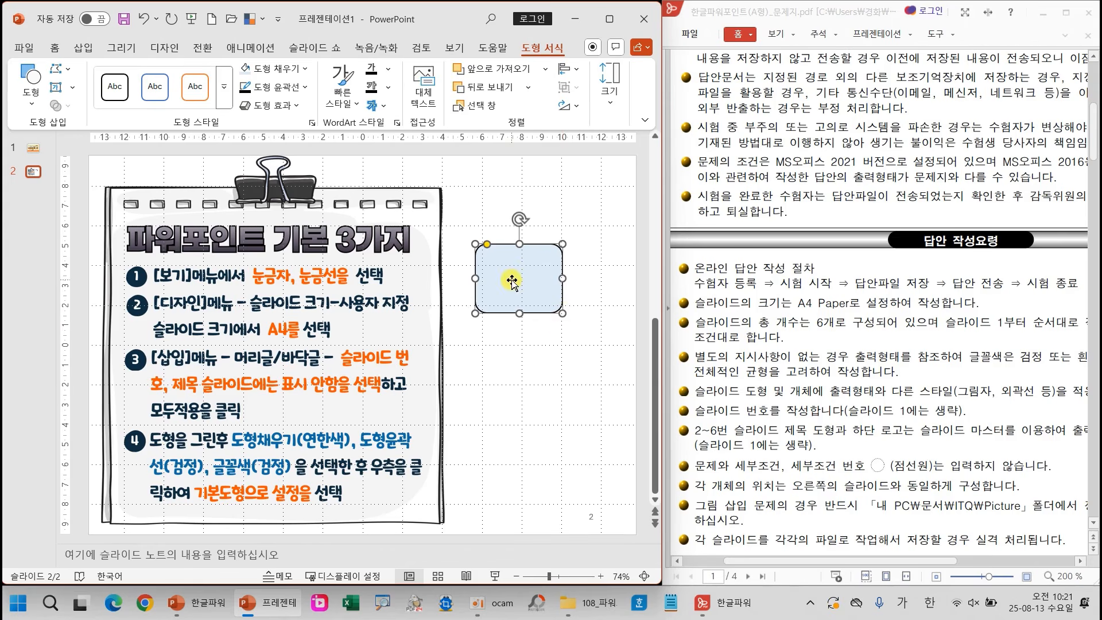
{"action": "key", "text": "Delete"}
Delete the checklist picture together with slide 2, and remove the cover picture from slide 1
{"action": "left_click", "coordinate": [357, 280]}
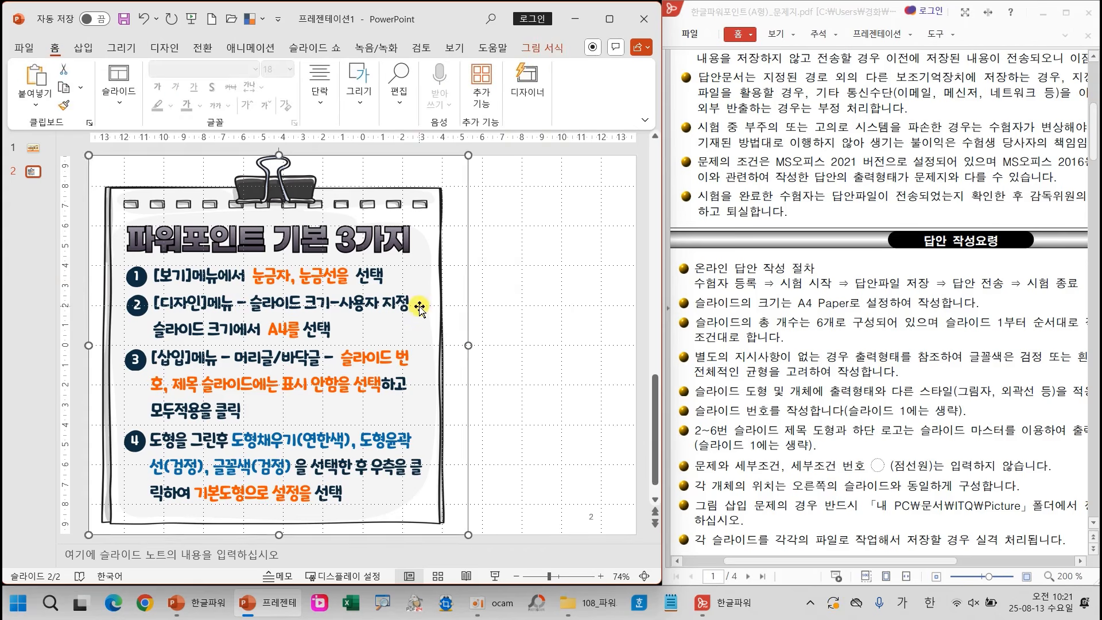
{"action": "key", "text": "Delete"}
{"action": "right_click", "coordinate": [34, 172]}
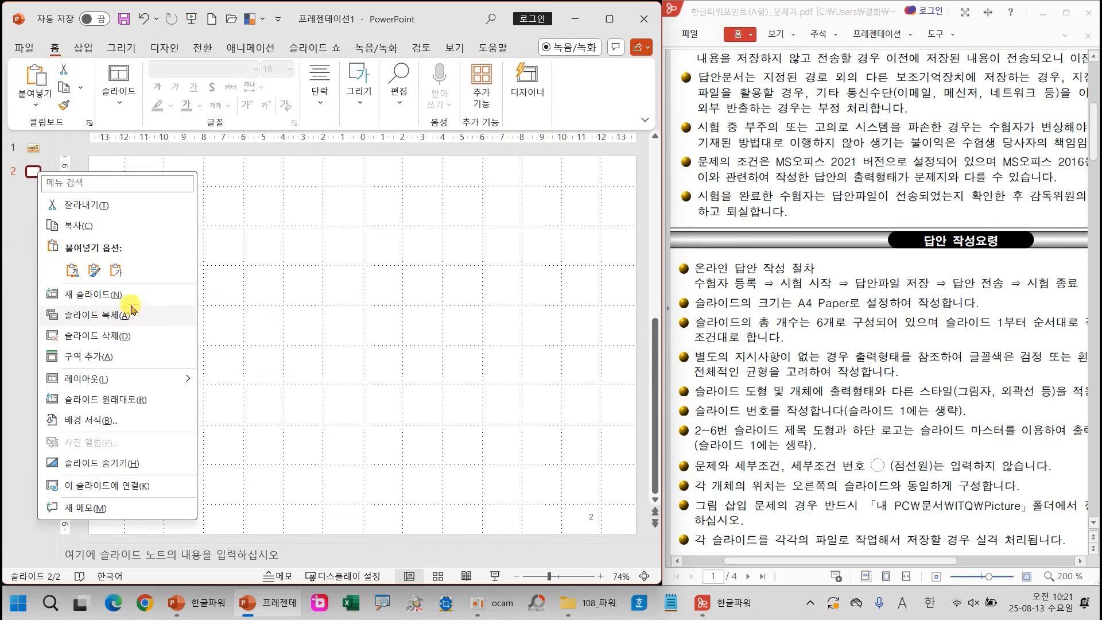
{"action": "left_click", "coordinate": [145, 331]}
{"action": "left_click", "coordinate": [244, 264]}
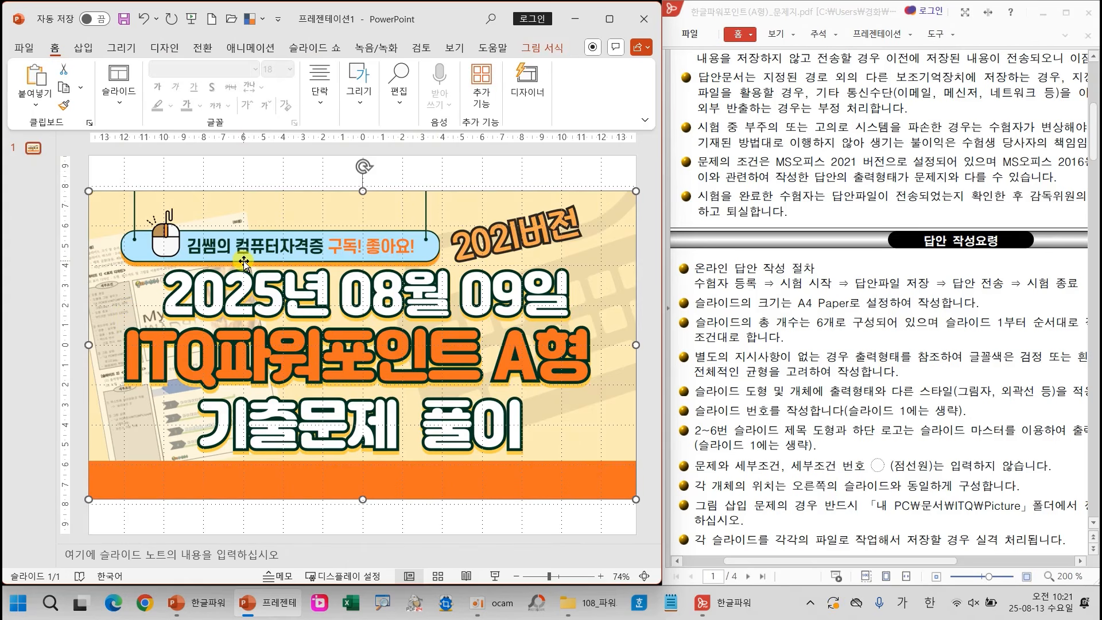
{"action": "key", "text": "Delete"}
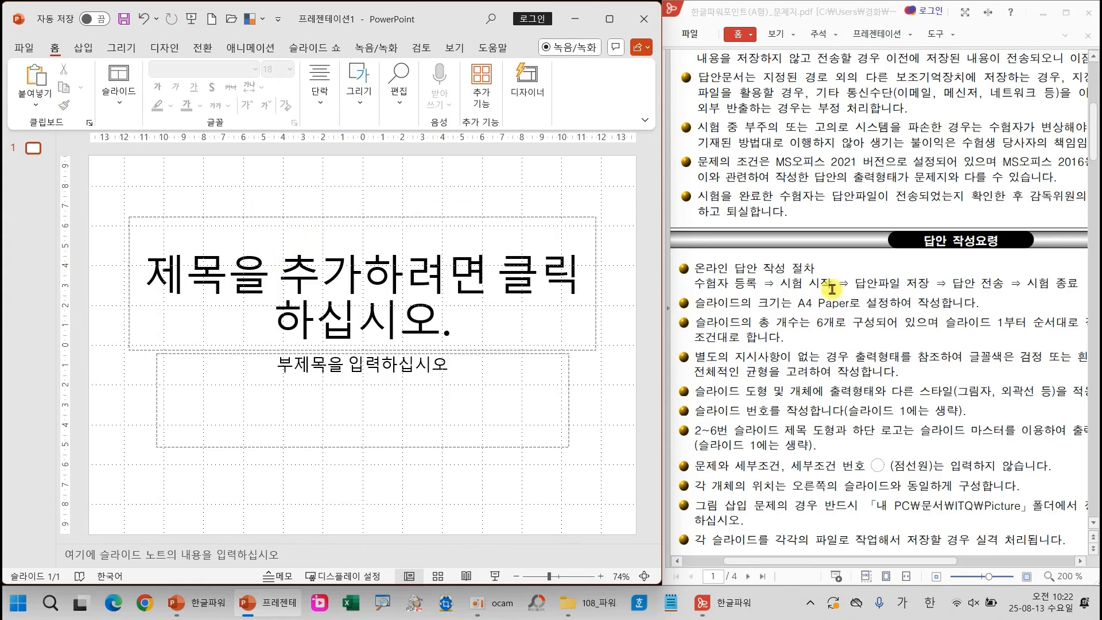
Switch to the exam PDF and read the 답안 작성요령 rules on slide count, font color, shape styles and slide master use
{"action": "scroll", "coordinate": [837, 325], "scroll_direction": "down", "scroll_amount": 1}
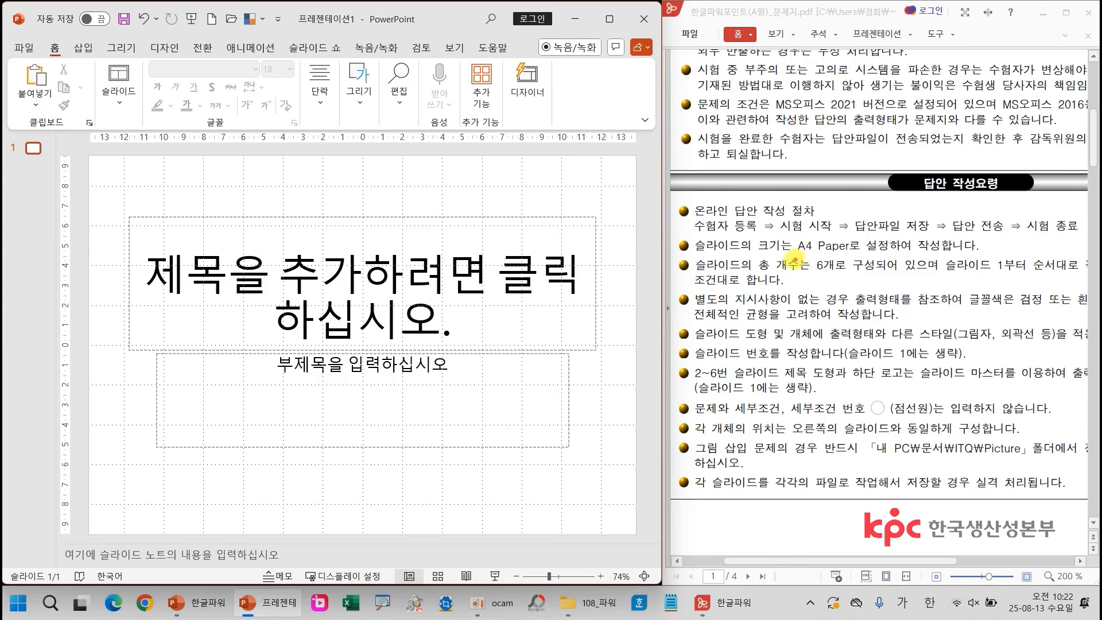
{"action": "left_click_drag", "start_coordinate": [746, 253], "coordinate": [842, 275]}
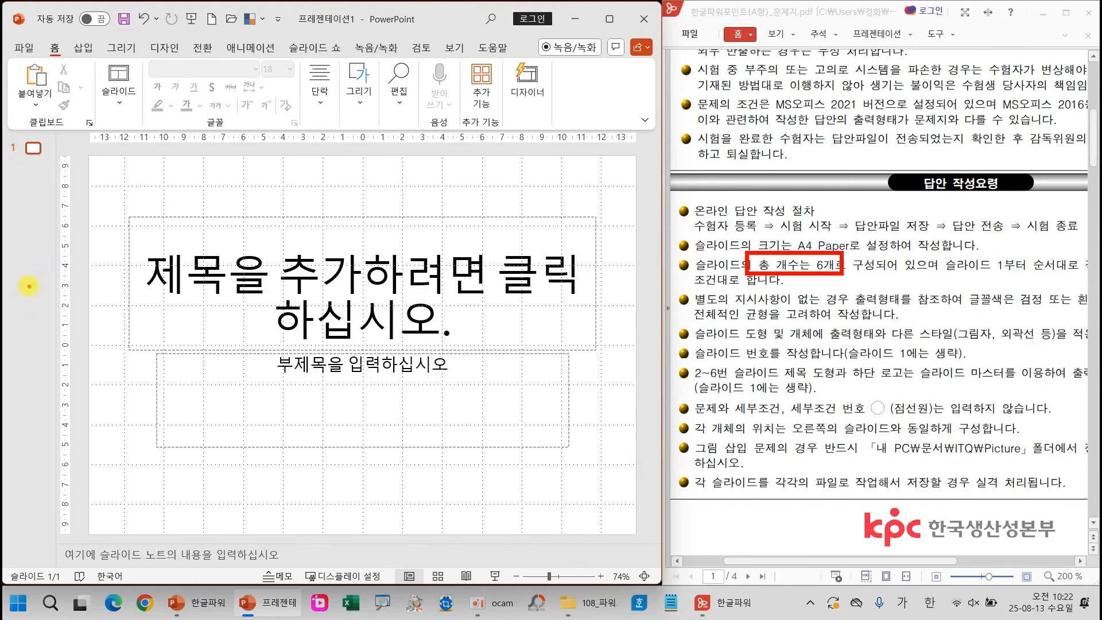
{"action": "mouse_move", "coordinate": [35, 279]}
{"action": "left_mouse_down"}
{"action": "mouse_move", "coordinate": [5, 290]}
{"action": "mouse_move", "coordinate": [24, 303]}
{"action": "mouse_move", "coordinate": [4, 307]}
{"action": "left_mouse_up"}
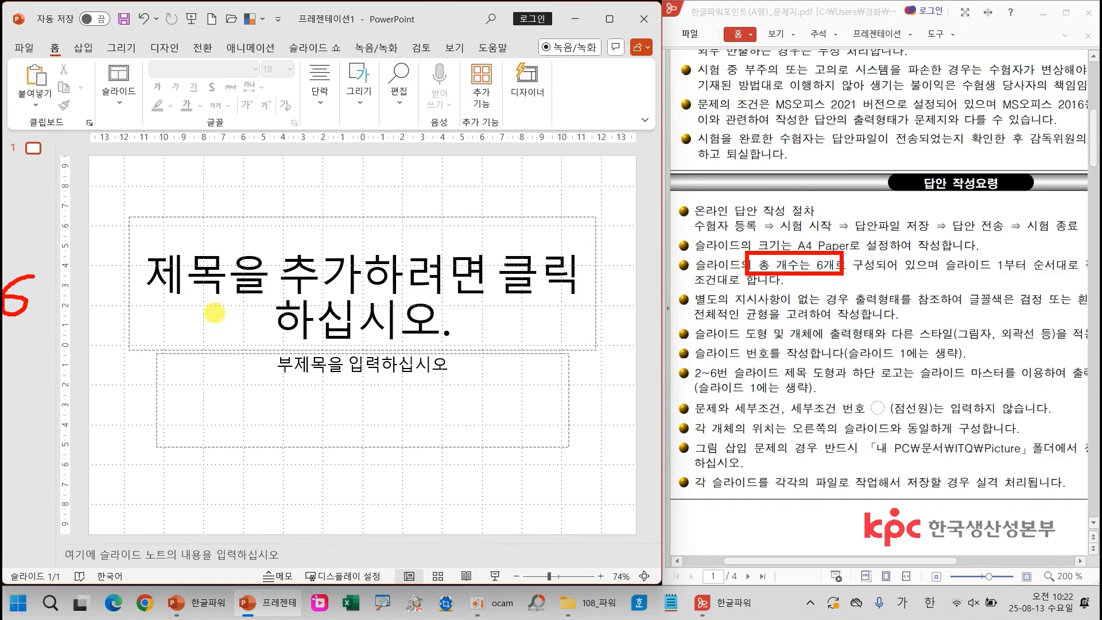
{"action": "key", "text": "Escape"}
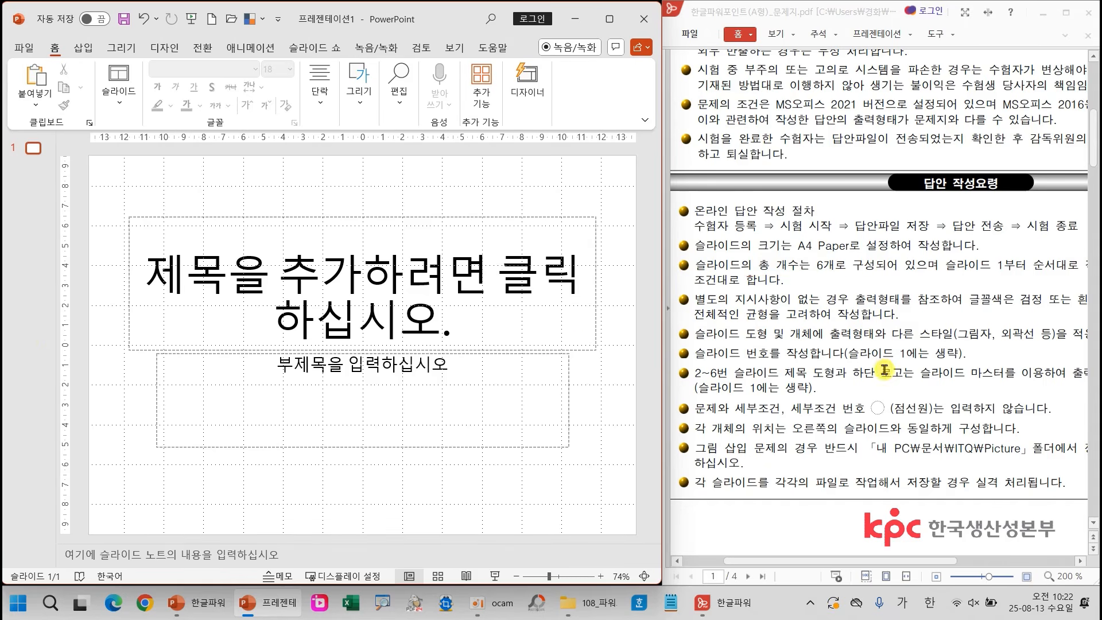
{"action": "left_click_drag", "start_coordinate": [886, 561], "coordinate": [932, 560]}
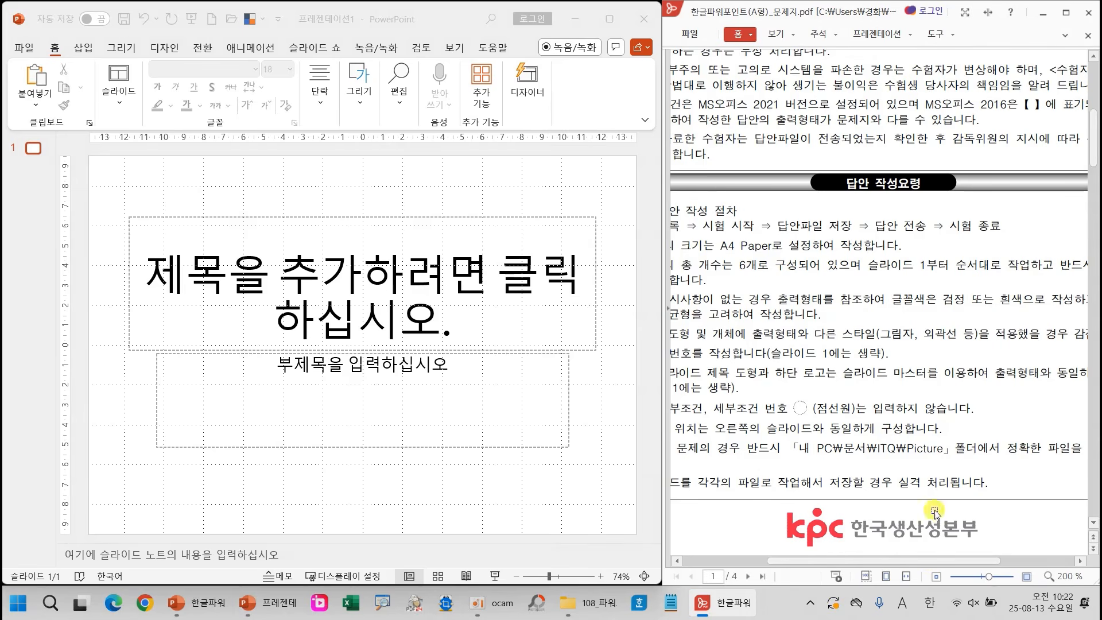
{"action": "key", "text": "ctrl+2"}
{"action": "left_click_drag", "start_coordinate": [883, 285], "coordinate": [1030, 314]}
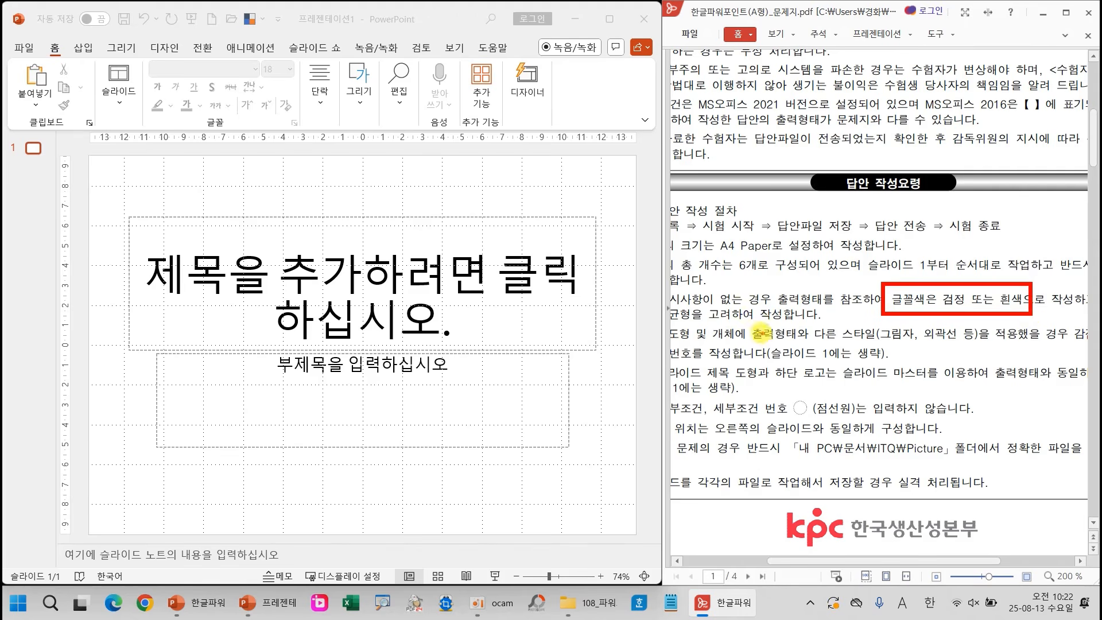
{"action": "mouse_move", "coordinate": [746, 324]}
{"action": "left_mouse_down"}
{"action": "mouse_move", "coordinate": [812, 341]}
{"action": "mouse_move", "coordinate": [1090, 345]}
{"action": "left_mouse_up"}
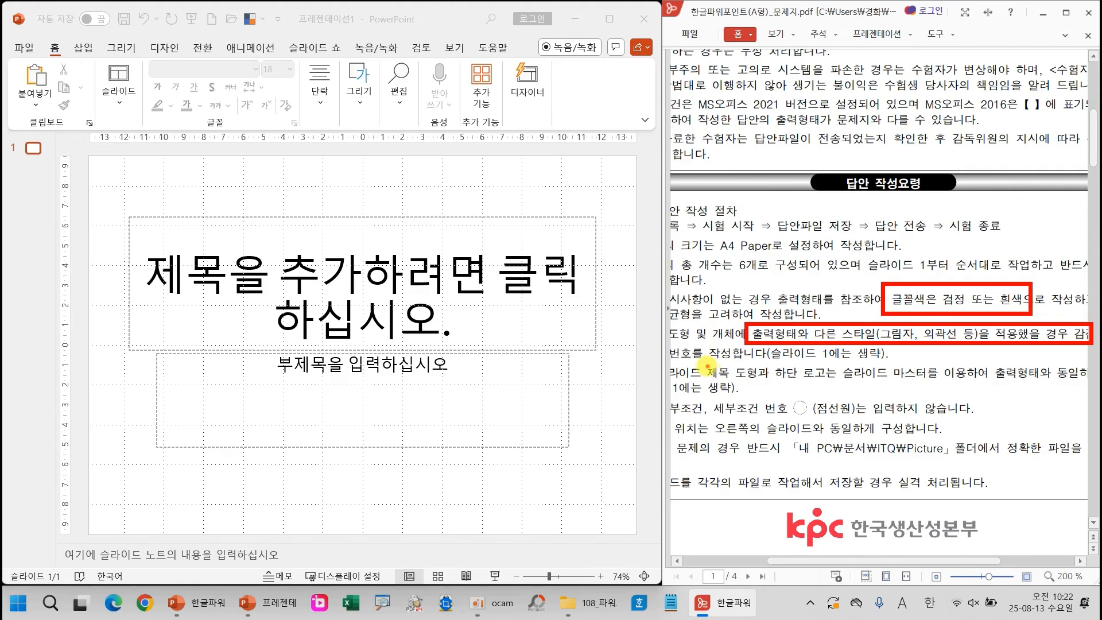
{"action": "mouse_move", "coordinate": [706, 366]}
{"action": "left_mouse_down"}
{"action": "mouse_move", "coordinate": [749, 379]}
{"action": "mouse_move", "coordinate": [973, 383]}
{"action": "left_mouse_up"}
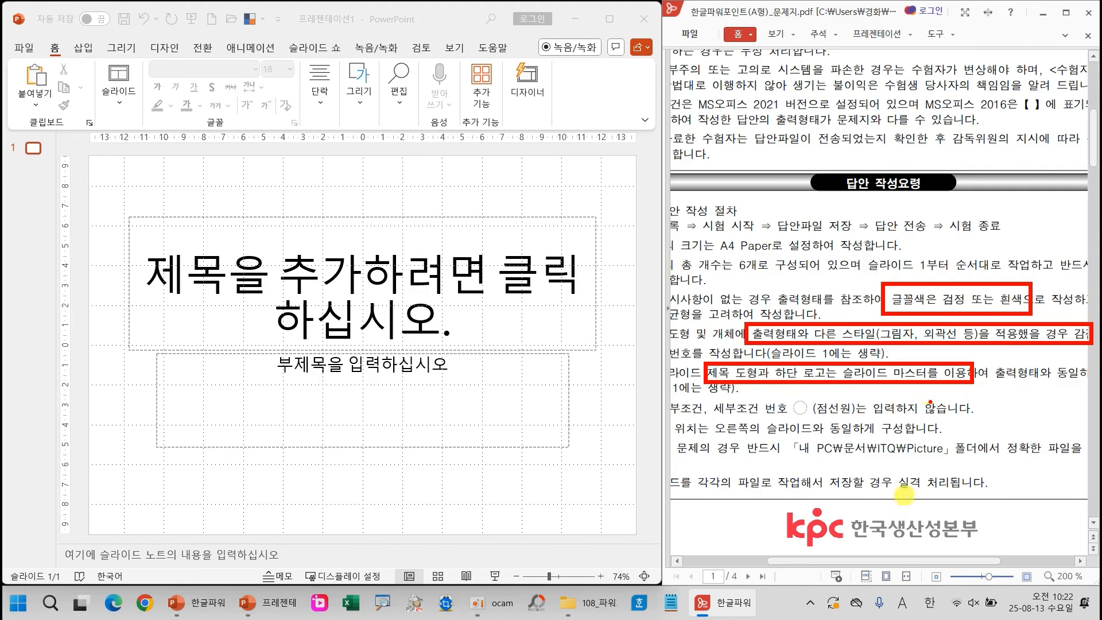
{"action": "left_click_drag", "start_coordinate": [880, 564], "coordinate": [829, 566]}
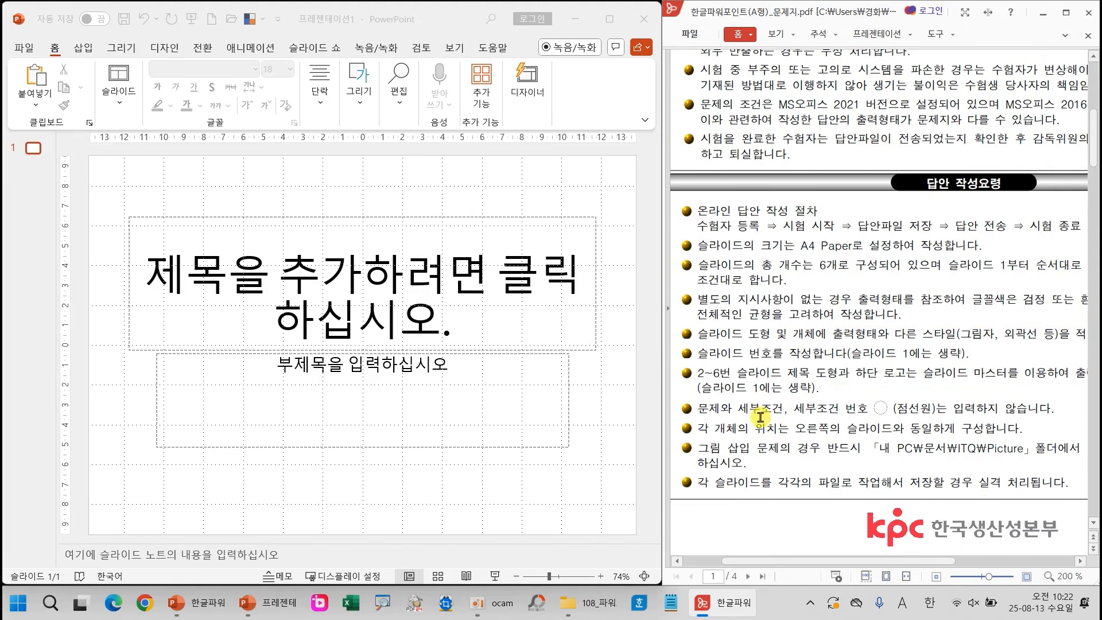
{"action": "mouse_move", "coordinate": [697, 379]}
{"action": "left_mouse_down"}
{"action": "mouse_move", "coordinate": [746, 394]}
{"action": "mouse_move", "coordinate": [825, 395]}
{"action": "left_mouse_up"}
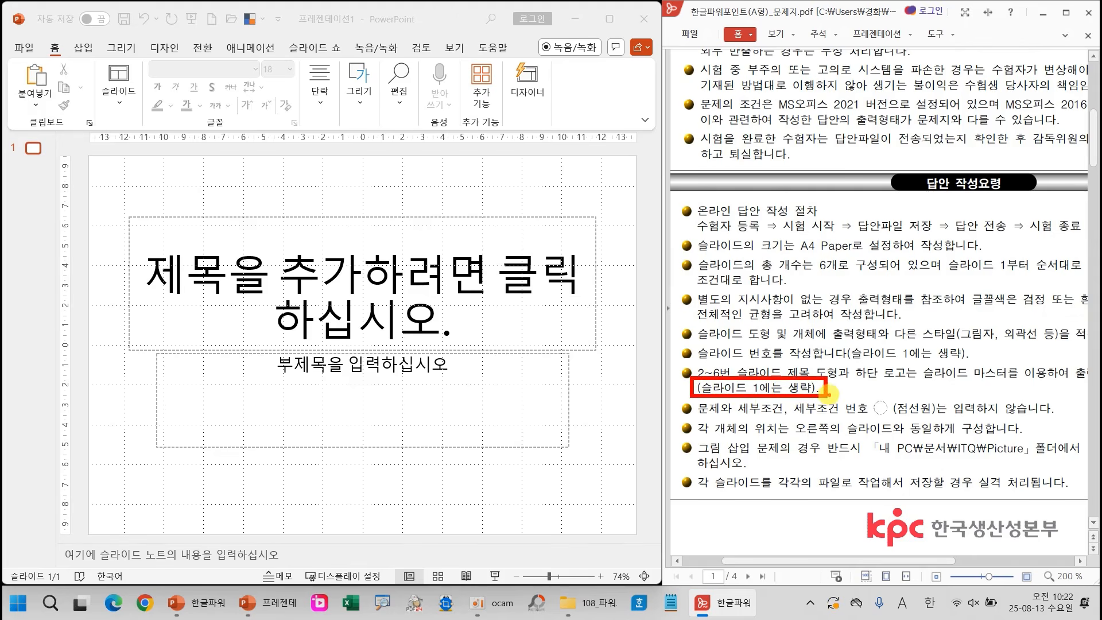
{"action": "key", "text": "Escape"}
{"action": "scroll", "coordinate": [841, 391], "scroll_direction": "down", "scroll_amount": 5}
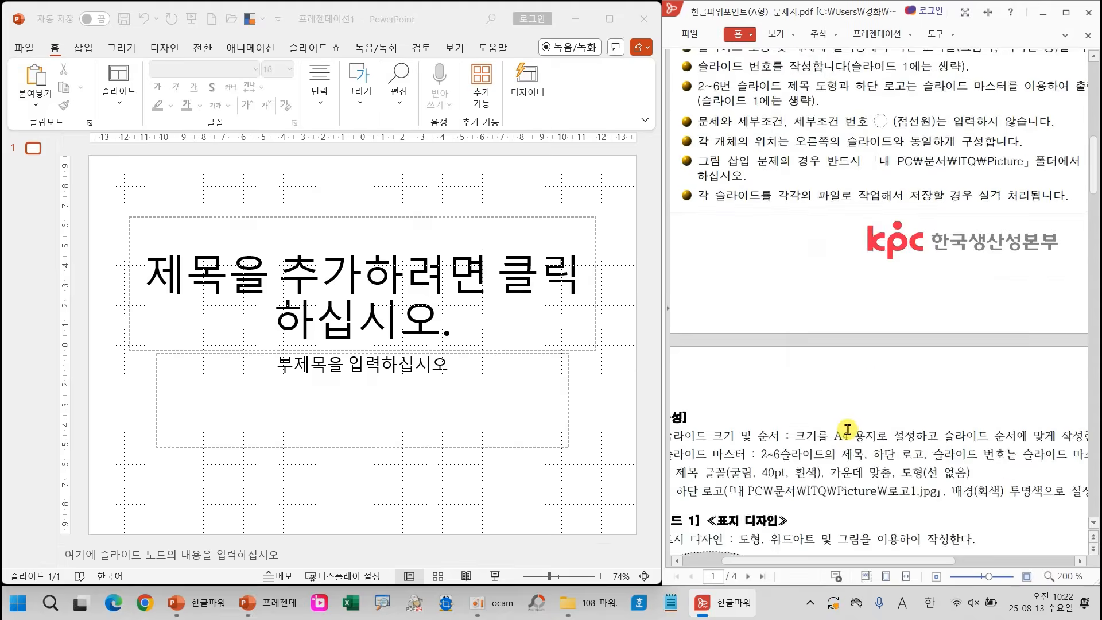
Read the PDF's 전체구성 rules on slide master, title font and logo, and view the sample 목차 slide
{"action": "scroll", "coordinate": [847, 429], "scroll_direction": "down", "scroll_amount": 1}
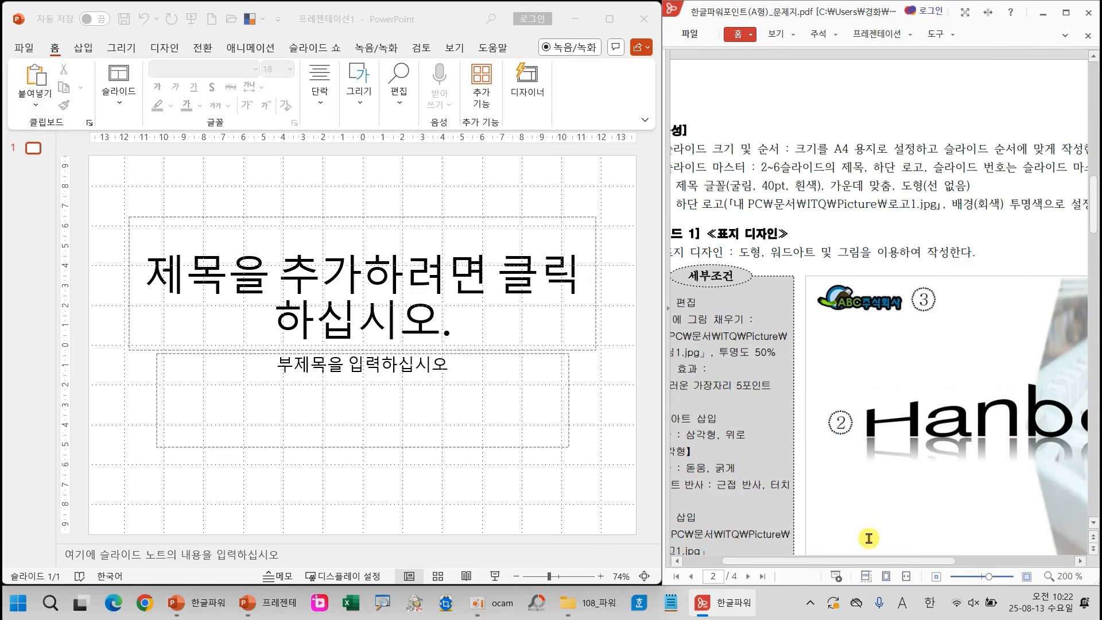
{"action": "left_click_drag", "start_coordinate": [865, 562], "coordinate": [832, 563]}
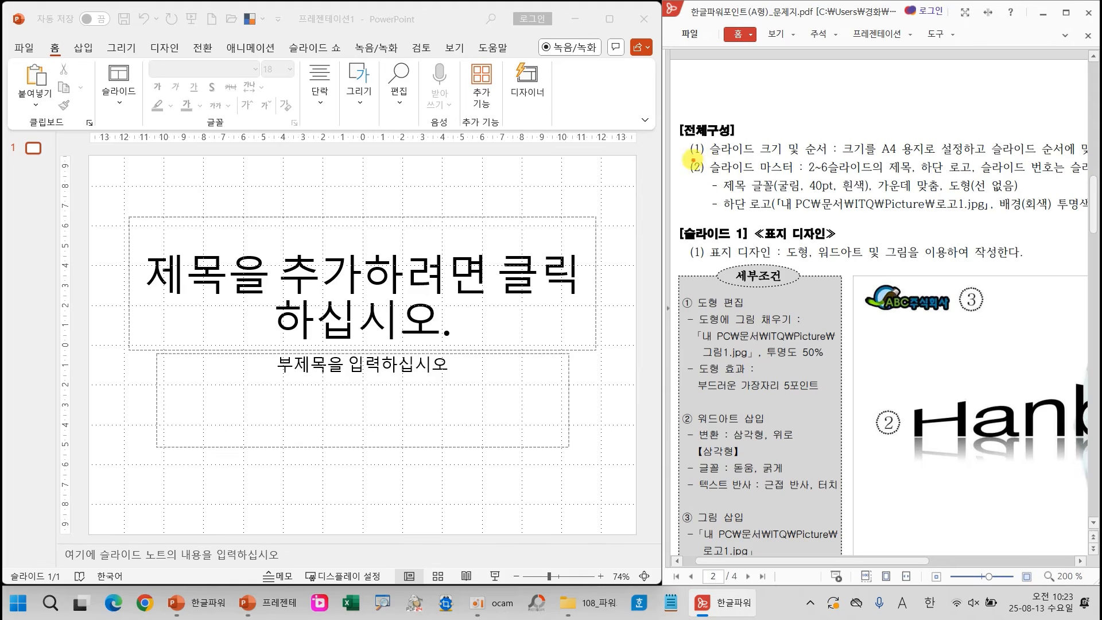
{"action": "left_click_drag", "start_coordinate": [681, 158], "coordinate": [1095, 225]}
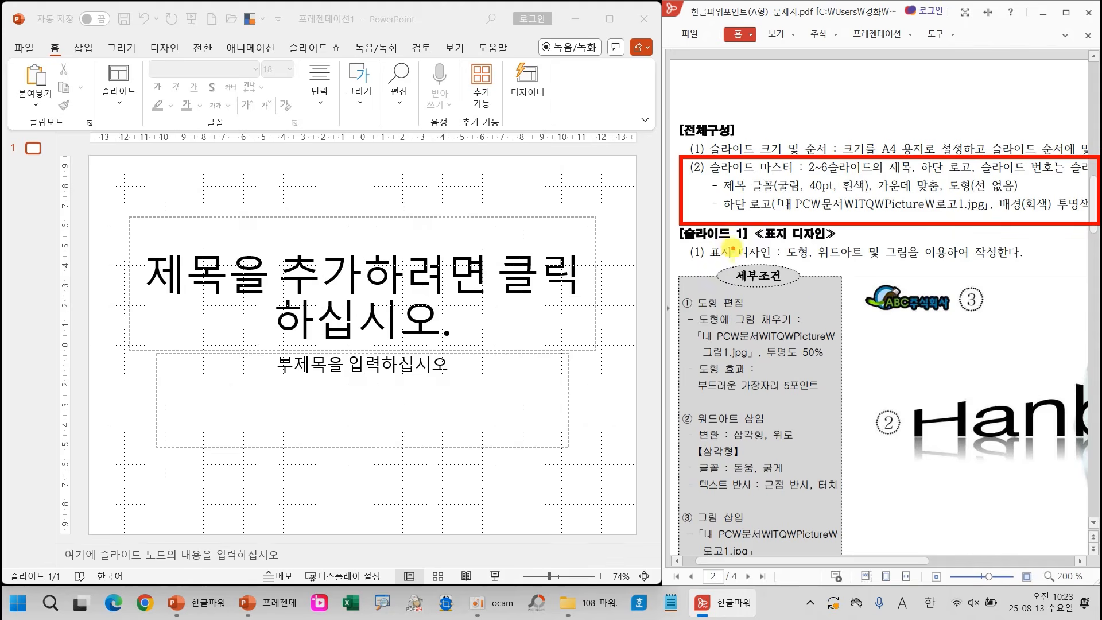
{"action": "key", "text": "Escape"}
{"action": "scroll", "coordinate": [798, 325], "scroll_direction": "down", "scroll_amount": 8}
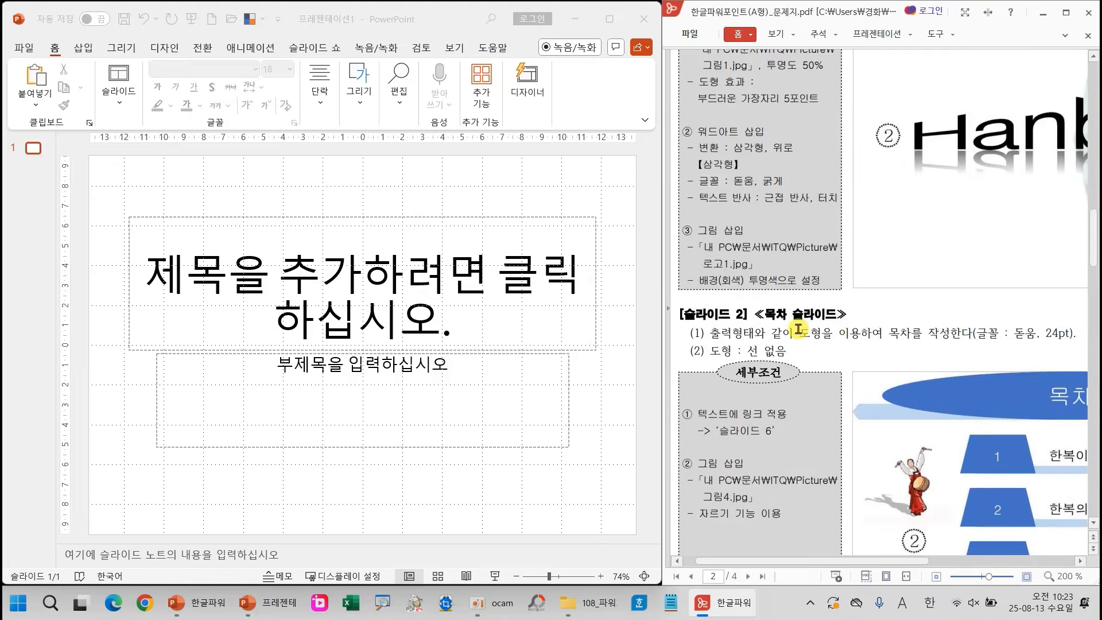
{"action": "left_click_drag", "start_coordinate": [853, 560], "coordinate": [950, 556]}
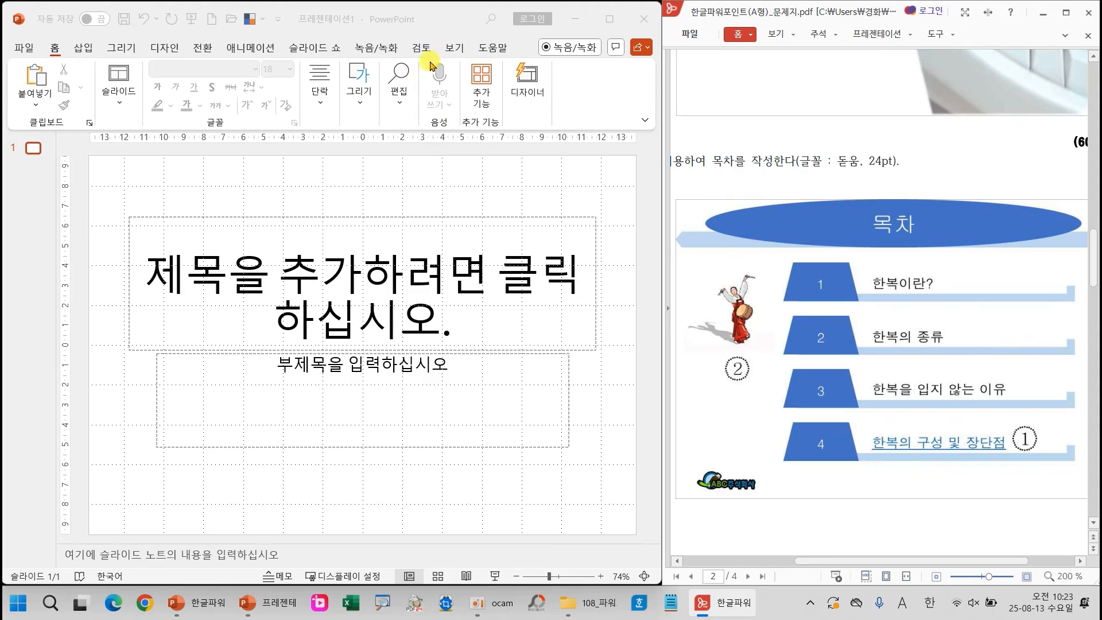
Switch to PowerPoint, open the slide master view, and select the title-and-content layout below the title slide layout
{"action": "left_click", "coordinate": [455, 49]}
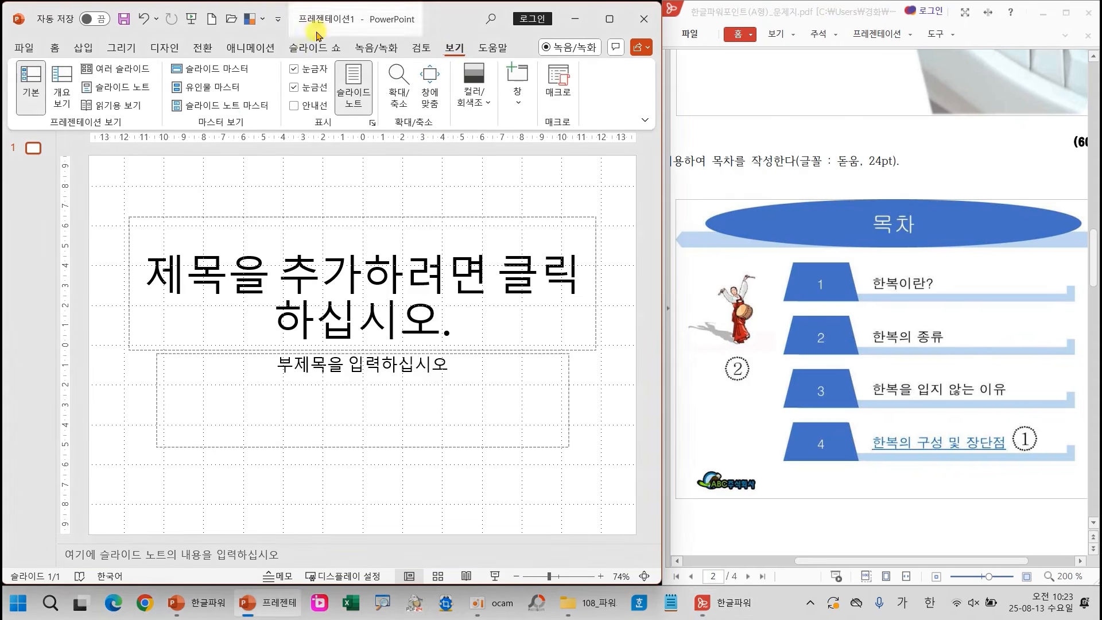
{"action": "left_click", "coordinate": [195, 70]}
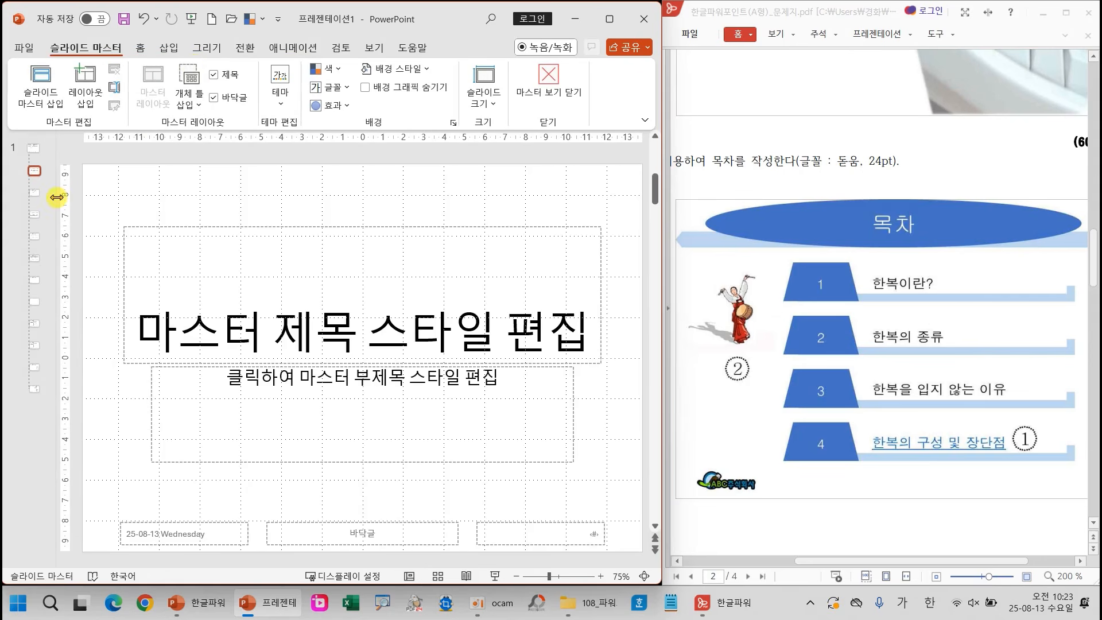
{"action": "left_click_drag", "start_coordinate": [56, 197], "coordinate": [220, 208]}
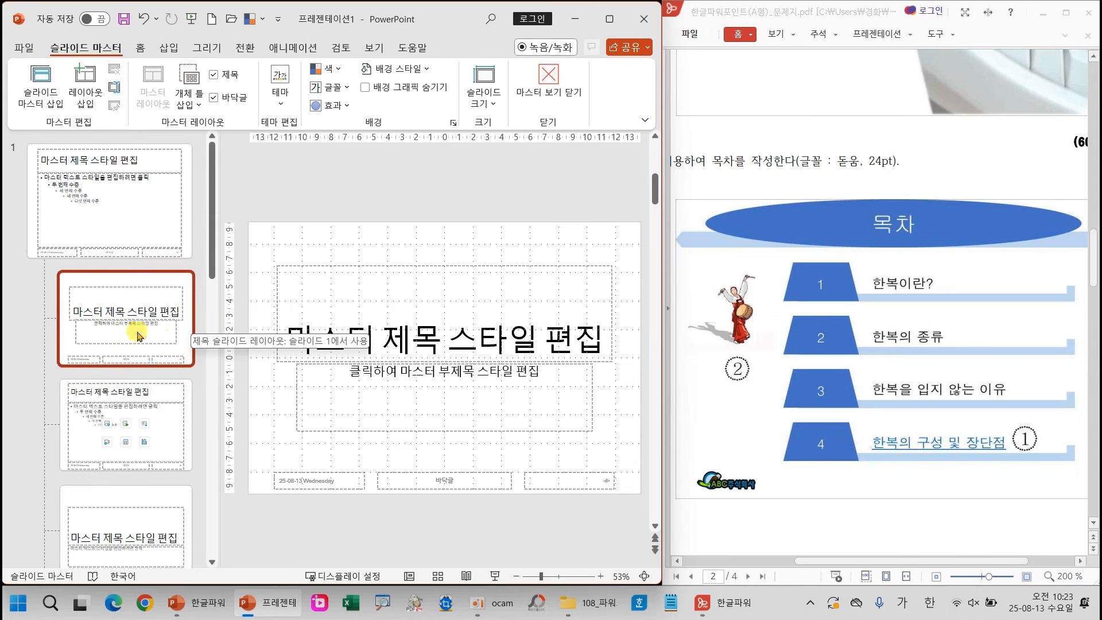
{"action": "left_click", "coordinate": [150, 395]}
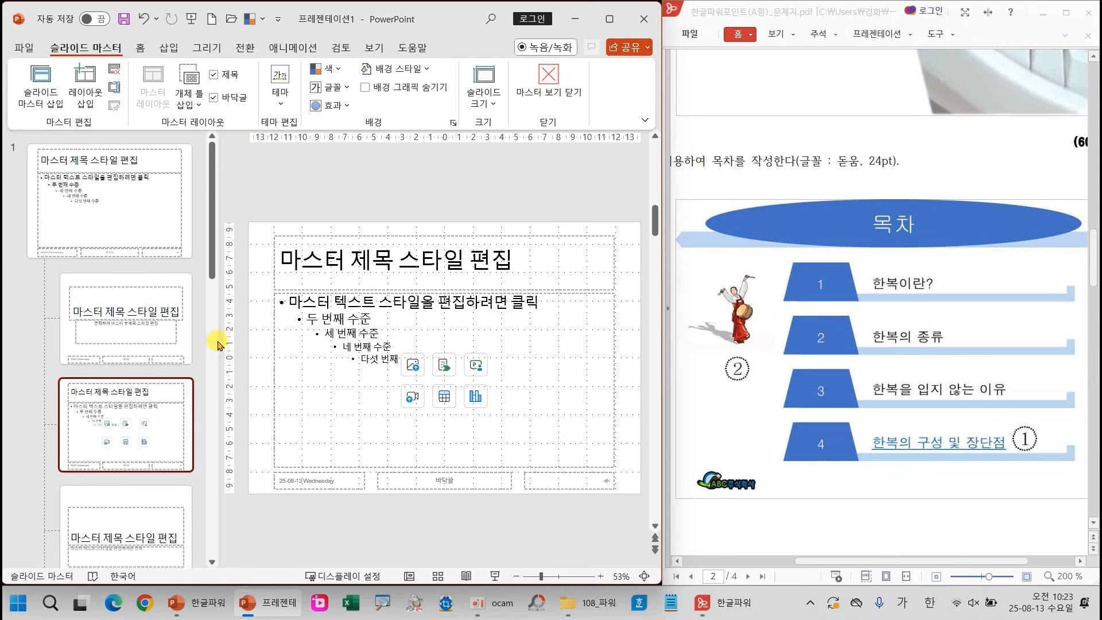
{"action": "left_click_drag", "start_coordinate": [220, 339], "coordinate": [22, 334]}
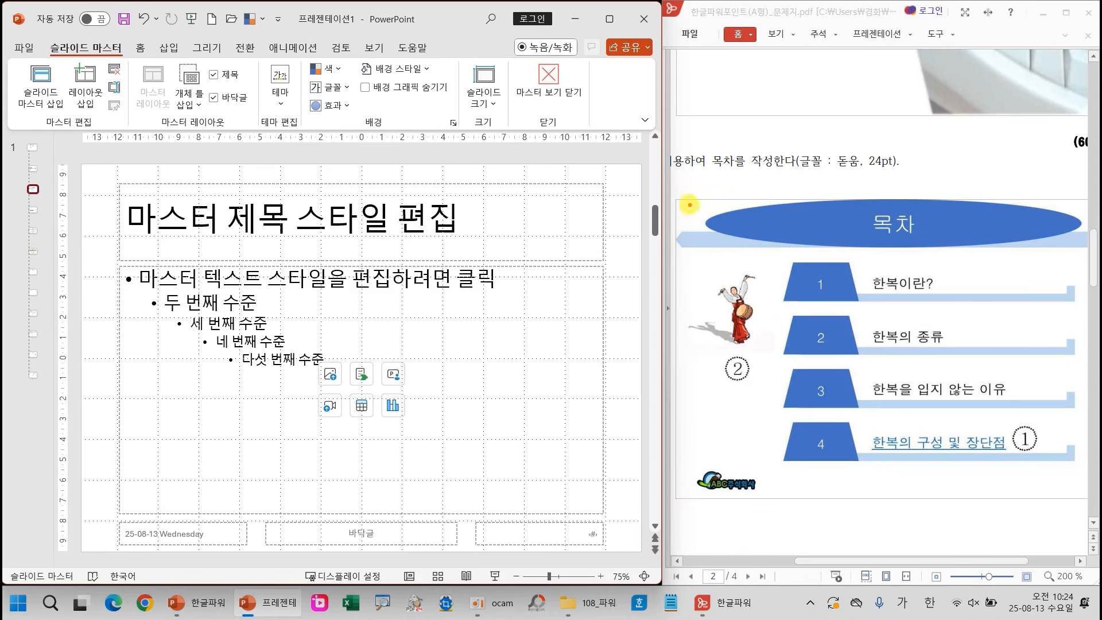
{"action": "mouse_move", "coordinate": [678, 192]}
{"action": "left_mouse_down"}
{"action": "mouse_move", "coordinate": [1098, 267]}
{"action": "mouse_move", "coordinate": [731, 217]}
{"action": "mouse_move", "coordinate": [135, 166]}
{"action": "mouse_move", "coordinate": [1096, 261]}
{"action": "left_mouse_up"}
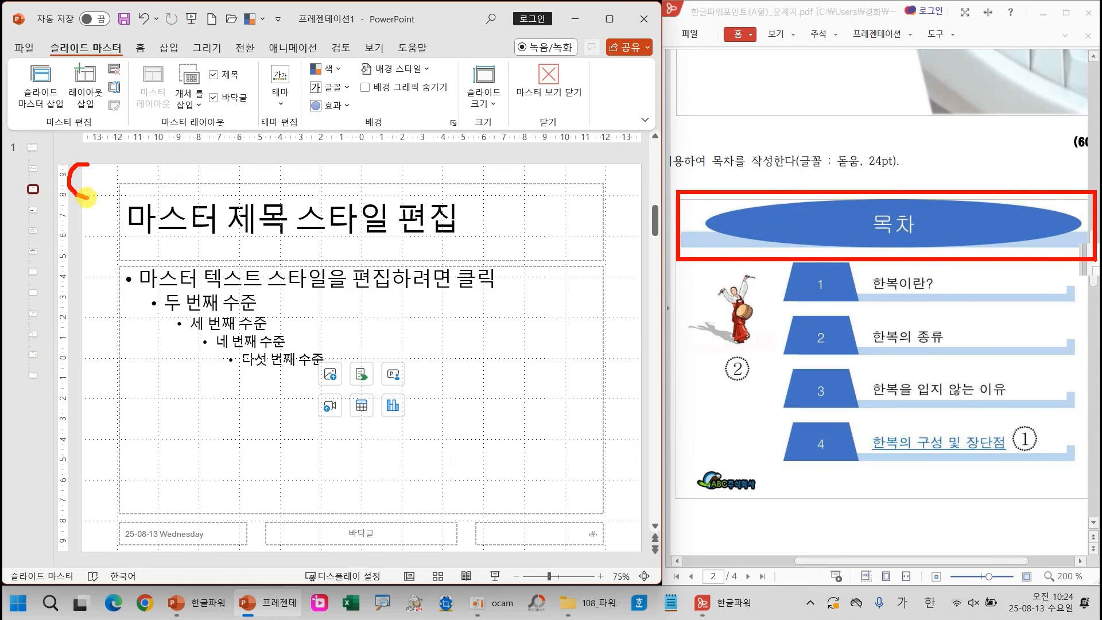
{"action": "mouse_move", "coordinate": [85, 197]}
{"action": "left_mouse_down"}
{"action": "mouse_move", "coordinate": [64, 204]}
{"action": "mouse_move", "coordinate": [93, 236]}
{"action": "left_mouse_up"}
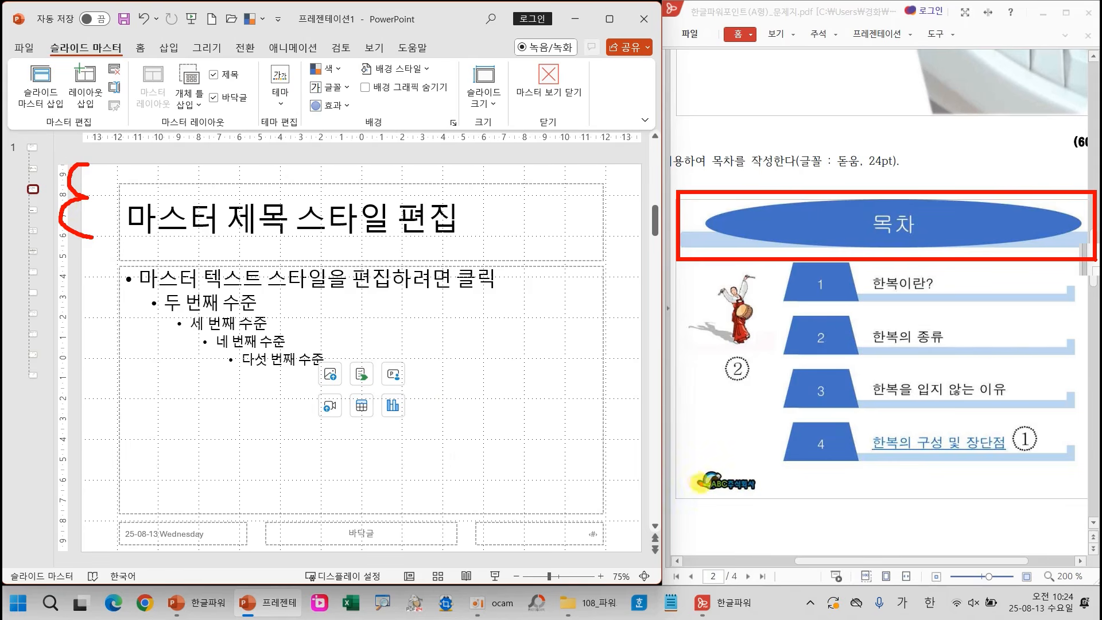
{"action": "left_click_drag", "start_coordinate": [678, 468], "coordinate": [777, 494]}
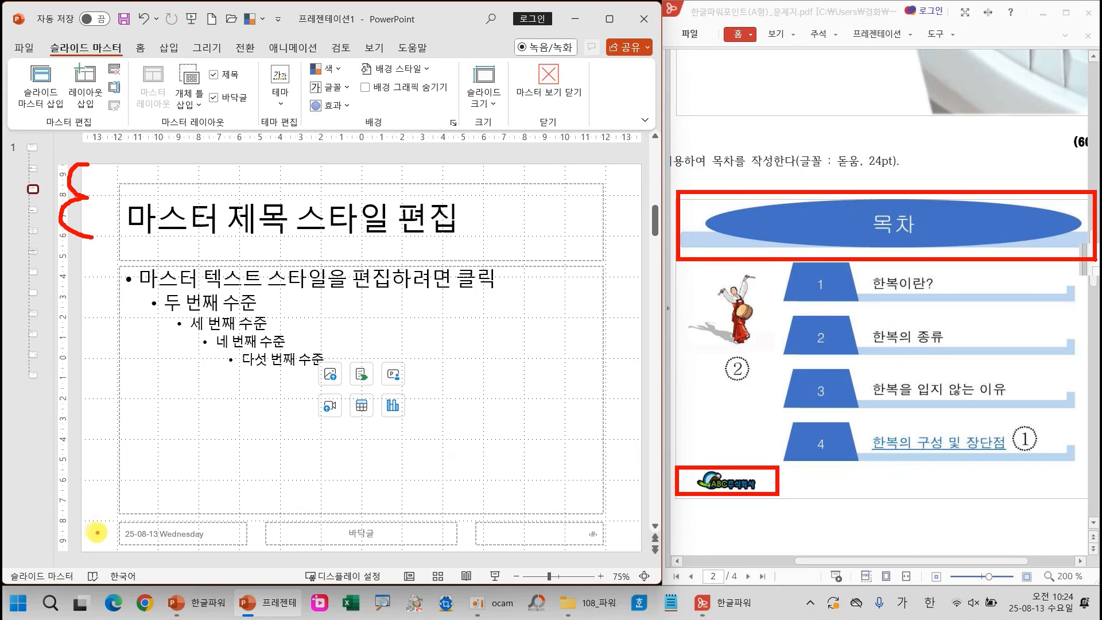
{"action": "mouse_move", "coordinate": [90, 520]}
{"action": "left_mouse_down"}
{"action": "mouse_move", "coordinate": [61, 527]}
{"action": "mouse_move", "coordinate": [93, 549]}
{"action": "left_mouse_up"}
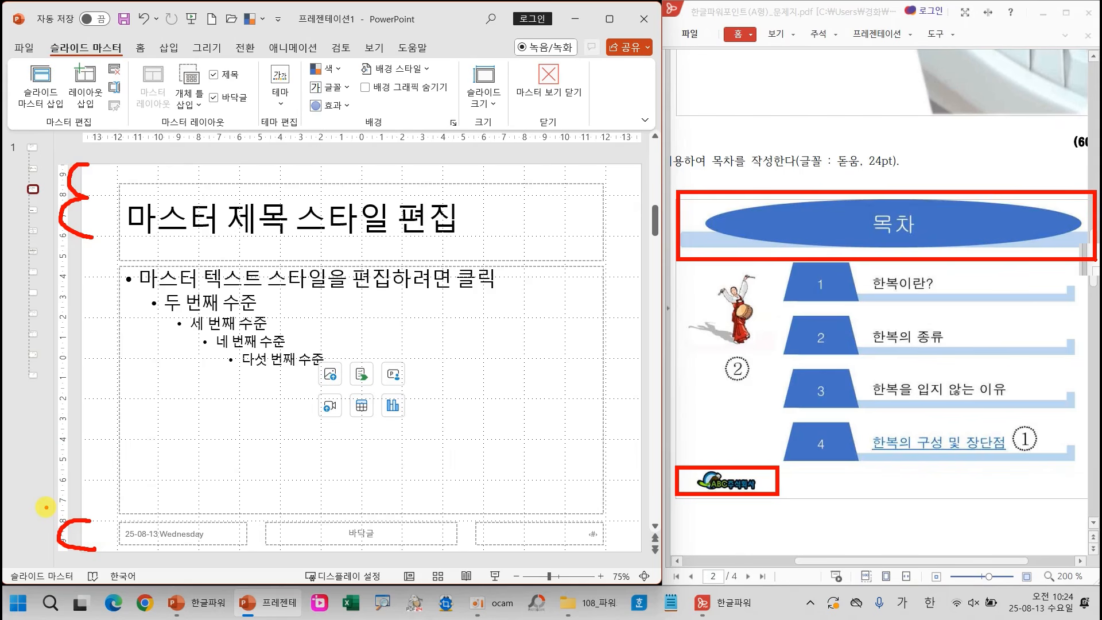
{"action": "key", "text": "Escape"}
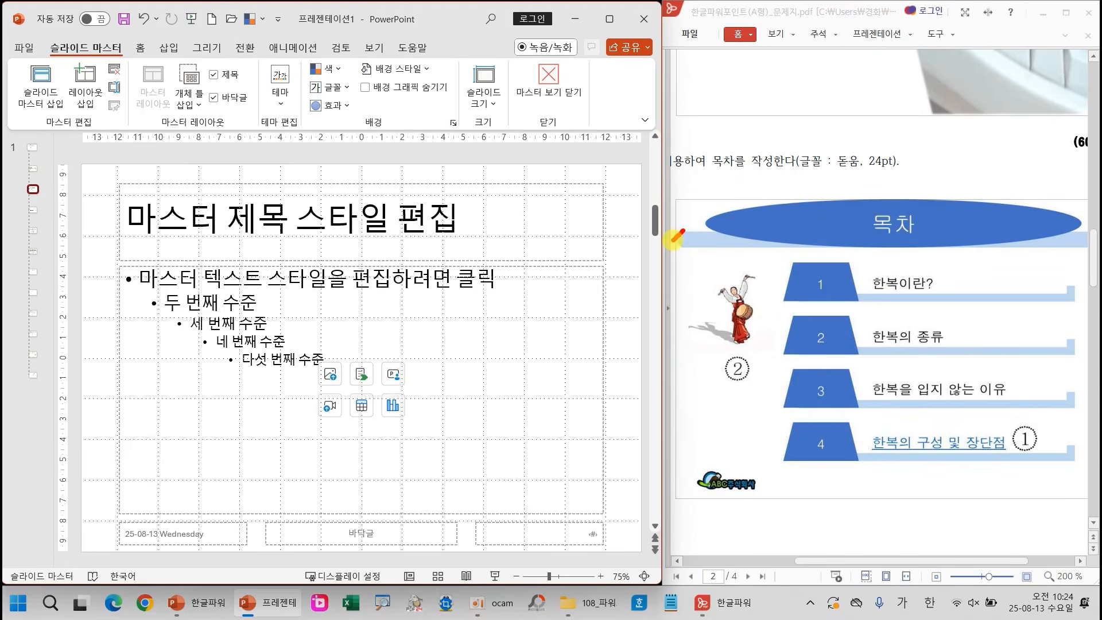
{"action": "left_click_drag", "start_coordinate": [680, 245], "coordinate": [1083, 259]}
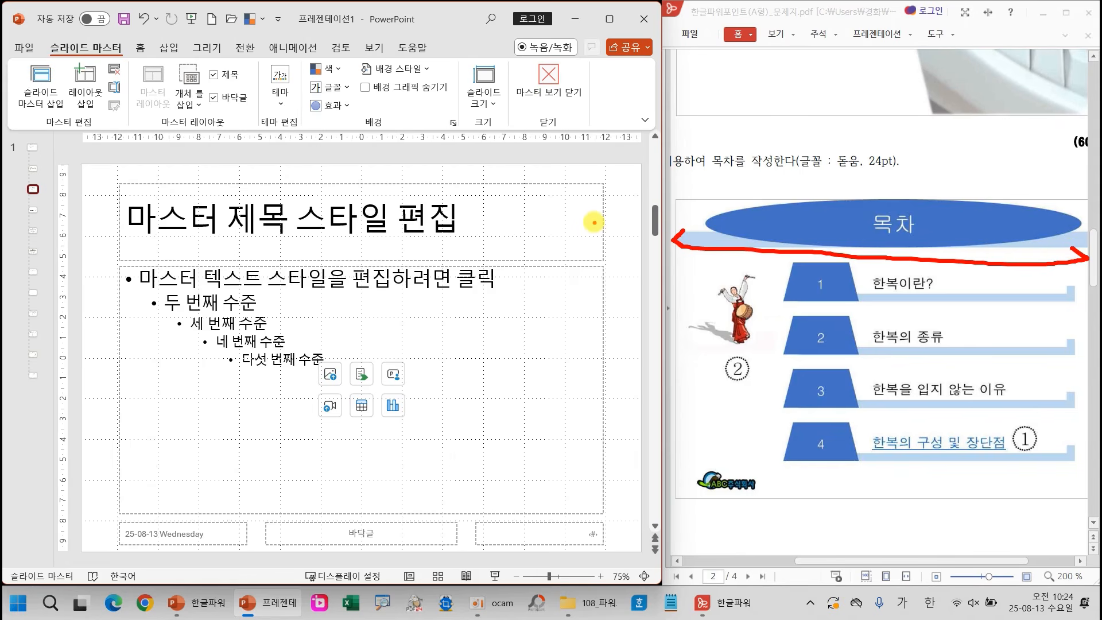
{"action": "key", "text": "Escape"}
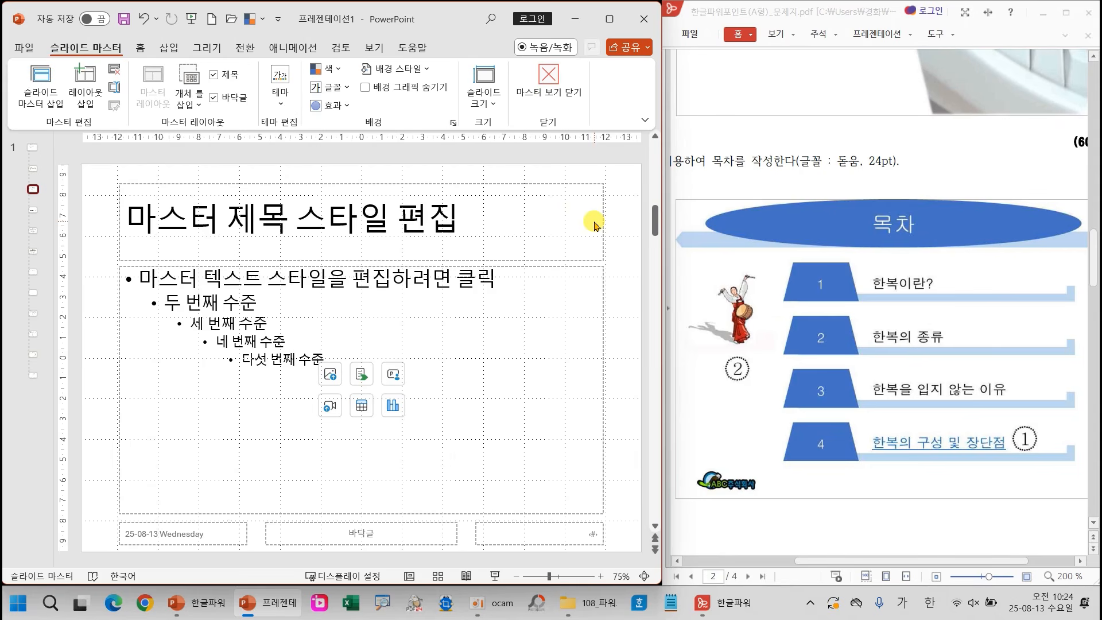
Draw a thin hexagon band across the full slide width over the layout's title area, and lower its upper edge slightly
{"action": "left_click", "coordinate": [169, 47]}
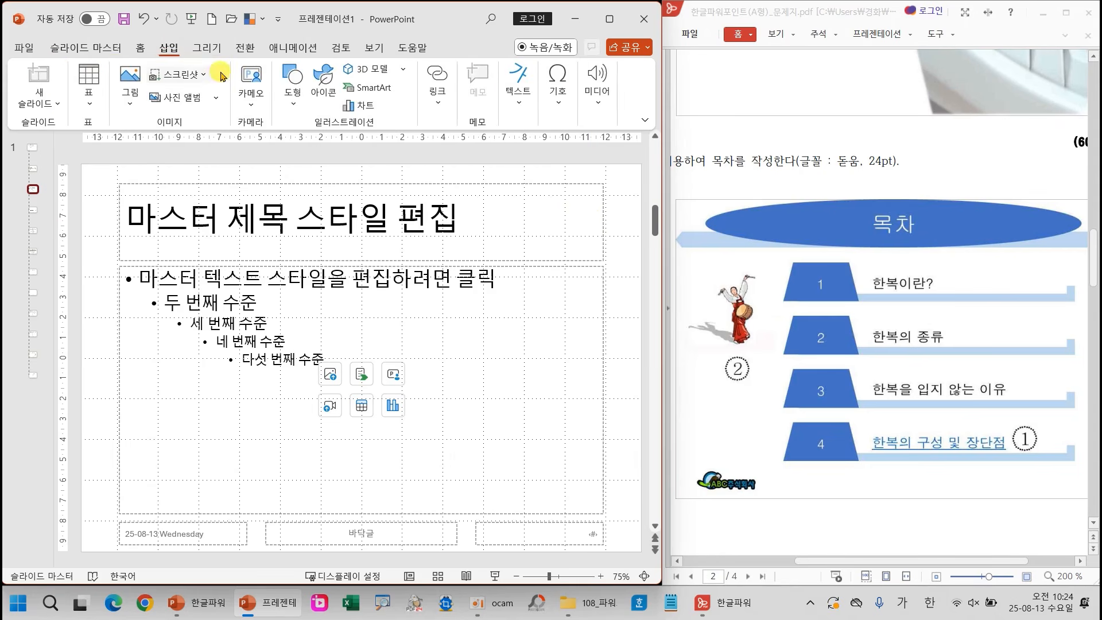
{"action": "left_click", "coordinate": [293, 86]}
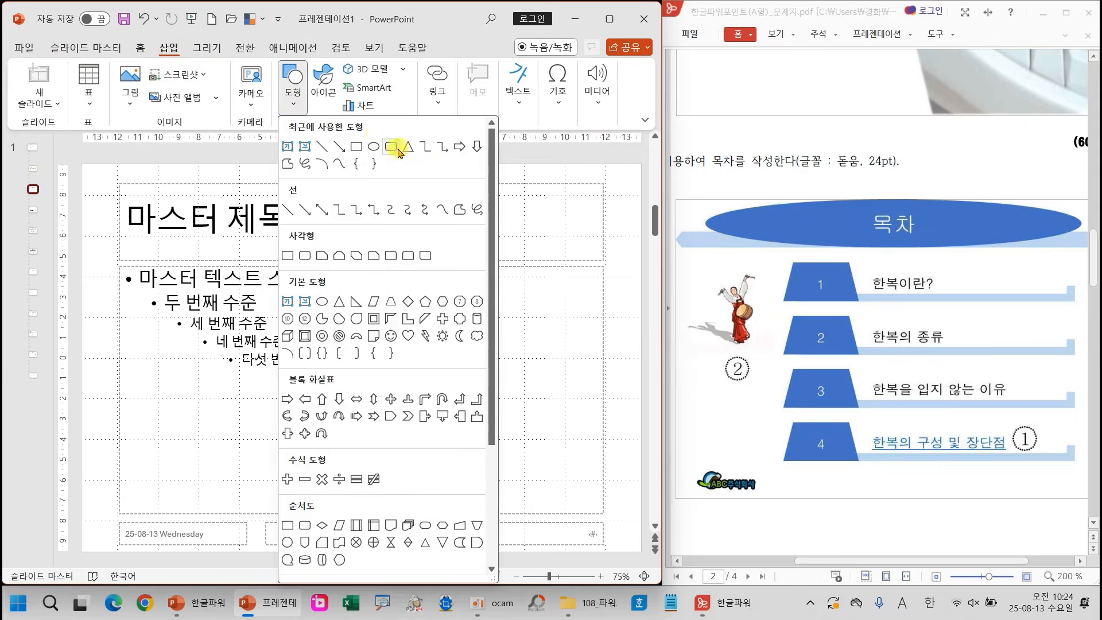
{"action": "left_click", "coordinate": [443, 302]}
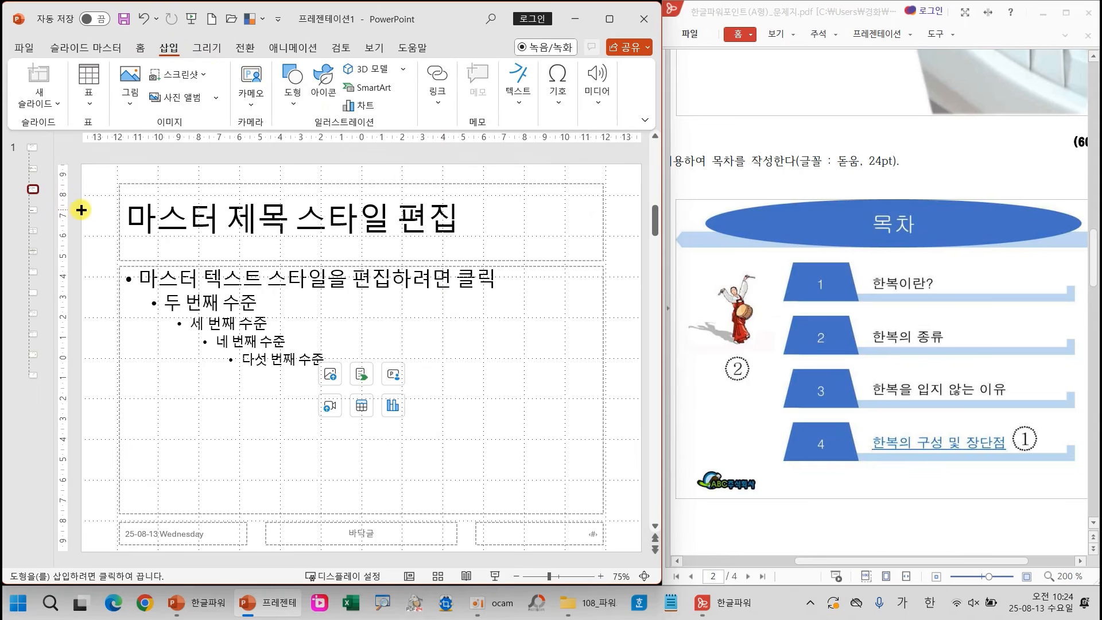
{"action": "left_click_drag", "start_coordinate": [79, 210], "coordinate": [641, 237]}
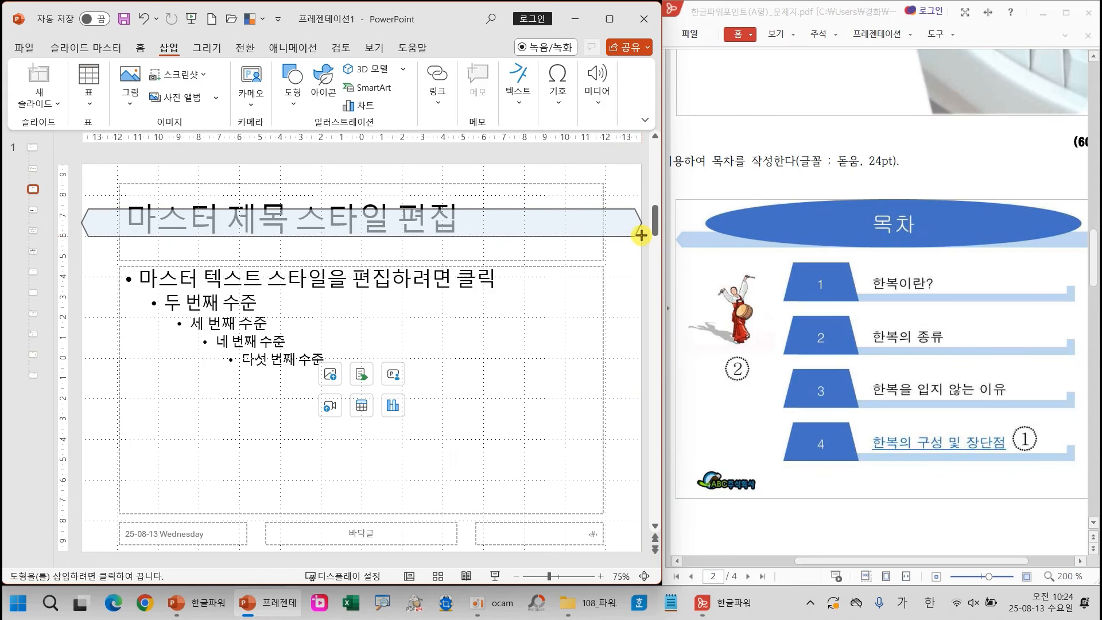
{"action": "left_click_drag", "start_coordinate": [641, 235], "coordinate": [641, 236]}
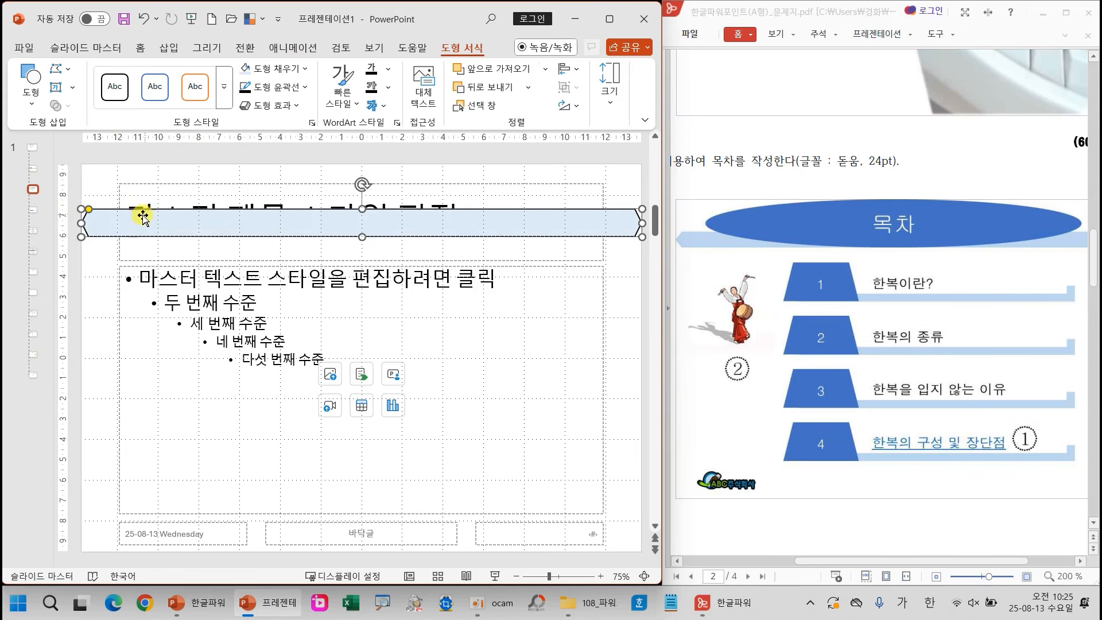
{"action": "left_click_drag", "start_coordinate": [365, 209], "coordinate": [370, 213]}
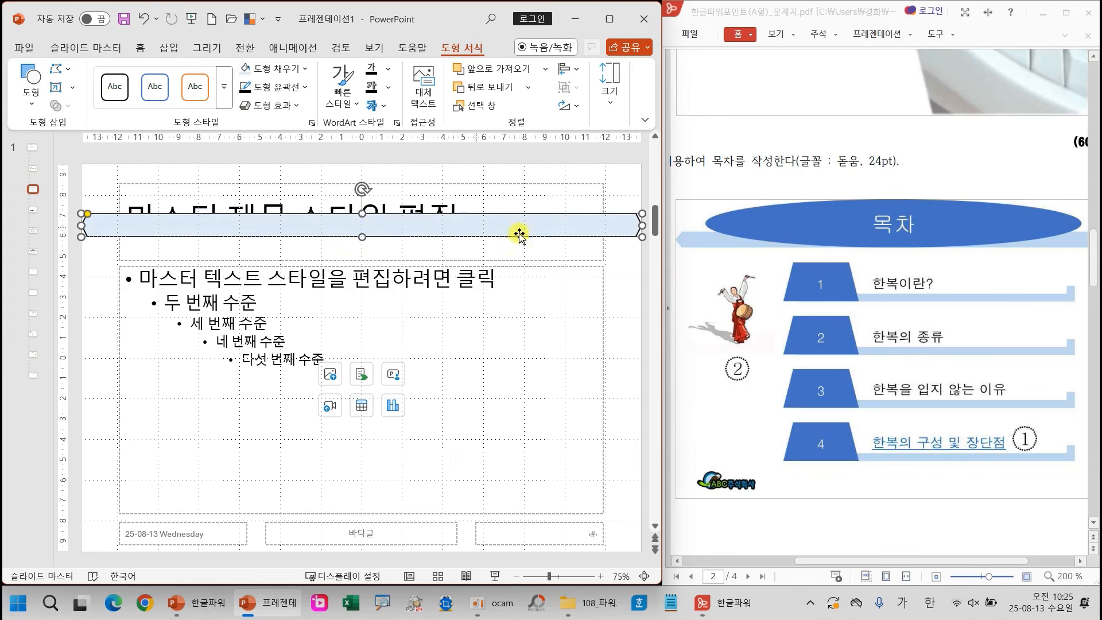
Check the title shape's line rule in the exam PDF and remove the hexagon band's outline (윤곽선 없음)
{"action": "scroll", "coordinate": [882, 331], "scroll_direction": "up", "scroll_amount": 4}
{"action": "scroll", "coordinate": [882, 330], "scroll_direction": "up", "scroll_amount": 4}
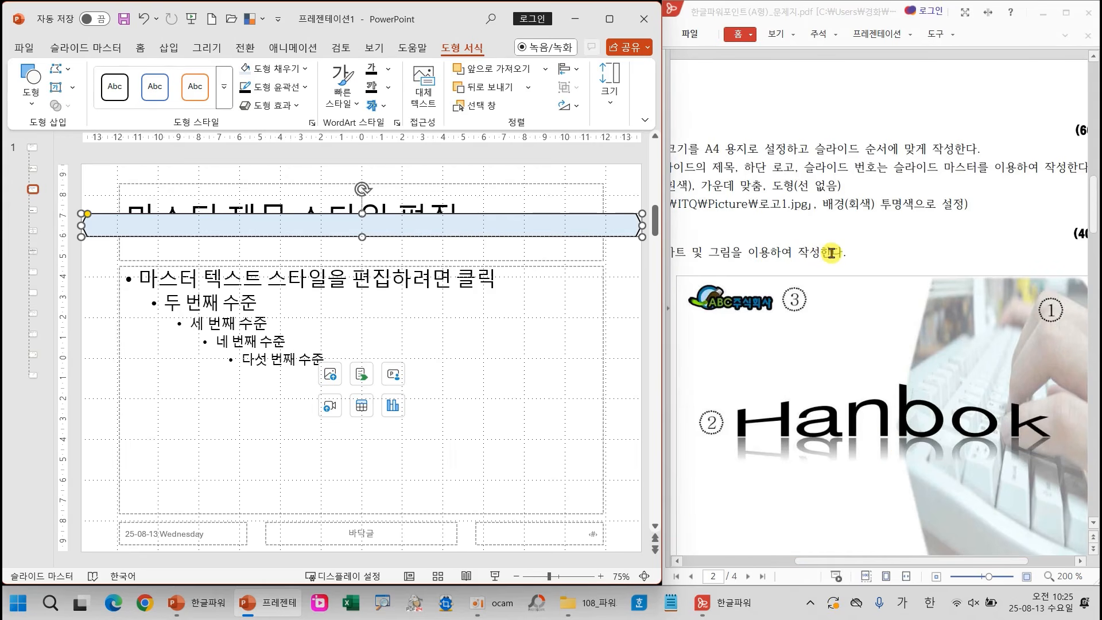
{"action": "left_click_drag", "start_coordinate": [768, 175], "coordinate": [848, 197]}
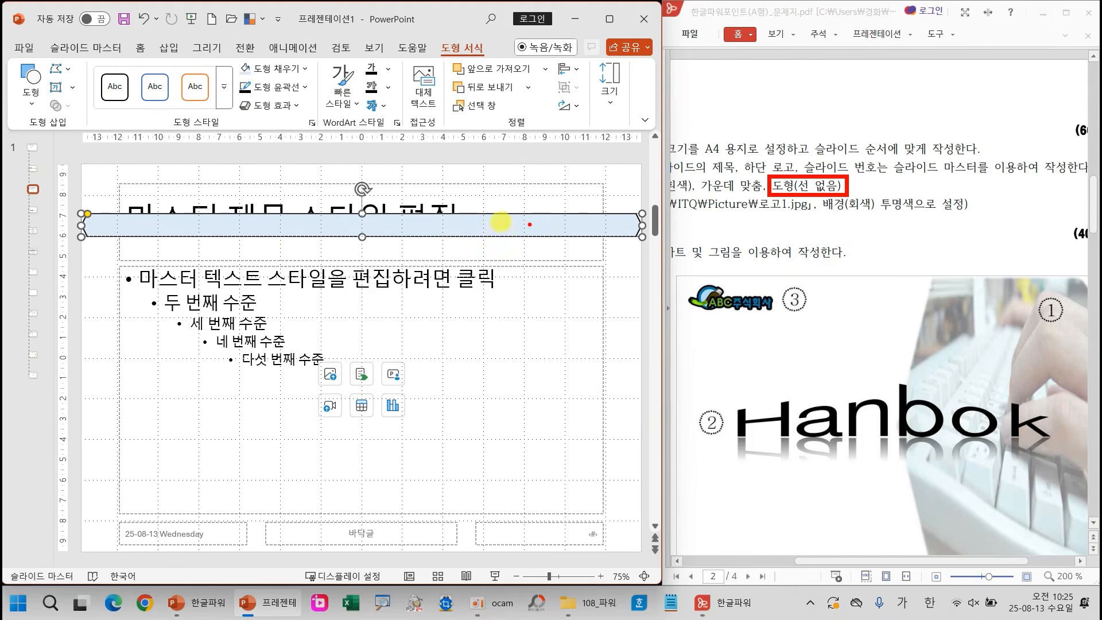
{"action": "key", "text": "Escape"}
{"action": "left_click", "coordinate": [298, 87]}
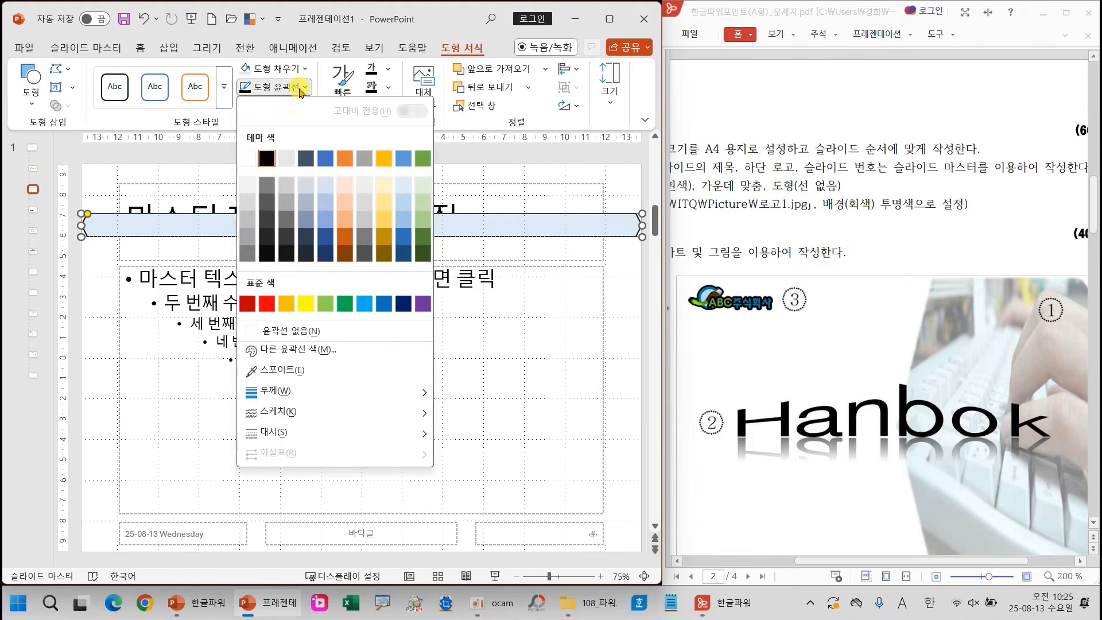
{"action": "left_click", "coordinate": [292, 331]}
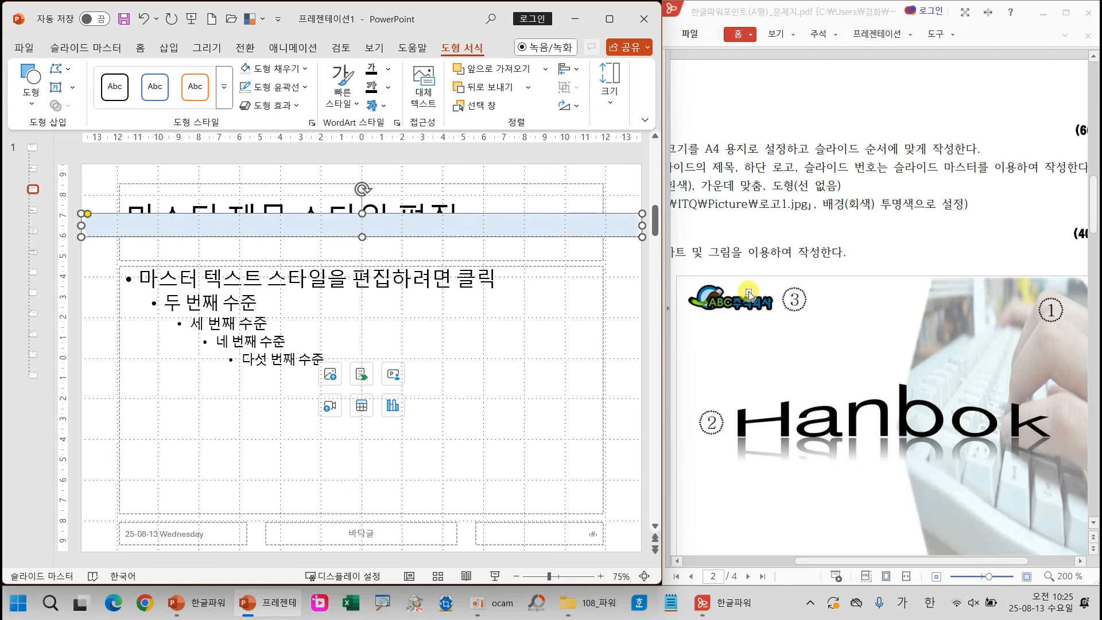
Draw an ellipse about 24 cm wide from the slide's upper edge to the hexagon band's lower edge, and fill it with the theme's blue
{"action": "scroll", "coordinate": [748, 293], "scroll_direction": "down", "scroll_amount": 5}
{"action": "scroll", "coordinate": [750, 295], "scroll_direction": "down", "scroll_amount": 2}
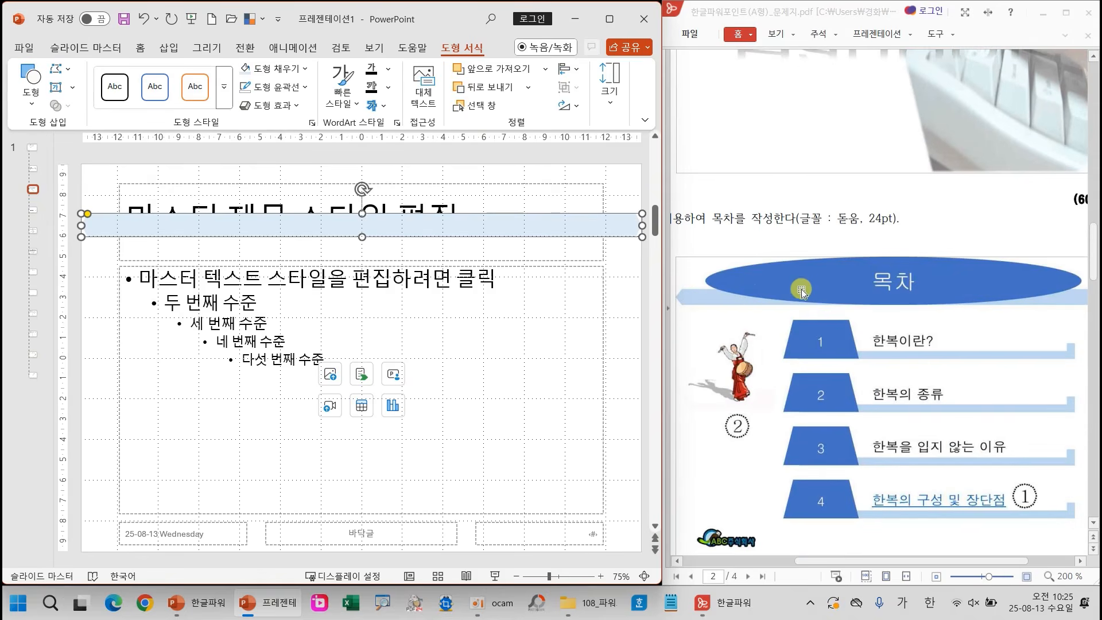
{"action": "left_click", "coordinate": [92, 291]}
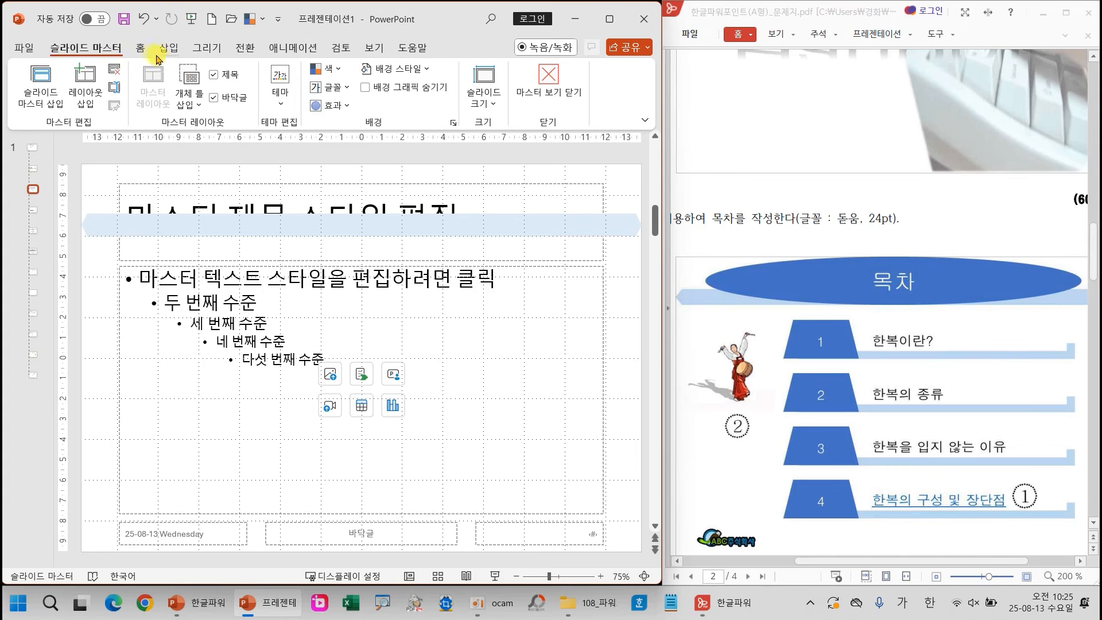
{"action": "left_click", "coordinate": [140, 48]}
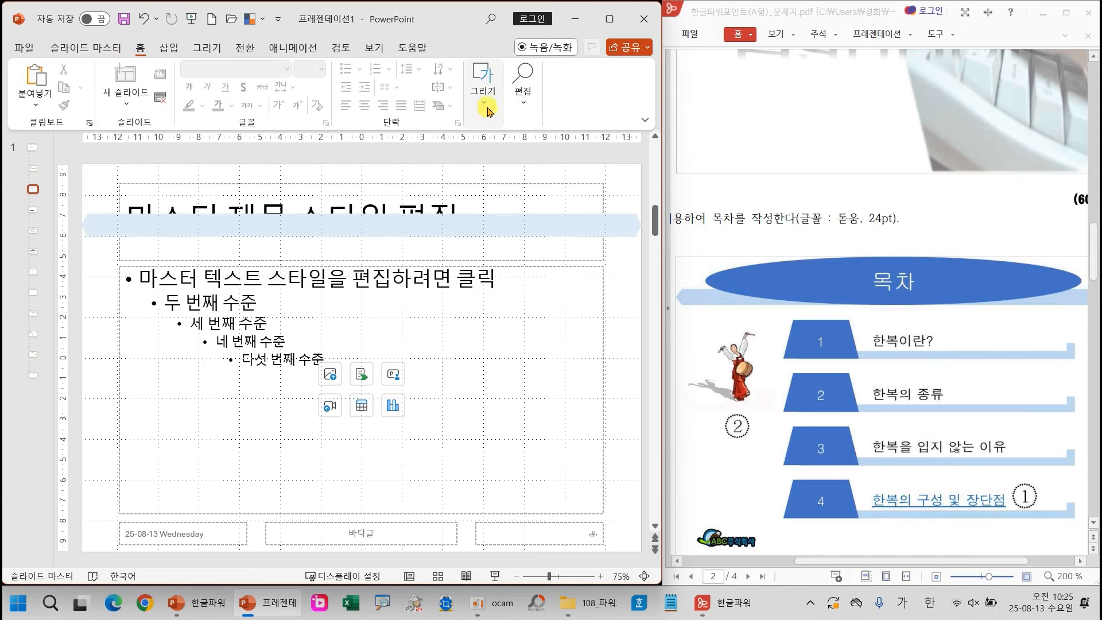
{"action": "left_click", "coordinate": [484, 96]}
{"action": "left_click", "coordinate": [583, 156]}
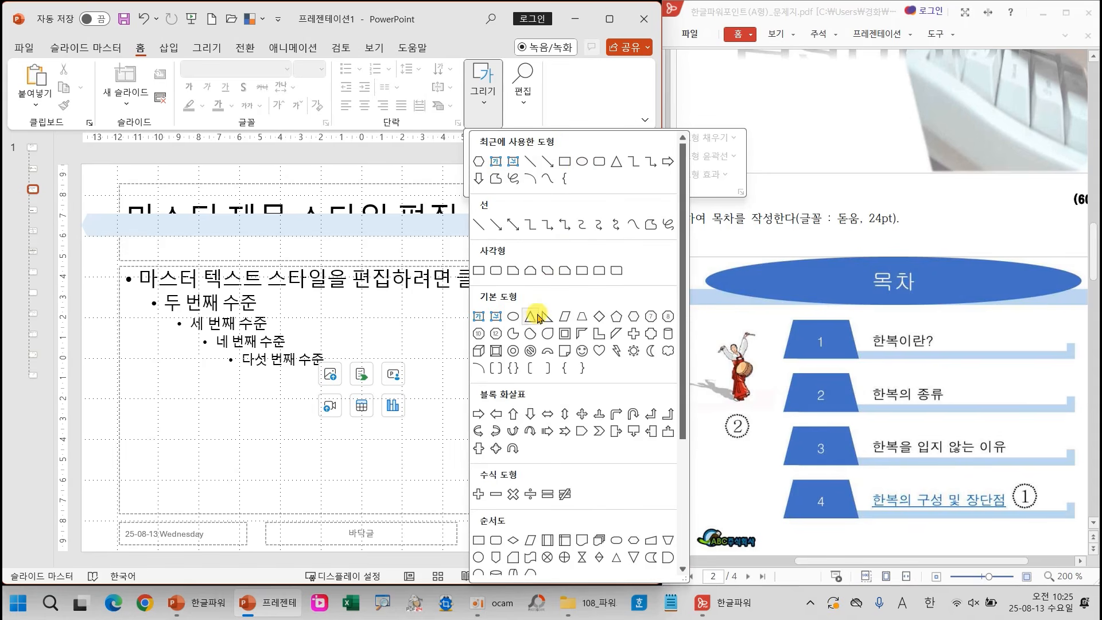
{"action": "left_click", "coordinate": [515, 317]}
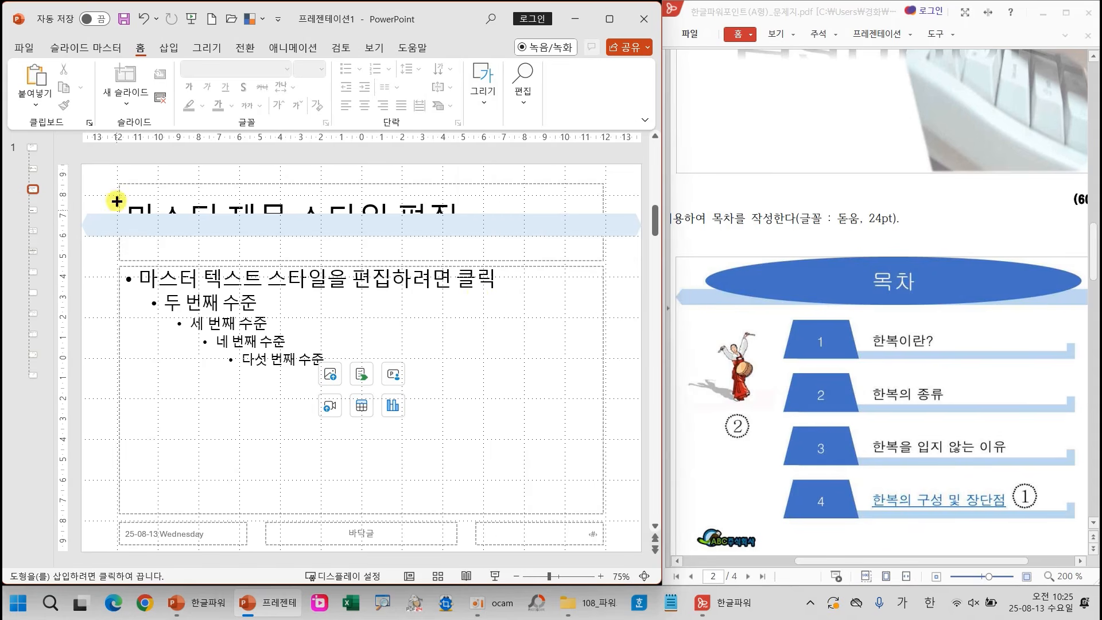
{"action": "mouse_move", "coordinate": [117, 165]}
{"action": "left_mouse_down"}
{"action": "mouse_move", "coordinate": [373, 207]}
{"action": "mouse_move", "coordinate": [568, 217]}
{"action": "mouse_move", "coordinate": [603, 234]}
{"action": "left_mouse_up"}
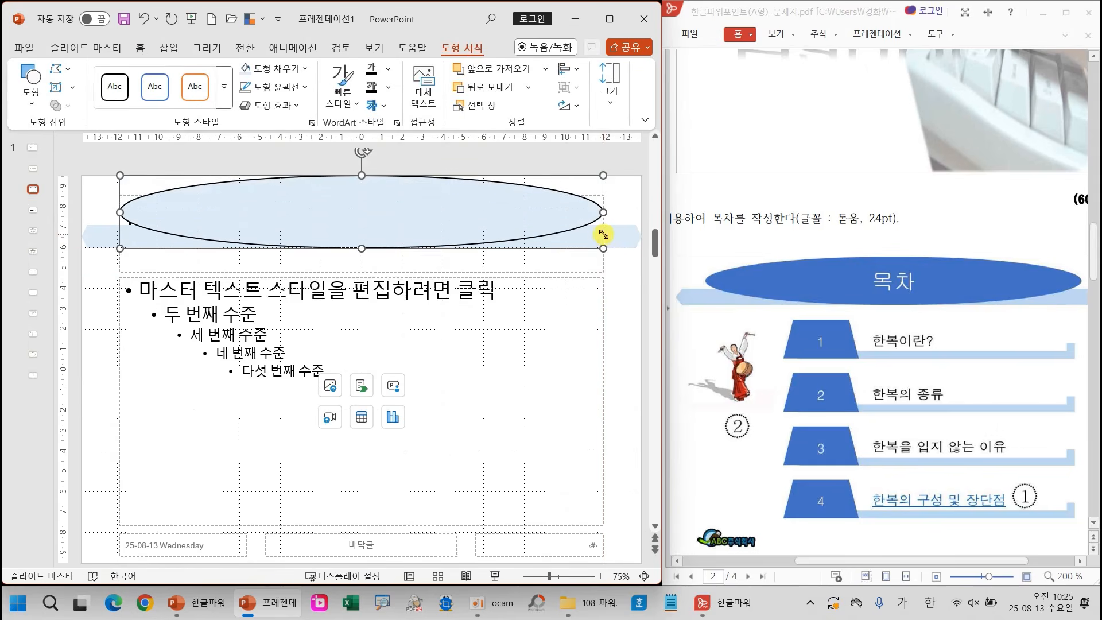
{"action": "left_click", "coordinate": [304, 68]}
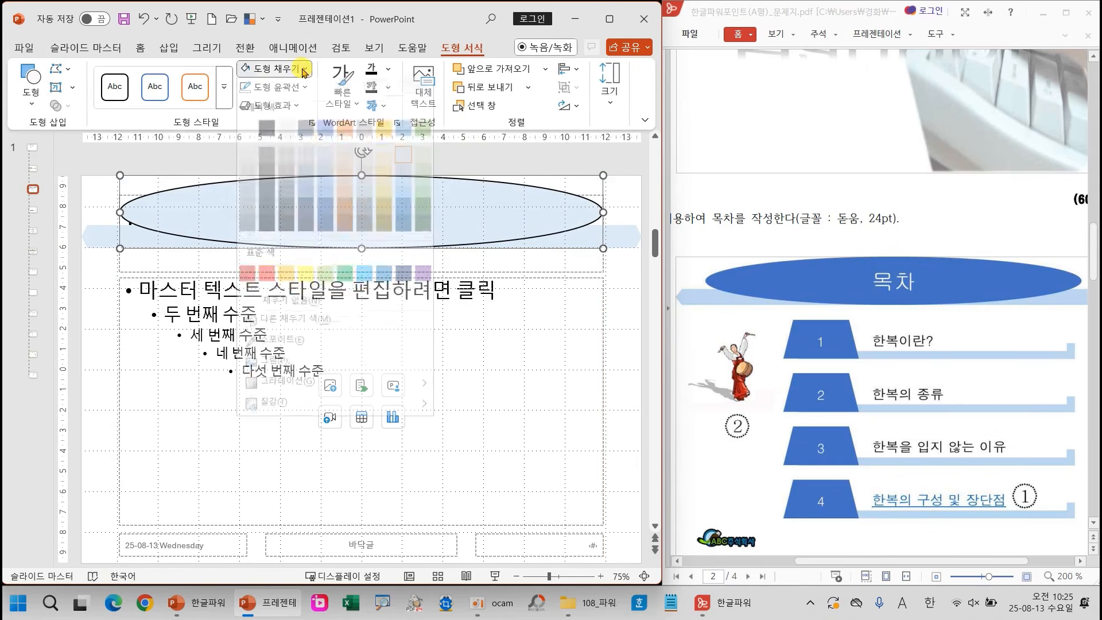
{"action": "left_click", "coordinate": [326, 139]}
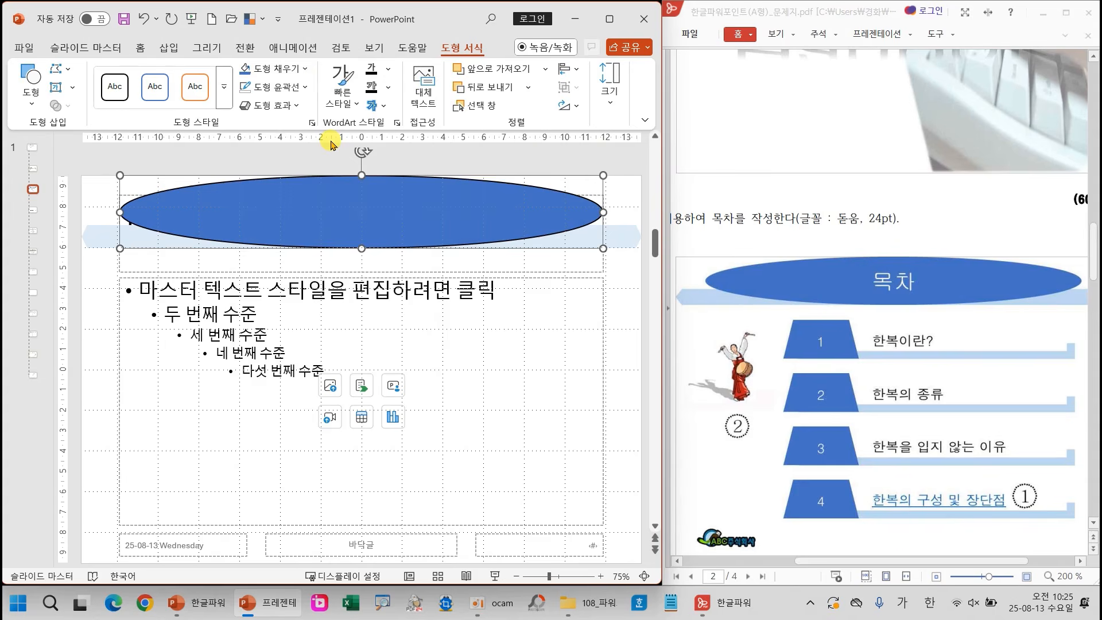
Remove the ellipse's outline (윤곽선 없음) and make the hexagon band's pointed ends slightly longer
{"action": "left_click", "coordinate": [303, 87]}
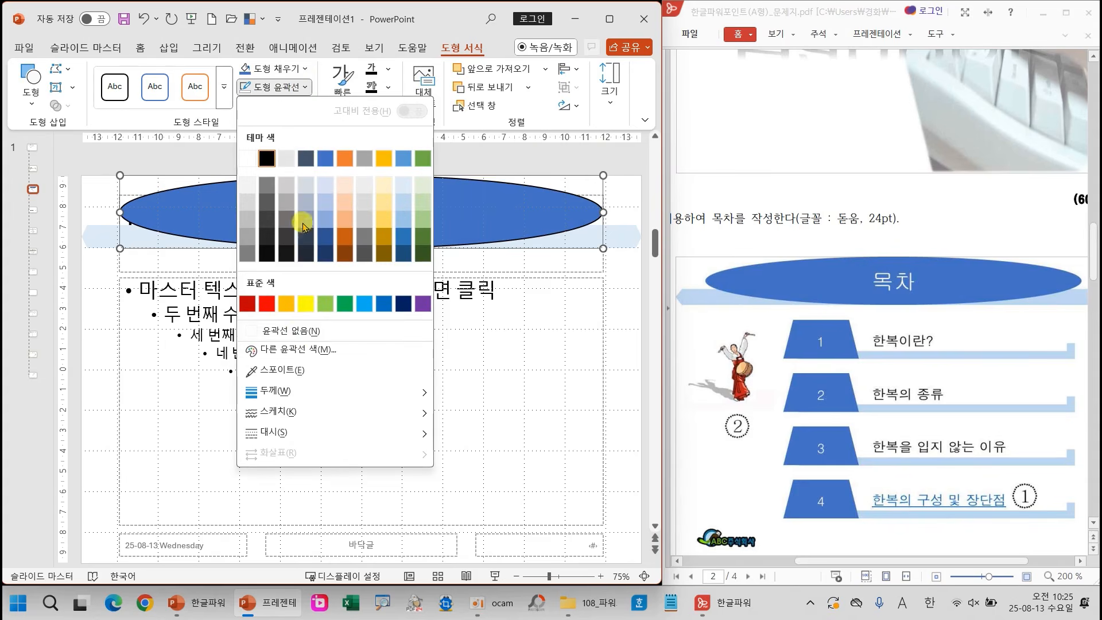
{"action": "left_click", "coordinate": [301, 328]}
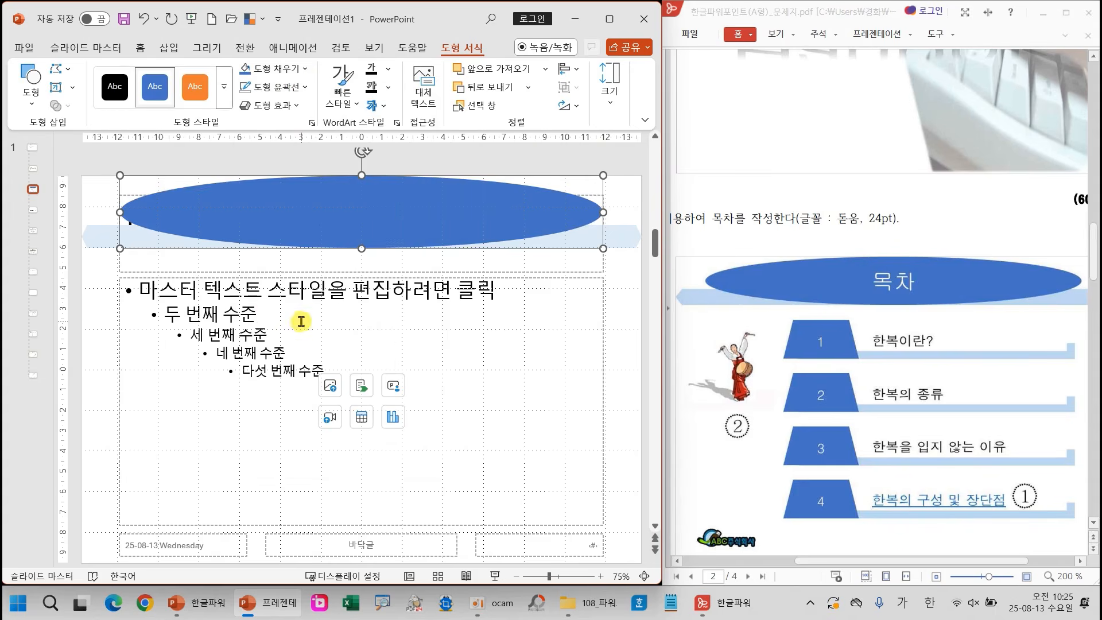
{"action": "left_click", "coordinate": [89, 243]}
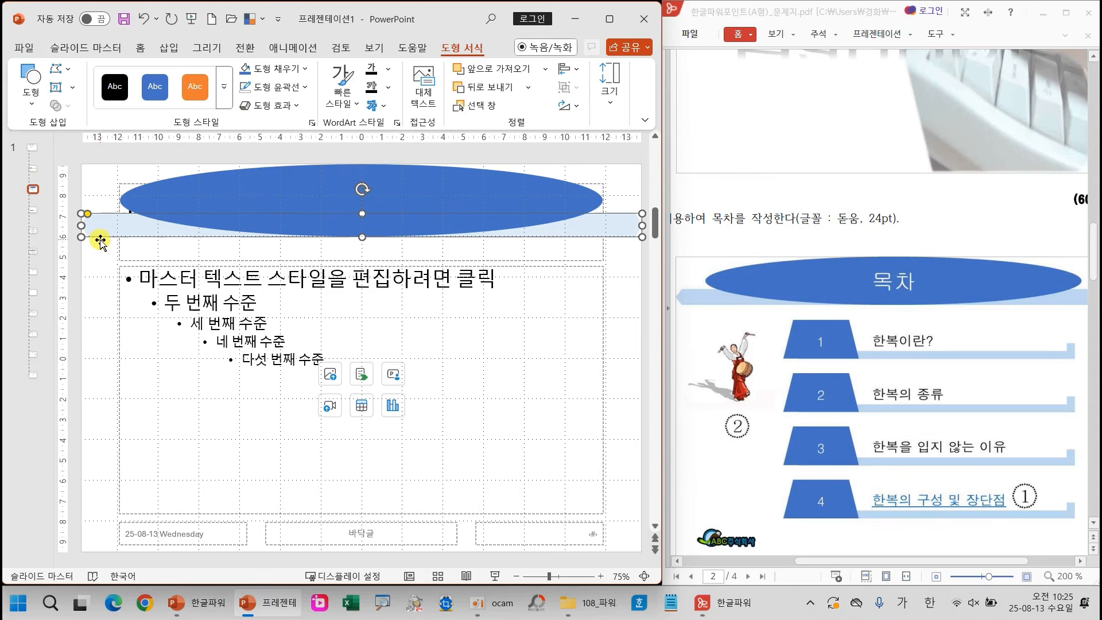
{"action": "left_click_drag", "start_coordinate": [89, 215], "coordinate": [90, 215]}
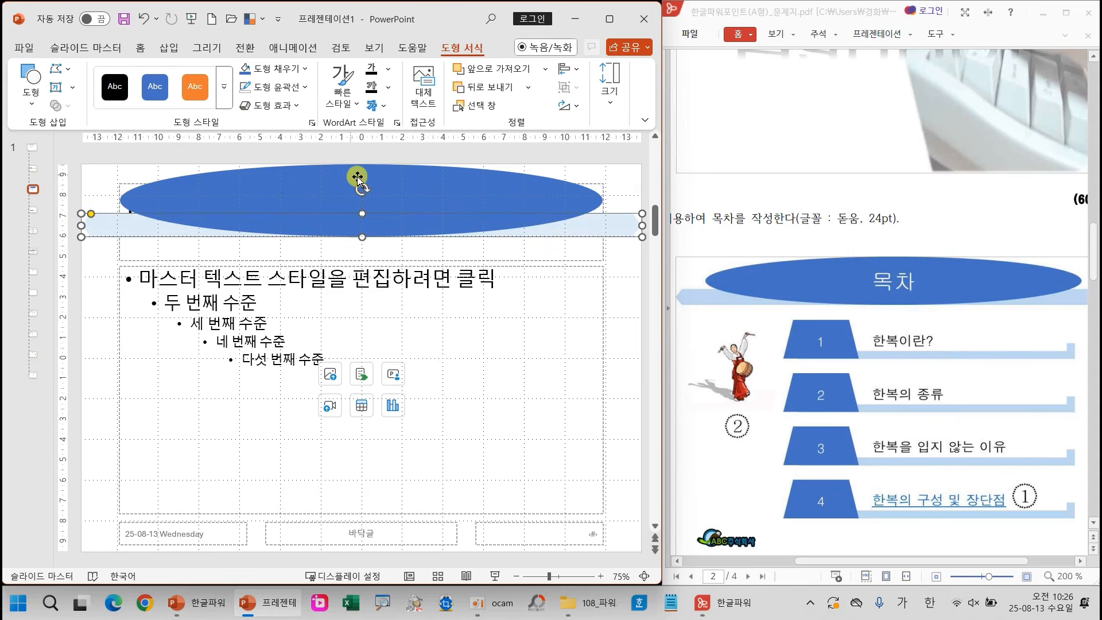
{"action": "left_click", "coordinate": [624, 256]}
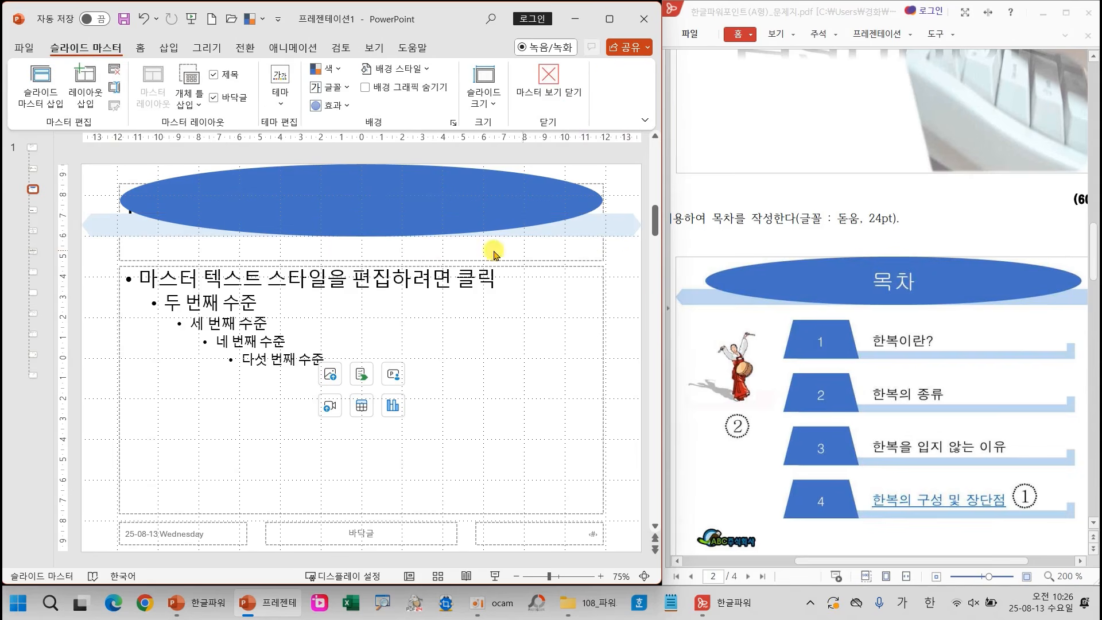
Bring the layout's title placeholder to the front (맨 앞으로 가져오기) of the ellipse and hexagon band
{"action": "mouse_move", "coordinate": [150, 242]}
{"action": "left_mouse_down"}
{"action": "mouse_move", "coordinate": [96, 240]}
{"action": "mouse_move", "coordinate": [138, 270]}
{"action": "mouse_move", "coordinate": [155, 246]}
{"action": "left_mouse_up"}
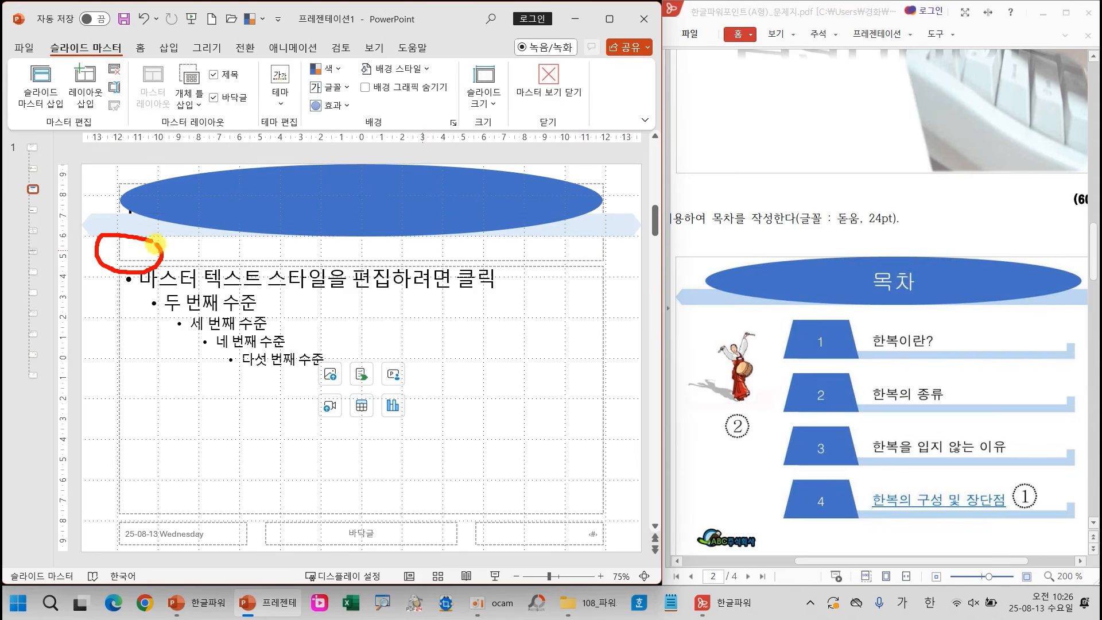
{"action": "left_click", "coordinate": [120, 251]}
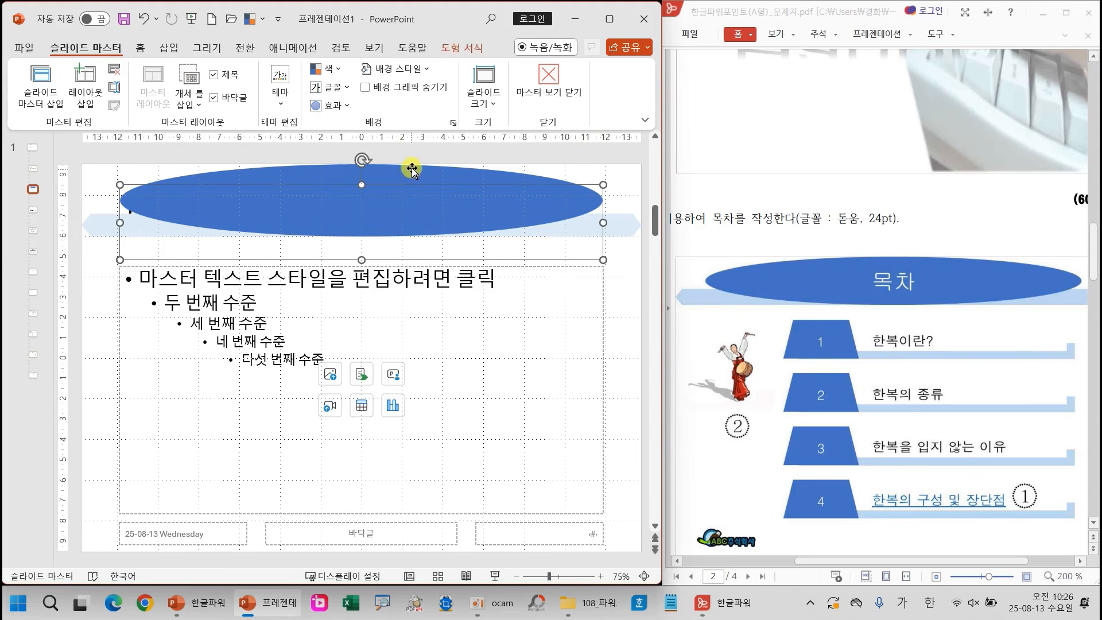
{"action": "left_click", "coordinate": [138, 51]}
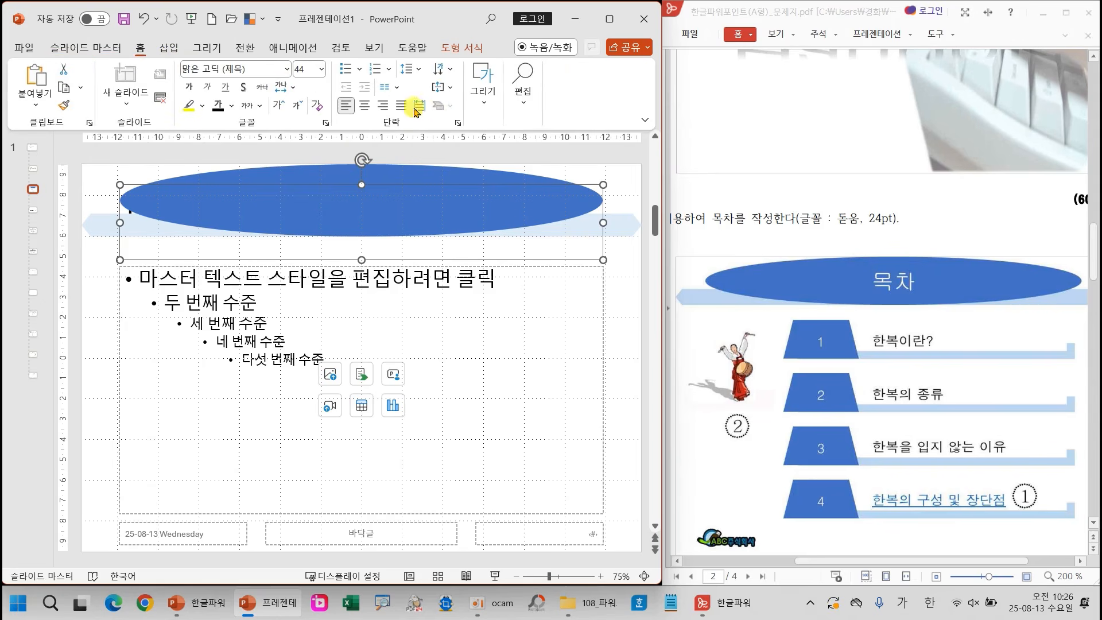
{"action": "left_click", "coordinate": [481, 86]}
{"action": "left_click", "coordinate": [610, 152]}
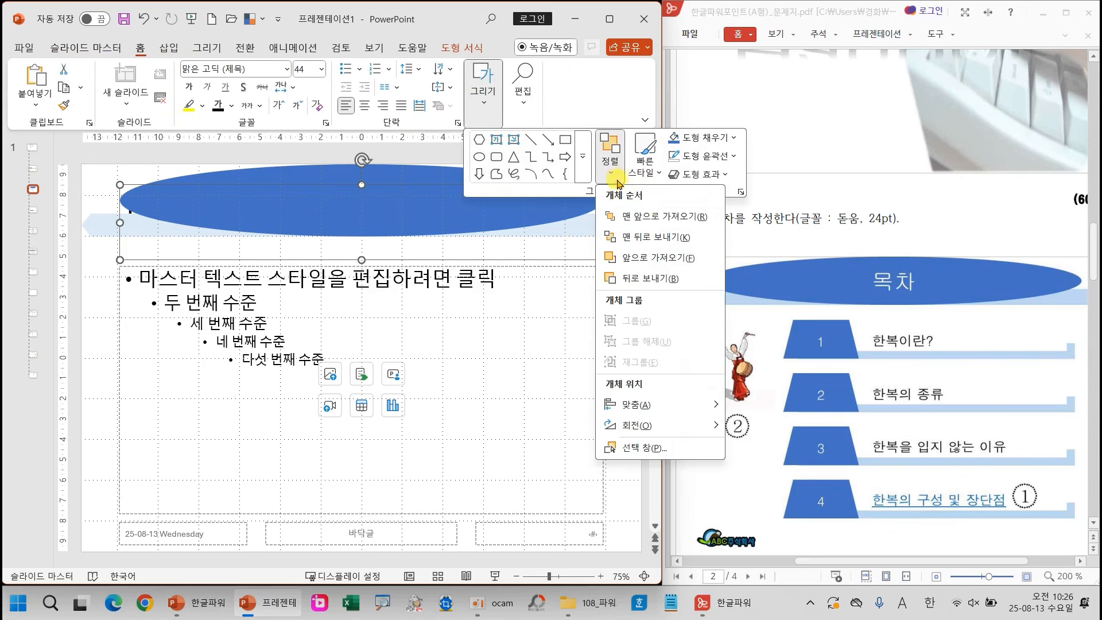
{"action": "left_click", "coordinate": [632, 212]}
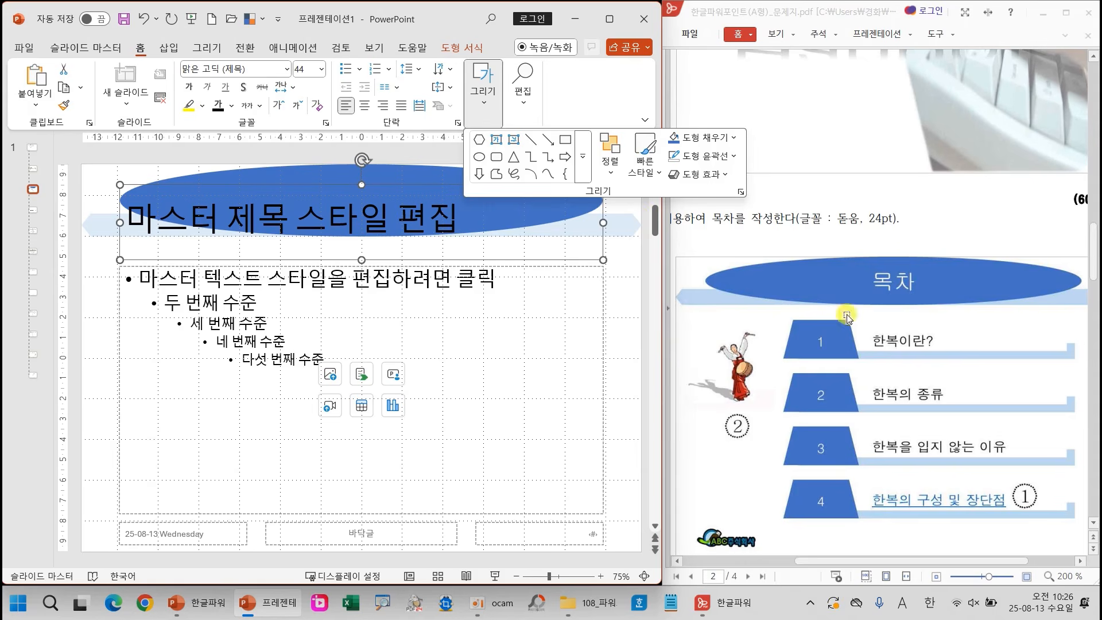
Check the slide master's title font and alignment rules in the exam PDF and centre the title placeholder's text
{"action": "scroll", "coordinate": [818, 412], "scroll_direction": "up", "scroll_amount": 4}
{"action": "scroll", "coordinate": [818, 417], "scroll_direction": "up", "scroll_amount": 4}
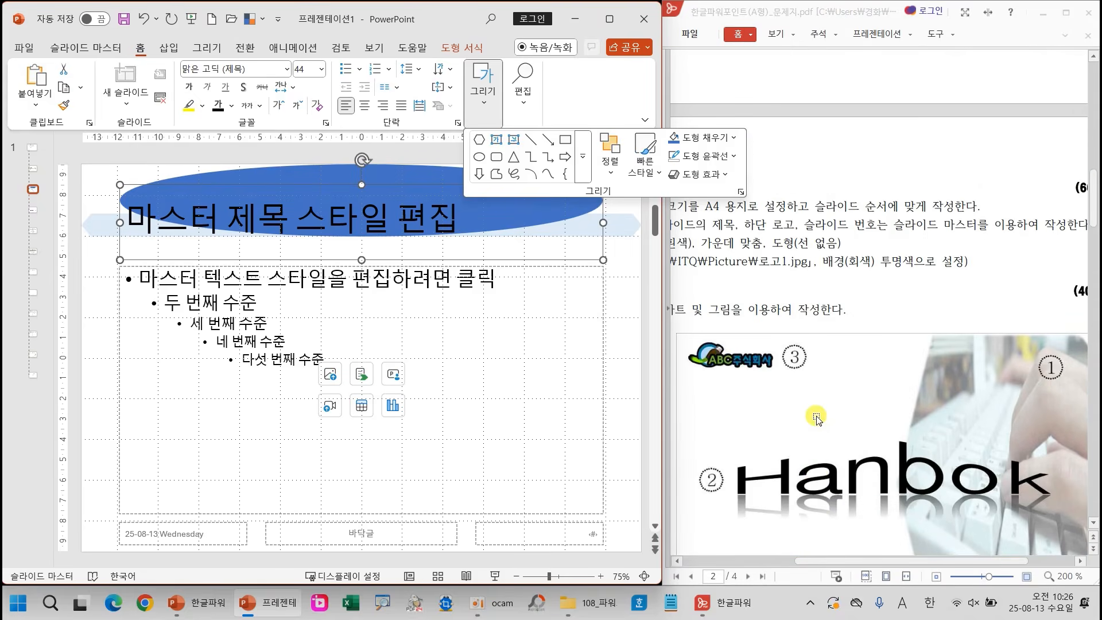
{"action": "left_click", "coordinate": [832, 560]}
{"action": "left_click_drag", "start_coordinate": [831, 561], "coordinate": [751, 562]}
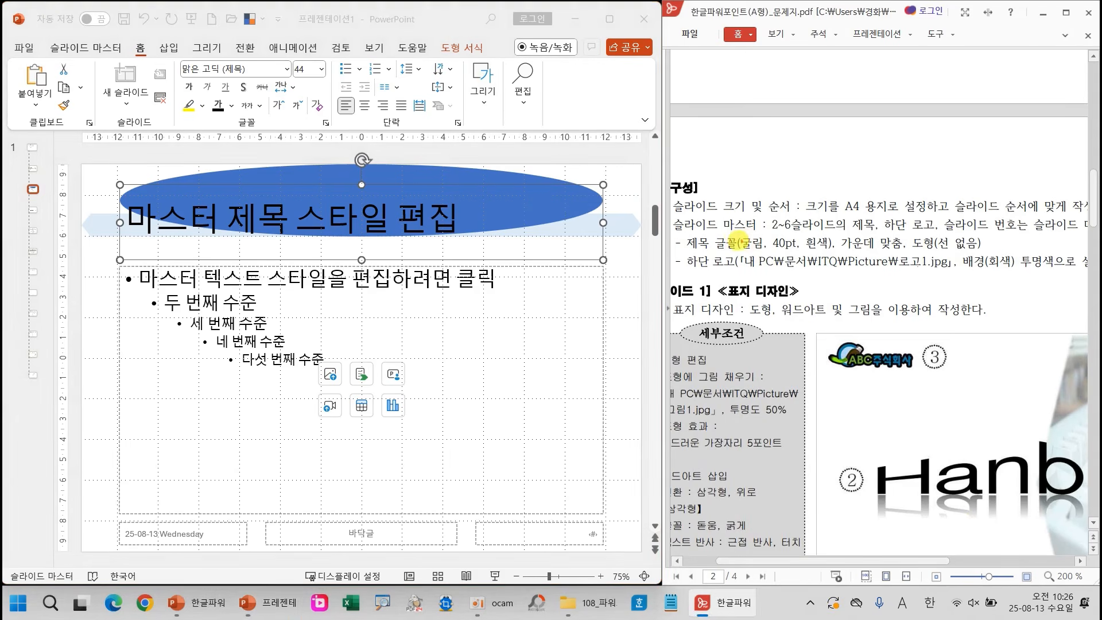
{"action": "left_click_drag", "start_coordinate": [734, 230], "coordinate": [913, 254]}
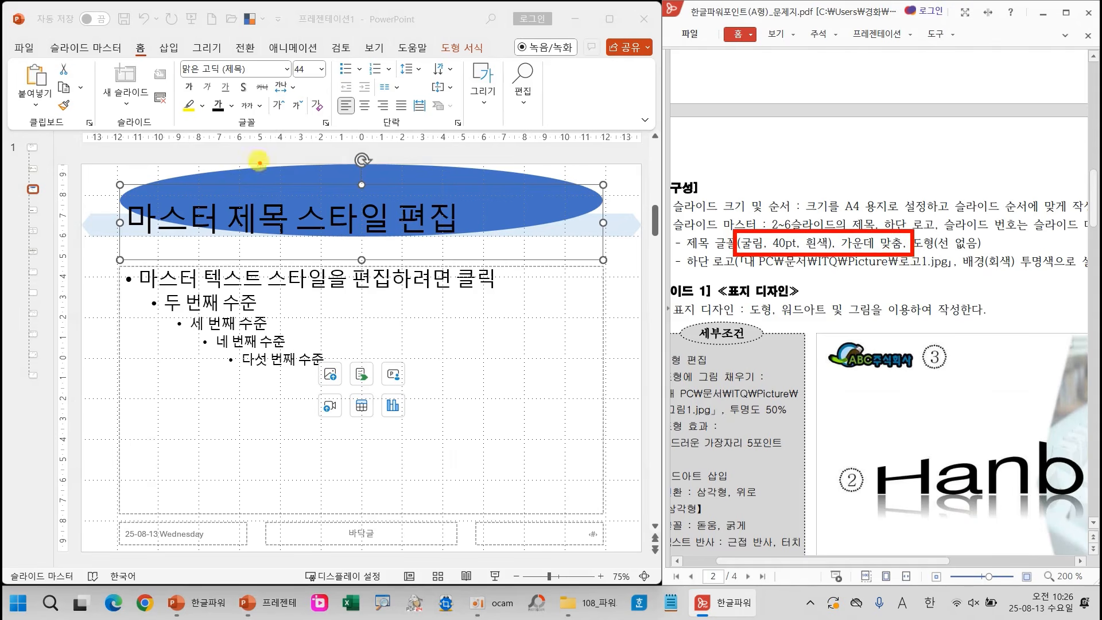
{"action": "left_click", "coordinate": [363, 109]}
{"action": "left_click", "coordinate": [362, 109]}
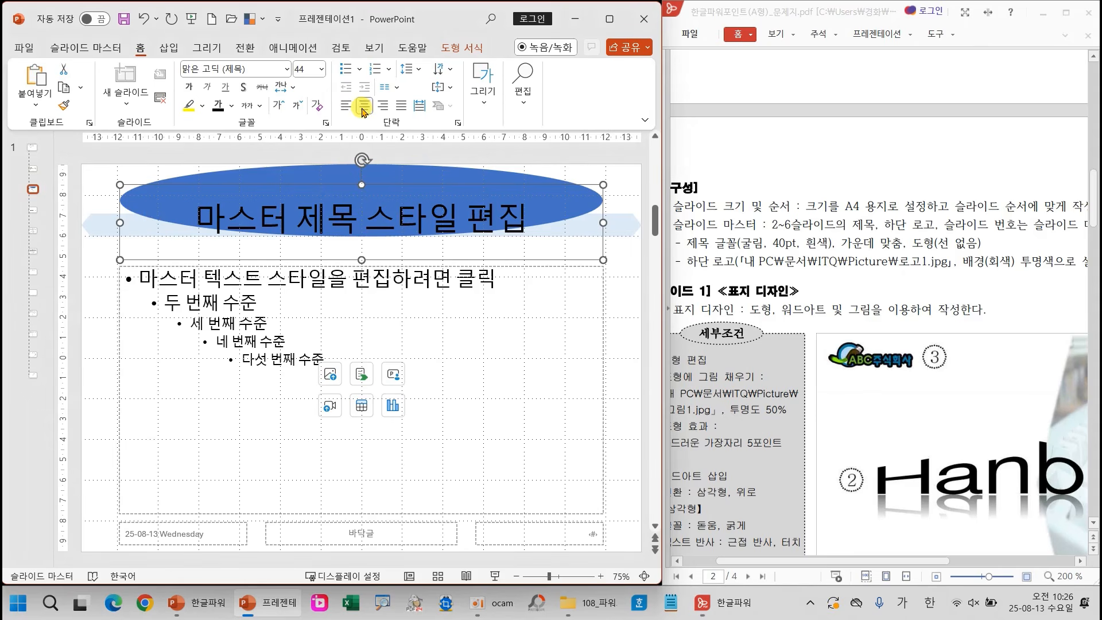
Format the title placeholder's text in 굴림, 40 pt, white
{"action": "left_click", "coordinate": [285, 69]}
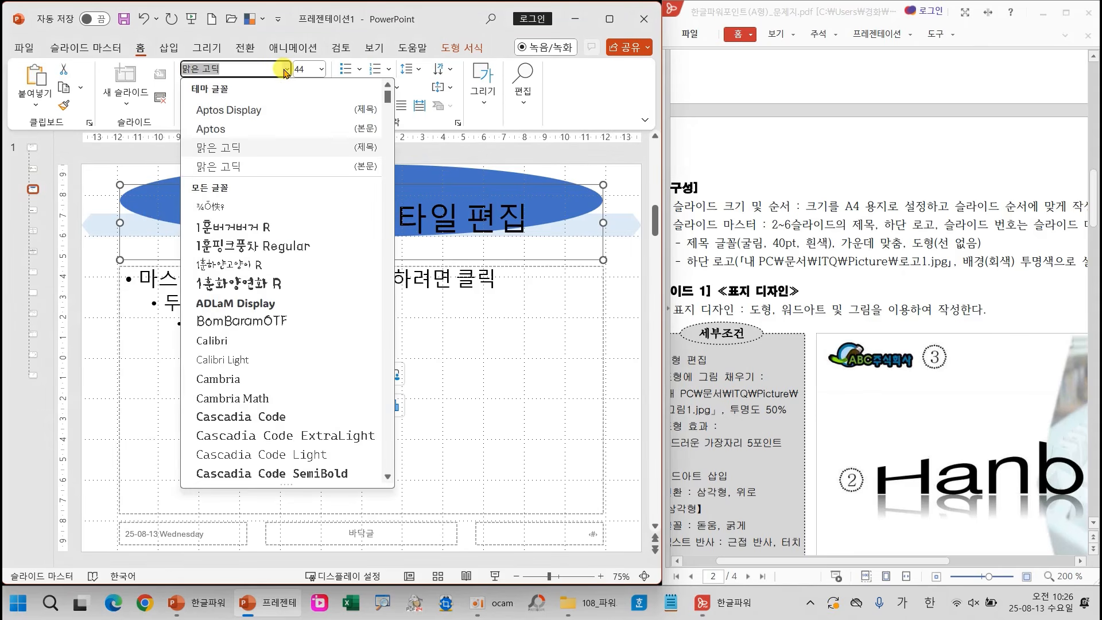
{"action": "type", "text": "굴림"}
{"action": "key", "text": "Return"}
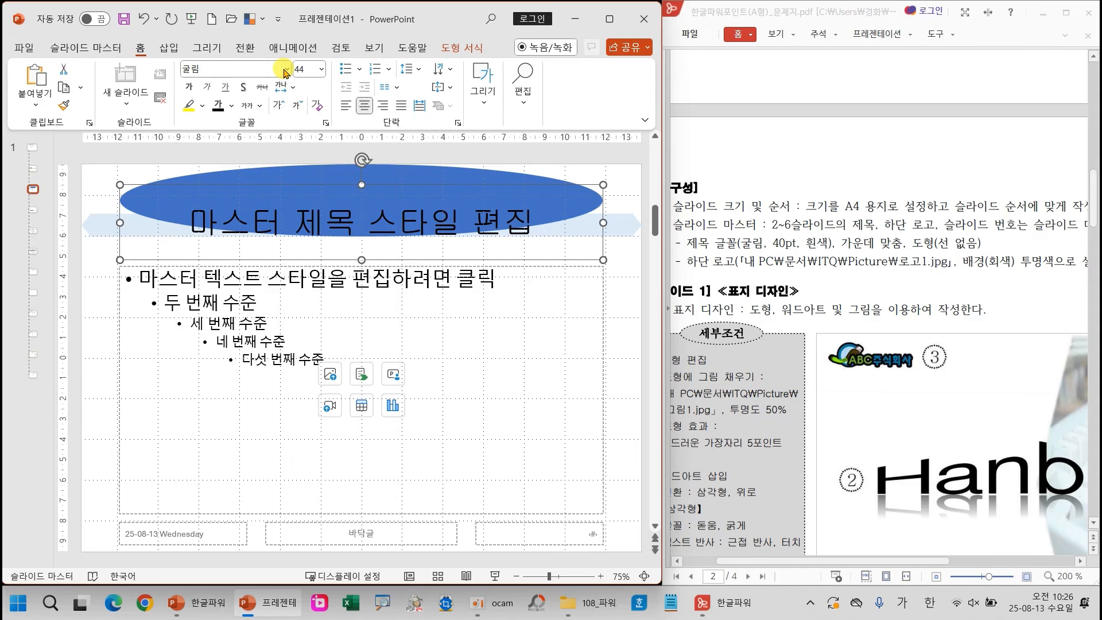
{"action": "left_click", "coordinate": [322, 69]}
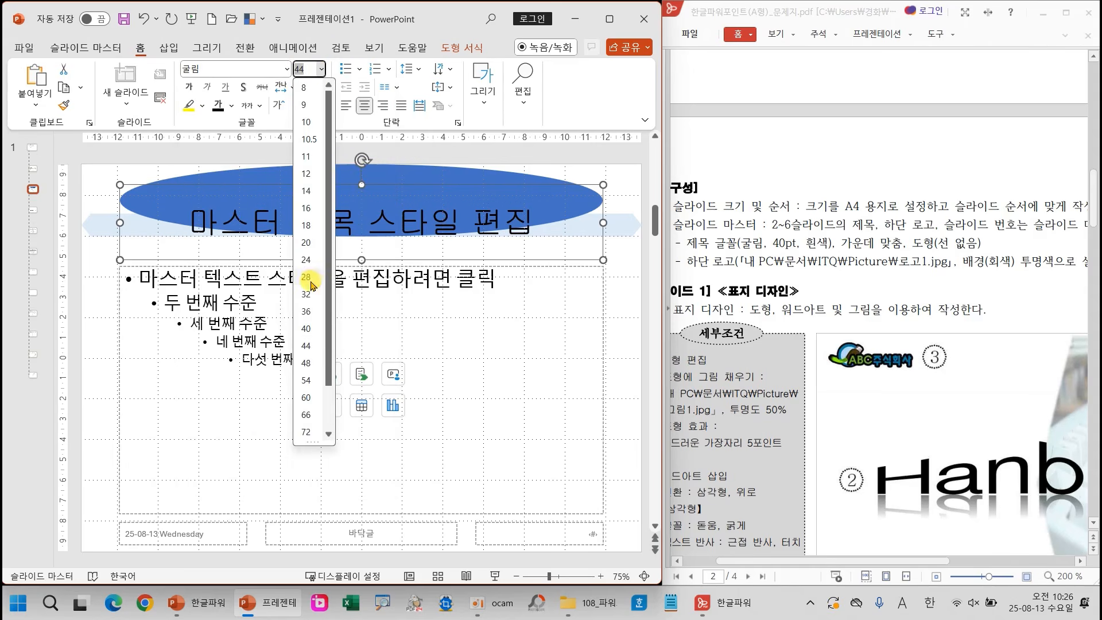
{"action": "left_click", "coordinate": [306, 328]}
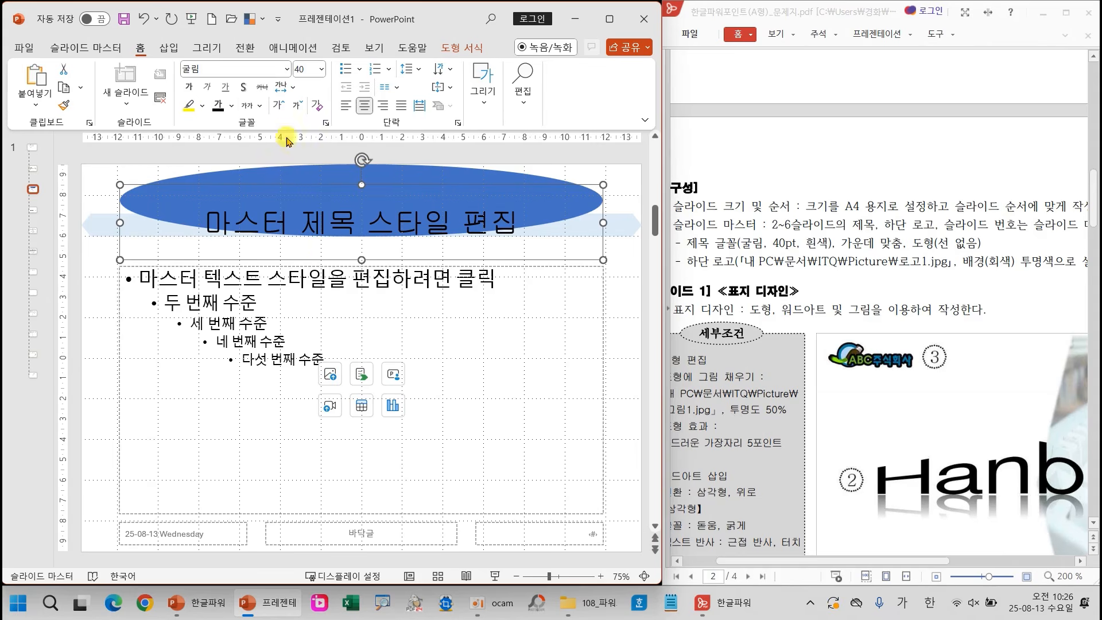
{"action": "left_click", "coordinate": [232, 107]}
{"action": "left_click", "coordinate": [225, 178]}
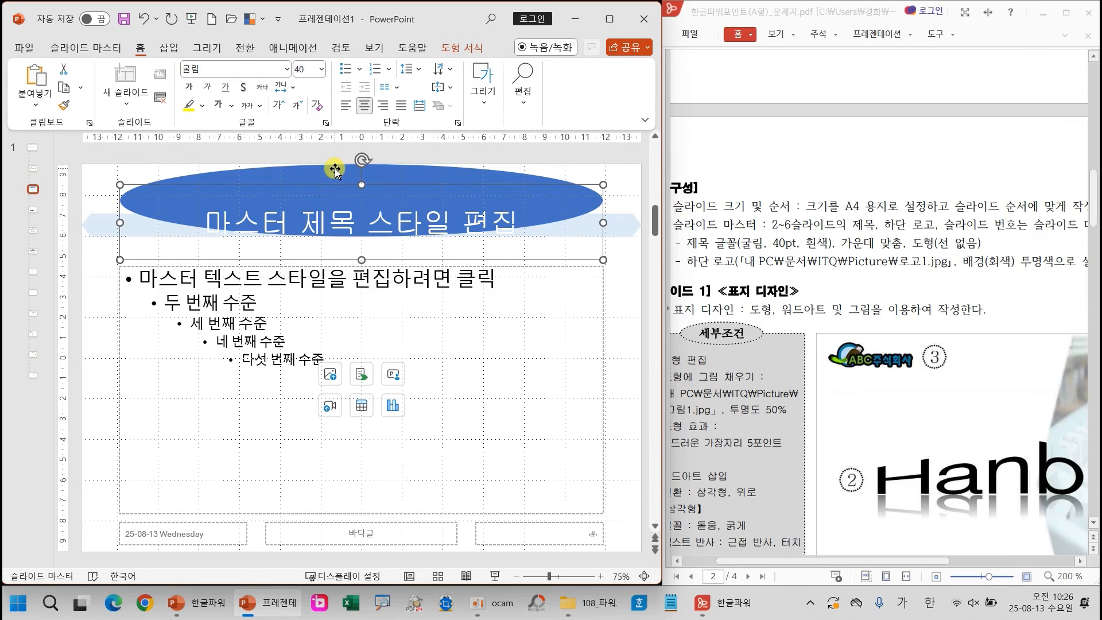
Move and resize the title placeholder to match the blue ellipse from the slide's upper edge to the band's lower edge
{"action": "left_click_drag", "start_coordinate": [356, 170], "coordinate": [359, 189]}
{"action": "mouse_move", "coordinate": [359, 246]}
{"action": "left_mouse_down"}
{"action": "mouse_move", "coordinate": [347, 266]}
{"action": "mouse_move", "coordinate": [361, 236]}
{"action": "left_mouse_up"}
{"action": "key", "text": "Escape"}
{"action": "left_click_drag", "start_coordinate": [363, 186], "coordinate": [361, 163]}
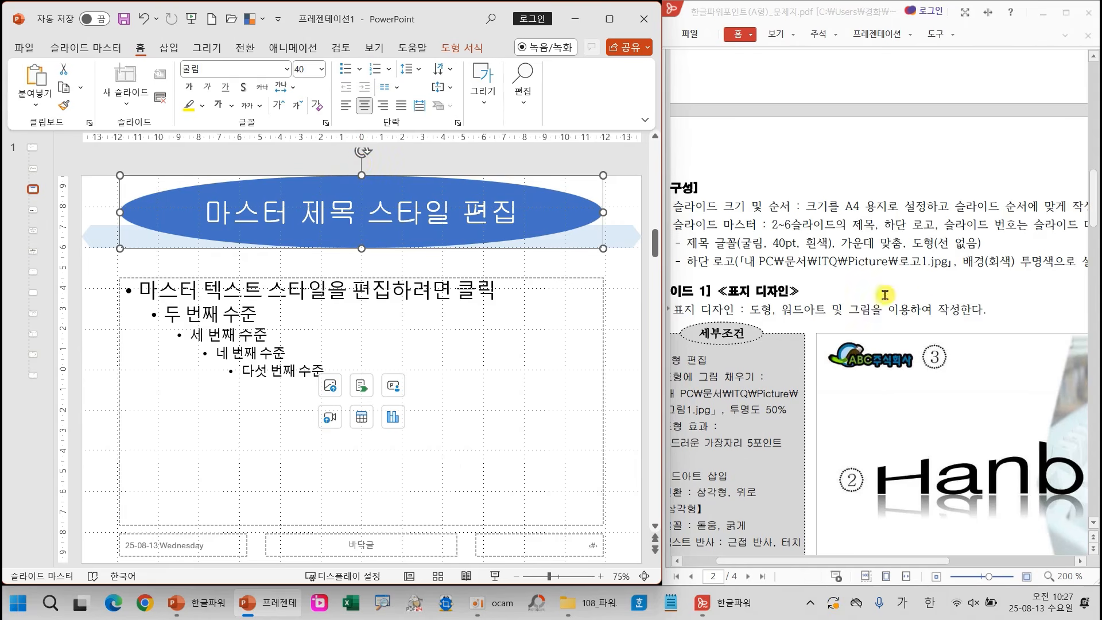
Check the logo's placement in the exam PDF and insert the picture 로고1.jpg from the 문서\ITQ\Picture folder into the layout
{"action": "scroll", "coordinate": [911, 342], "scroll_direction": "down", "scroll_amount": 2}
{"action": "scroll", "coordinate": [911, 342], "scroll_direction": "down", "scroll_amount": 8}
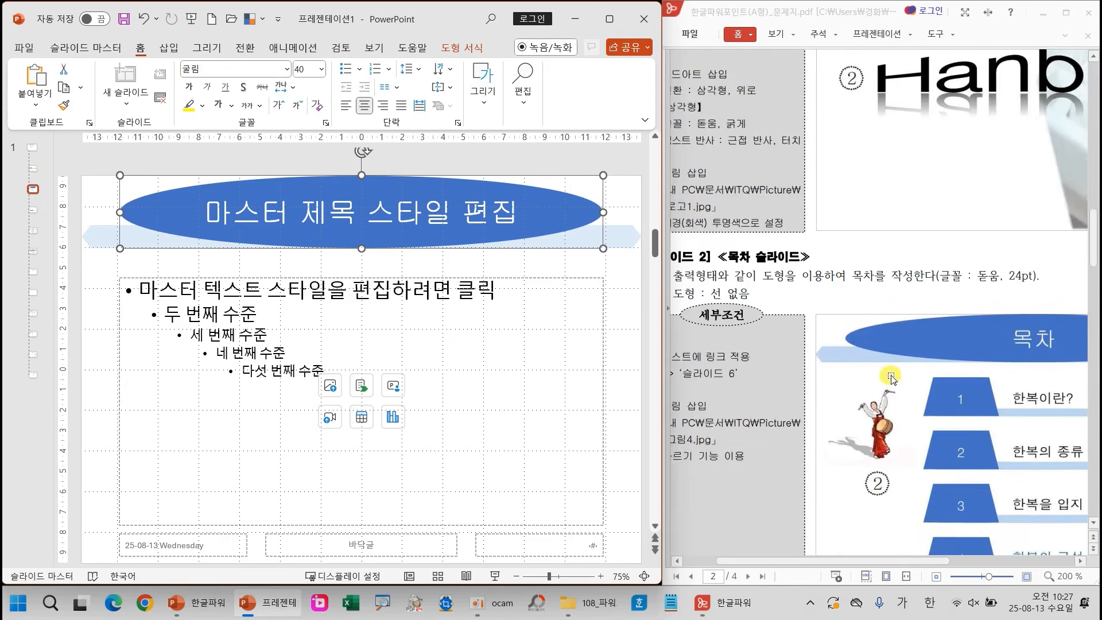
{"action": "left_click", "coordinate": [168, 48]}
{"action": "left_click", "coordinate": [132, 84]}
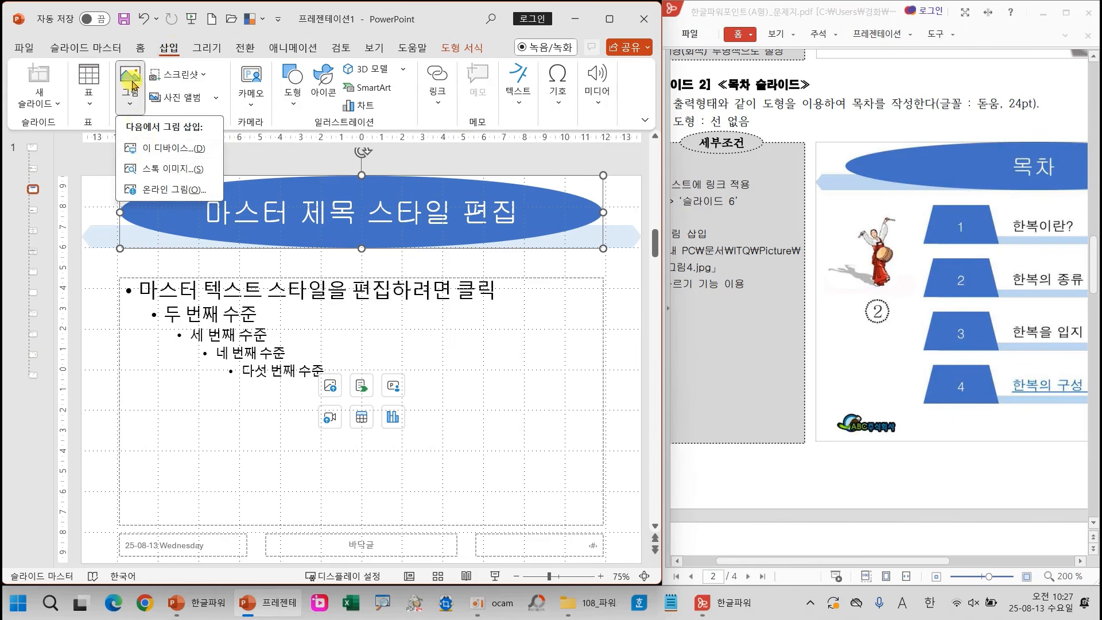
{"action": "left_click", "coordinate": [145, 151]}
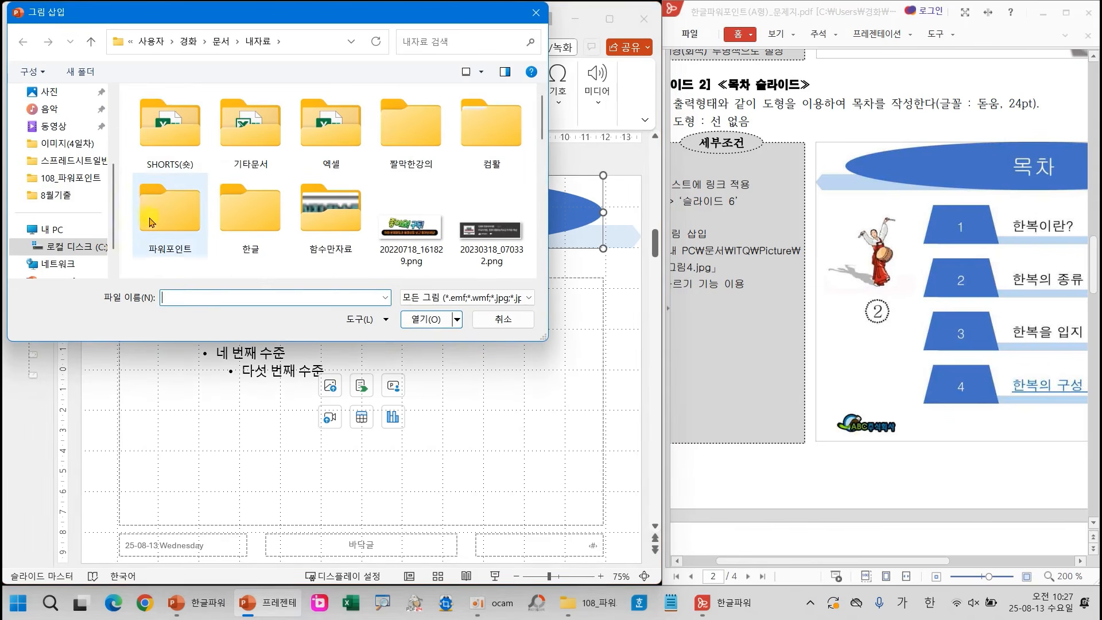
{"action": "scroll", "coordinate": [52, 149], "scroll_direction": "up", "scroll_amount": 2}
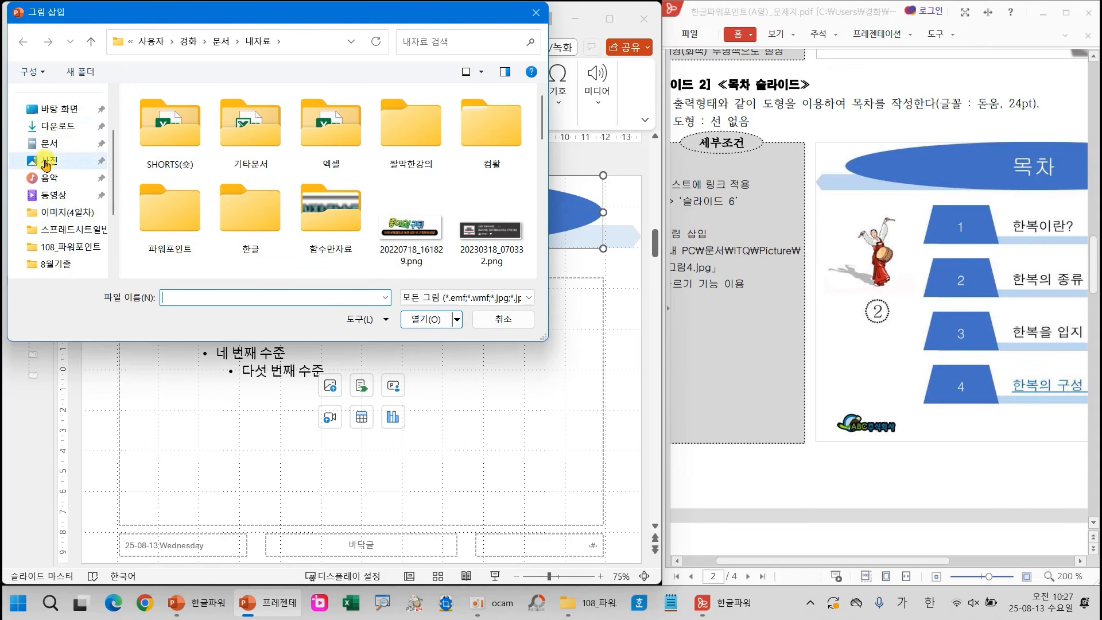
{"action": "left_click", "coordinate": [49, 143]}
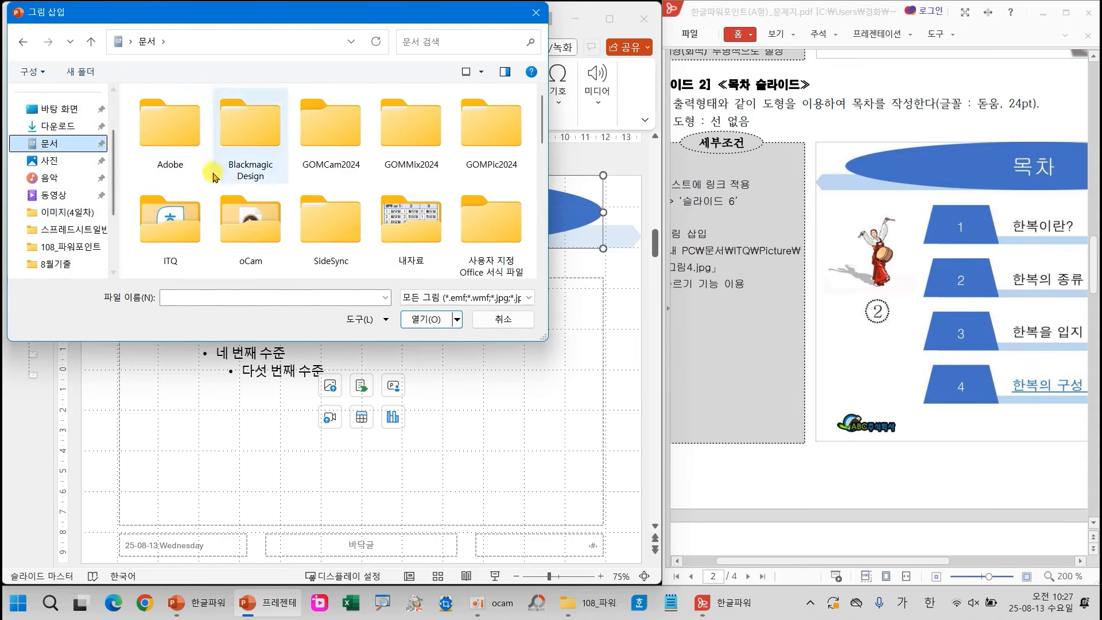
{"action": "double_click", "coordinate": [172, 224]}
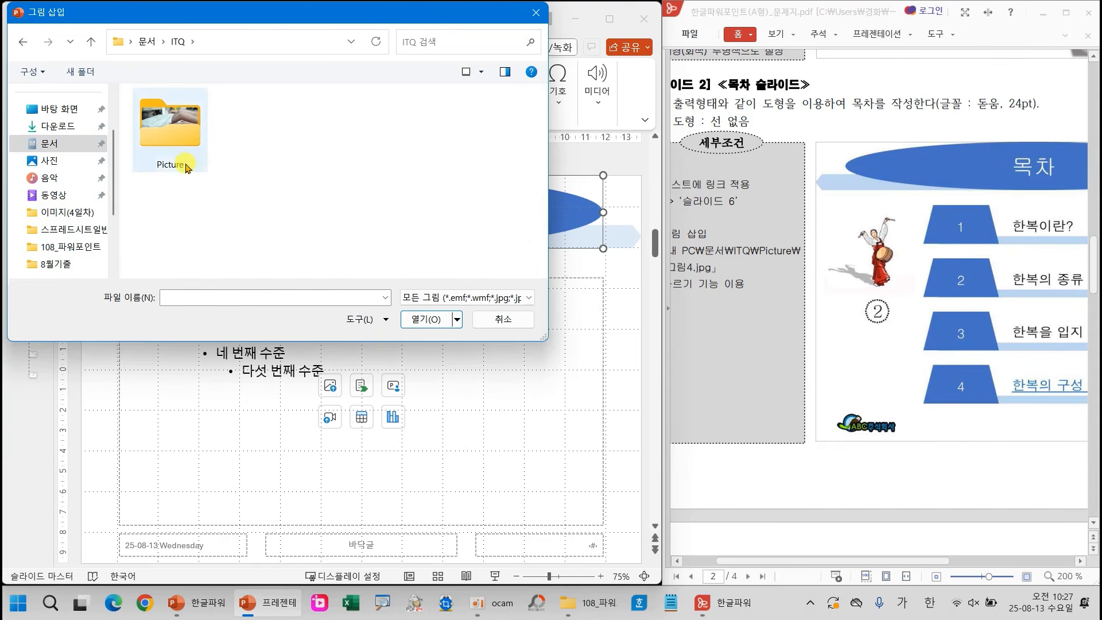
{"action": "double_click", "coordinate": [170, 134]}
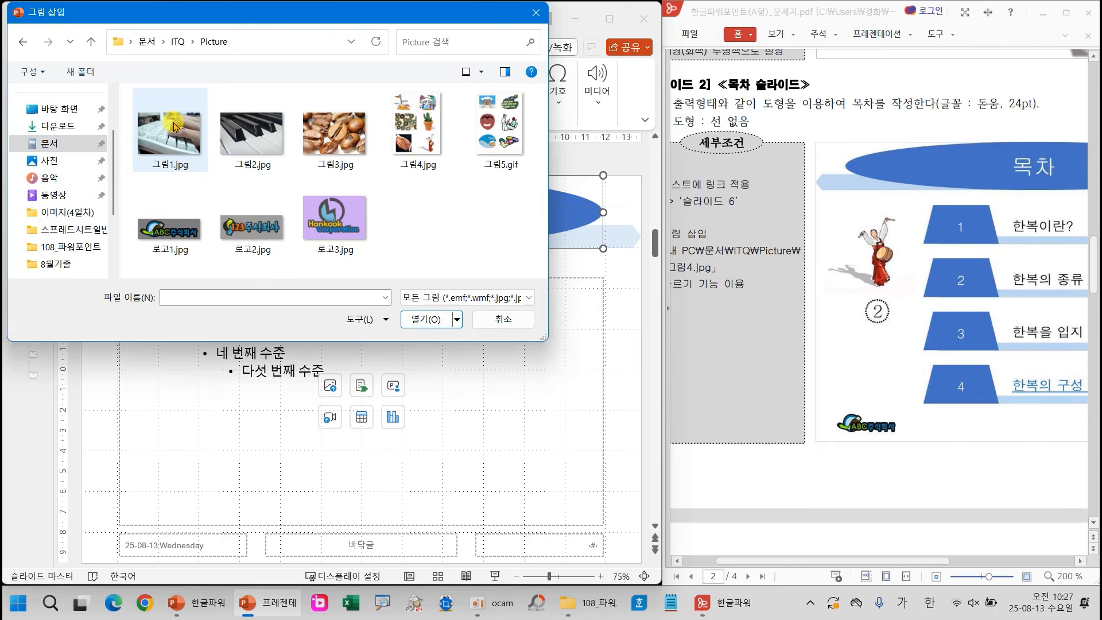
{"action": "left_click", "coordinate": [169, 230]}
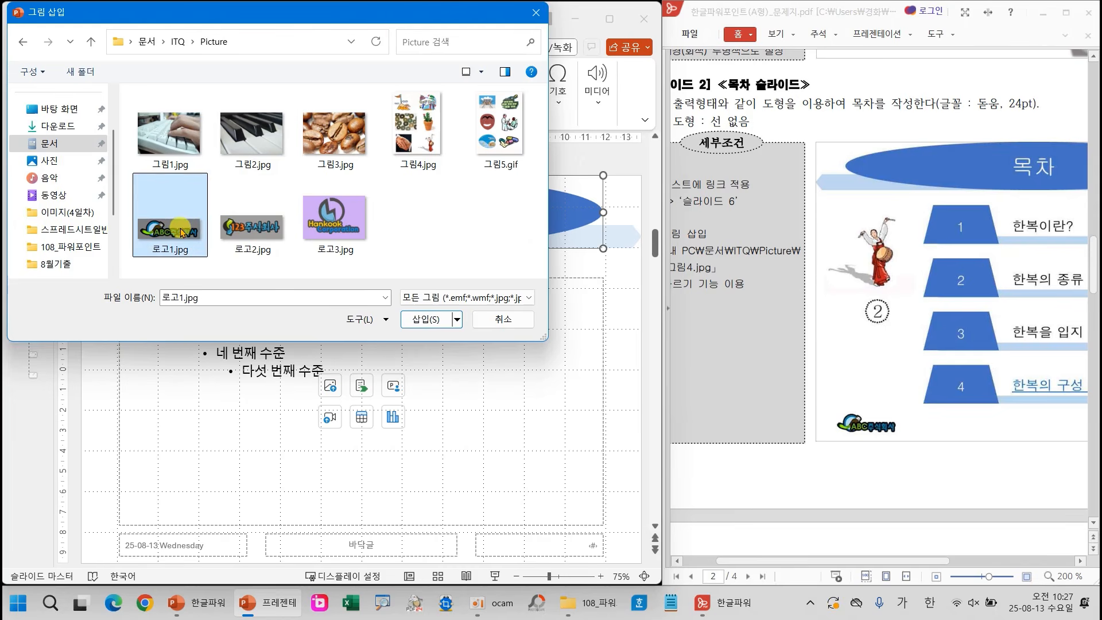
{"action": "left_click", "coordinate": [424, 318]}
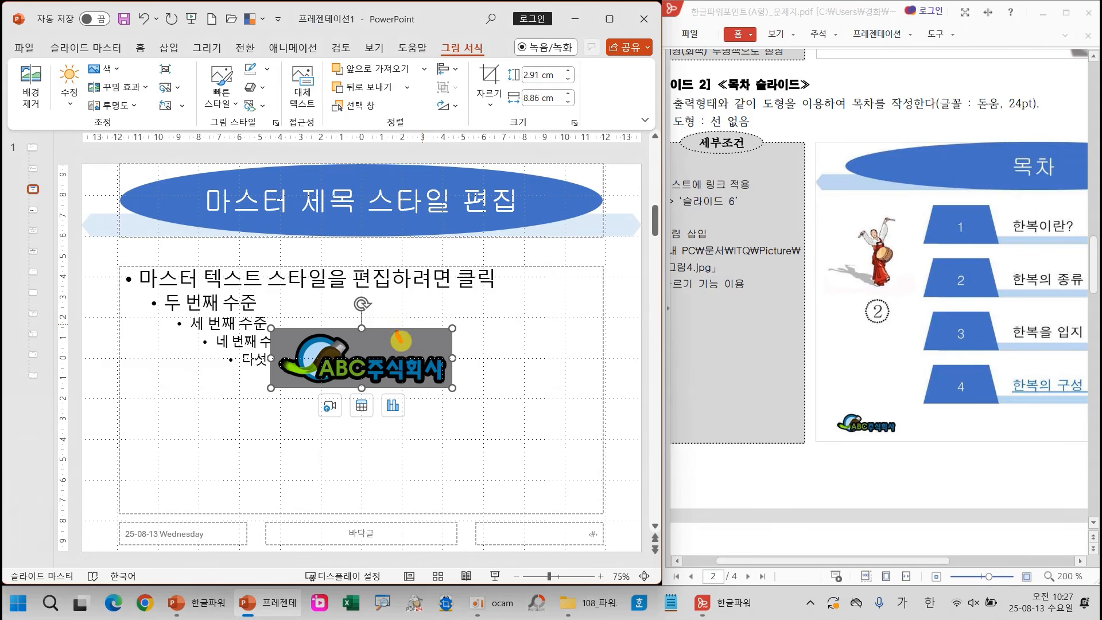
{"action": "left_click_drag", "start_coordinate": [396, 332], "coordinate": [448, 299]}
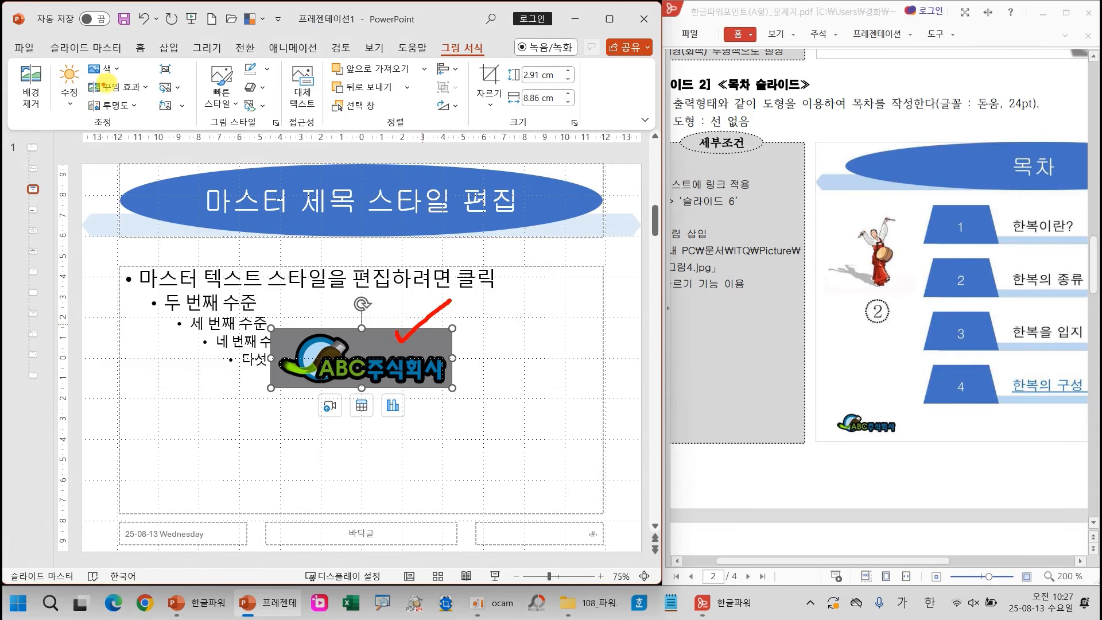
{"action": "mouse_move", "coordinate": [131, 72]}
{"action": "left_mouse_down"}
{"action": "mouse_move", "coordinate": [86, 85]}
{"action": "mouse_move", "coordinate": [109, 58]}
{"action": "mouse_move", "coordinate": [129, 68]}
{"action": "left_mouse_up"}
{"action": "left_click", "coordinate": [136, 73]}
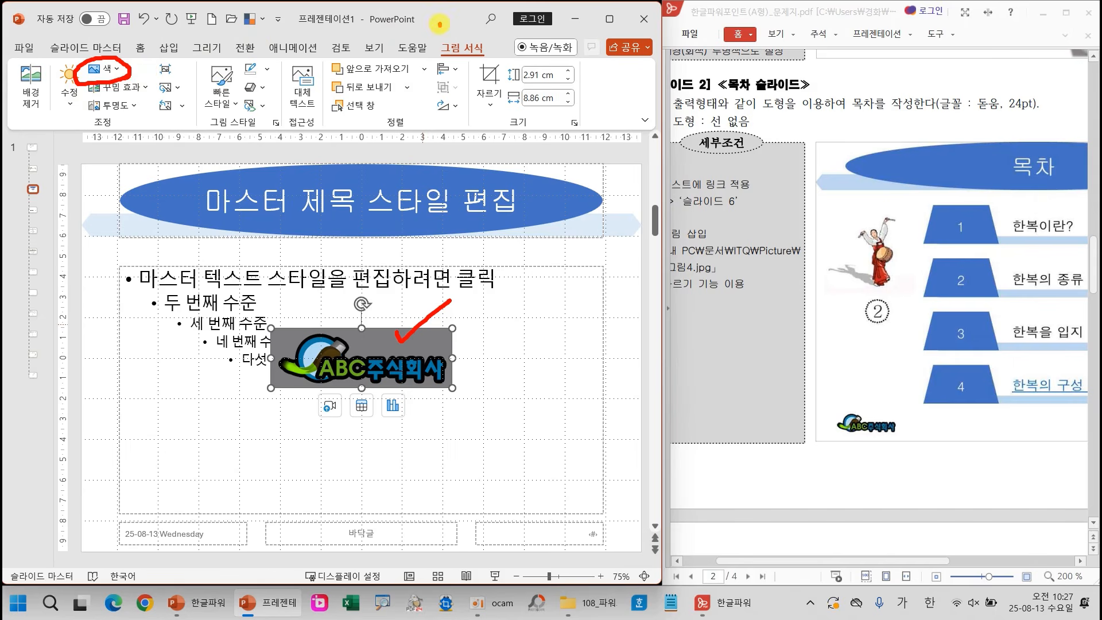
{"action": "left_click_drag", "start_coordinate": [439, 25], "coordinate": [517, 4]}
{"action": "key", "text": "Escape"}
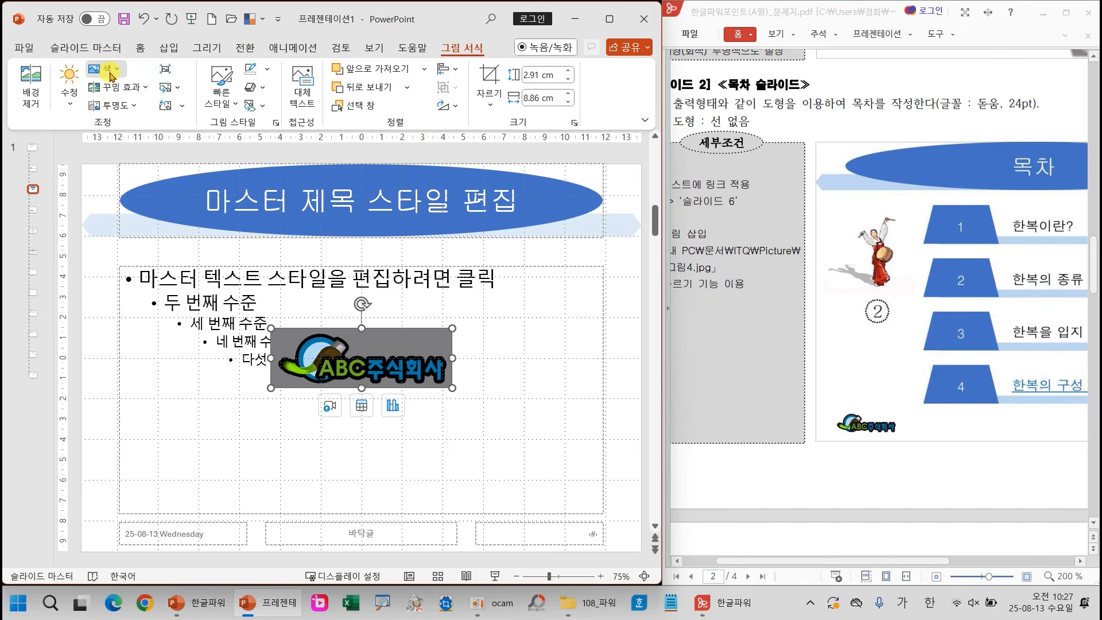
Make the logo's grey background transparent and fit the logo into the slide's lower-left corner at about 4.22 × 1.39 cm
{"action": "left_click", "coordinate": [111, 75]}
{"action": "left_click", "coordinate": [152, 280]}
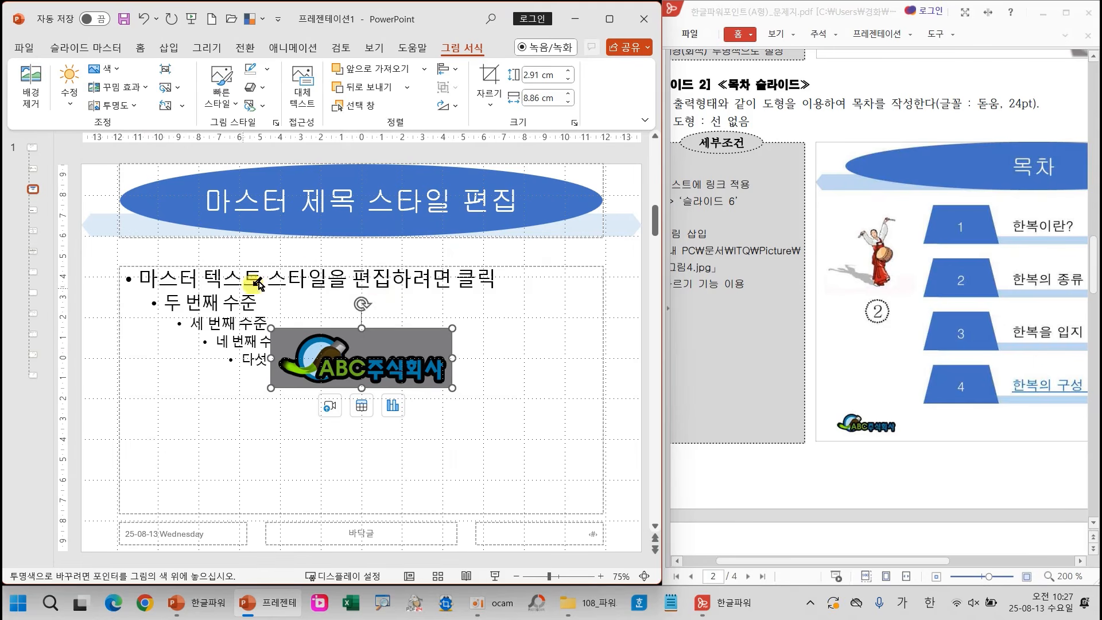
{"action": "left_click", "coordinate": [387, 343]}
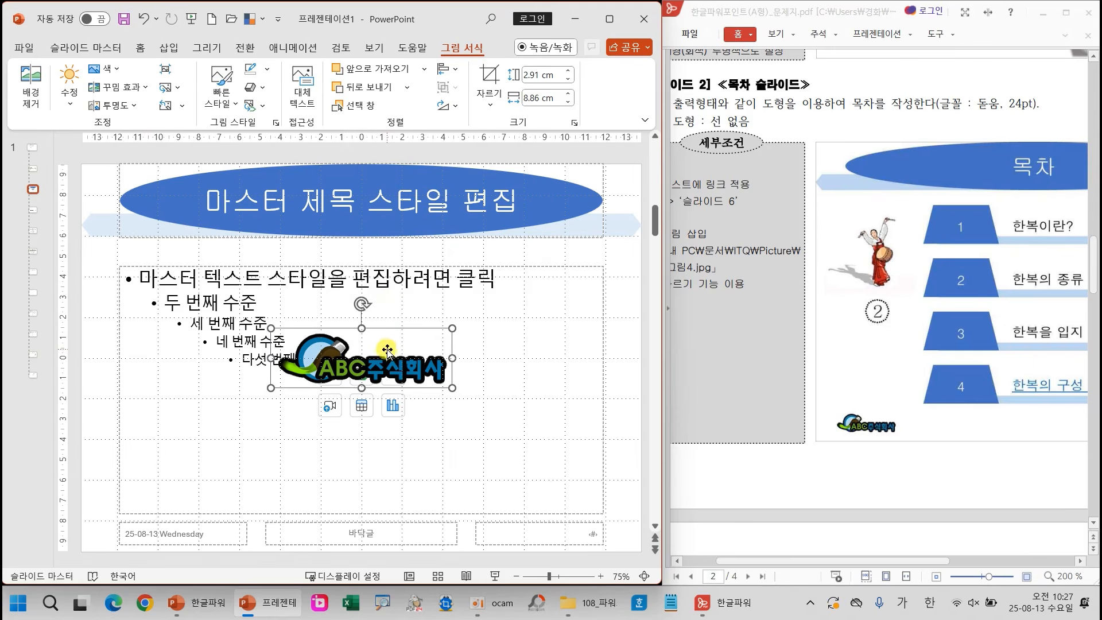
{"action": "left_click_drag", "start_coordinate": [452, 328], "coordinate": [140, 540]}
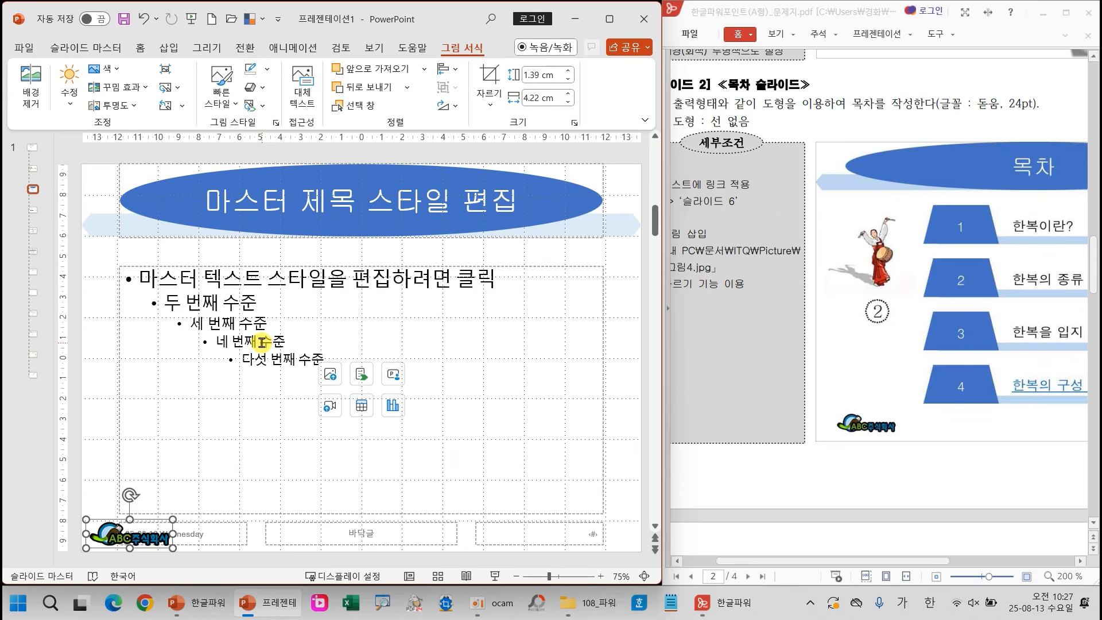
Nudge the logo slightly down and inward in the slide's lower-left corner and shrink it to about 4.14 × 1.36 cm
{"action": "key", "text": "Down"}
{"action": "key", "text": "Right"}
{"action": "key", "text": "Right"}
{"action": "key", "text": "Right"}
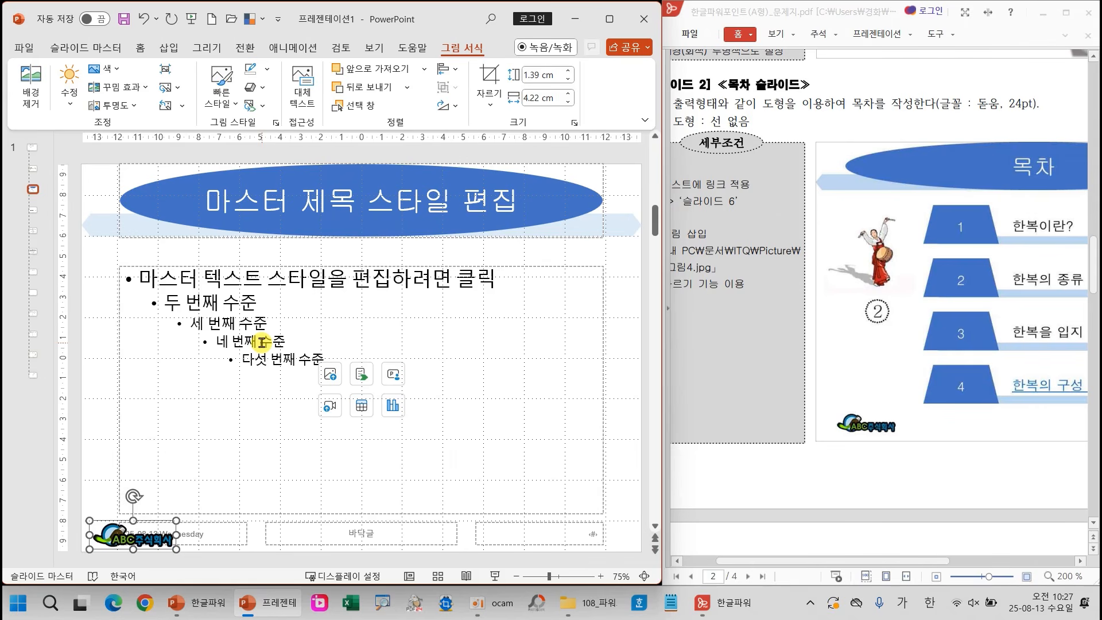
{"action": "key", "text": "Right"}
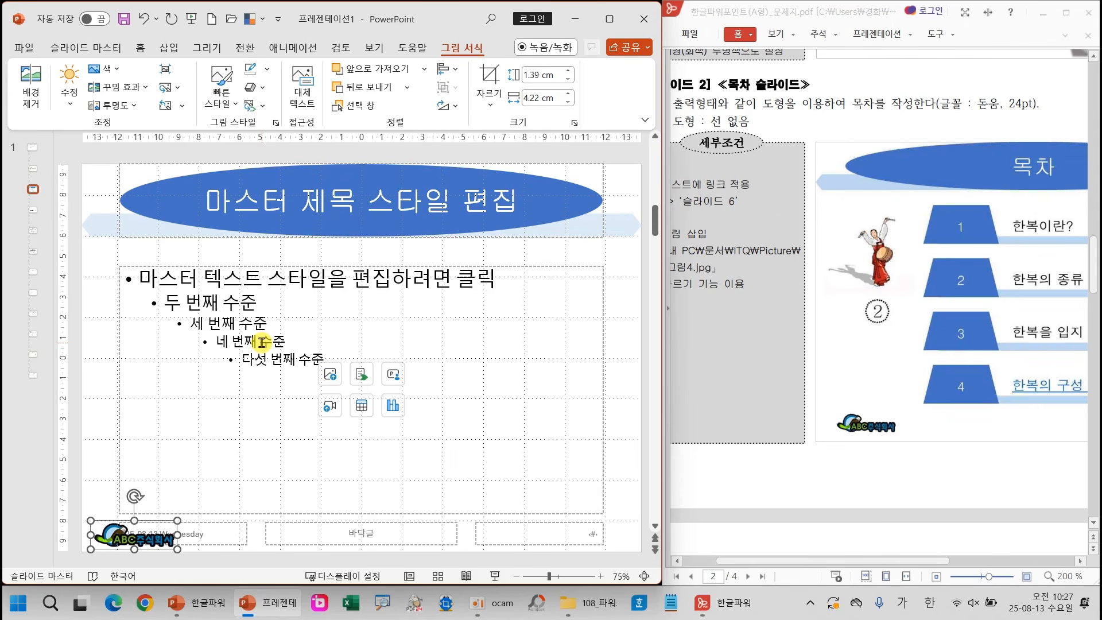
{"action": "left_click", "coordinate": [176, 521]}
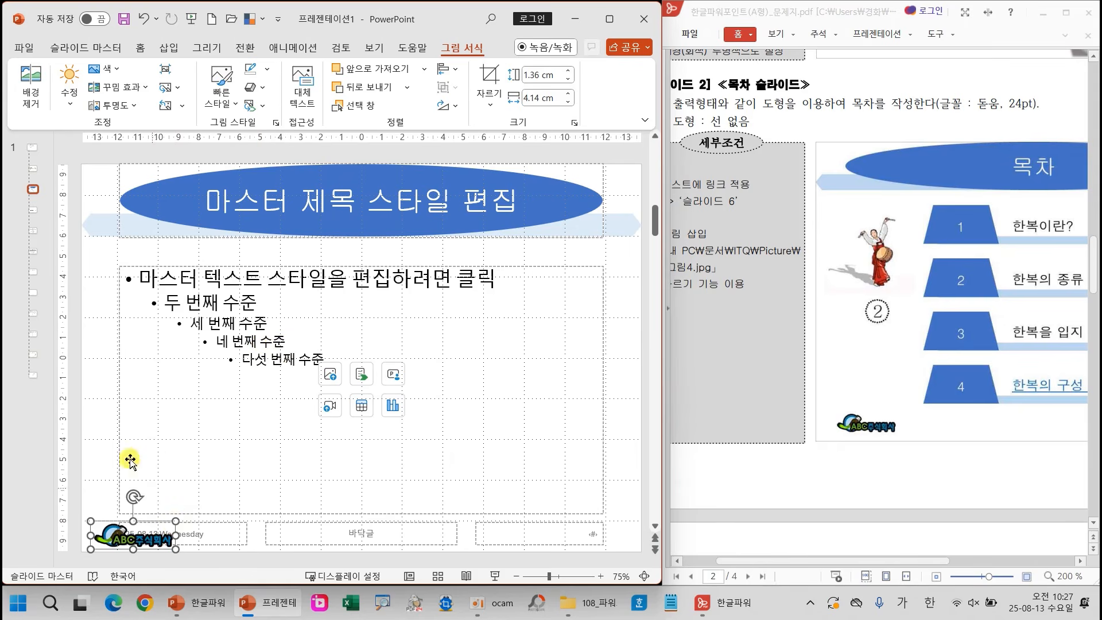
{"action": "left_click", "coordinate": [105, 349]}
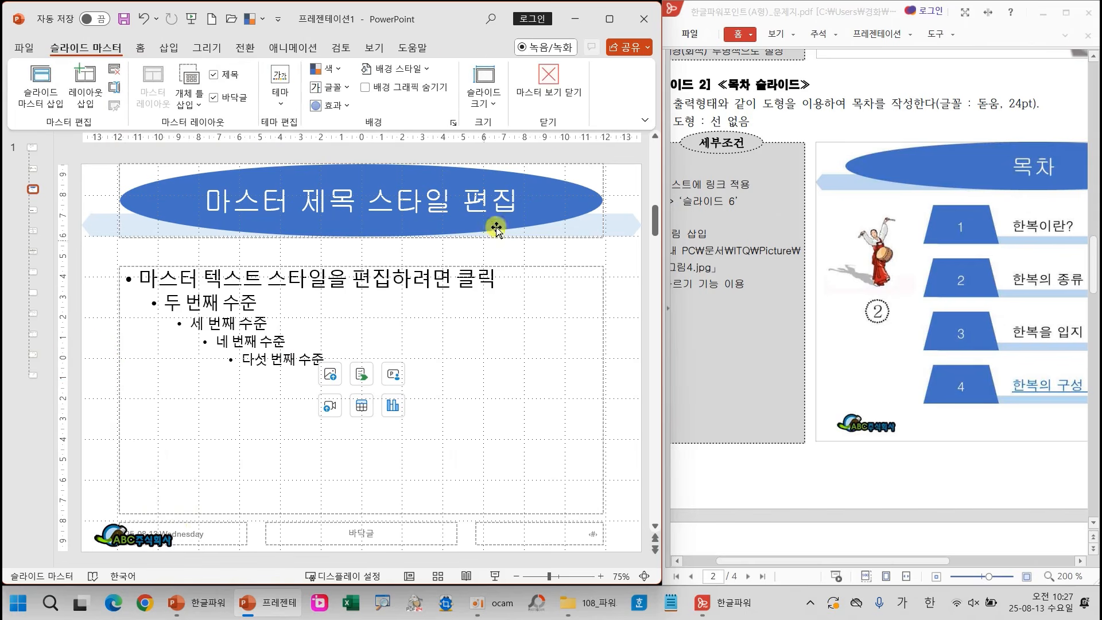
Close the slide master view, widen the thumbnail pane and add five title-and-content slides after the title slide
{"action": "left_click", "coordinate": [550, 80]}
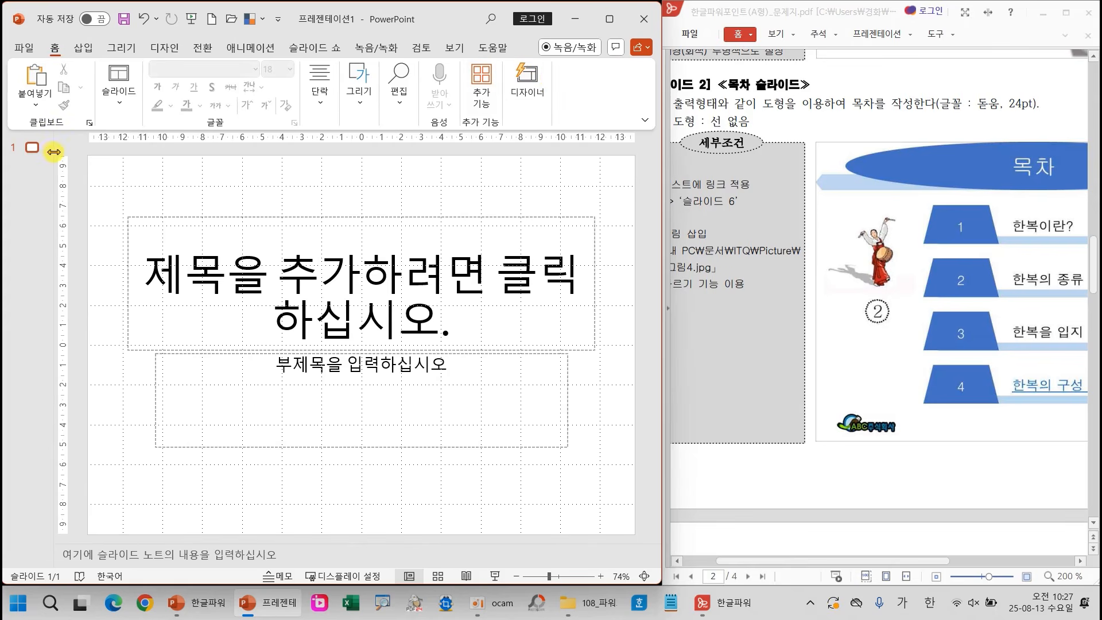
{"action": "left_click_drag", "start_coordinate": [54, 151], "coordinate": [114, 164]}
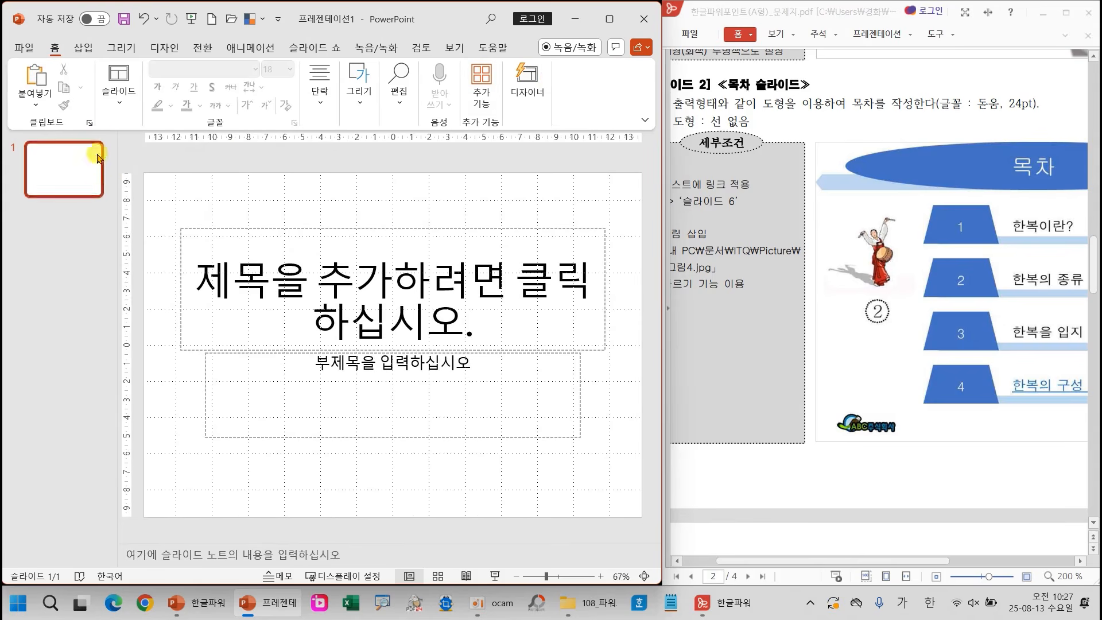
{"action": "left_click", "coordinate": [118, 79]}
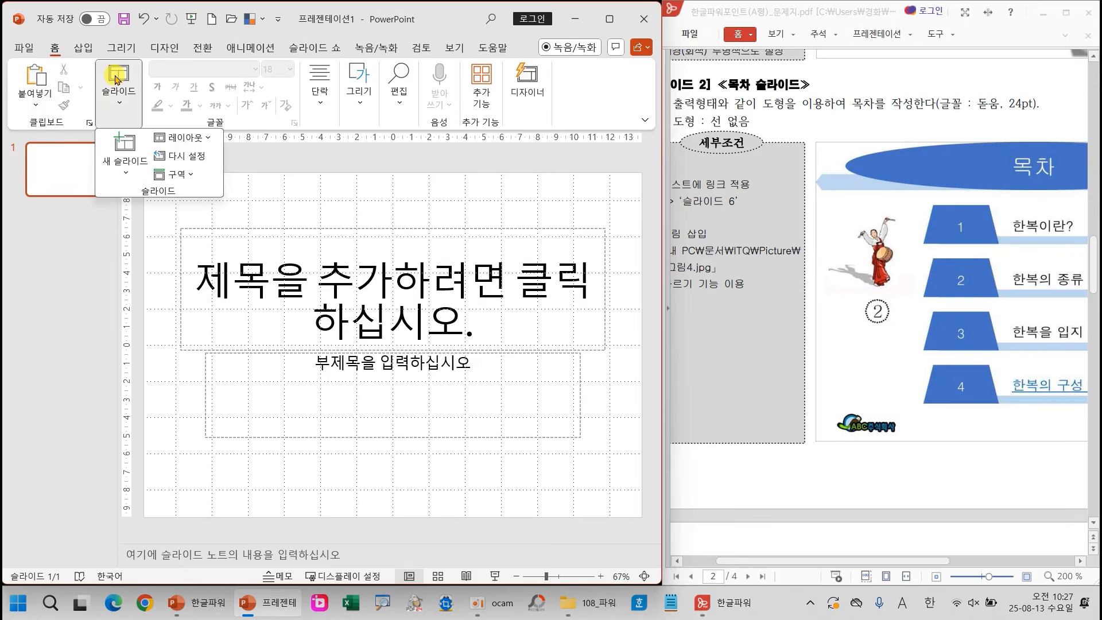
{"action": "left_click", "coordinate": [124, 145]}
{"action": "left_click", "coordinate": [119, 109]}
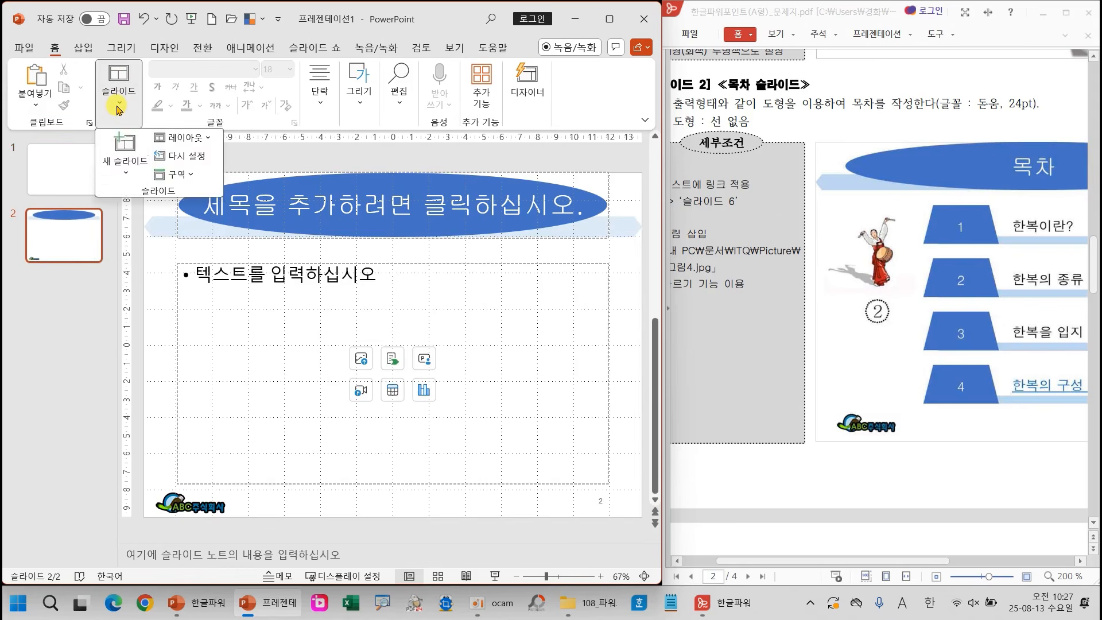
{"action": "left_click", "coordinate": [124, 148]}
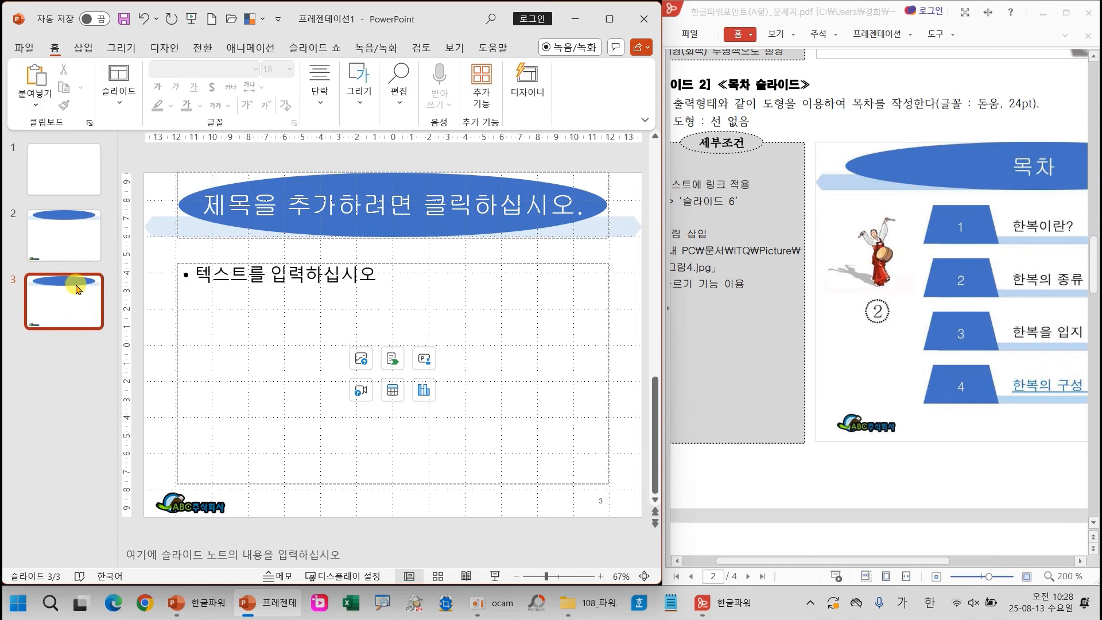
{"action": "key", "text": "ctrl+m"}
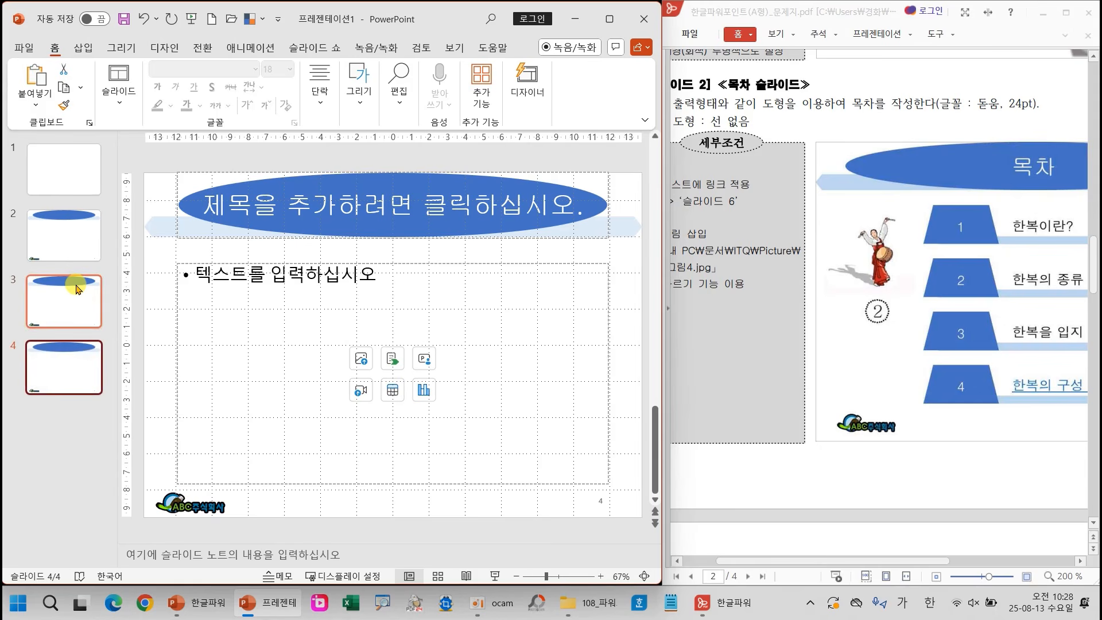
{"action": "key", "text": "ctrl+m"}
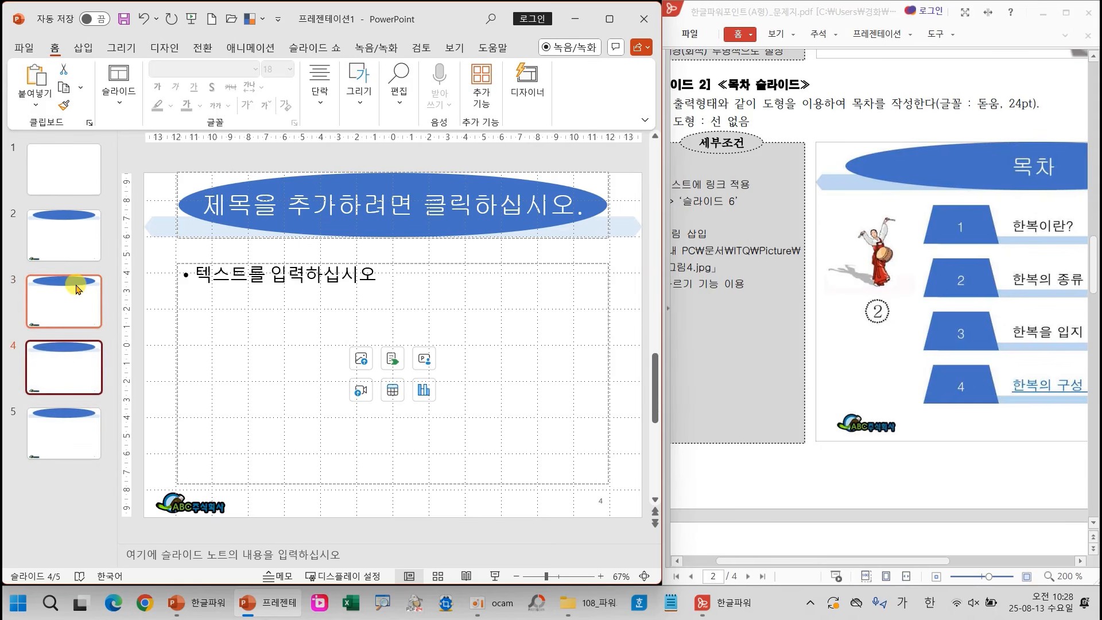
{"action": "key", "text": "ctrl+m"}
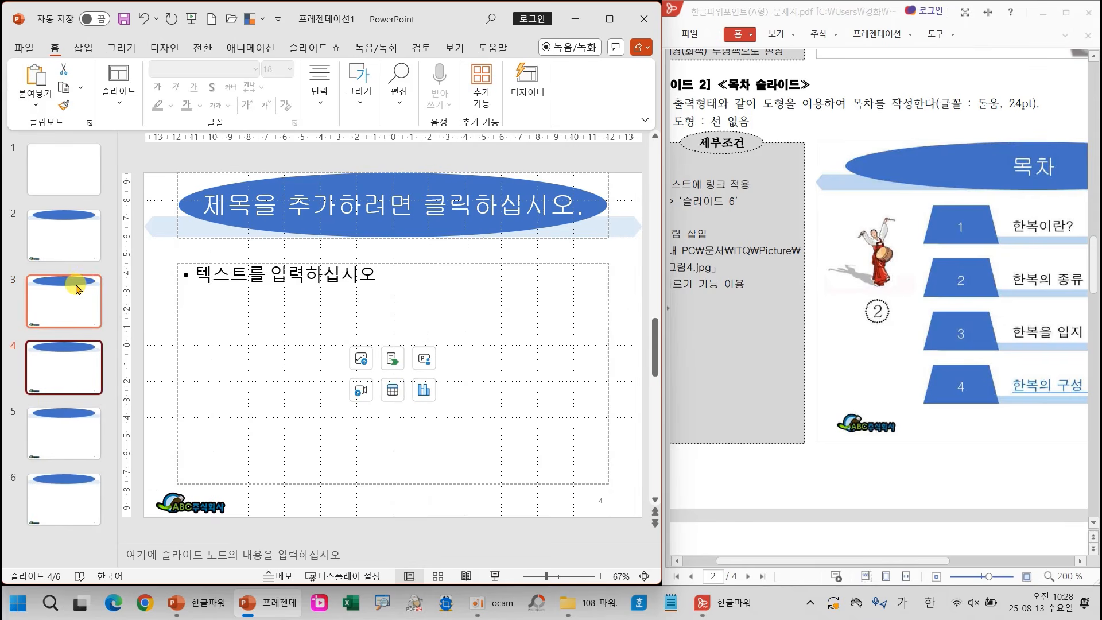
{"action": "left_click", "coordinate": [110, 109]}
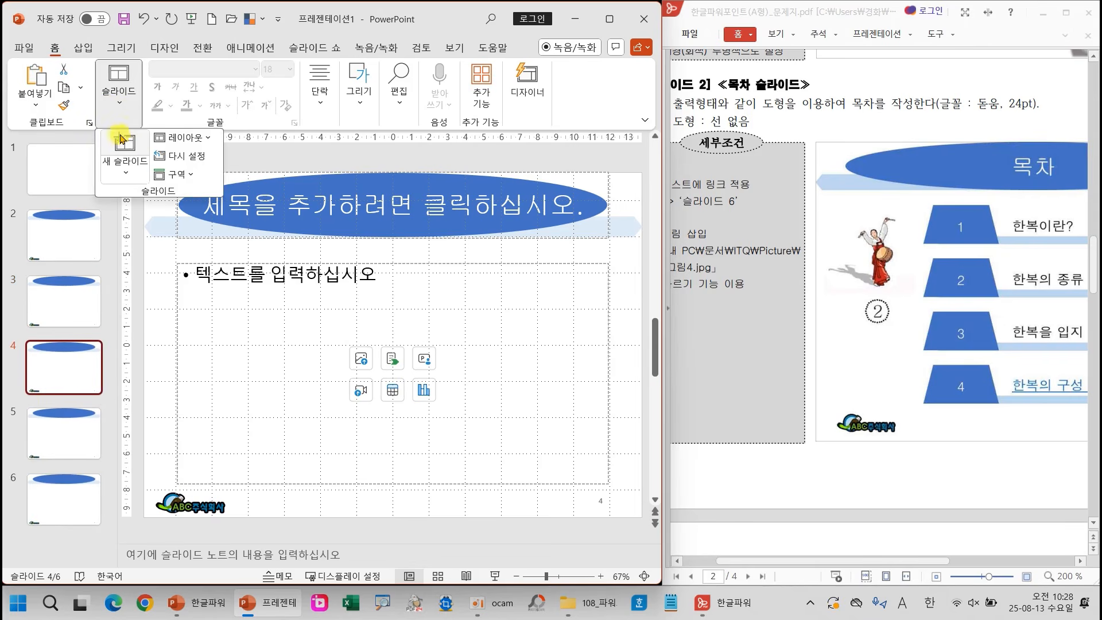
{"action": "left_click", "coordinate": [81, 172]}
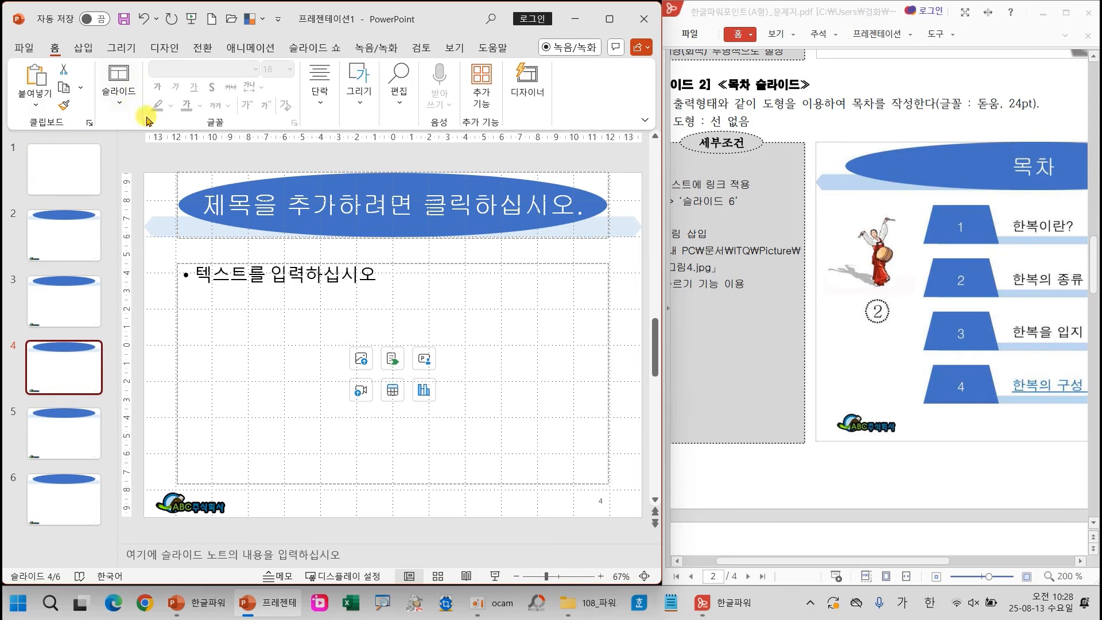
Start saving the presentation under a new name and go to the 문서\ITQ folder
{"action": "left_click", "coordinate": [26, 49]}
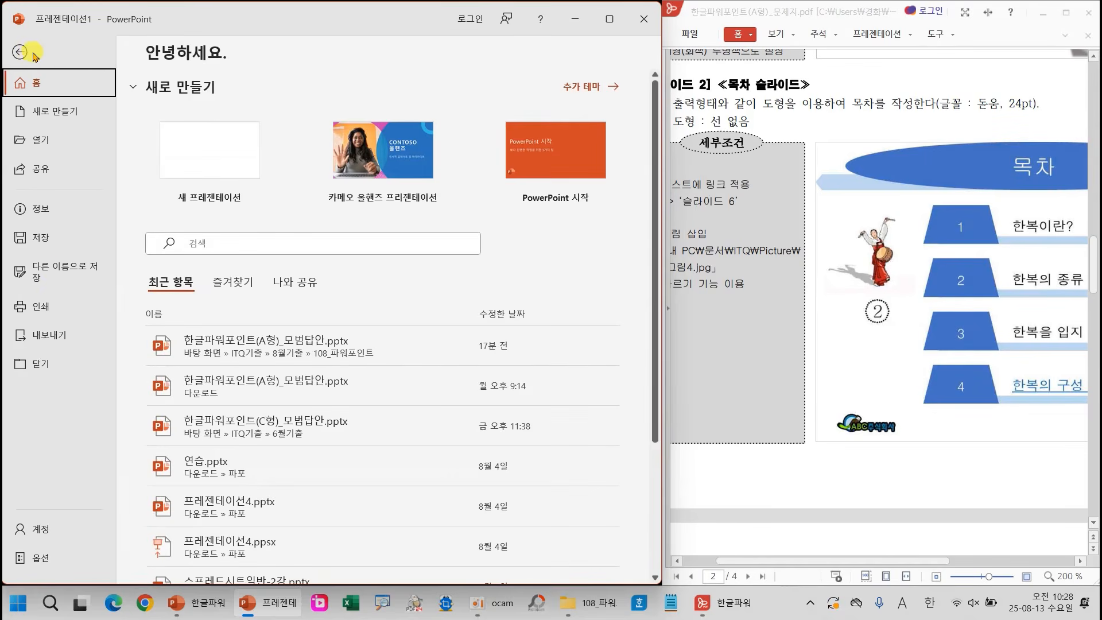
{"action": "left_click", "coordinate": [63, 268]}
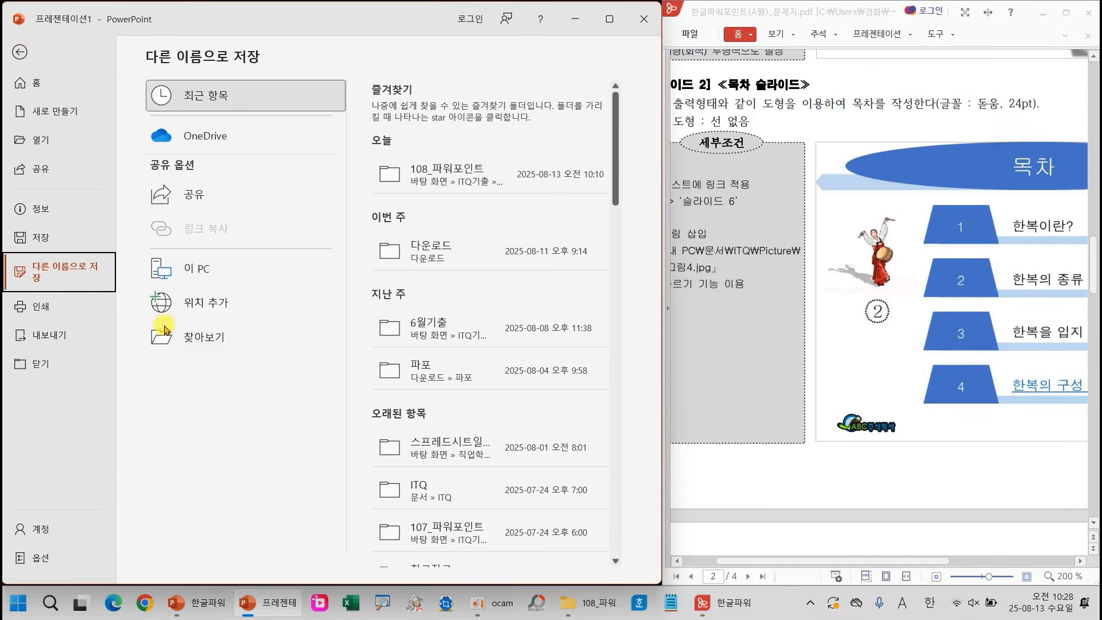
{"action": "left_click", "coordinate": [193, 340]}
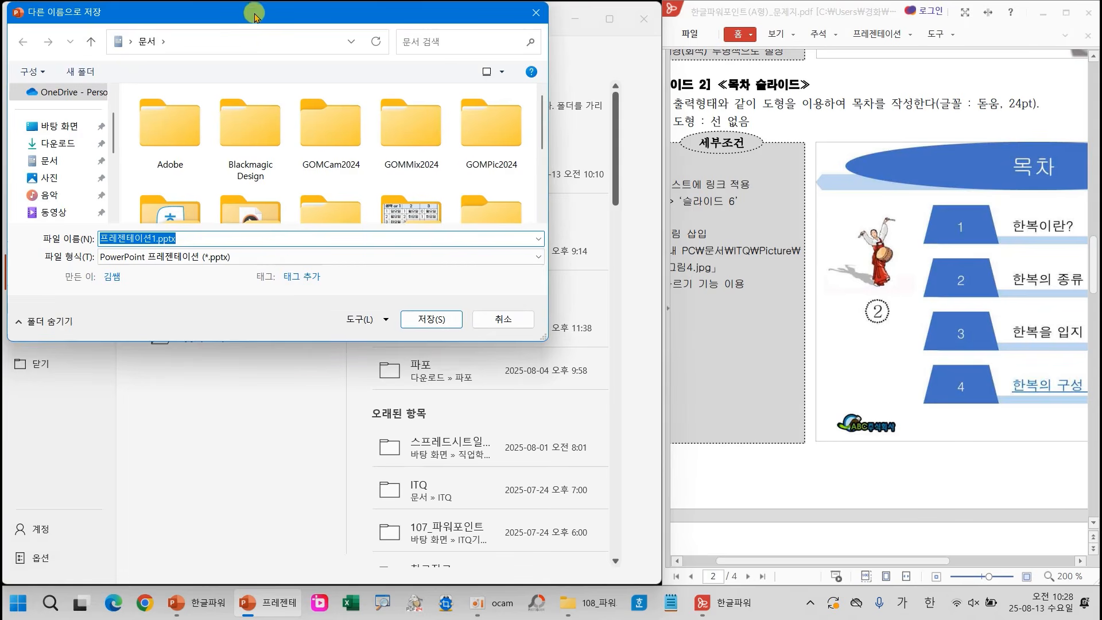
{"action": "left_click_drag", "start_coordinate": [254, 14], "coordinate": [349, 145]}
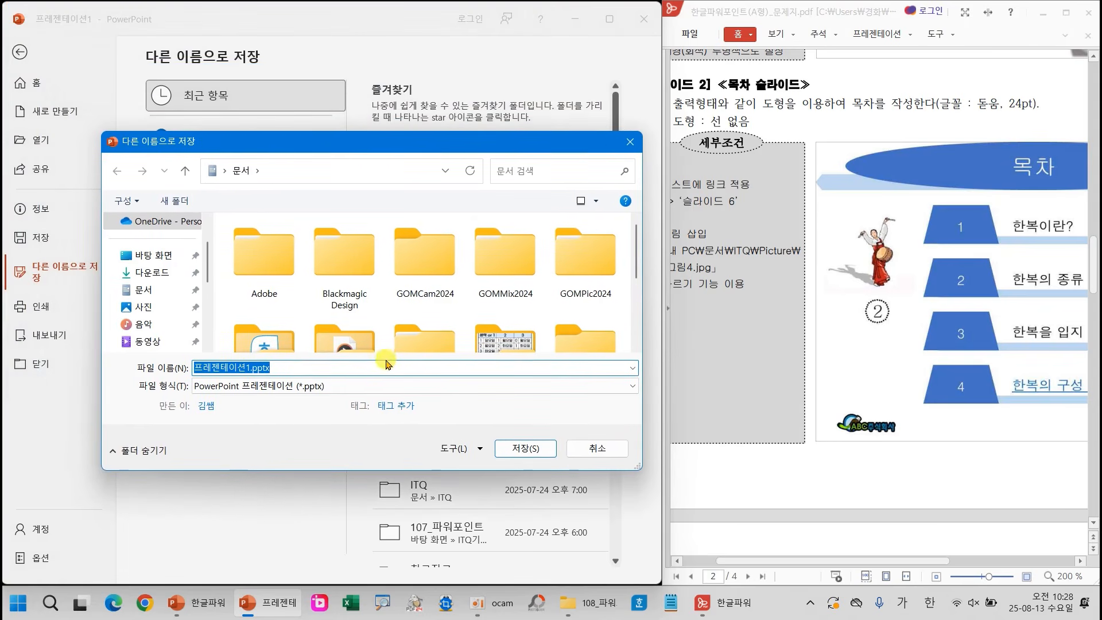
{"action": "scroll", "coordinate": [632, 253], "scroll_direction": "down", "scroll_amount": 2}
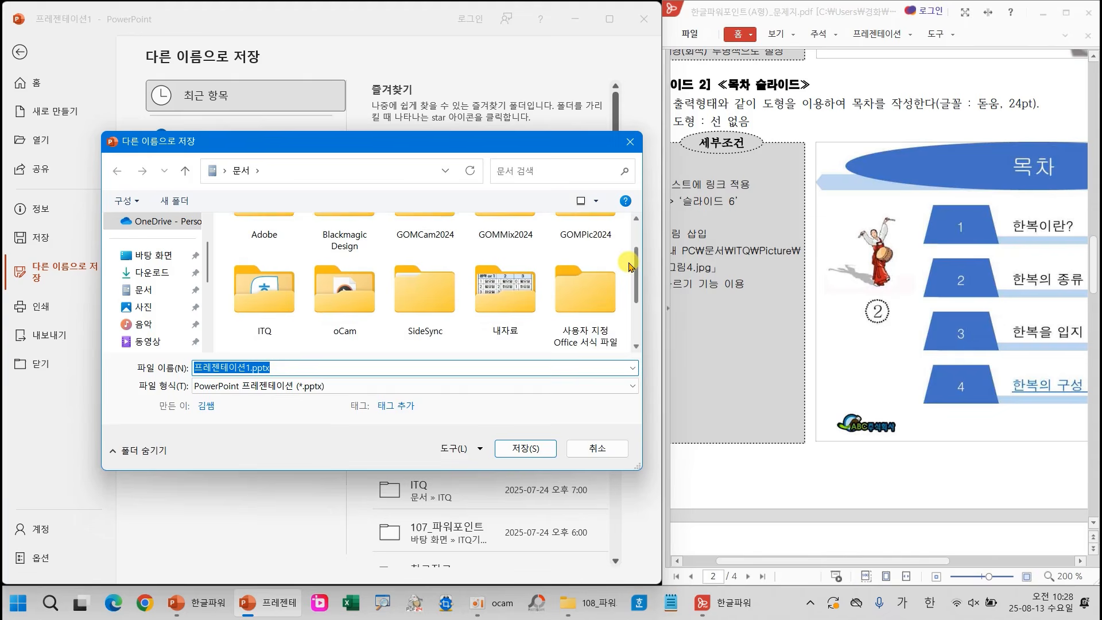
{"action": "double_click", "coordinate": [268, 281]}
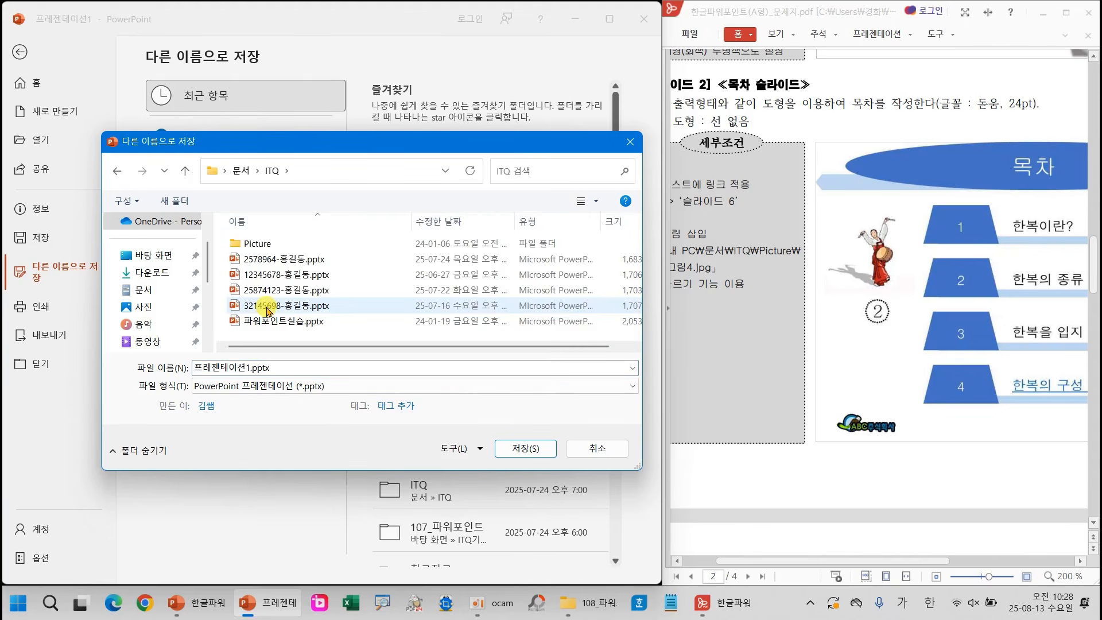
Save the file under the examinee number and name joined by a hyphen, and dismiss the OneDrive backup notice
{"action": "left_click", "coordinate": [283, 366]}
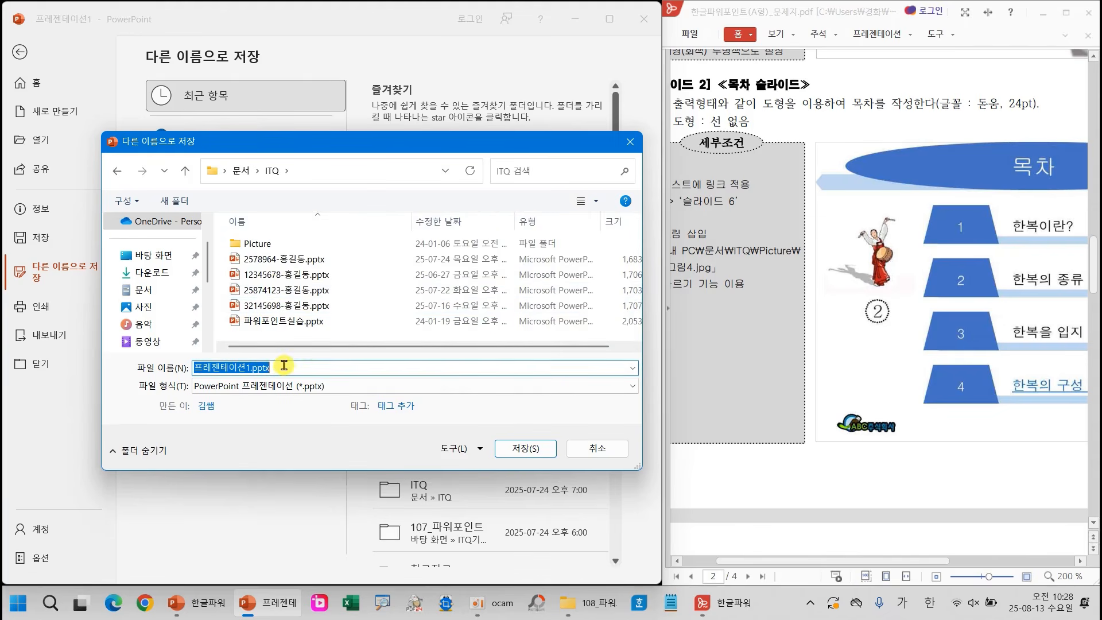
{"action": "type", "text": "65"}
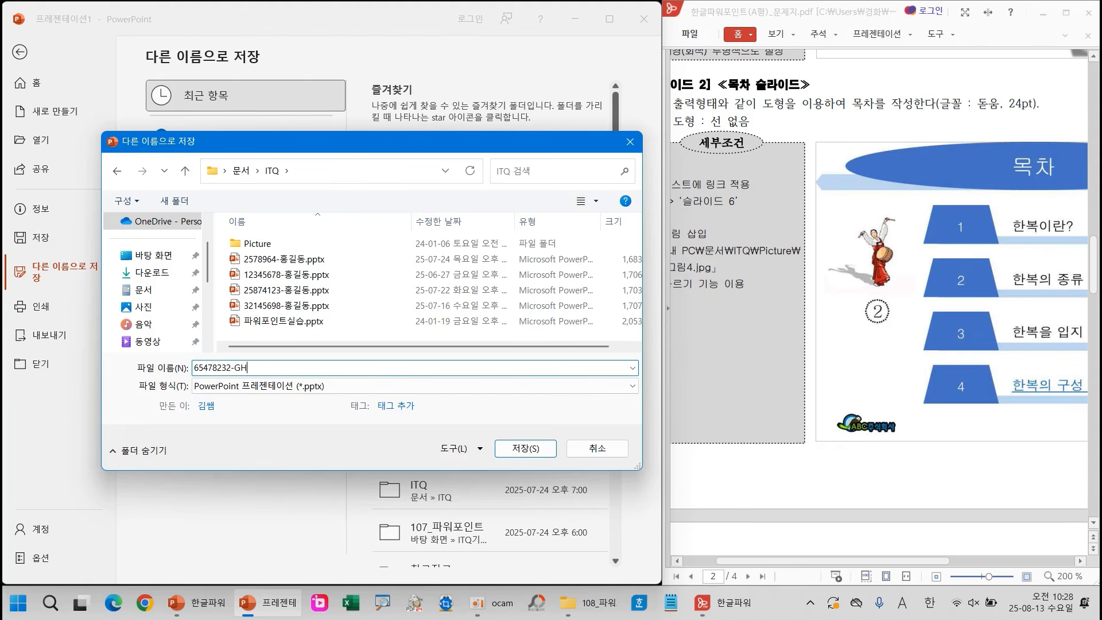
{"action": "type", "text": "478232-GH"}
{"action": "key", "text": "BackSpace"}
{"action": "key", "text": "BackSpace"}
{"action": "key", "text": "Hangul"}
{"action": "type", "text": "홍길동"}
{"action": "key", "text": "Return"}
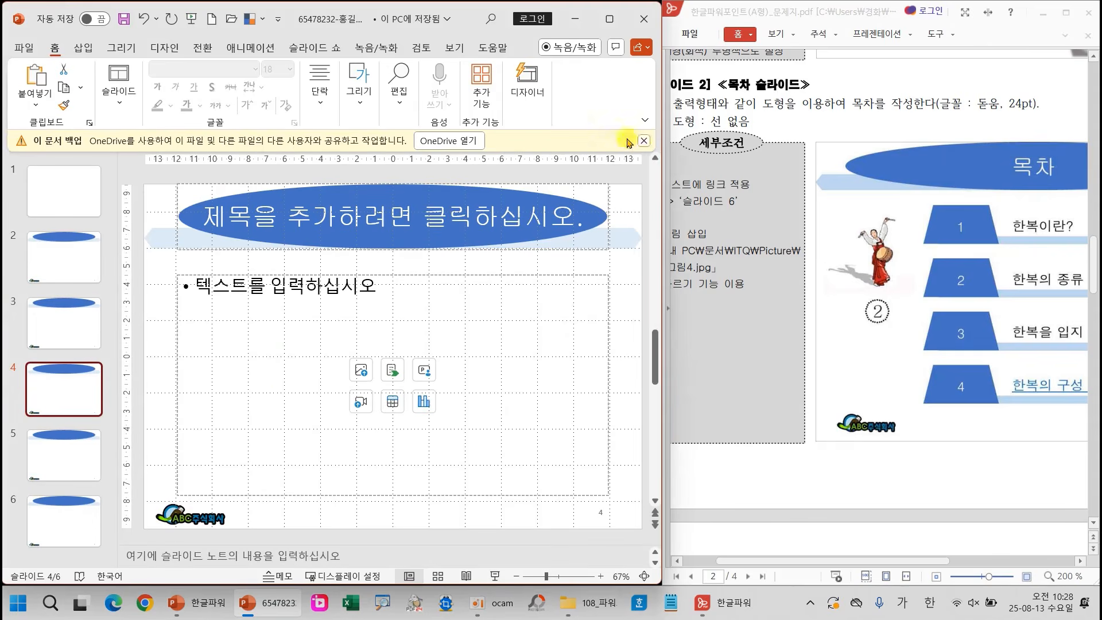
{"action": "left_click", "coordinate": [643, 140]}
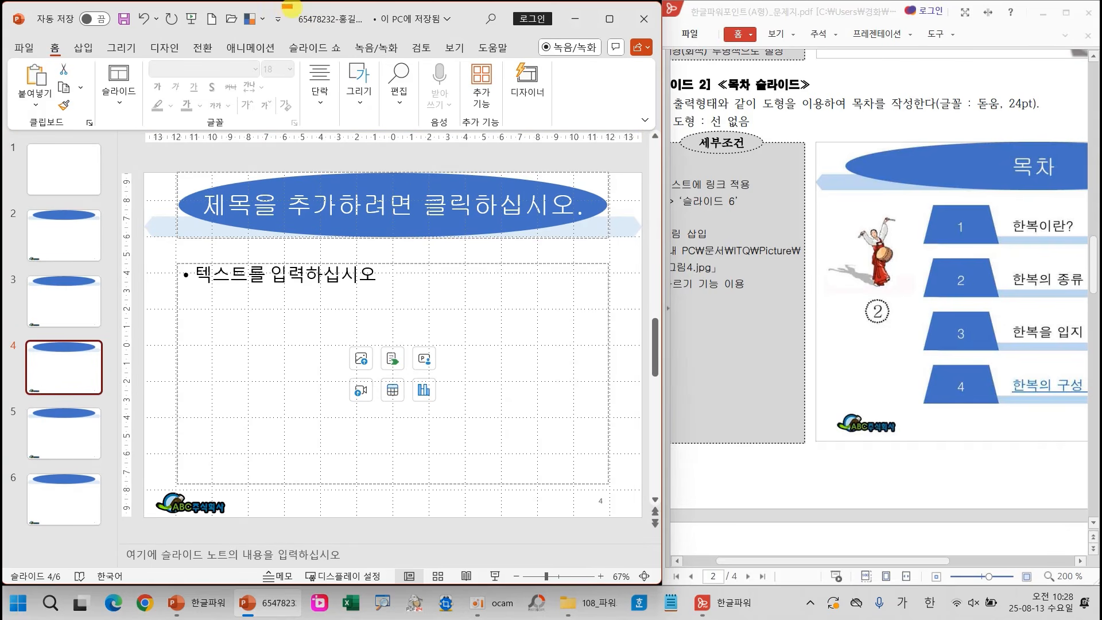
Look through slides 1, 6 and 2 to compare the title slide with the slides using the customised layout
{"action": "left_click_drag", "start_coordinate": [282, 5], "coordinate": [388, 34]}
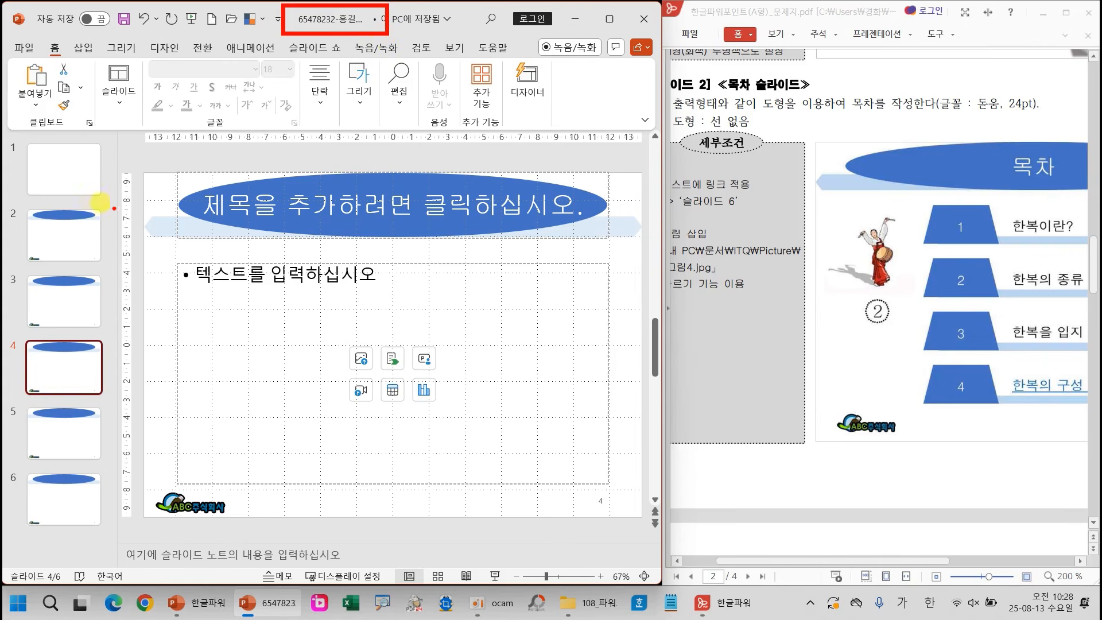
{"action": "left_click", "coordinate": [51, 163]}
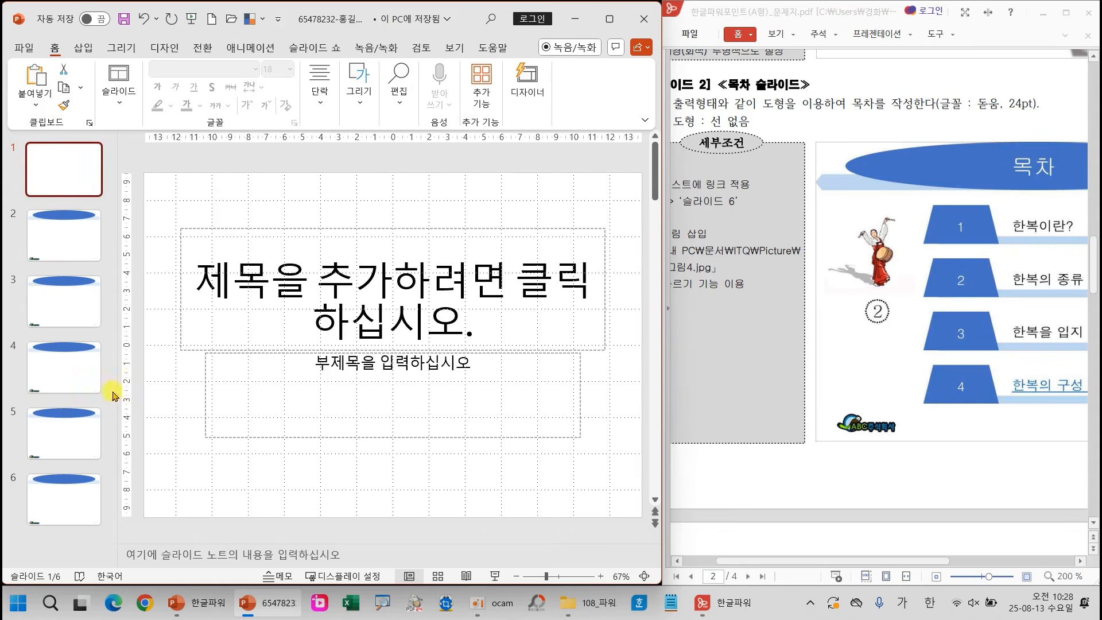
{"action": "left_click", "coordinate": [55, 502]}
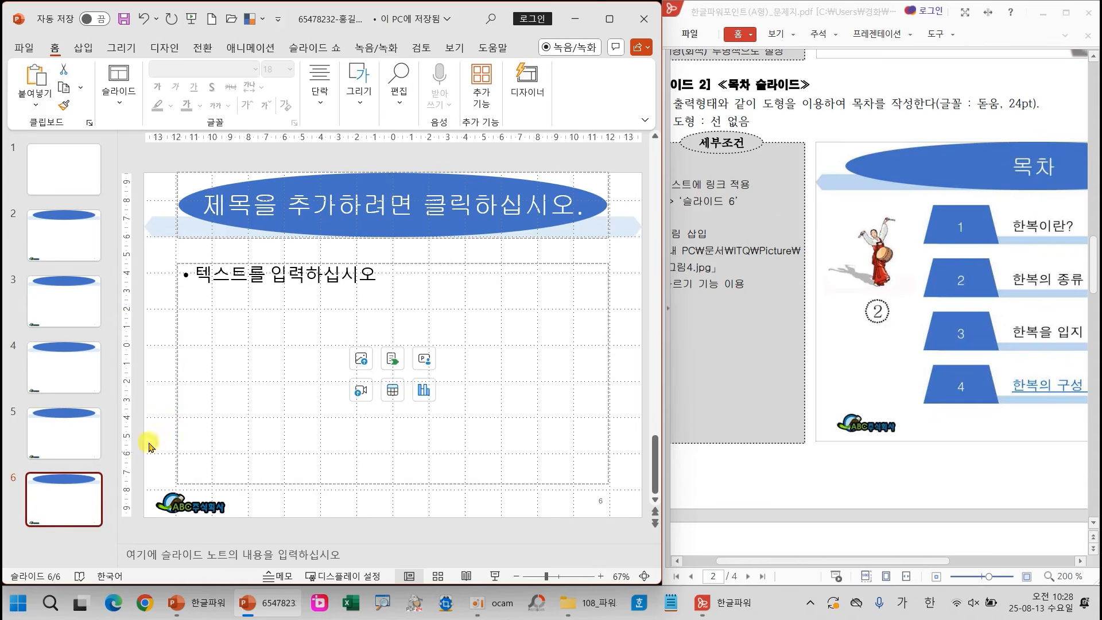
{"action": "left_click", "coordinate": [84, 172]}
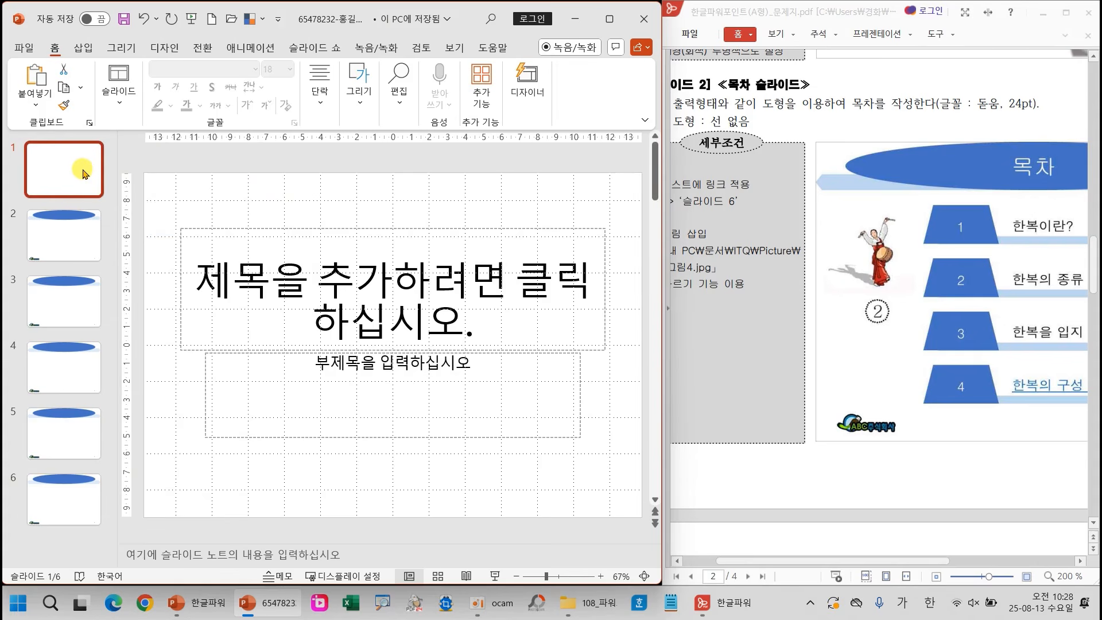
{"action": "left_click", "coordinate": [62, 229]}
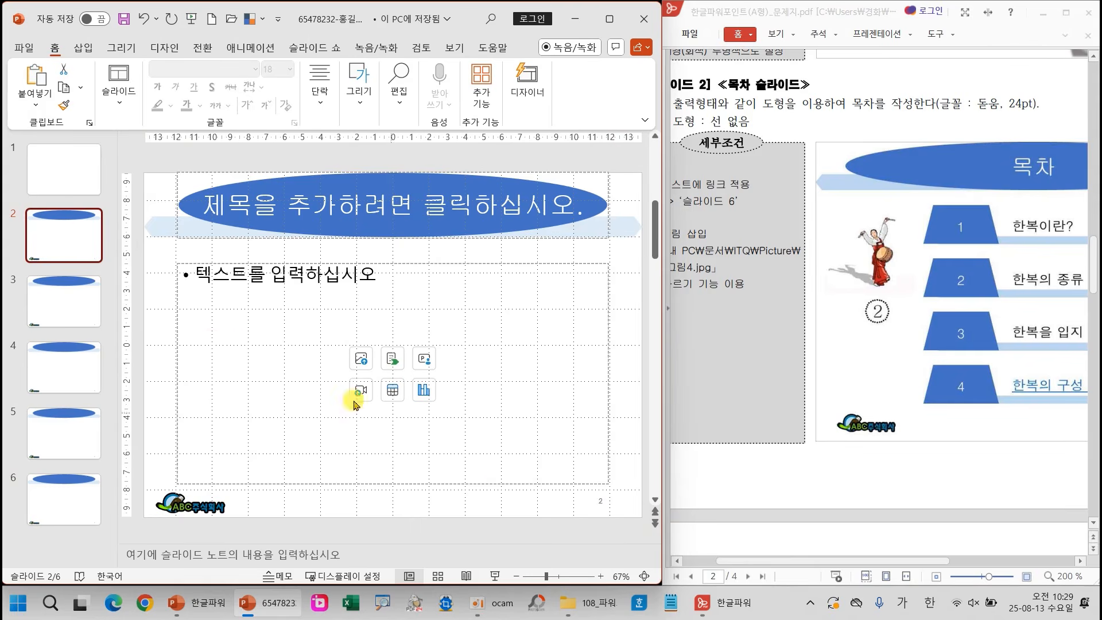
{"action": "left_click", "coordinate": [81, 175]}
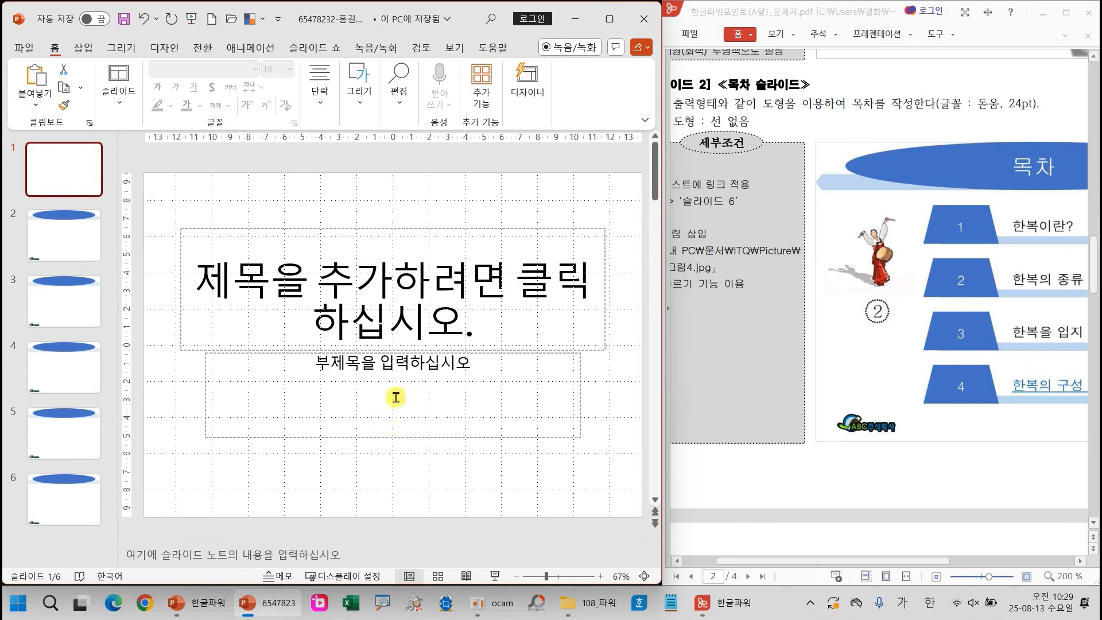
{"action": "left_click", "coordinate": [36, 228]}
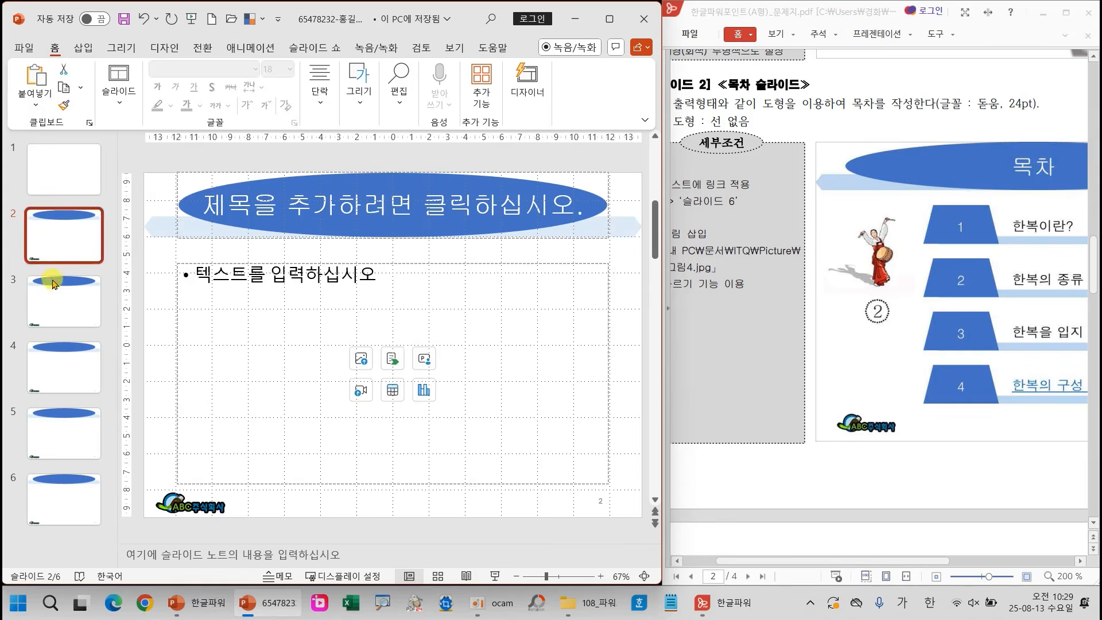
Select slide 1 and examine the cover design instructions and sample for slide 1 in the exam PDF
{"action": "left_click", "coordinate": [75, 172]}
{"action": "scroll", "coordinate": [838, 384], "scroll_direction": "up", "scroll_amount": 7}
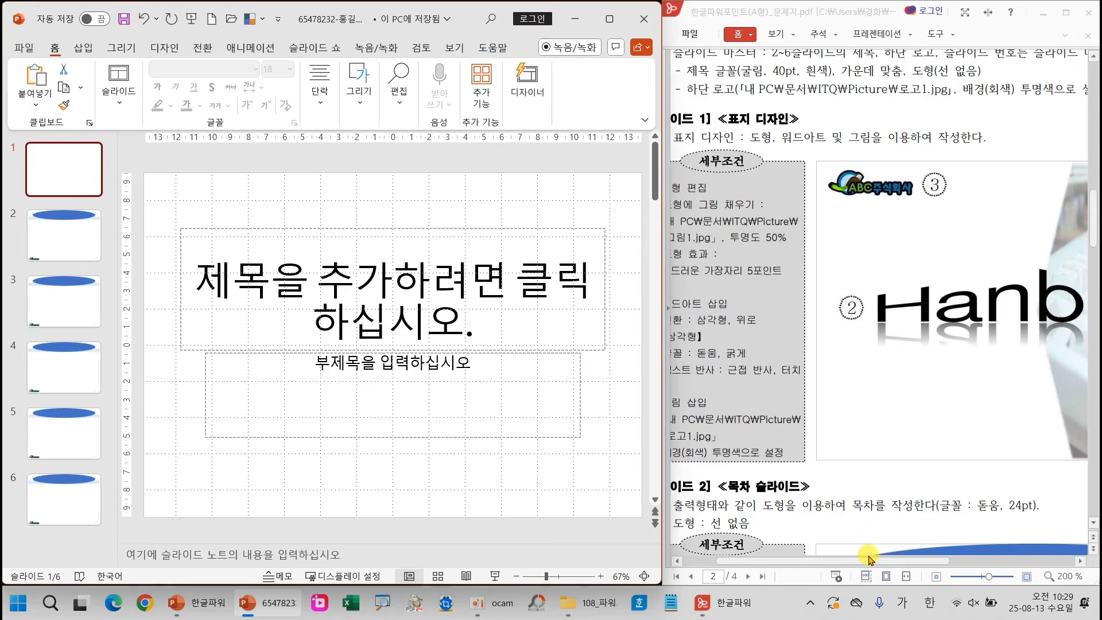
{"action": "left_click_drag", "start_coordinate": [947, 560], "coordinate": [1003, 567]}
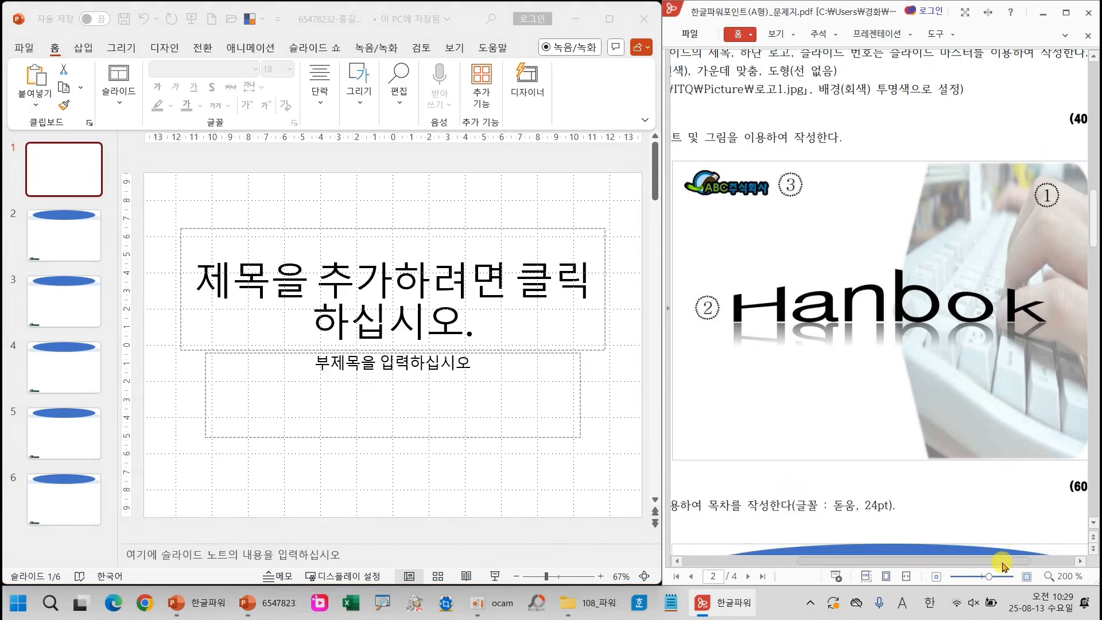
{"action": "key", "text": "alt+Tab"}
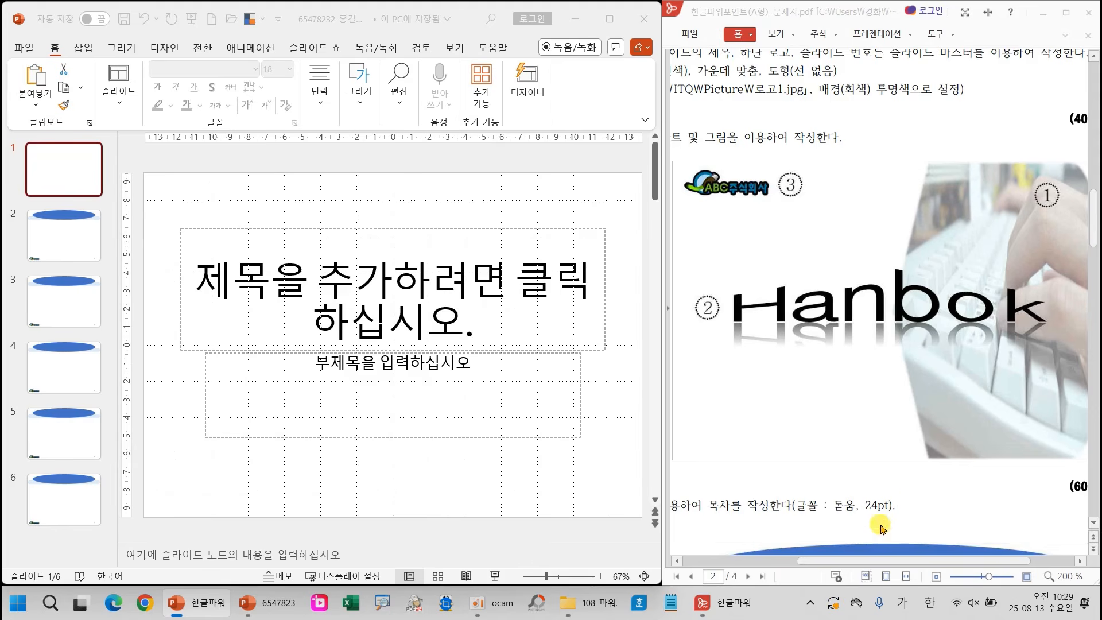
{"action": "left_click_drag", "start_coordinate": [866, 560], "coordinate": [908, 562]}
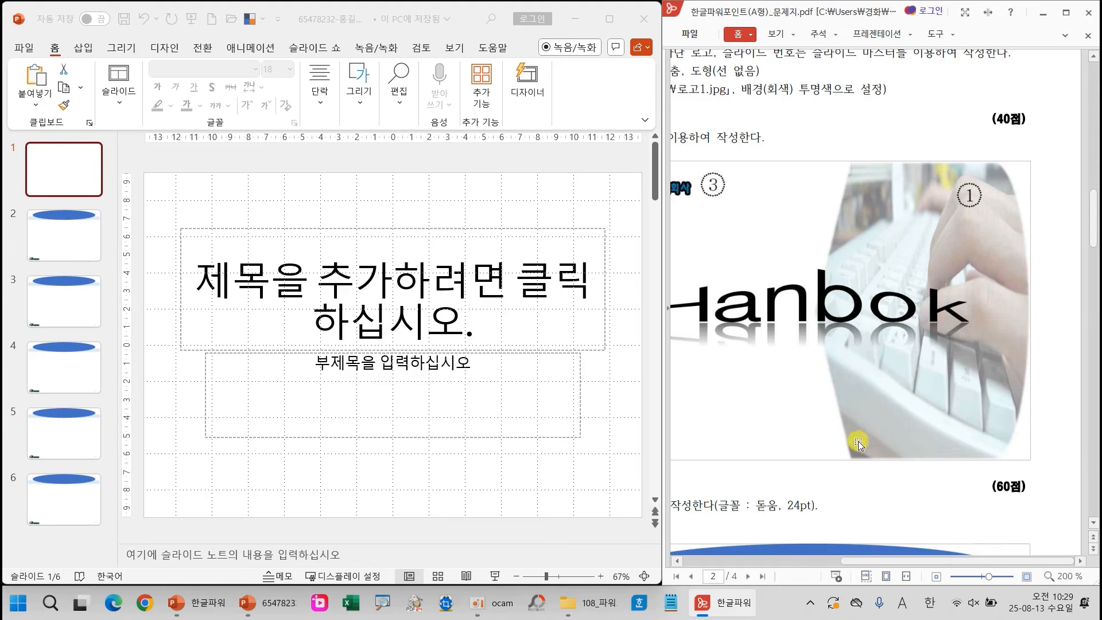
Delete the title and subtitle placeholders from slide 1
{"action": "left_click", "coordinate": [166, 219]}
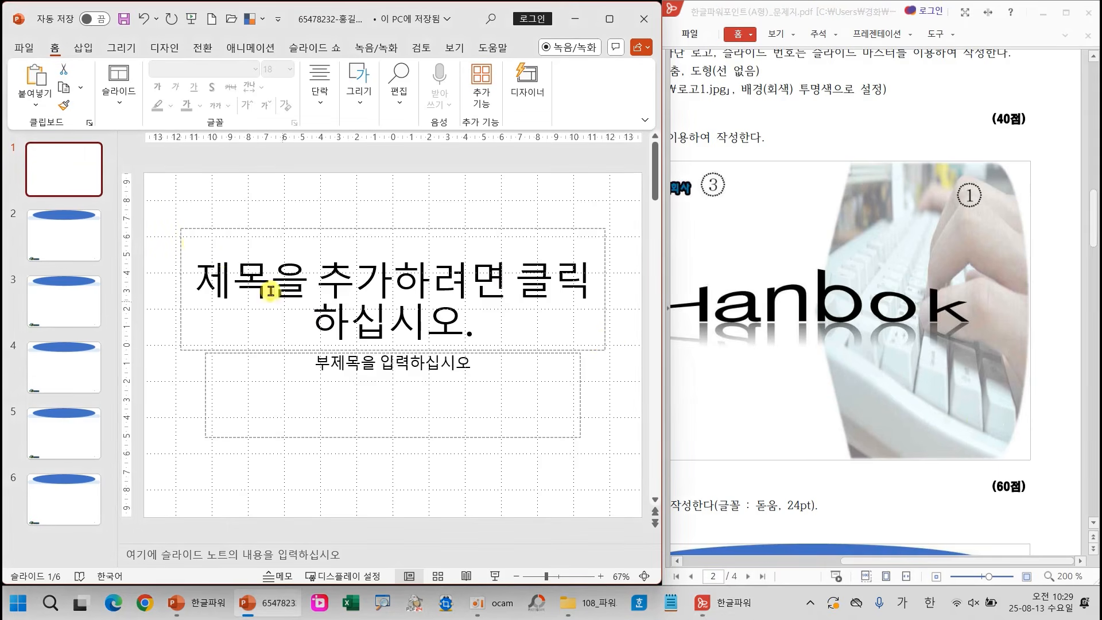
{"action": "left_click_drag", "start_coordinate": [160, 207], "coordinate": [625, 477]}
{"action": "key", "text": "Delete"}
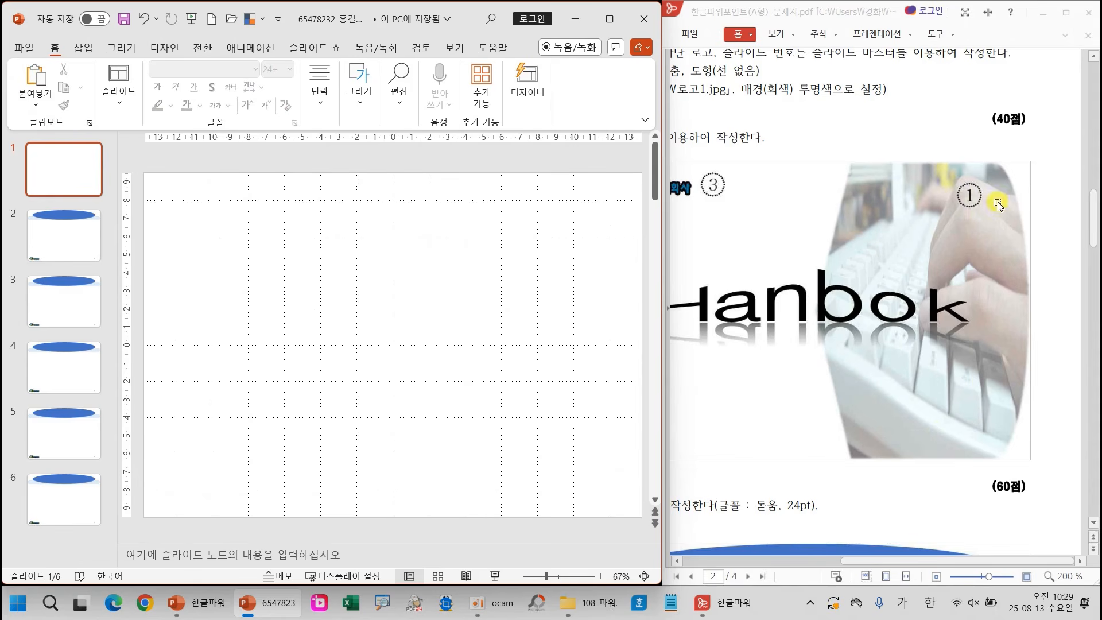
Draw a flowchart Display shape covering the right half of slide 1, from its vertical centre line to the edge at full height
{"action": "left_click", "coordinate": [363, 107]}
{"action": "left_click", "coordinate": [458, 156]}
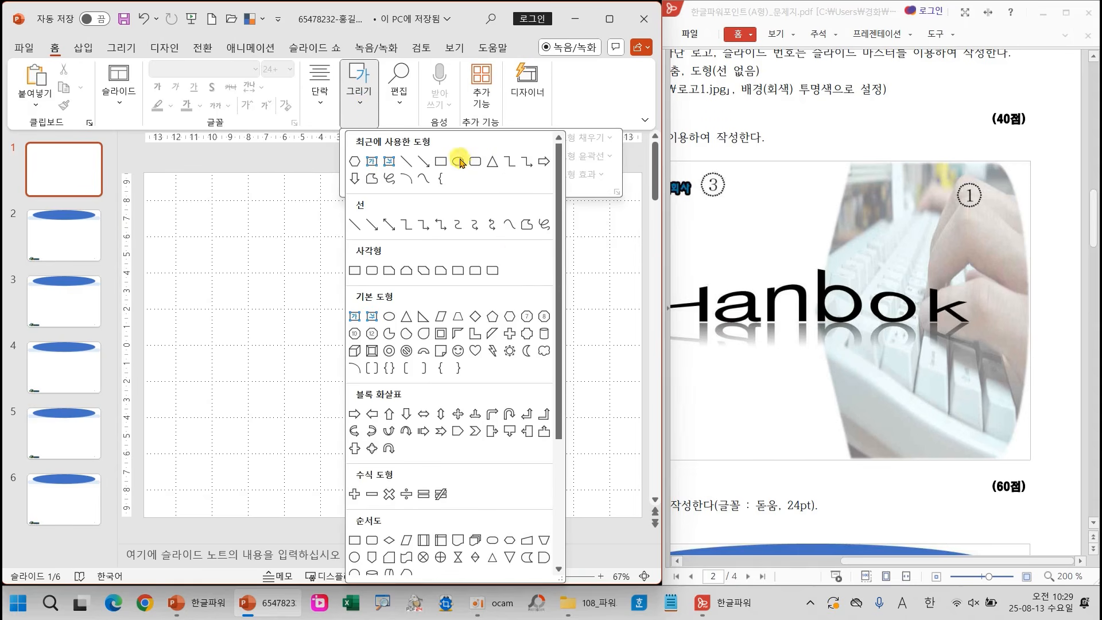
{"action": "left_click_drag", "start_coordinate": [556, 248], "coordinate": [566, 374]}
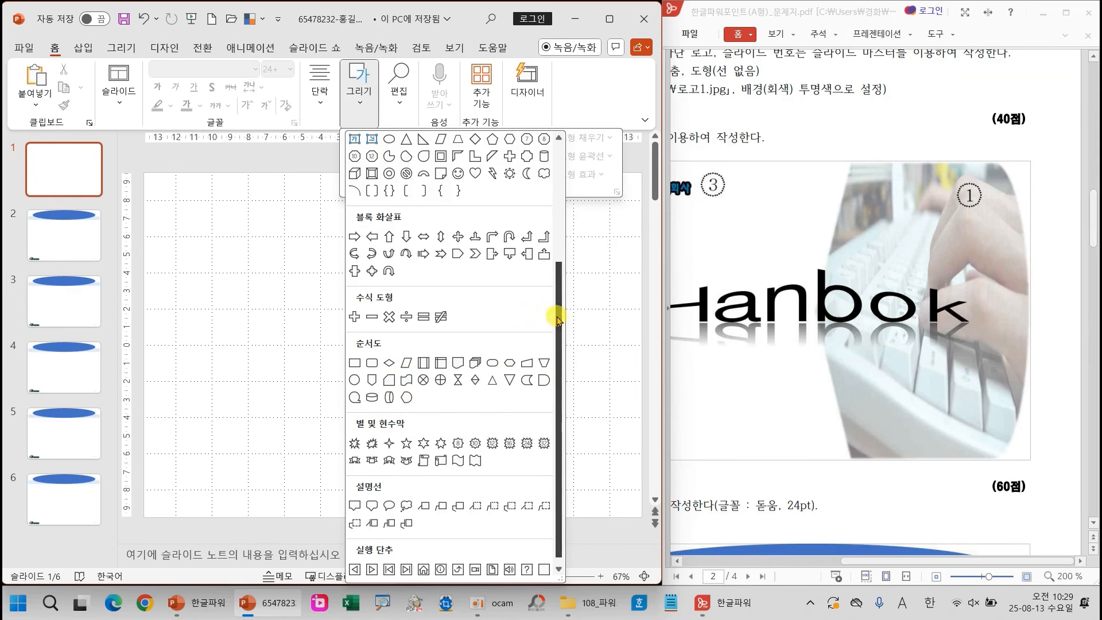
{"action": "left_click_drag", "start_coordinate": [558, 315], "coordinate": [560, 269]}
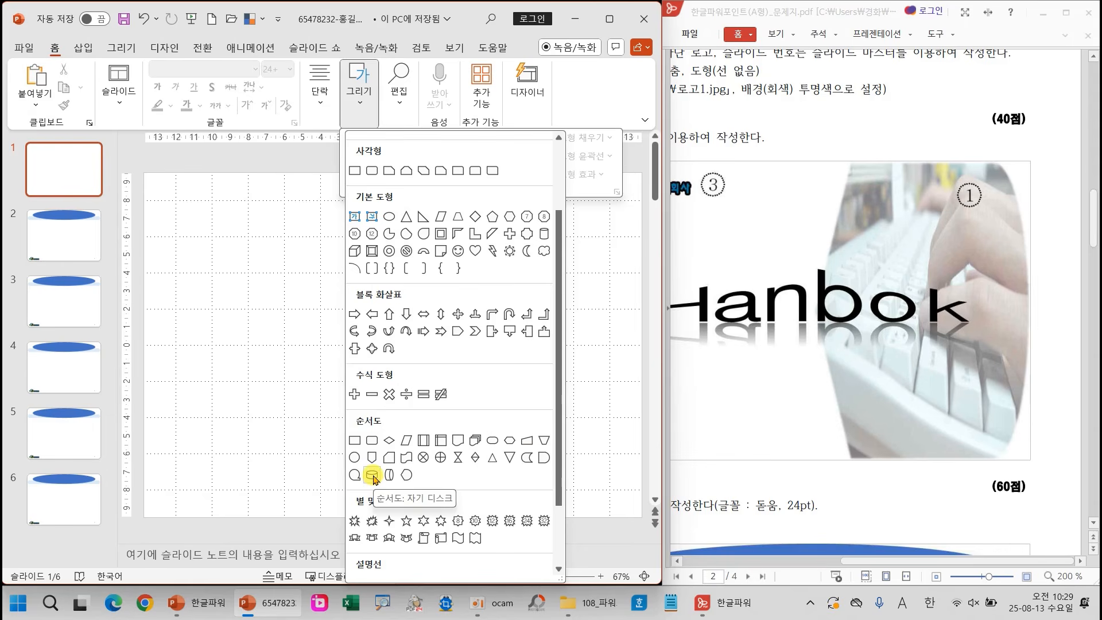
{"action": "left_click", "coordinate": [408, 477]}
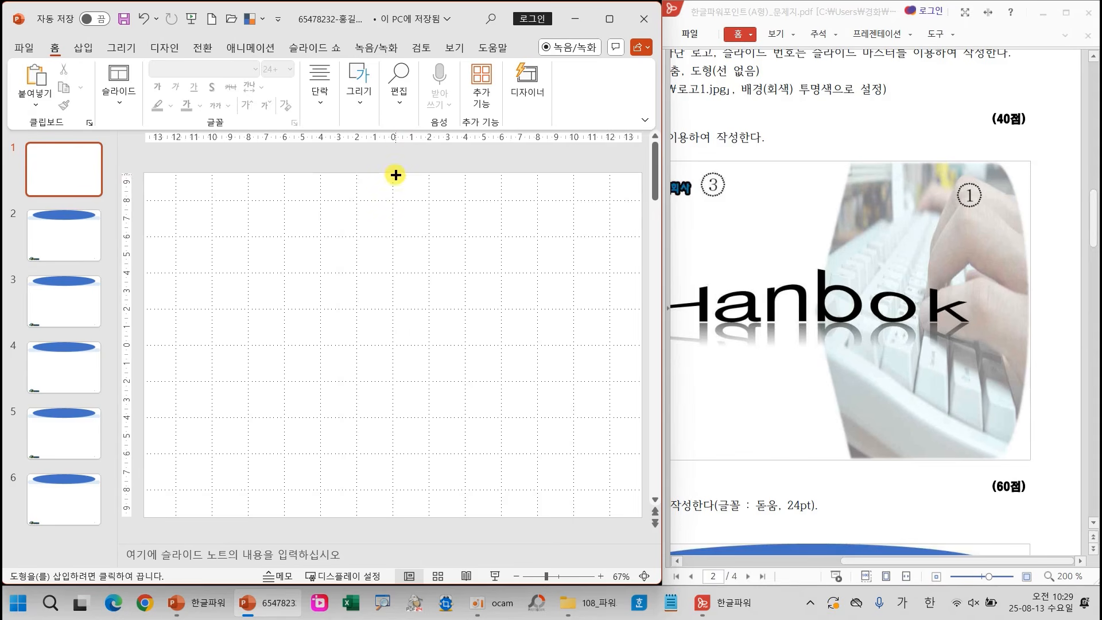
{"action": "left_click_drag", "start_coordinate": [393, 173], "coordinate": [637, 514]}
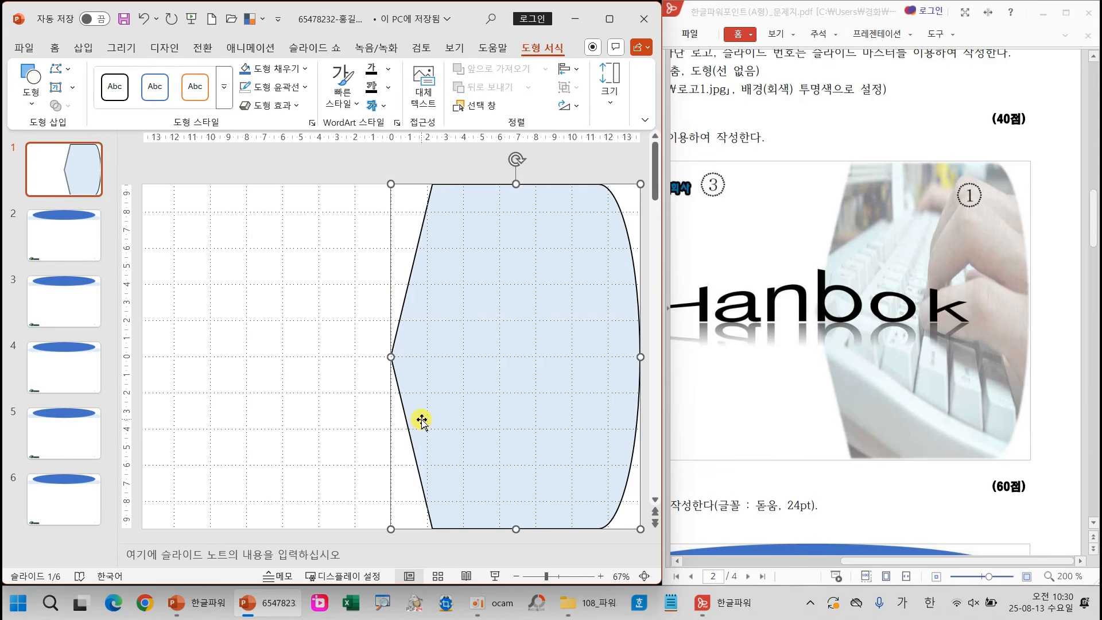
Check the shape conditions in the exam PDF and fill the Display shape with 그림1.jpg from the ITQ\Picture folder
{"action": "left_click_drag", "start_coordinate": [858, 560], "coordinate": [718, 562]}
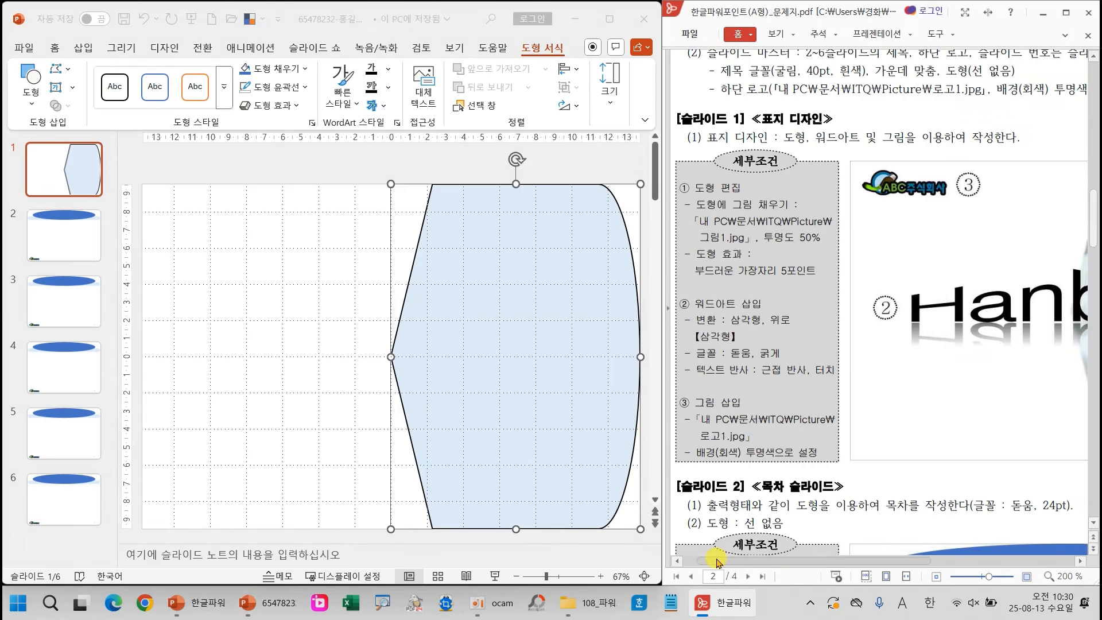
{"action": "left_click", "coordinate": [522, 298]}
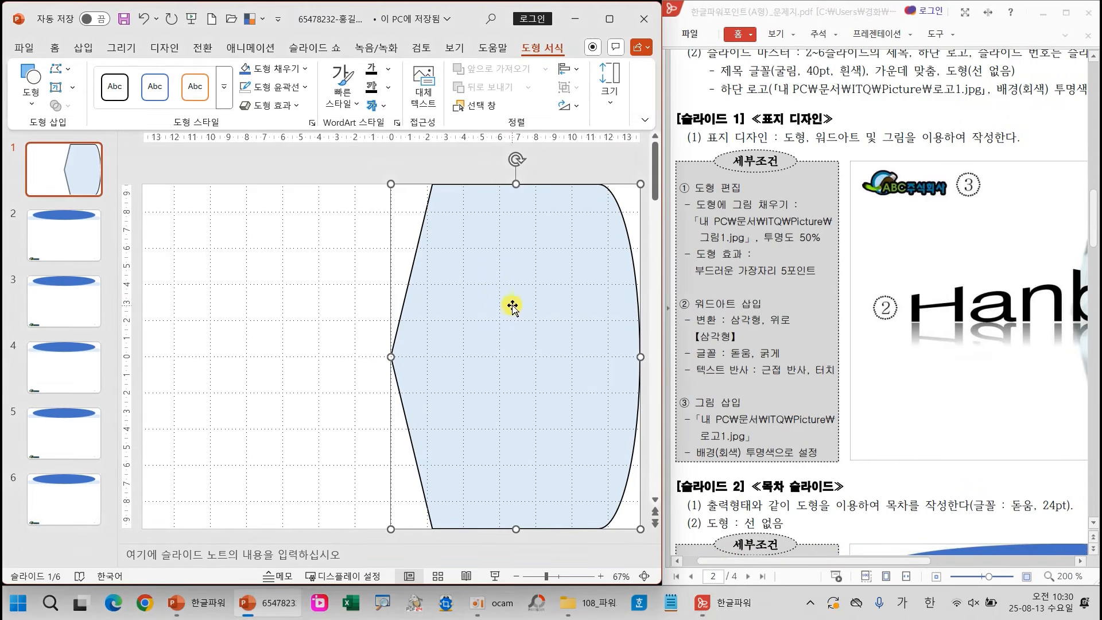
{"action": "left_click", "coordinate": [302, 71]}
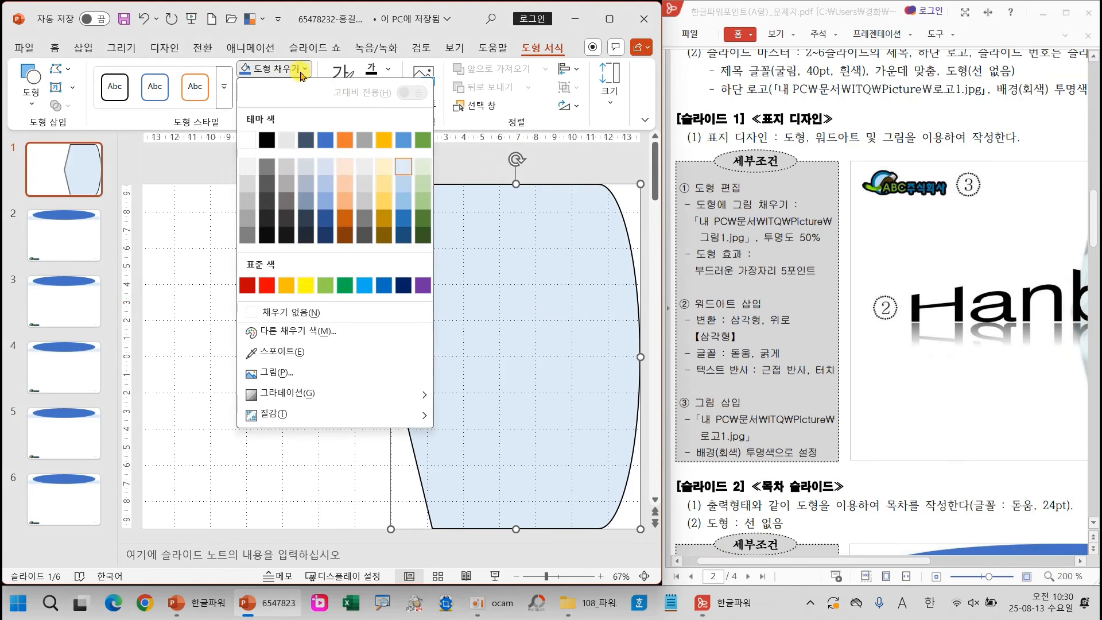
{"action": "left_click", "coordinate": [272, 376]}
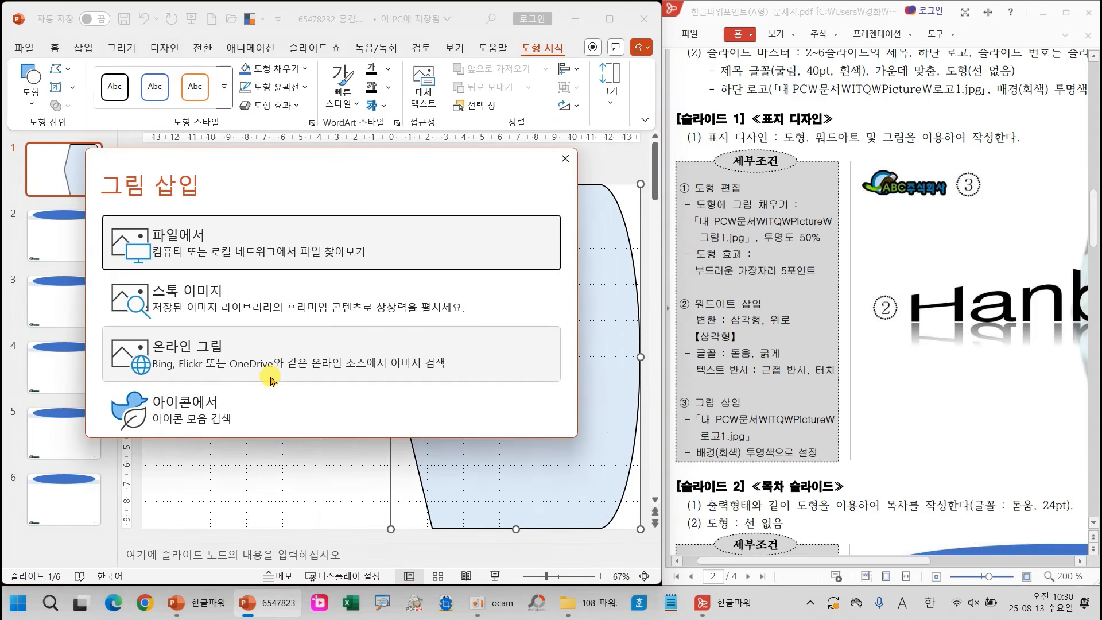
{"action": "left_click", "coordinate": [217, 238]}
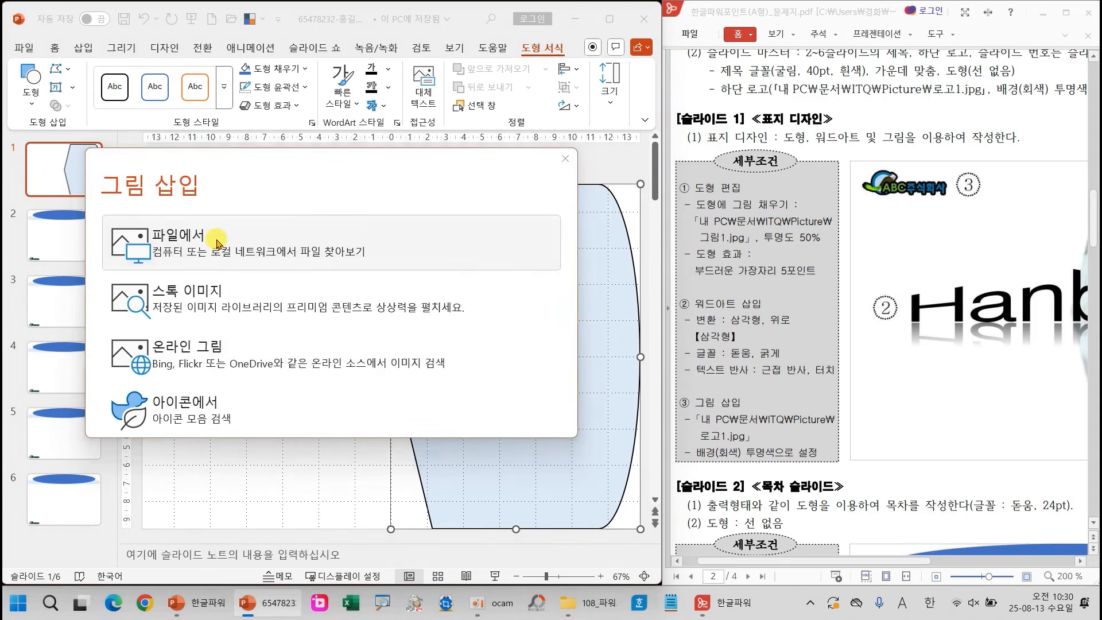
{"action": "left_click", "coordinate": [184, 140]}
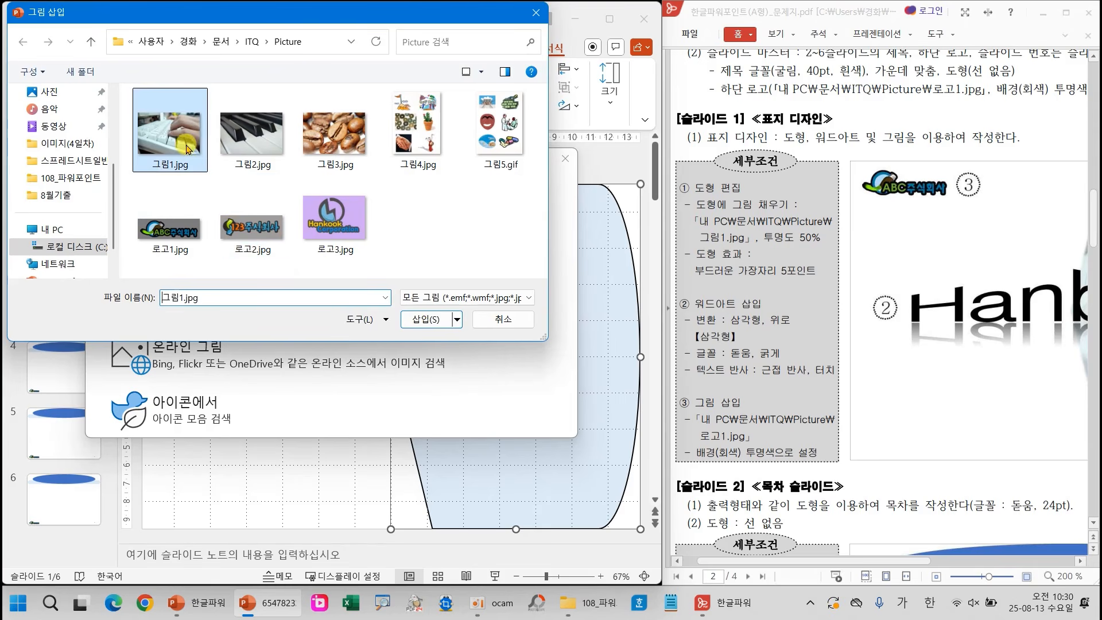
{"action": "left_click", "coordinate": [426, 319]}
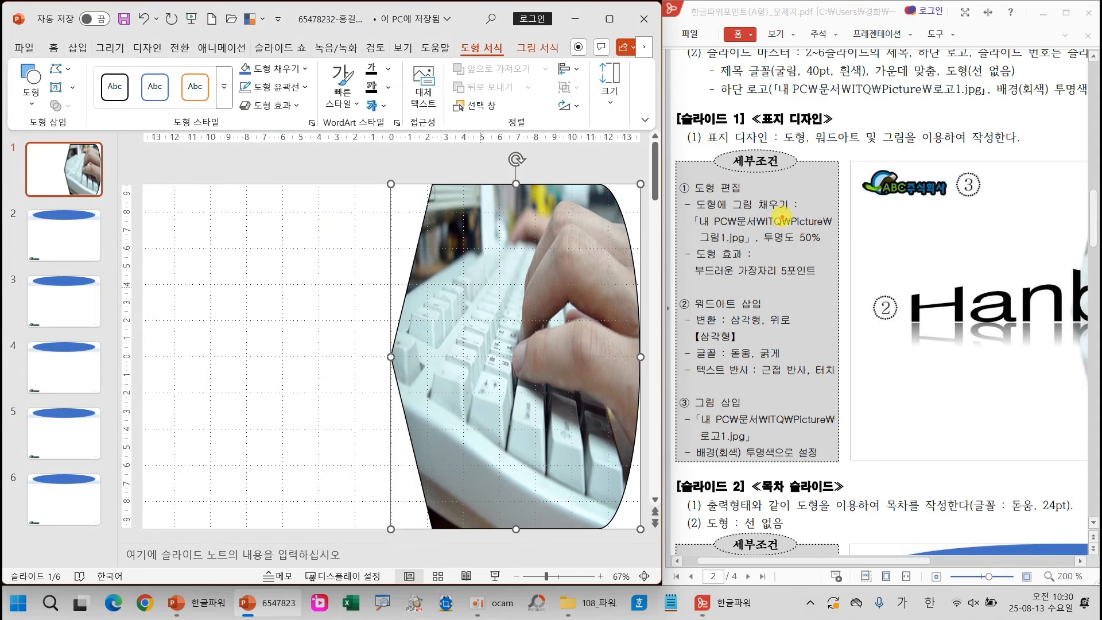
Set the transparency of the shape's picture fill to 50%
{"action": "left_click_drag", "start_coordinate": [729, 253], "coordinate": [748, 229]}
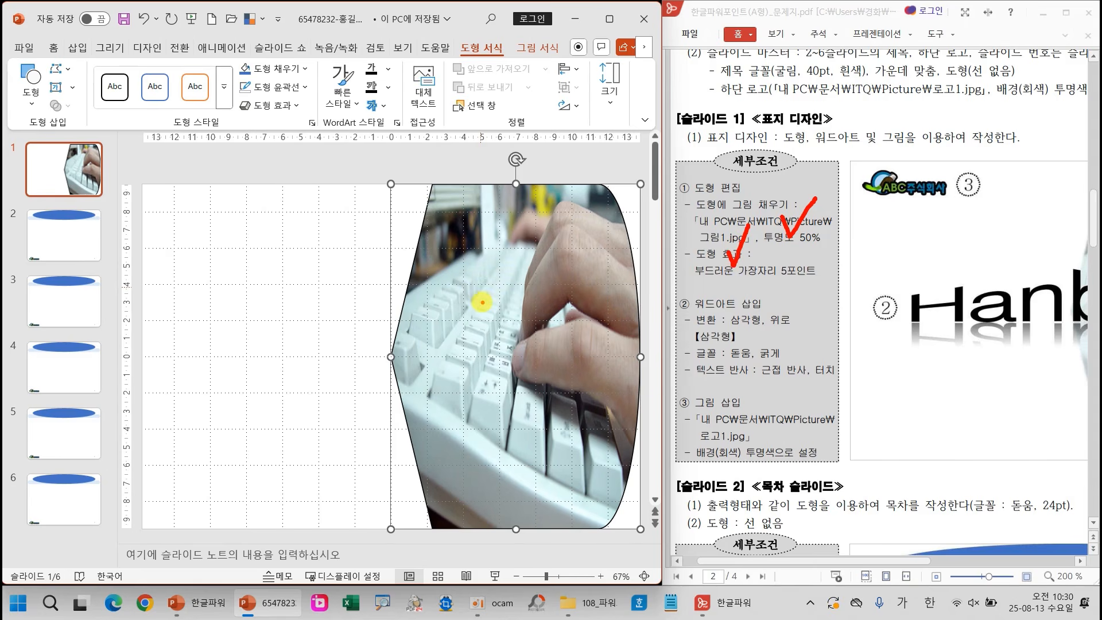
{"action": "right_click", "coordinate": [480, 298]}
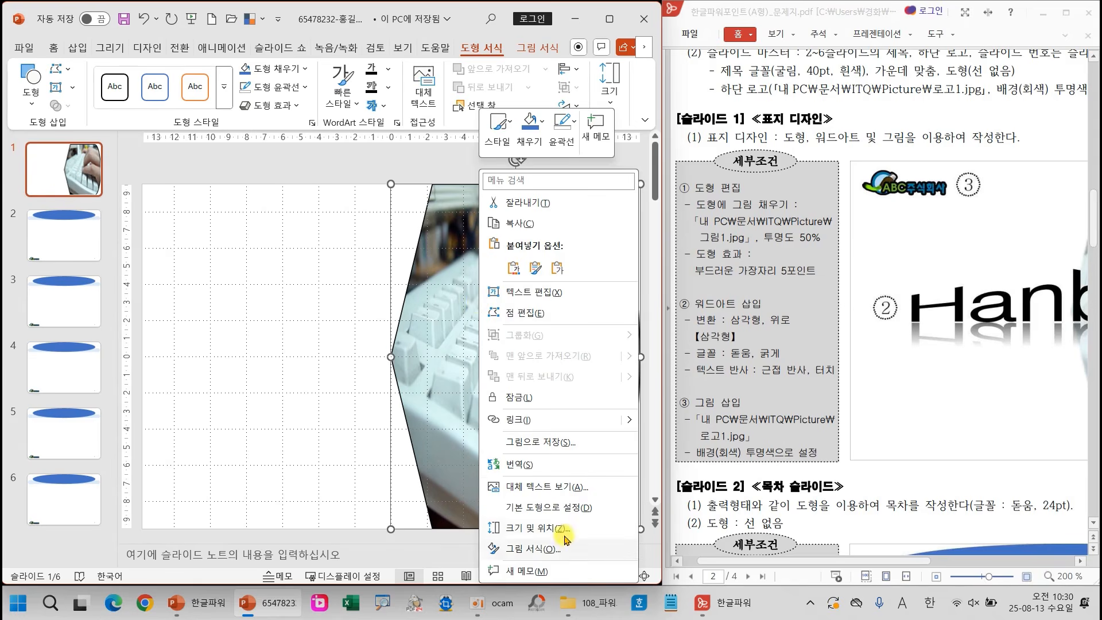
{"action": "left_click", "coordinate": [537, 550]}
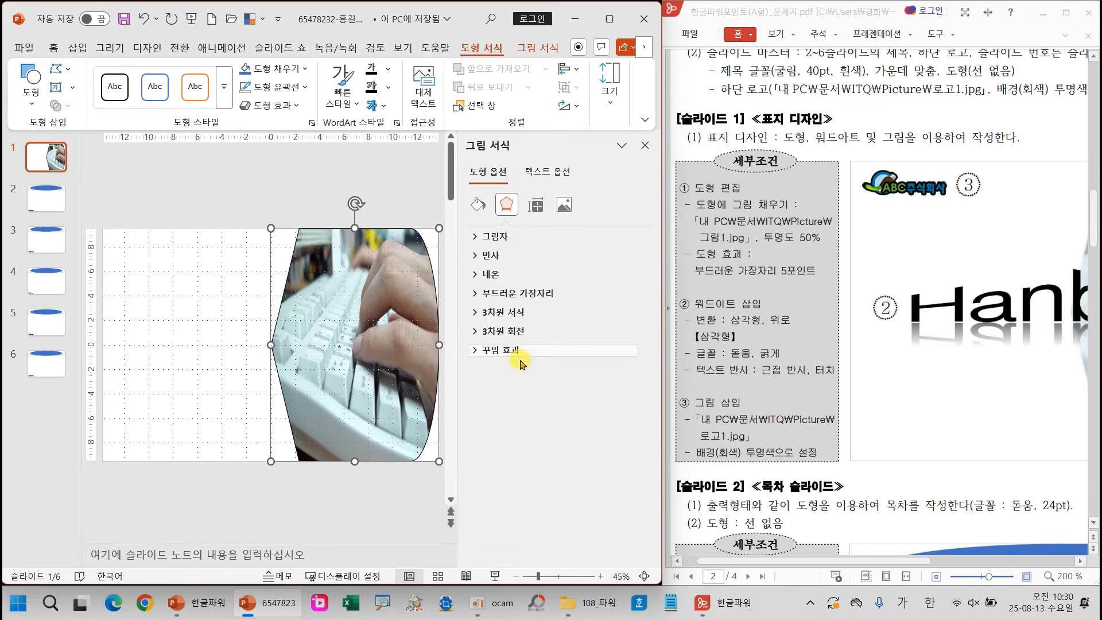
{"action": "left_click", "coordinate": [476, 210]}
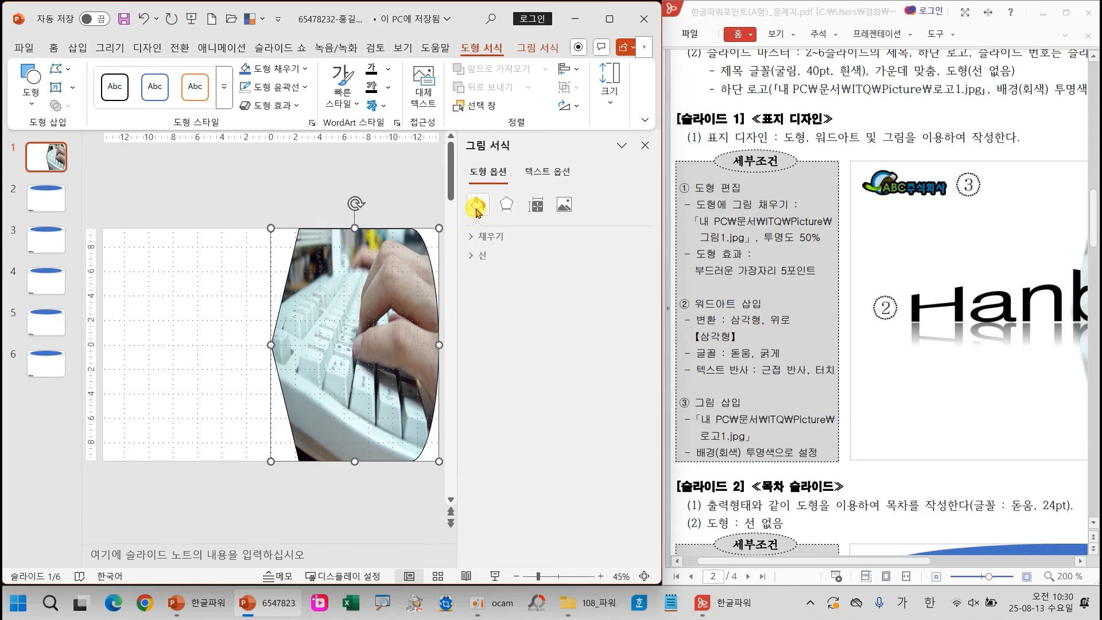
{"action": "left_click", "coordinate": [485, 238]}
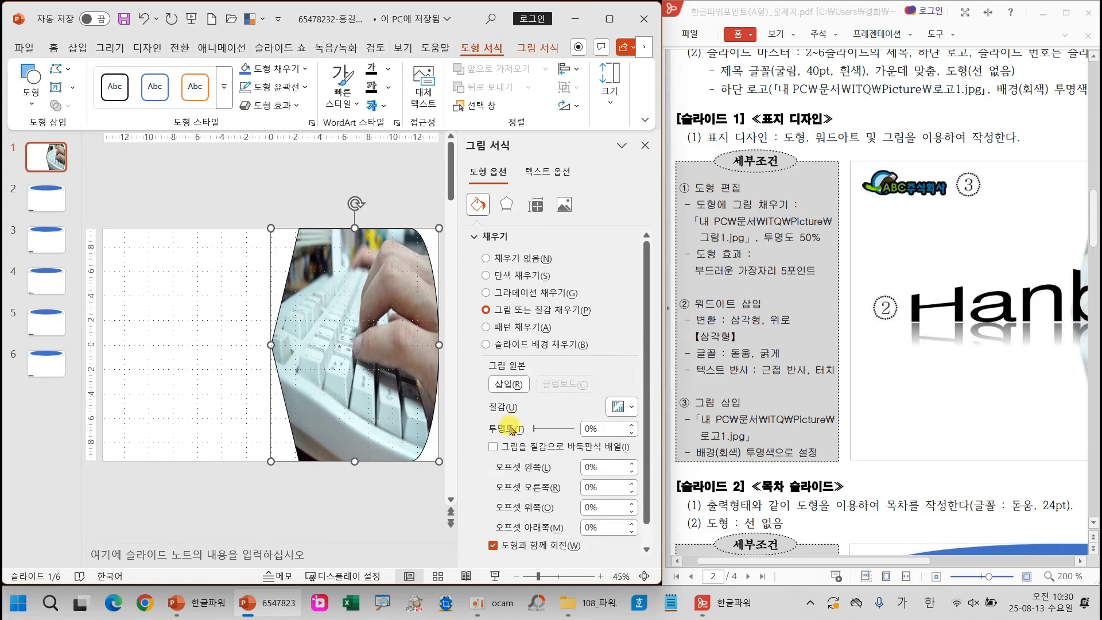
{"action": "left_click_drag", "start_coordinate": [482, 417], "coordinate": [632, 439]}
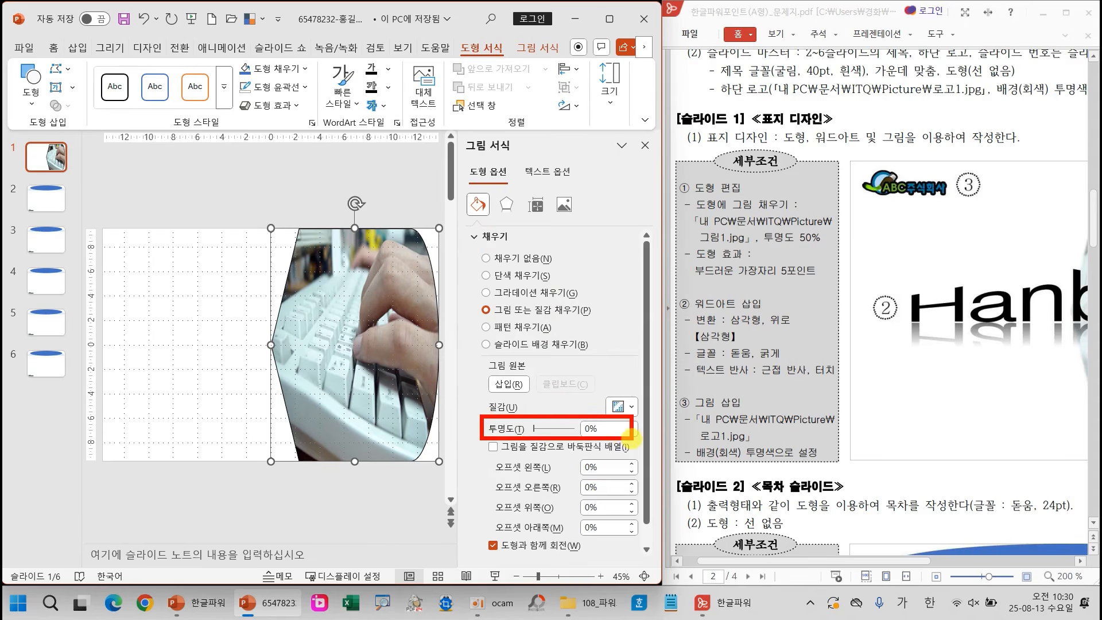
{"action": "left_click", "coordinate": [584, 428]}
{"action": "type", "text": "5"}
{"action": "key", "text": "Return"}
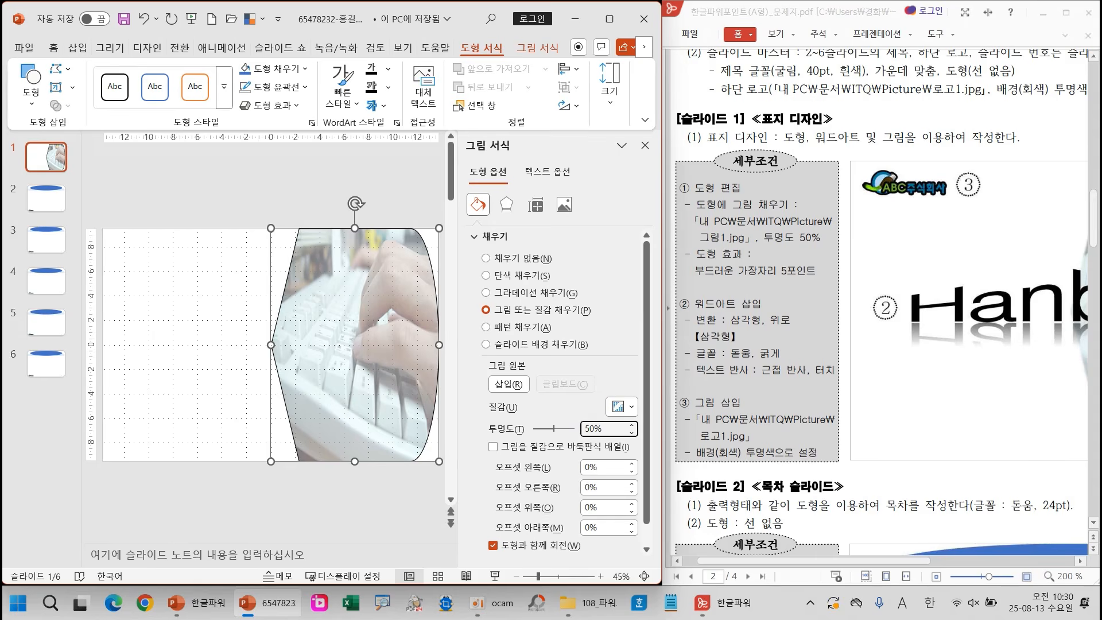
Apply the 5 point soft edges preset to the picture-filled shape and close its format settings
{"action": "left_click", "coordinate": [507, 206]}
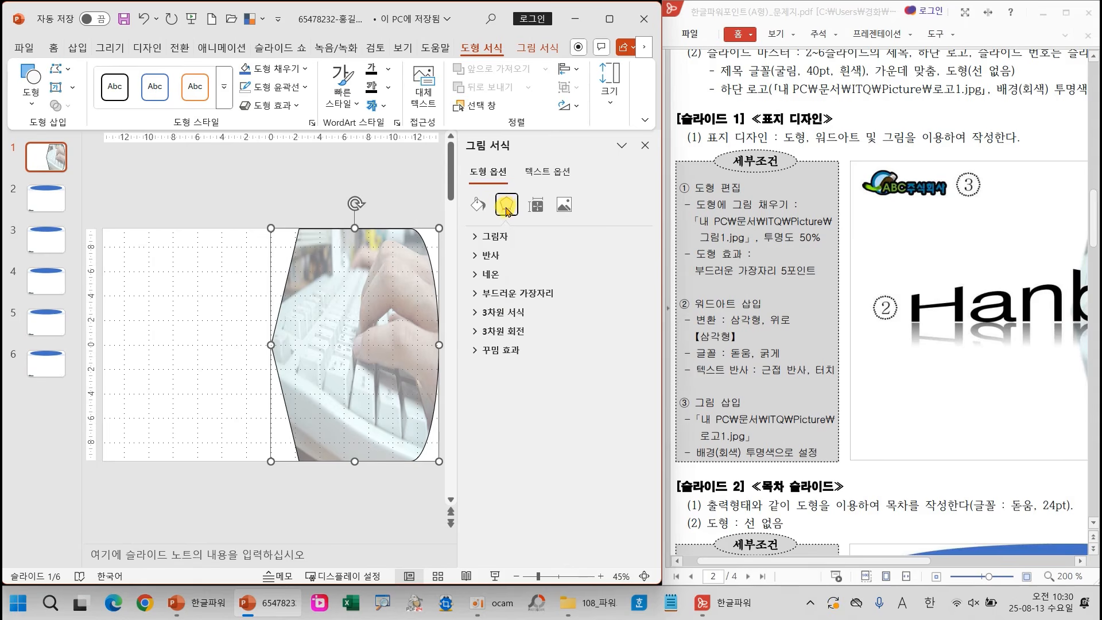
{"action": "left_click", "coordinate": [509, 294]}
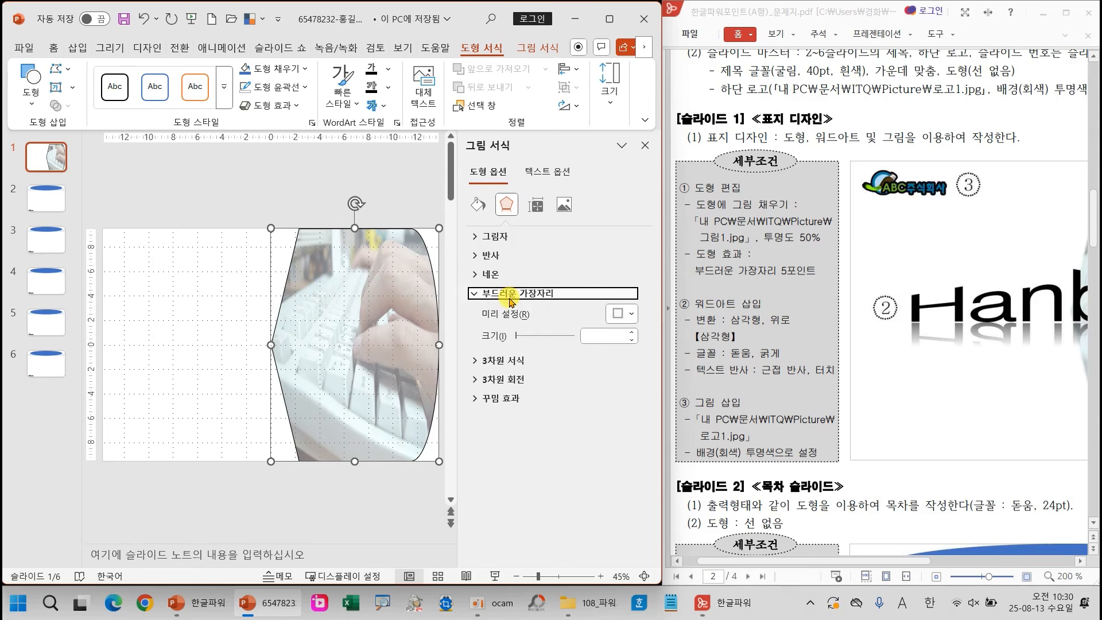
{"action": "left_click", "coordinate": [624, 314]}
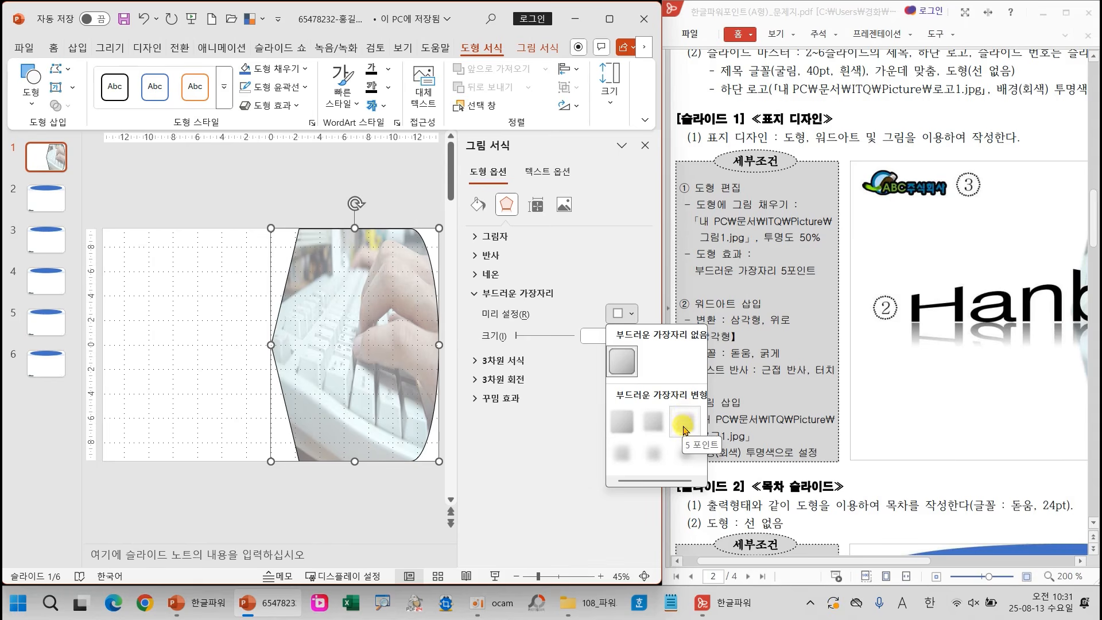
{"action": "left_click", "coordinate": [686, 419]}
{"action": "left_click", "coordinate": [645, 146]}
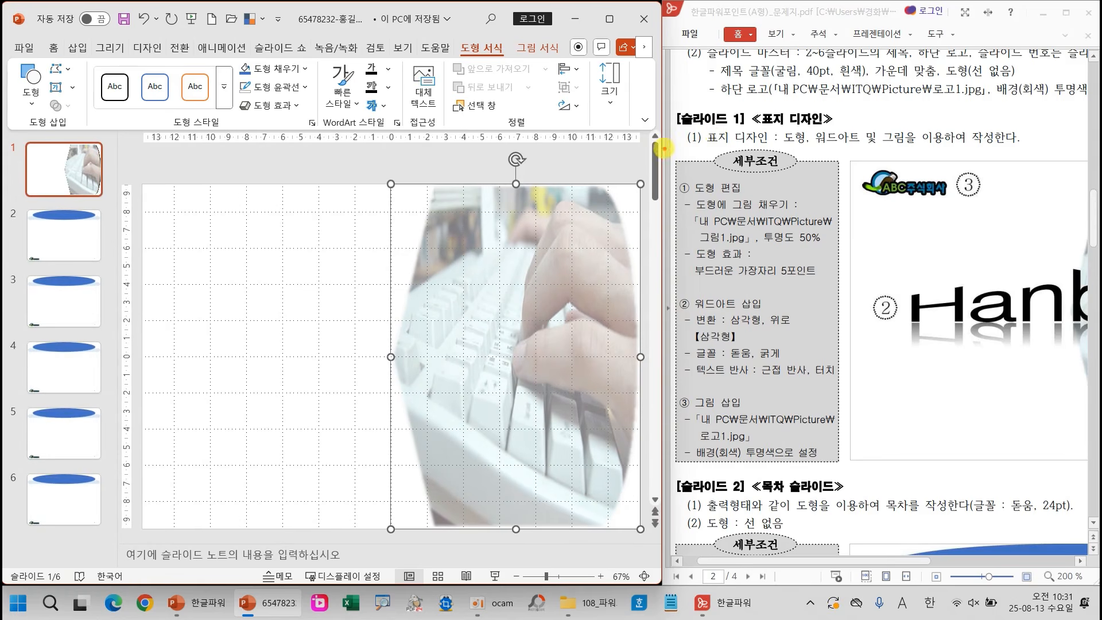
Check the cover sample in the exam PDF and insert a WordArt on slide 1 using the orange style in the first row
{"action": "mouse_move", "coordinate": [664, 148]}
{"action": "left_mouse_down"}
{"action": "mouse_move", "coordinate": [831, 351]}
{"action": "mouse_move", "coordinate": [861, 475]}
{"action": "mouse_move", "coordinate": [848, 474]}
{"action": "left_mouse_up"}
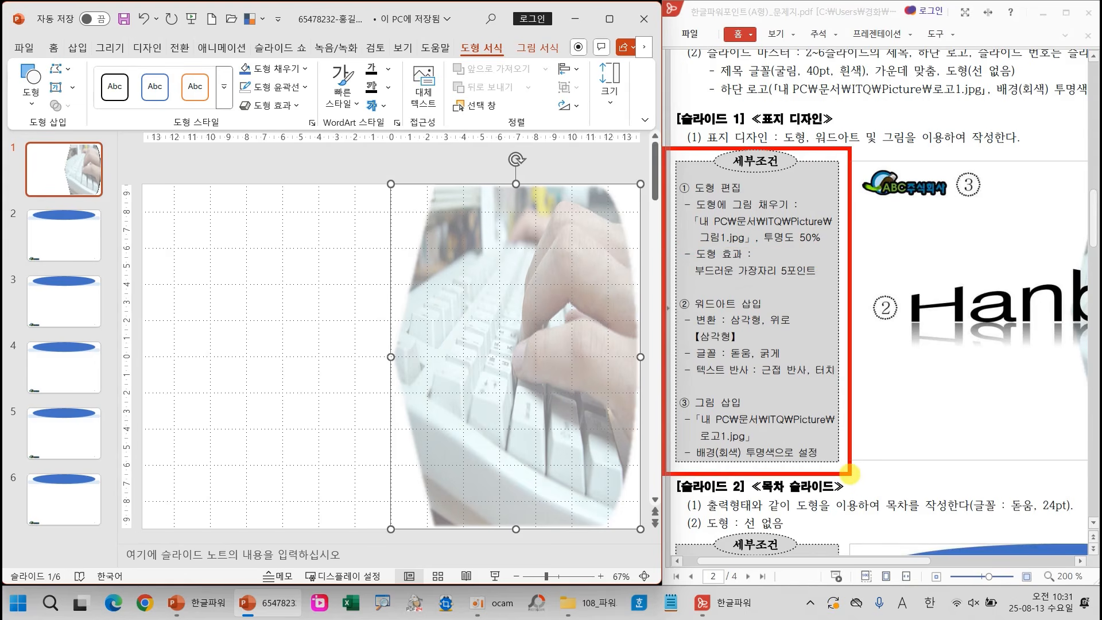
{"action": "left_click_drag", "start_coordinate": [848, 474], "coordinate": [848, 474]}
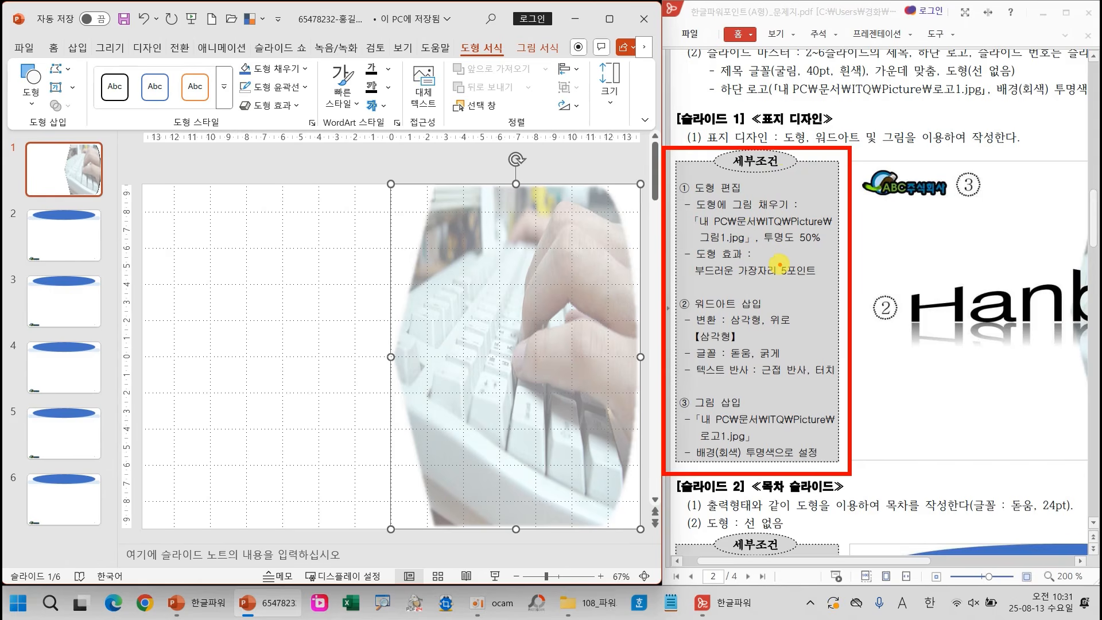
{"action": "left_click_drag", "start_coordinate": [814, 562], "coordinate": [935, 565]}
{"action": "left_click", "coordinate": [297, 285]}
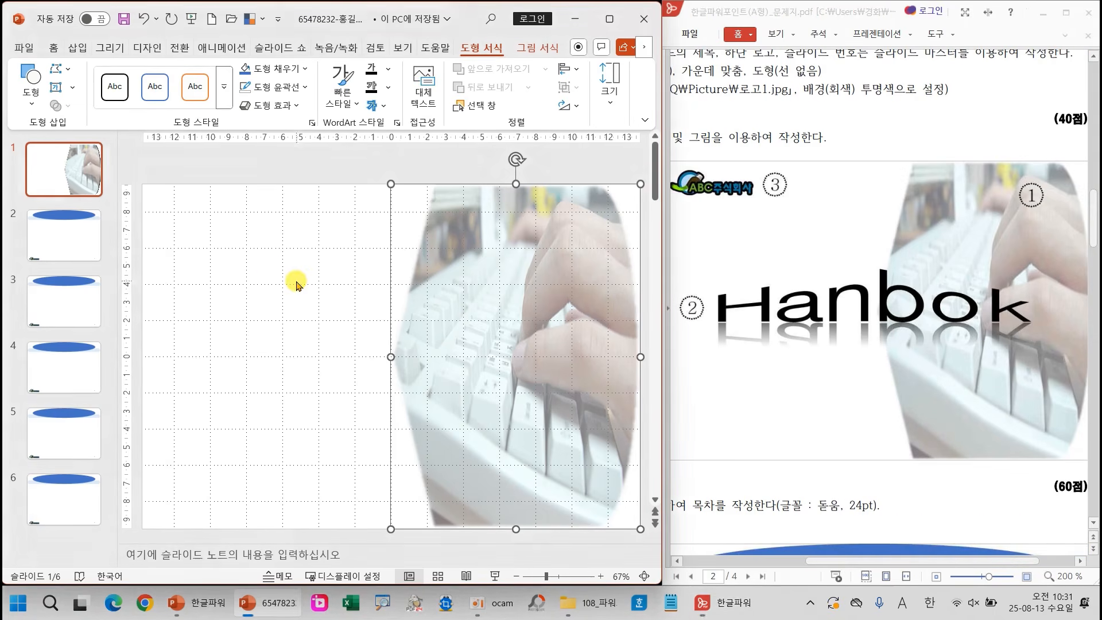
{"action": "left_click", "coordinate": [81, 49]}
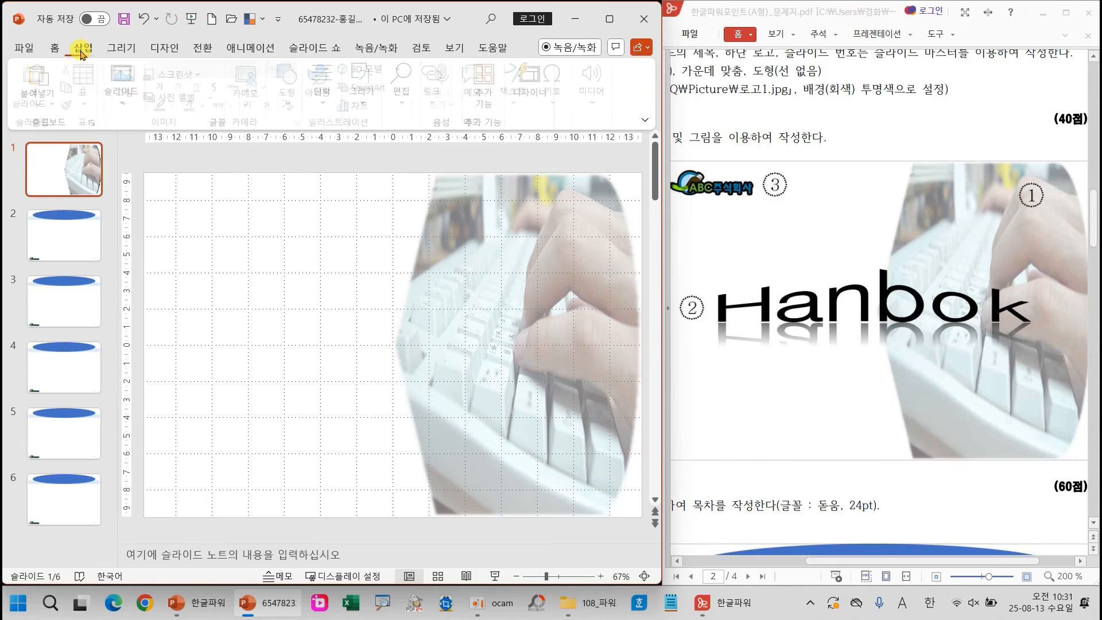
{"action": "left_click", "coordinate": [517, 107]}
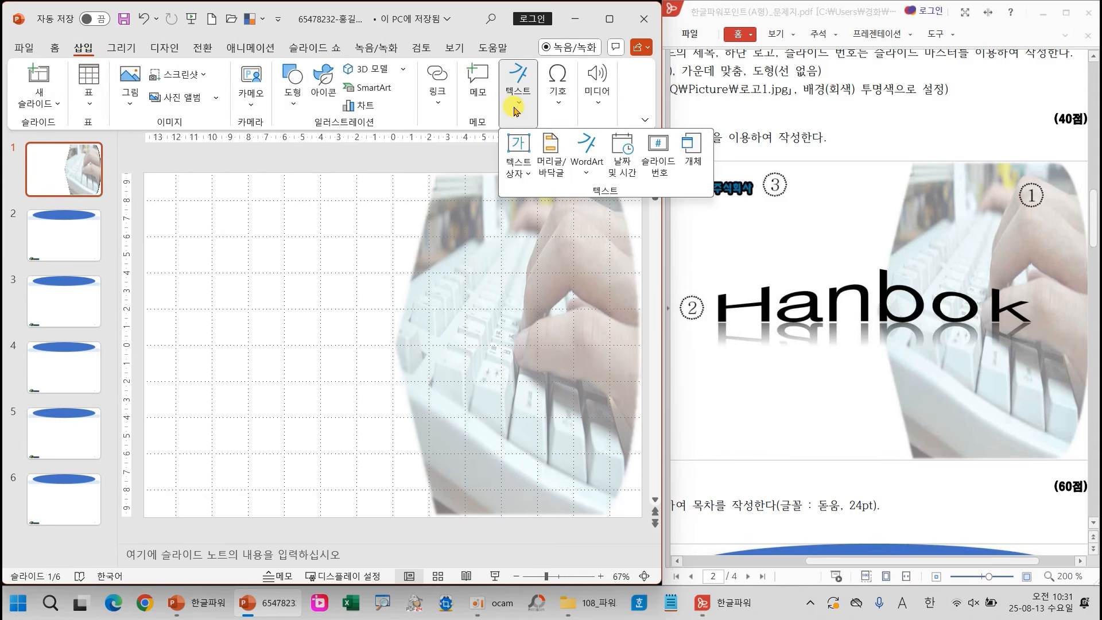
{"action": "left_click", "coordinate": [586, 172]}
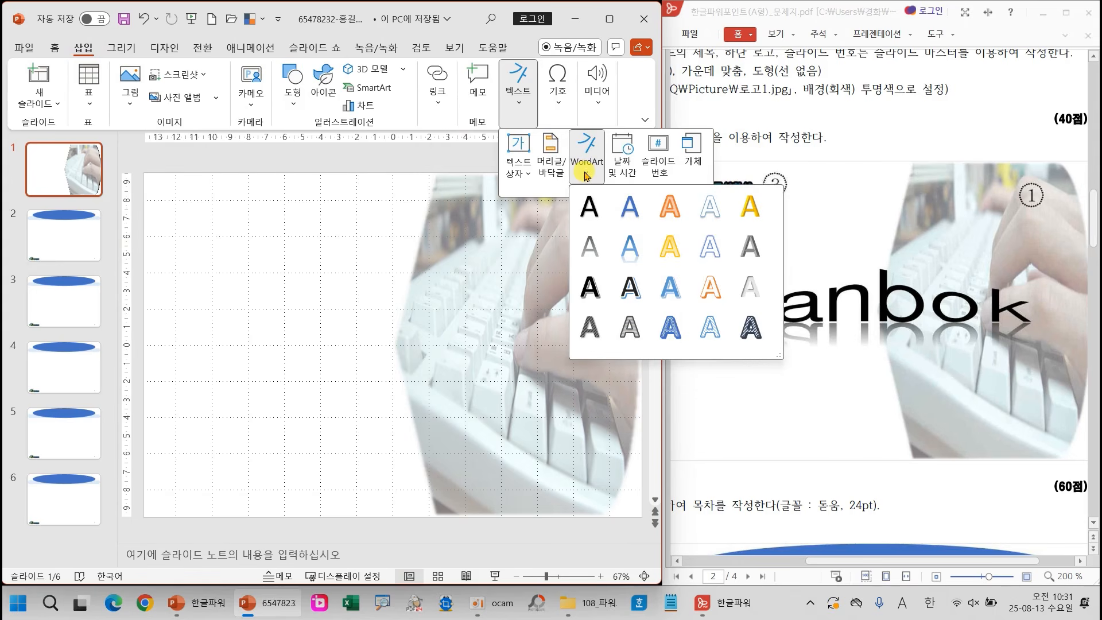
{"action": "left_click", "coordinate": [669, 206]}
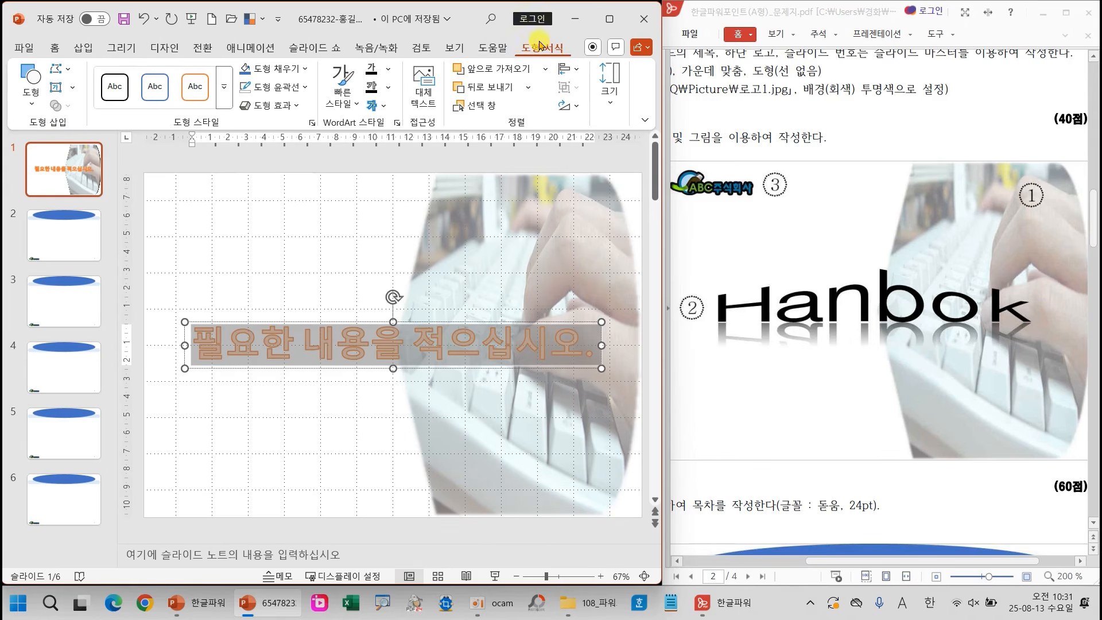
Clear the WordArt formatting from the new text and delete its placeholder wording
{"action": "left_click", "coordinate": [357, 107]}
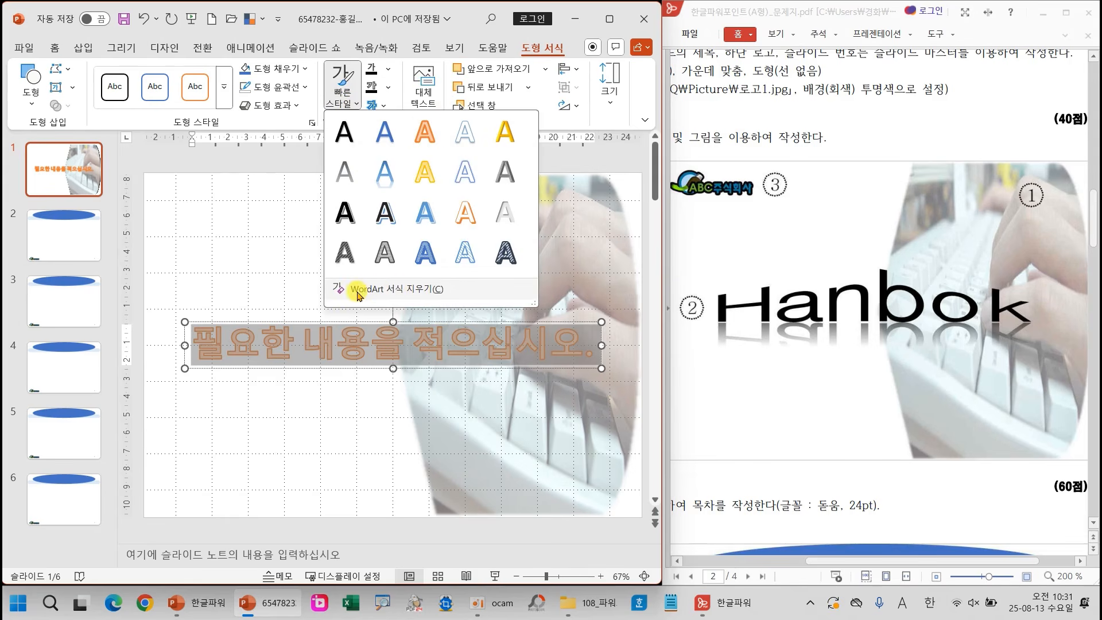
{"action": "left_click", "coordinate": [403, 293]}
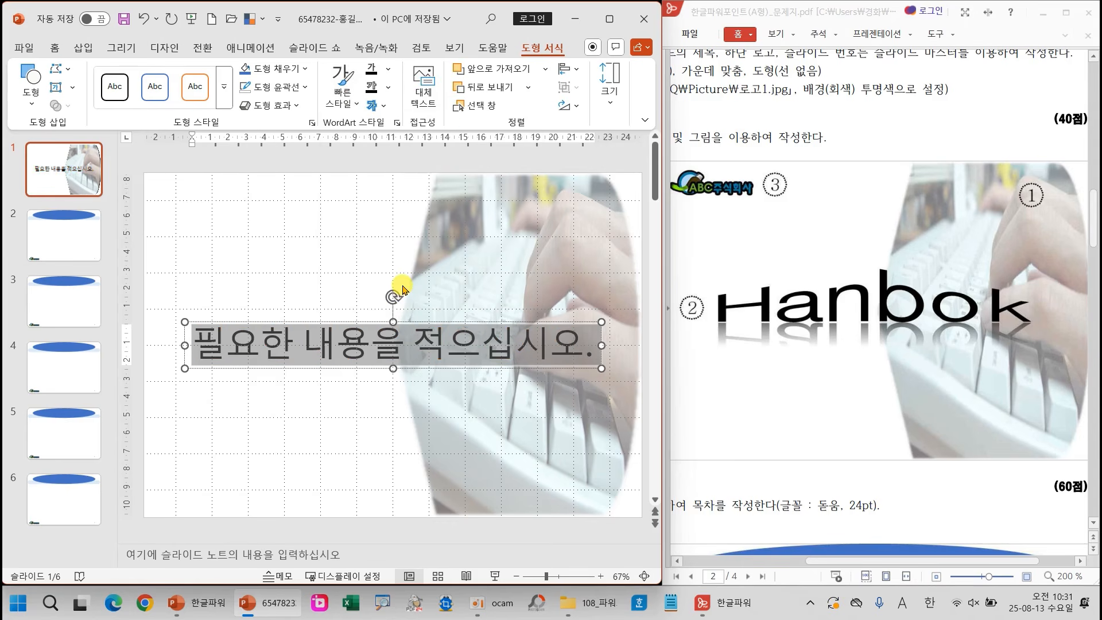
{"action": "key", "text": "Delete"}
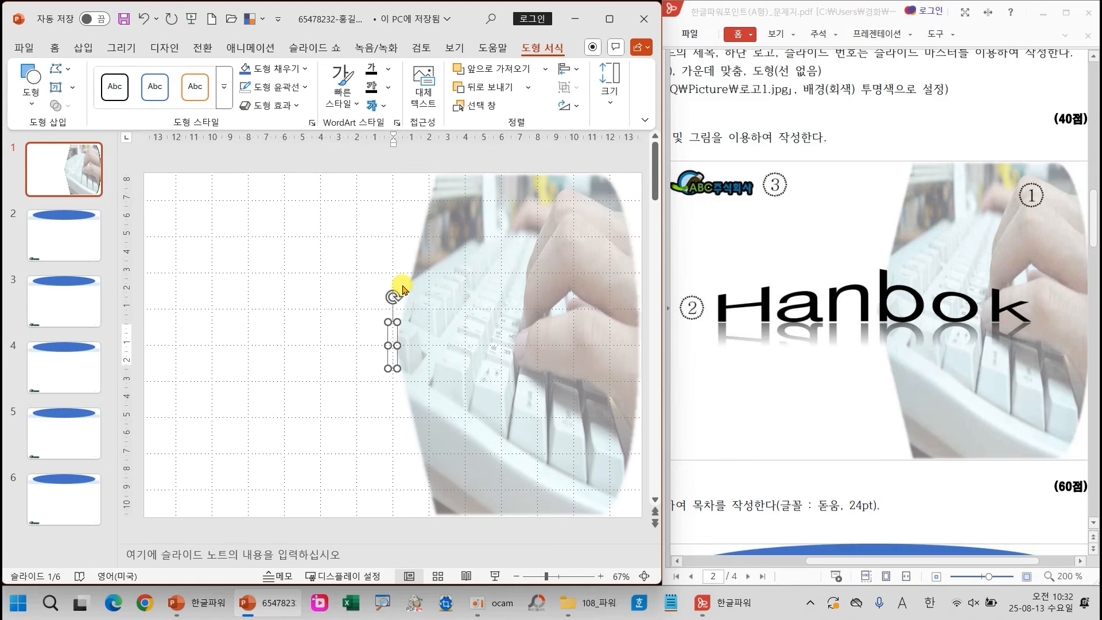
Enter "Hanbok" as the WordArt text and select its whole text box
{"action": "type", "text": "Ha"}
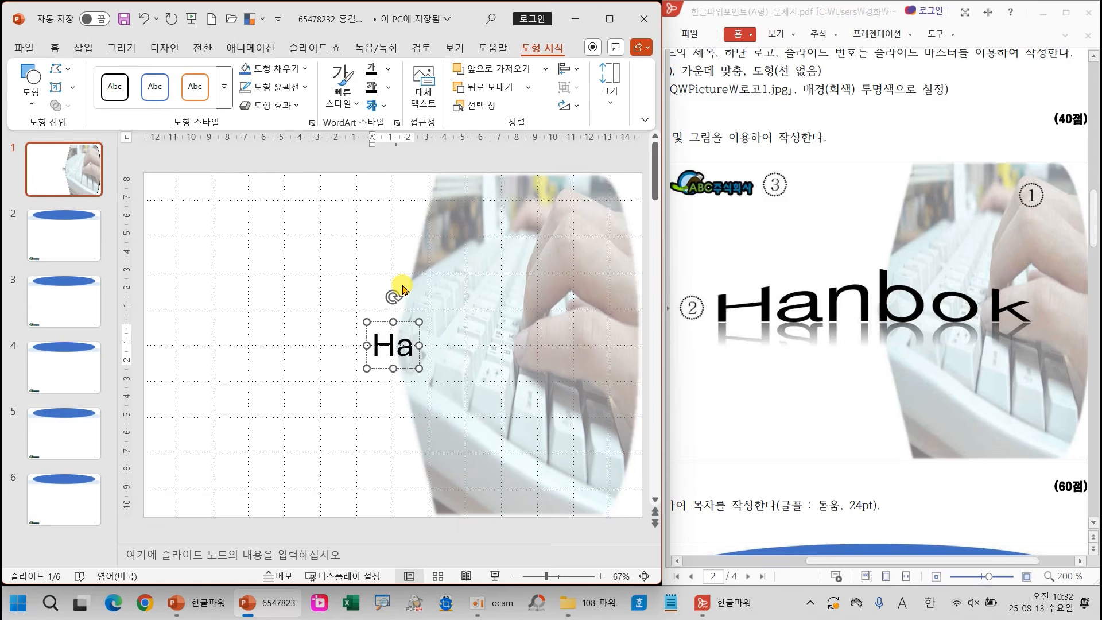
{"action": "type", "text": "nbok"}
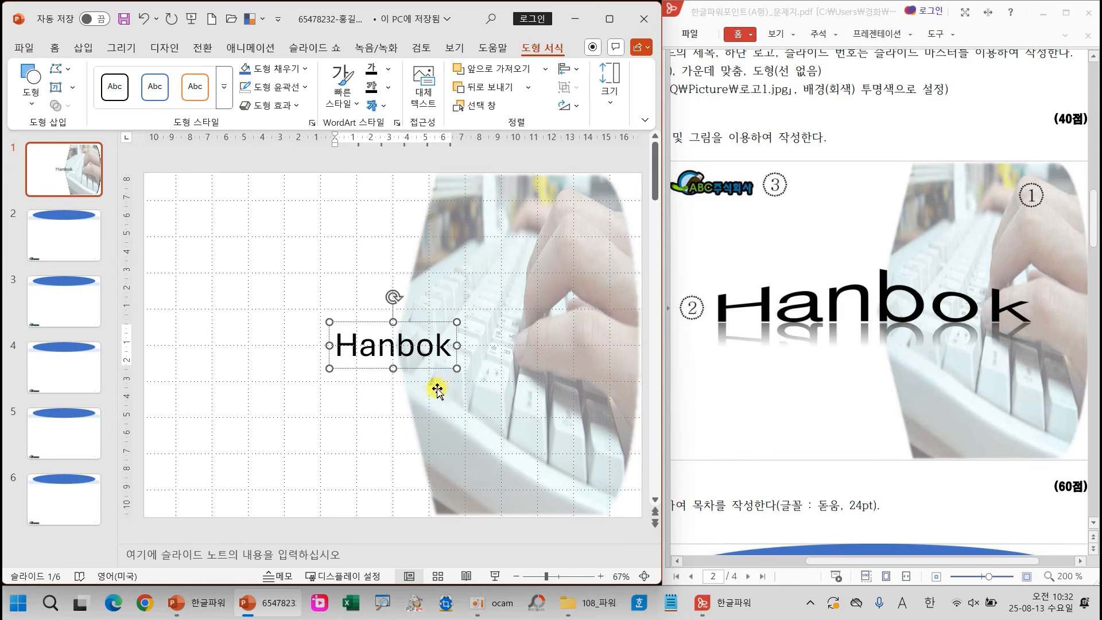
{"action": "left_click", "coordinate": [366, 369]}
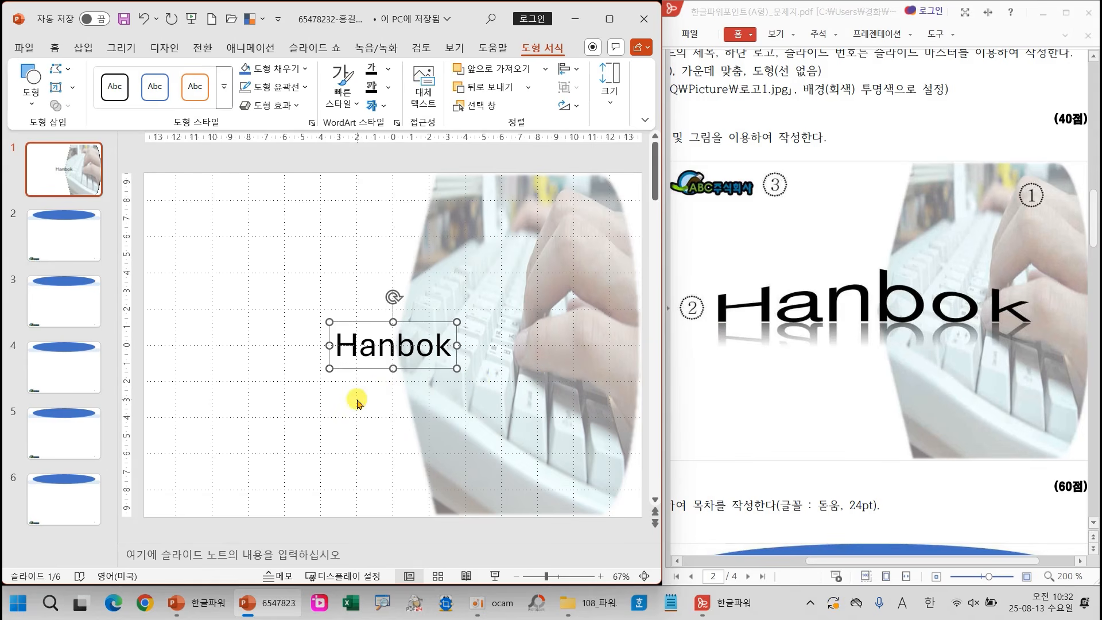
{"action": "left_click", "coordinate": [358, 344]}
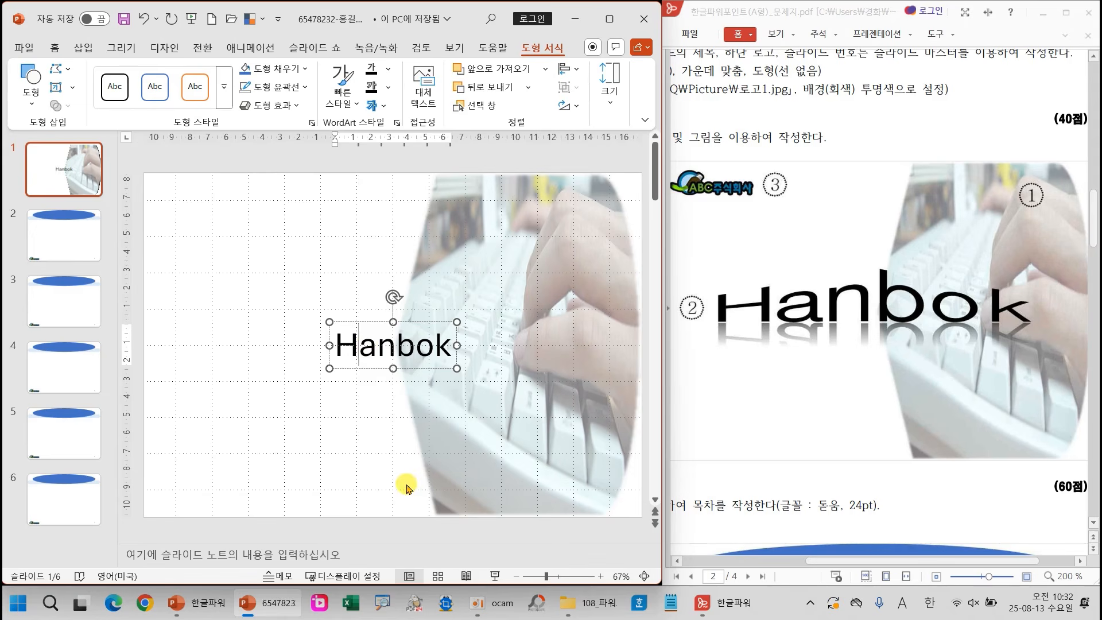
{"action": "left_click", "coordinate": [363, 369]}
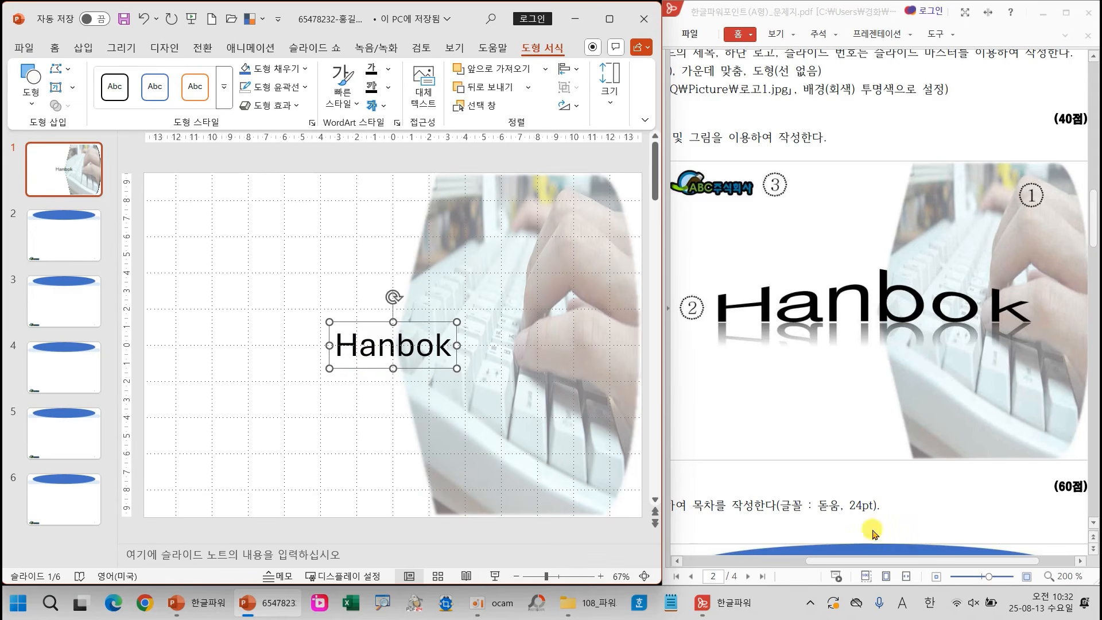
Check the WordArt conditions in the exam PDF and apply the upward triangle transform (삼각형: 위로) to the Hanbok WordArt
{"action": "left_click_drag", "start_coordinate": [861, 560], "coordinate": [745, 560]}
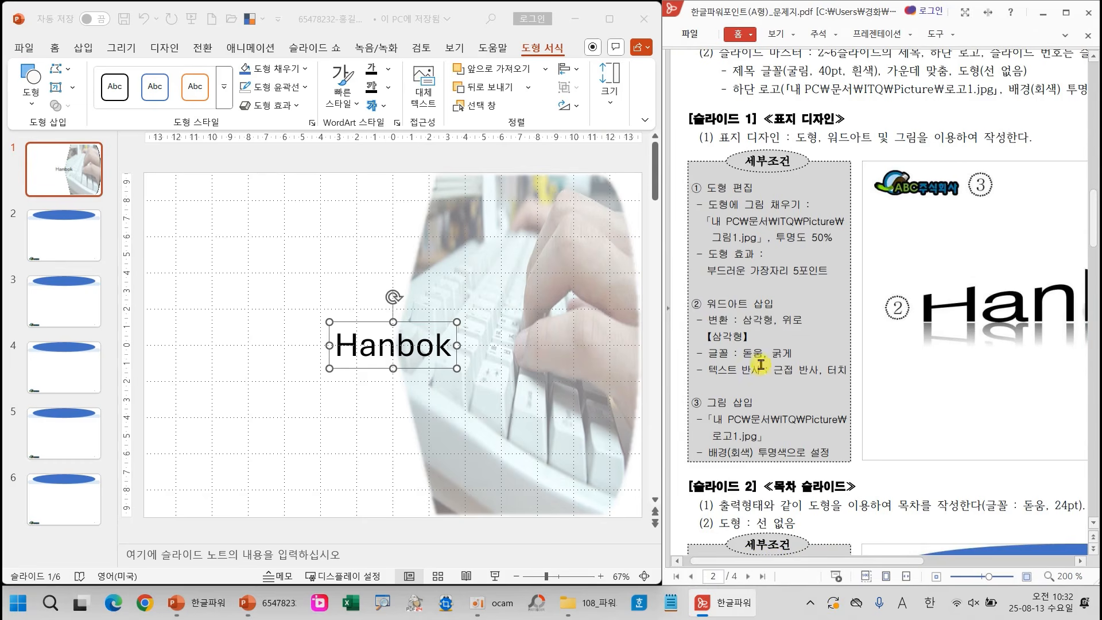
{"action": "left_click", "coordinate": [384, 108]}
{"action": "left_click", "coordinate": [384, 108]}
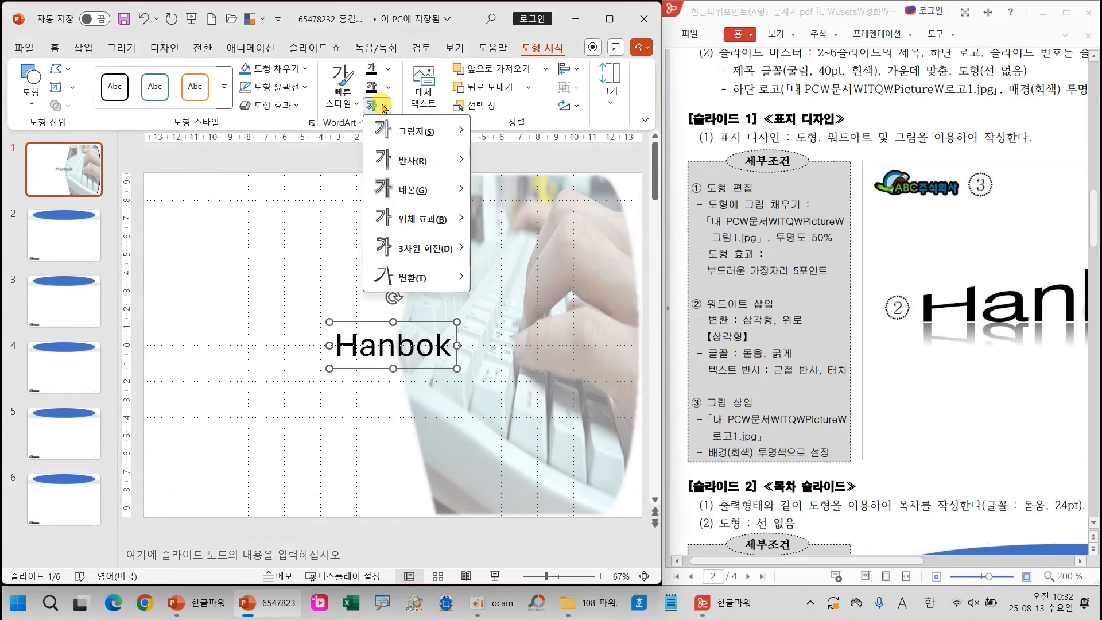
{"action": "mouse_move", "coordinate": [422, 277]}
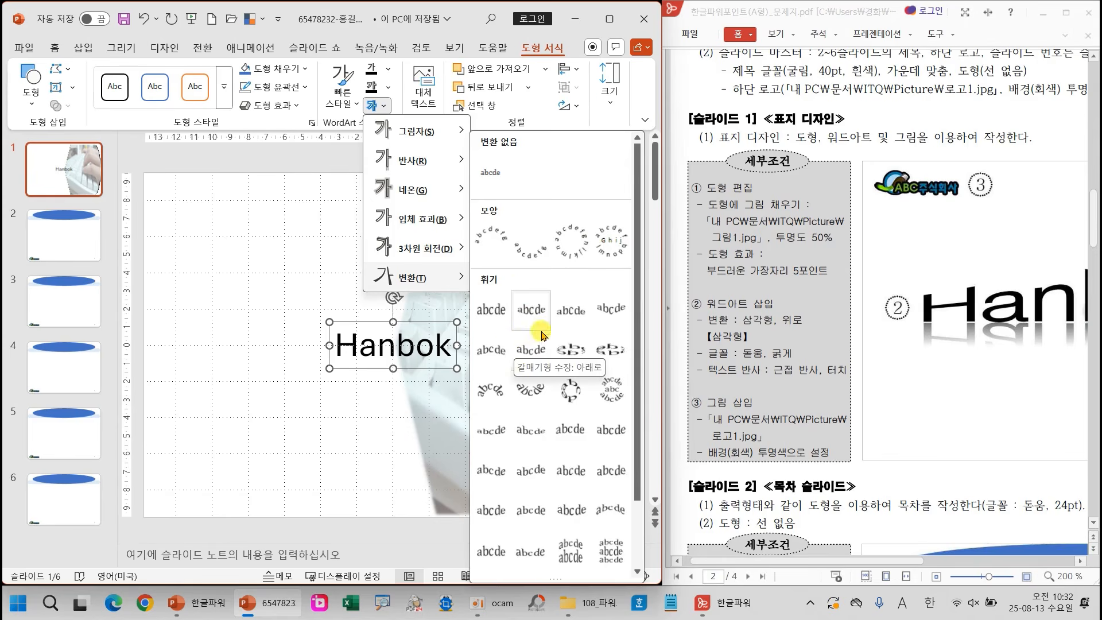
{"action": "left_click", "coordinate": [566, 310]}
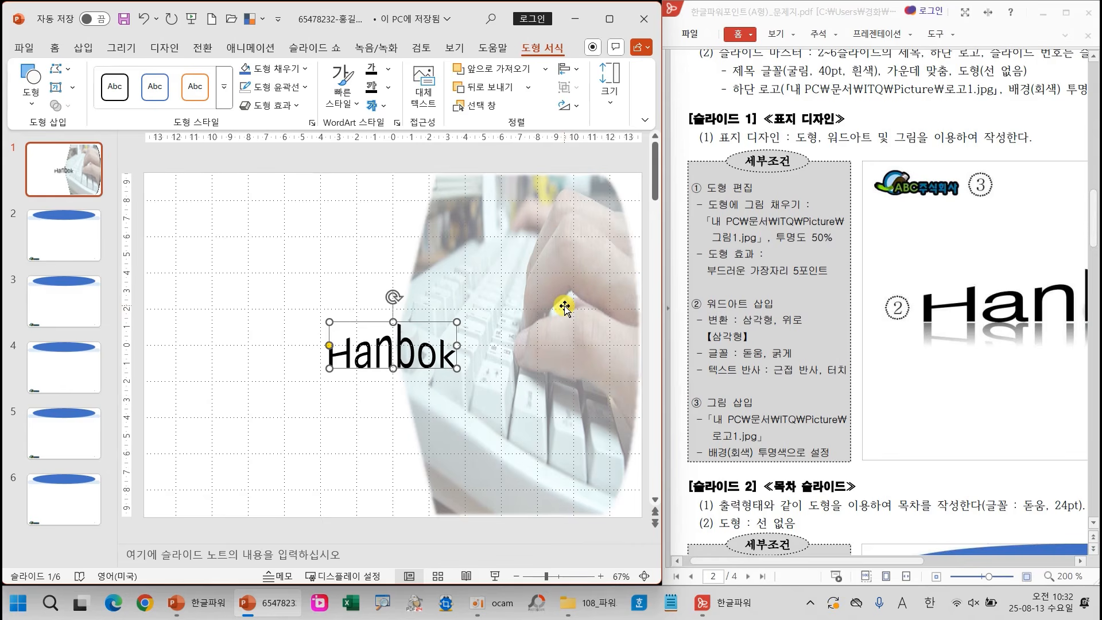
Apply the tight, touching text reflection (근접 반사, 터치) to the Hanbok WordArt
{"action": "left_click", "coordinate": [383, 107]}
{"action": "mouse_move", "coordinate": [414, 165]}
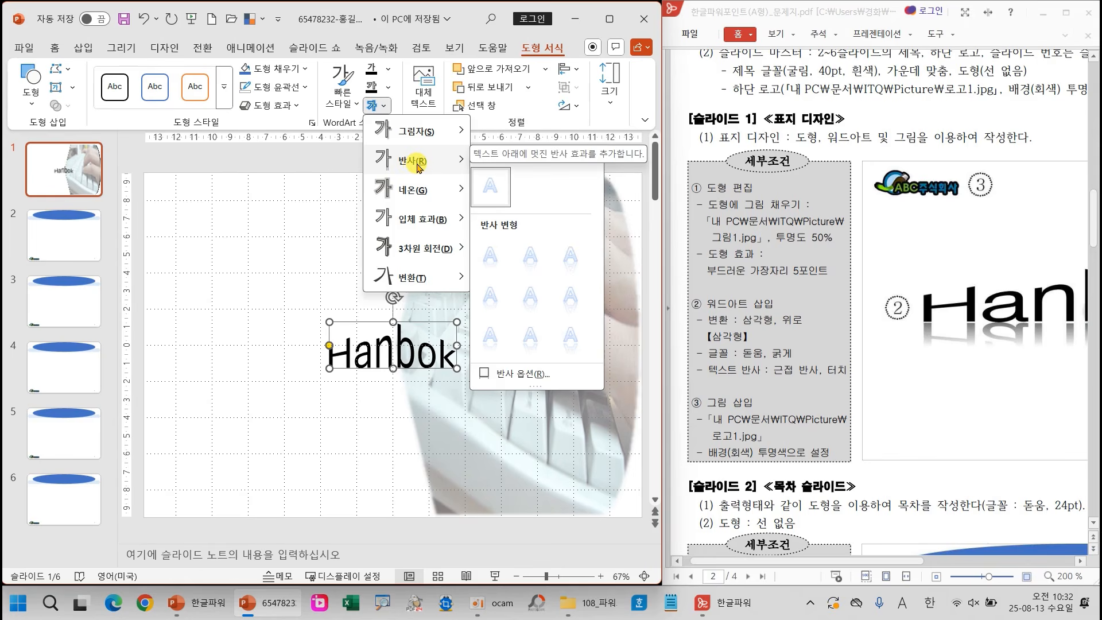
{"action": "left_click", "coordinate": [485, 256]}
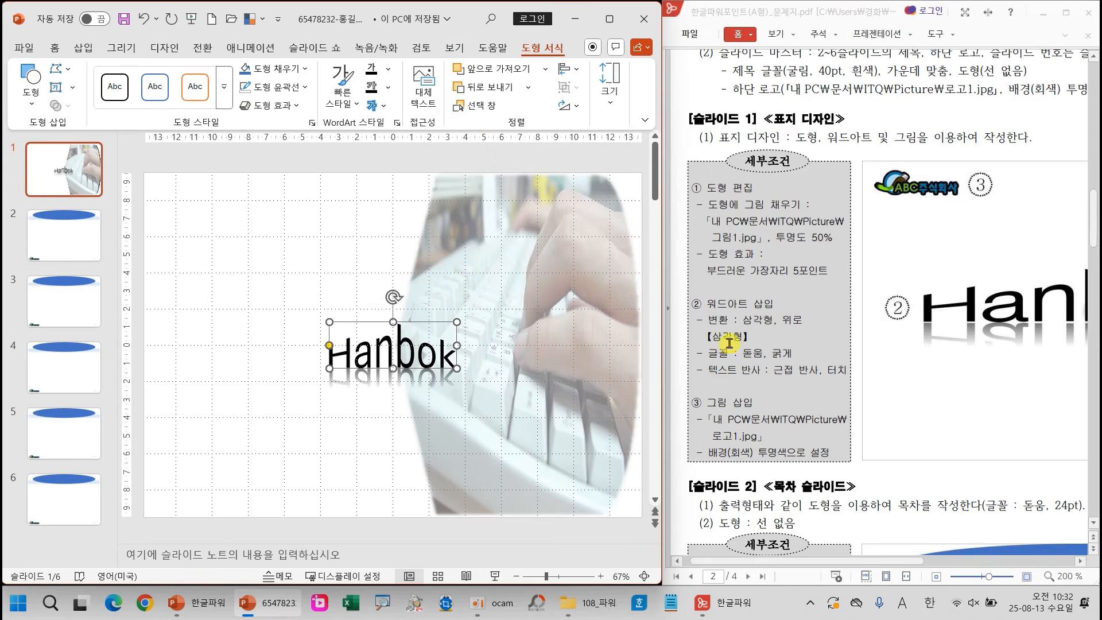
Try the 궁서 and 굴림 fonts on the Hanbok WordArt
{"action": "left_click", "coordinate": [51, 49]}
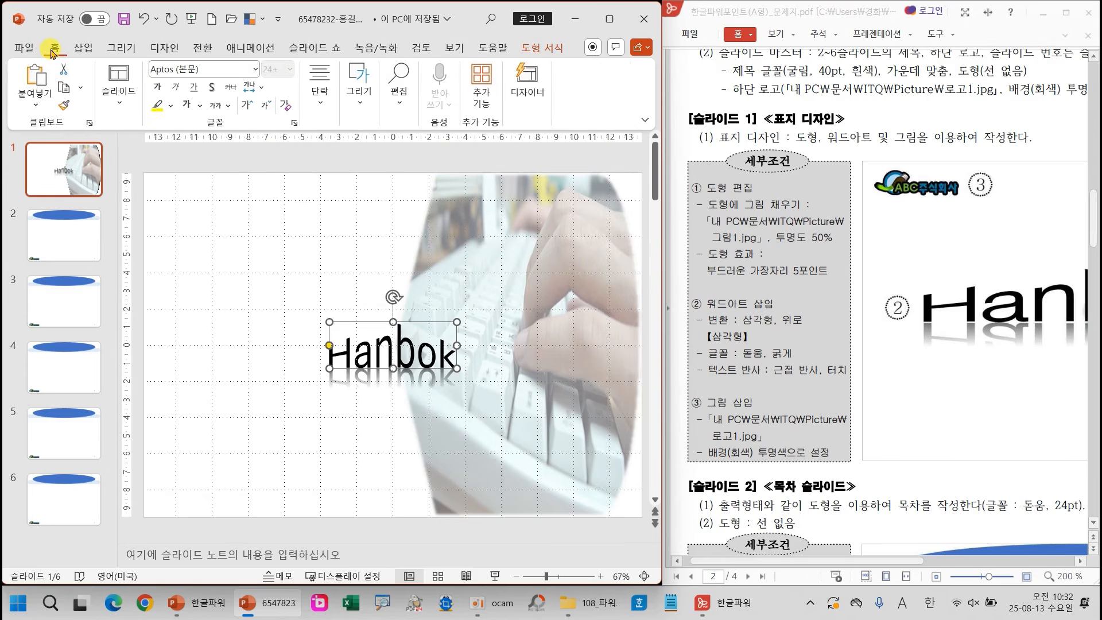
{"action": "left_click", "coordinate": [212, 74]}
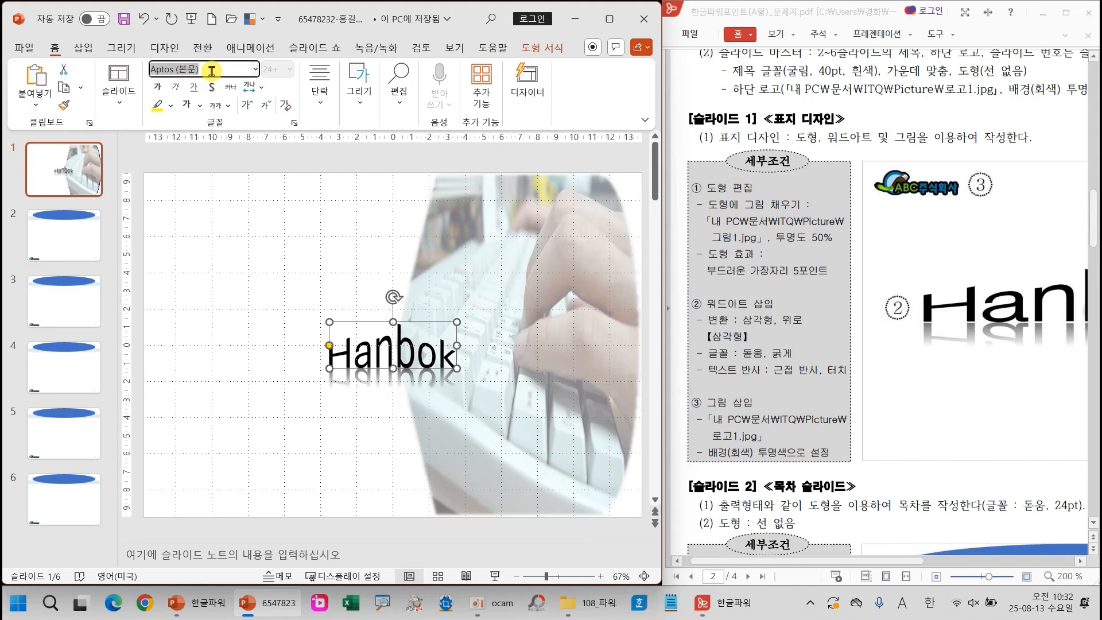
{"action": "type", "text": "ㄷ"}
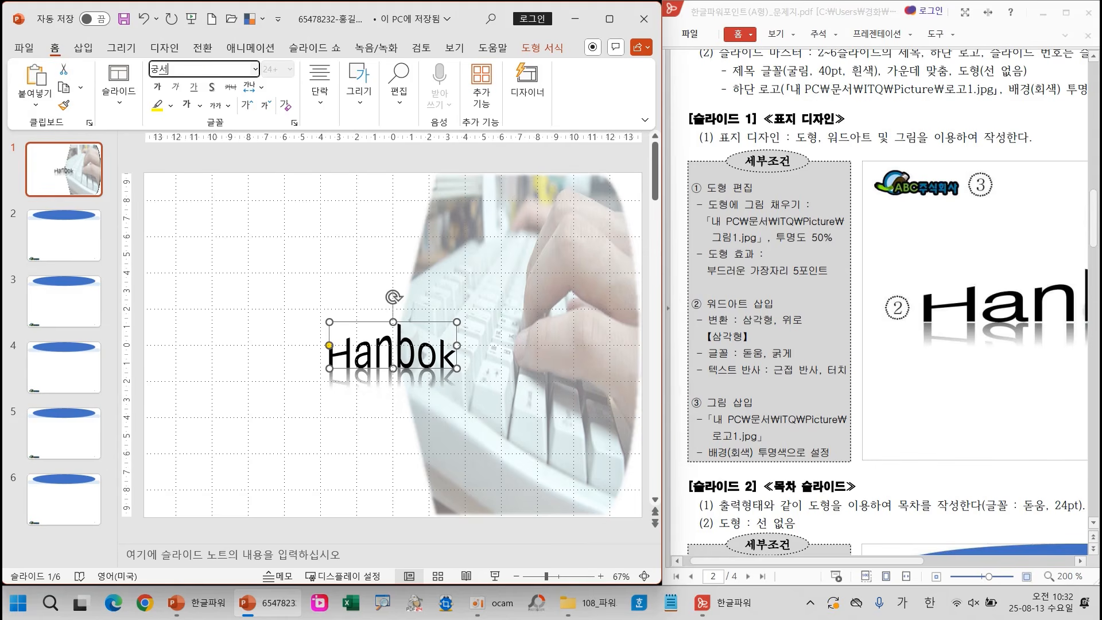
{"action": "type", "text": "서"}
{"action": "key", "text": "Return"}
{"action": "left_click", "coordinate": [205, 64]}
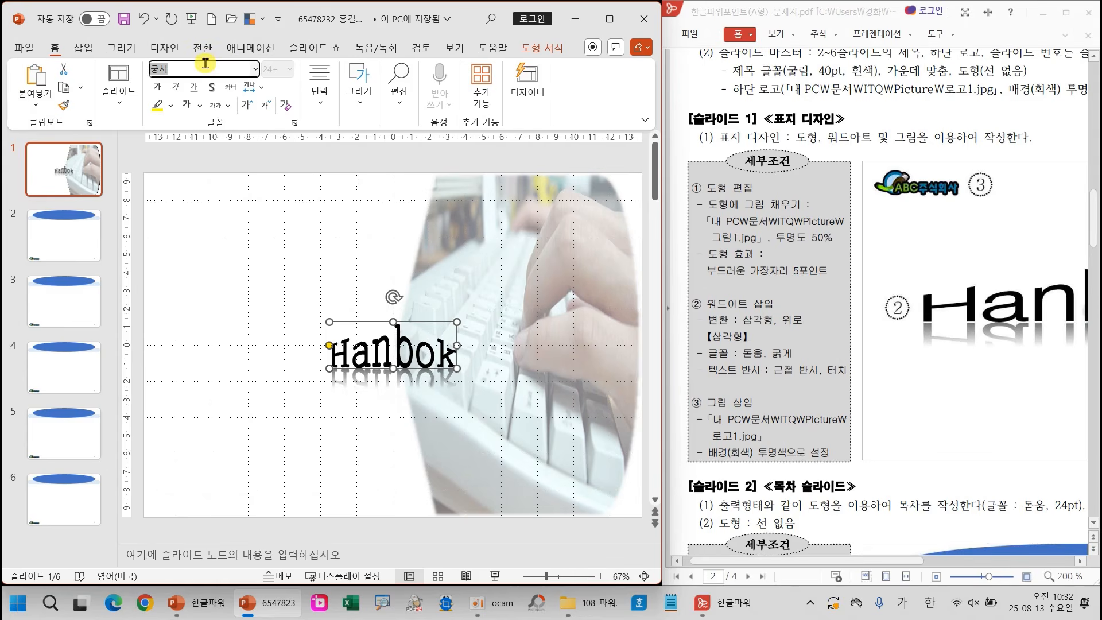
{"action": "key", "text": "Return"}
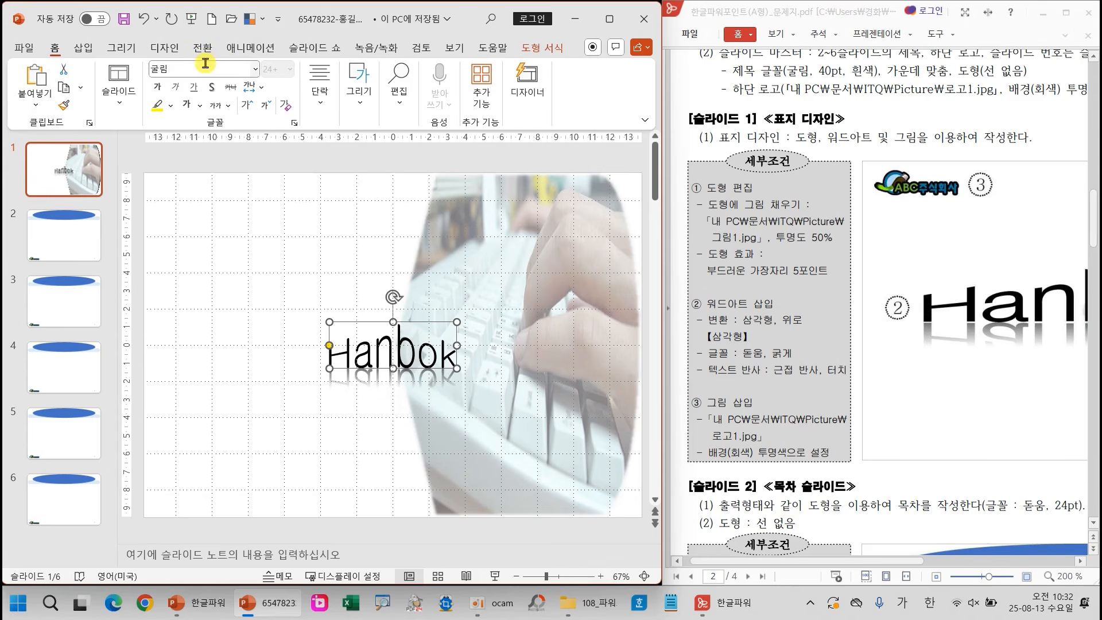
Set the Hanbok WordArt to the 돋움 font in bold
{"action": "left_click", "coordinate": [205, 63]}
{"action": "type", "text": "돋움"}
{"action": "key", "text": "Return"}
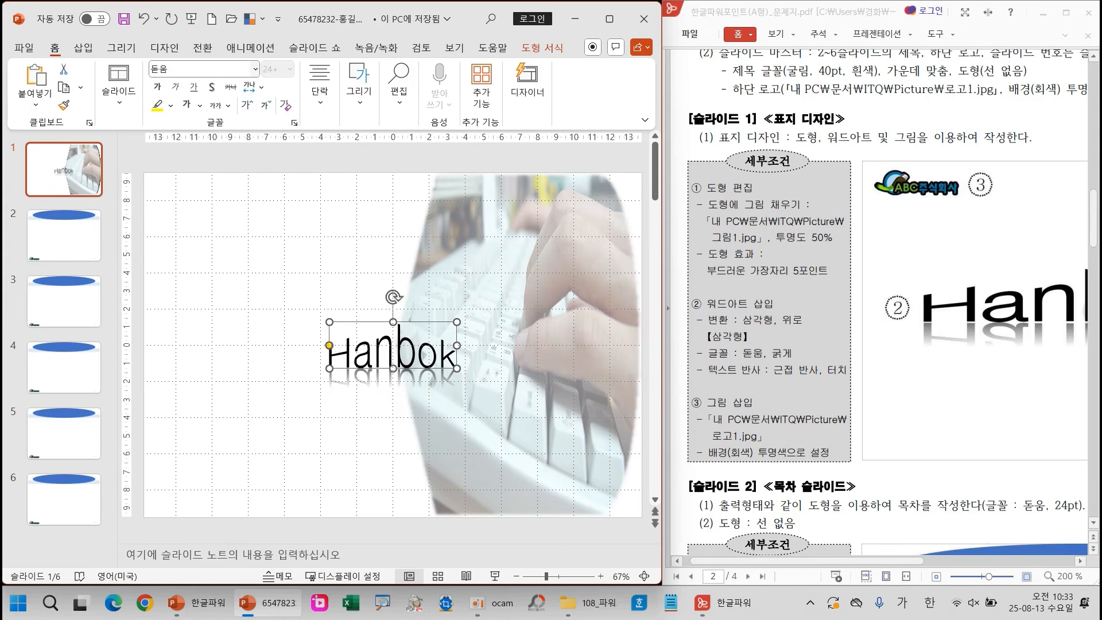
{"action": "left_click", "coordinate": [256, 69]}
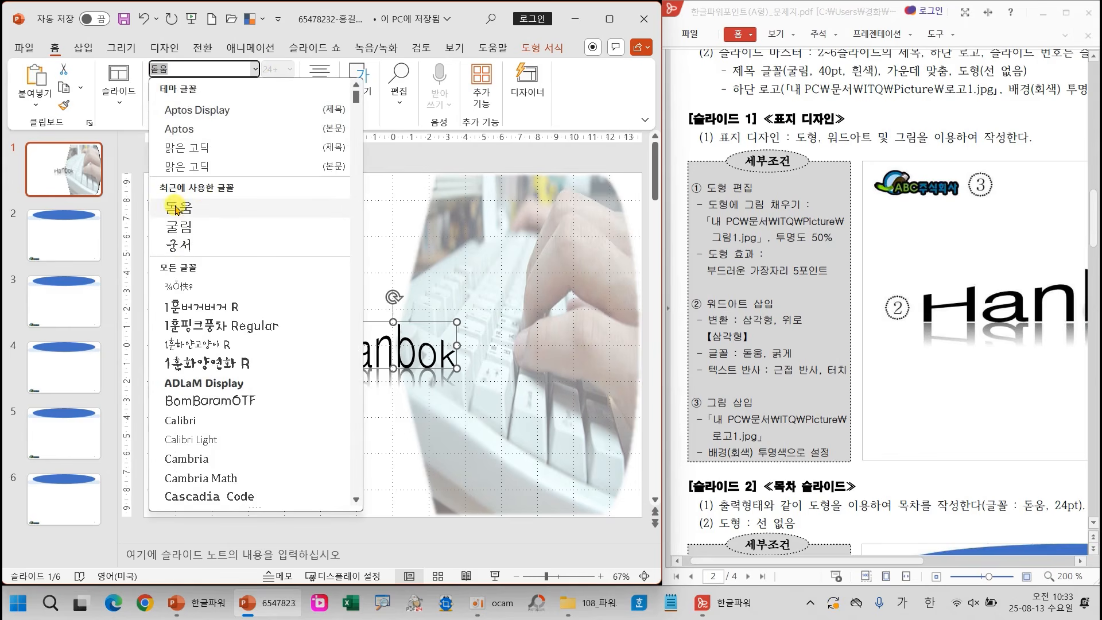
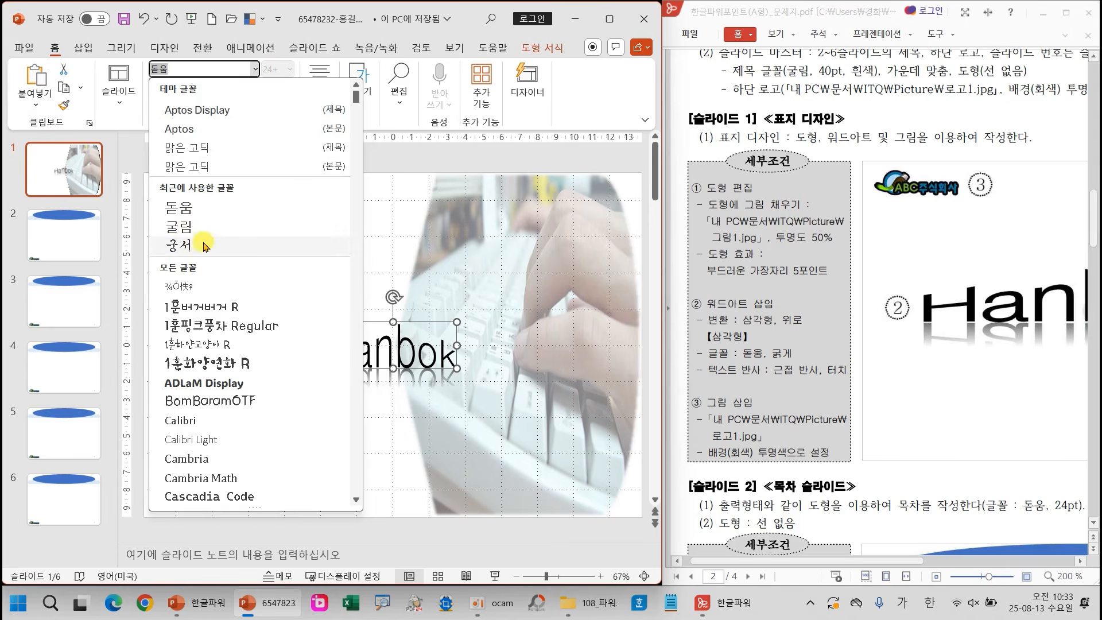
{"action": "left_click", "coordinate": [185, 212]}
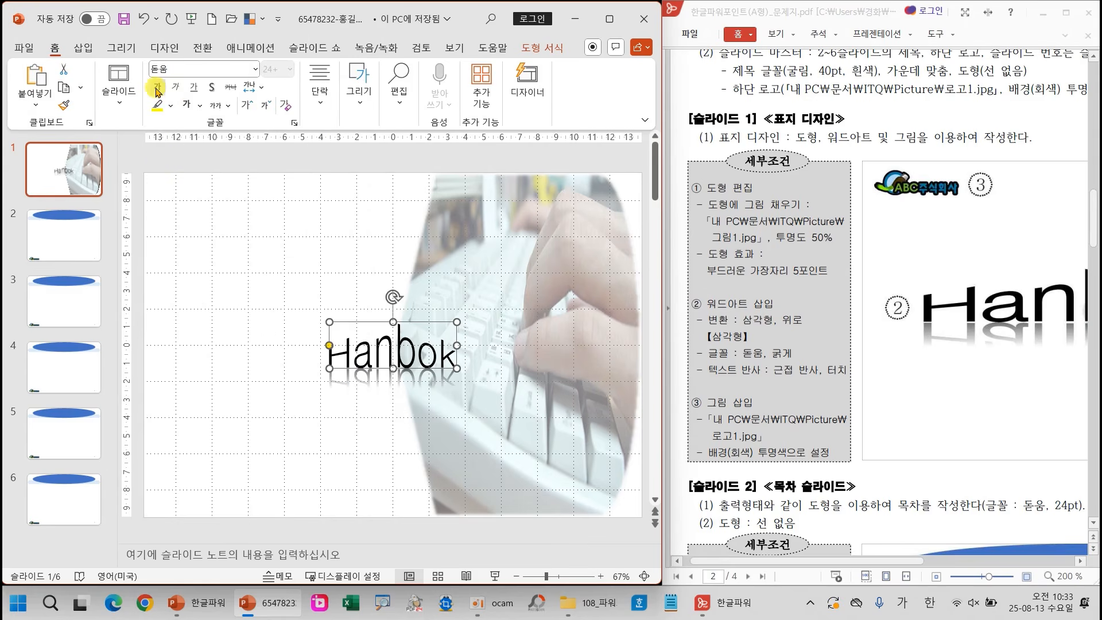
Enlarge and stretch the Hanbok WordArt across the middle of the slide so it overlaps the picture-filled shape as in the sample
{"action": "left_click_drag", "start_coordinate": [327, 321], "coordinate": [192, 281]}
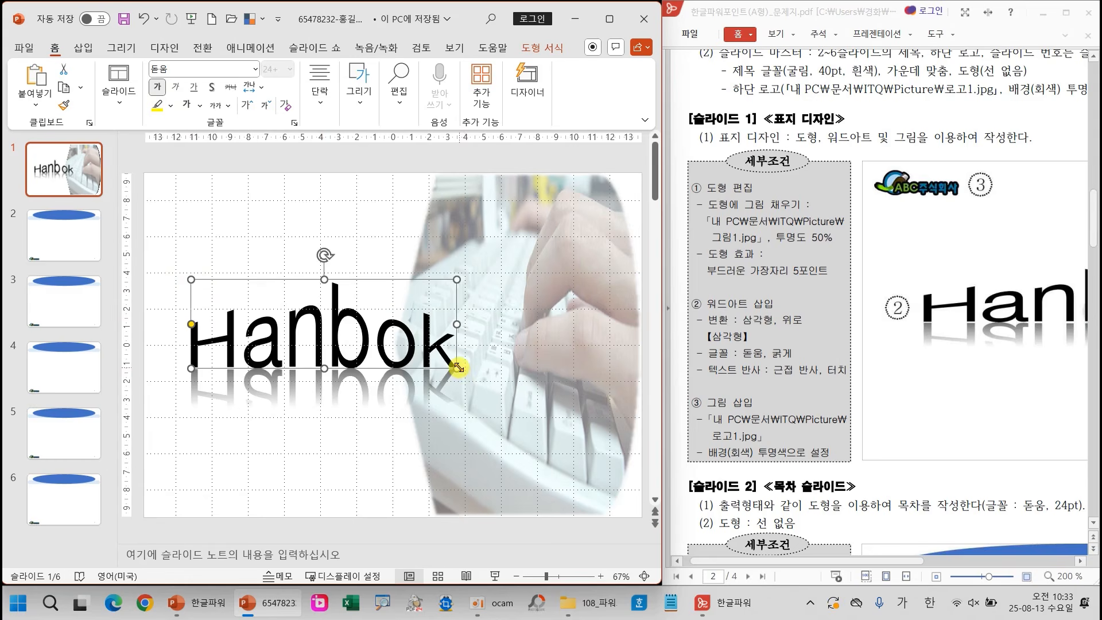
{"action": "left_click_drag", "start_coordinate": [458, 367], "coordinate": [511, 382]}
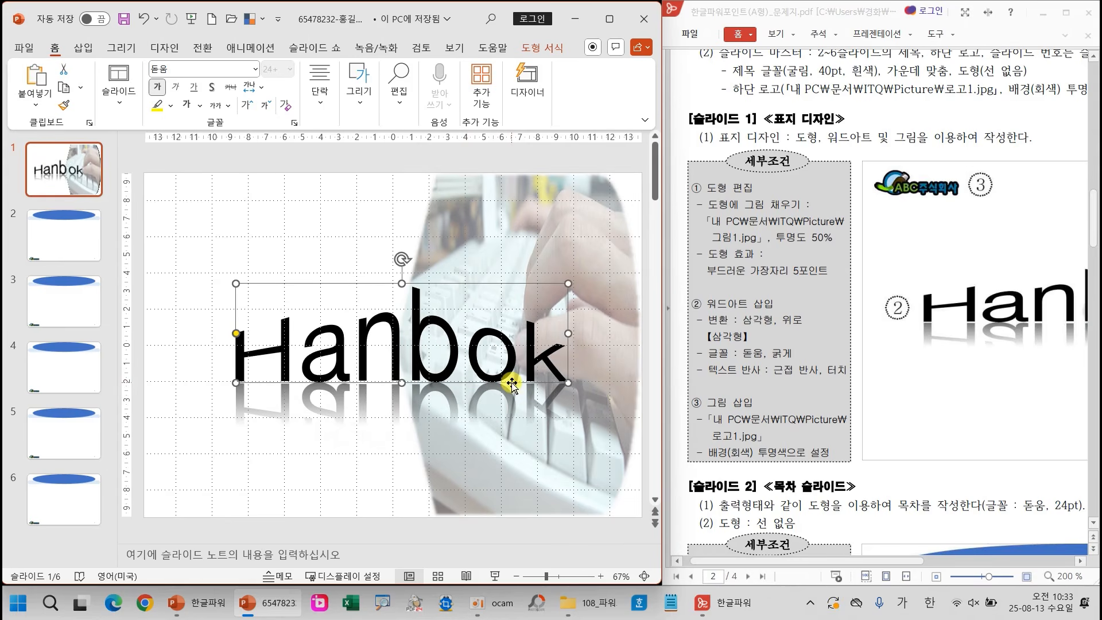
{"action": "left_click_drag", "start_coordinate": [570, 283], "coordinate": [598, 287]}
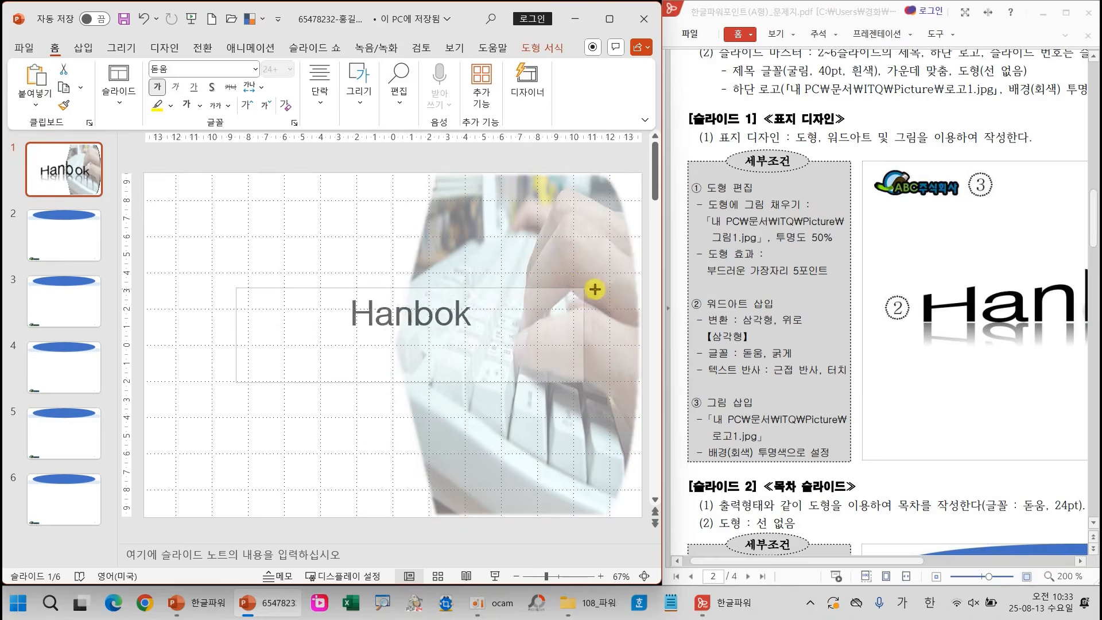
{"action": "left_click_drag", "start_coordinate": [510, 386], "coordinate": [483, 375]}
{"action": "left_click_drag", "start_coordinate": [591, 288], "coordinate": [581, 289]}
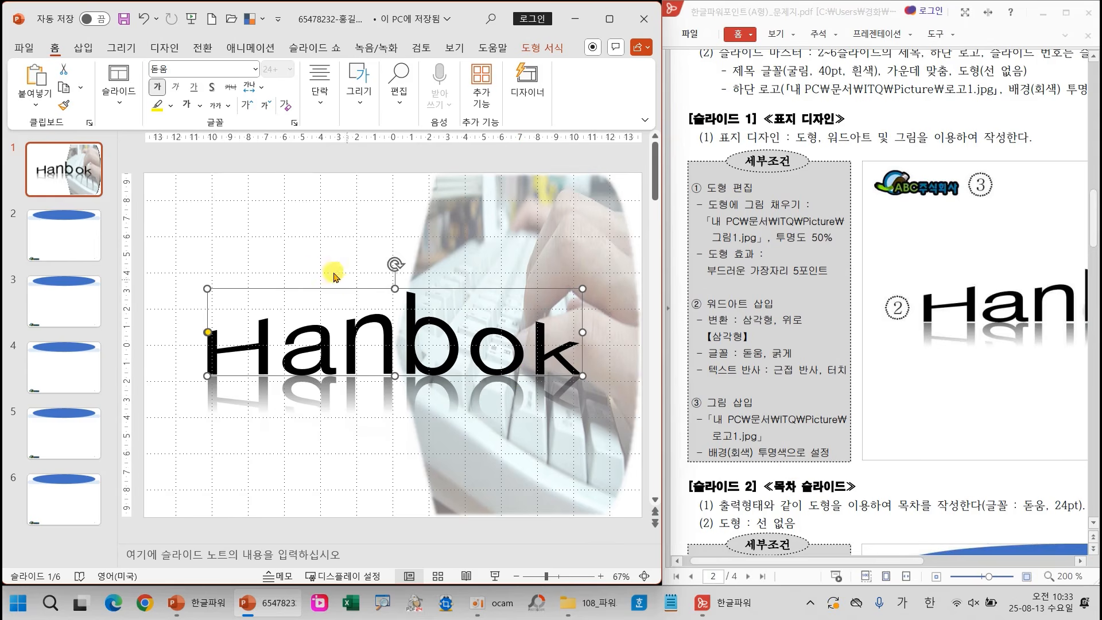
Insert the picture 로고1.jpg from the ITQ Picture folder and place it in the slide's upper-left corner
{"action": "left_click", "coordinate": [267, 243]}
{"action": "left_click", "coordinate": [83, 47]}
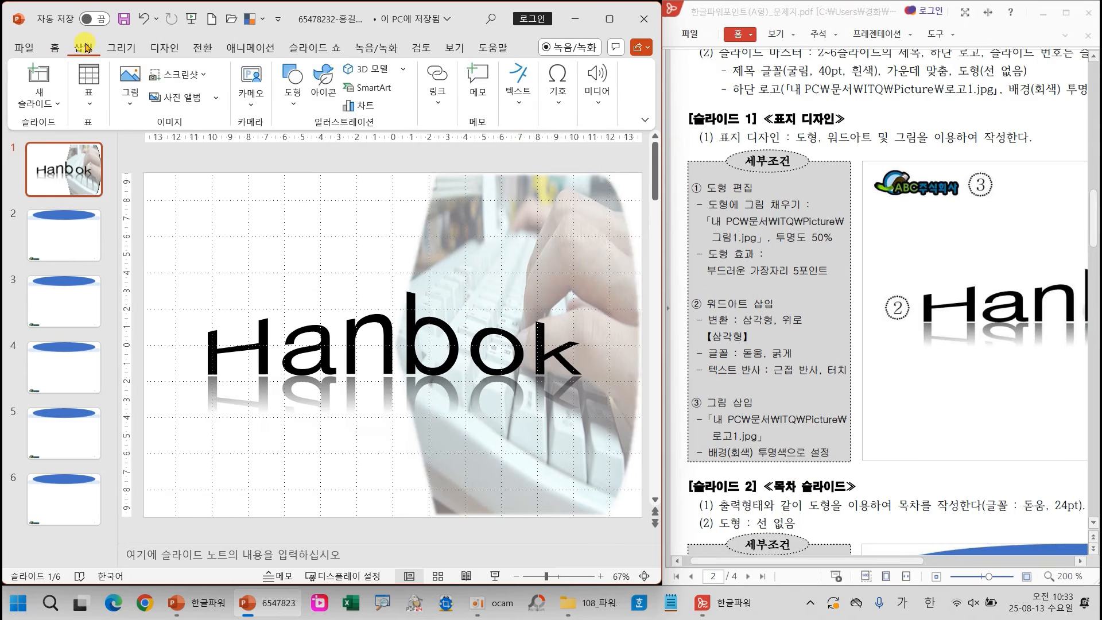
{"action": "left_click", "coordinate": [130, 80]}
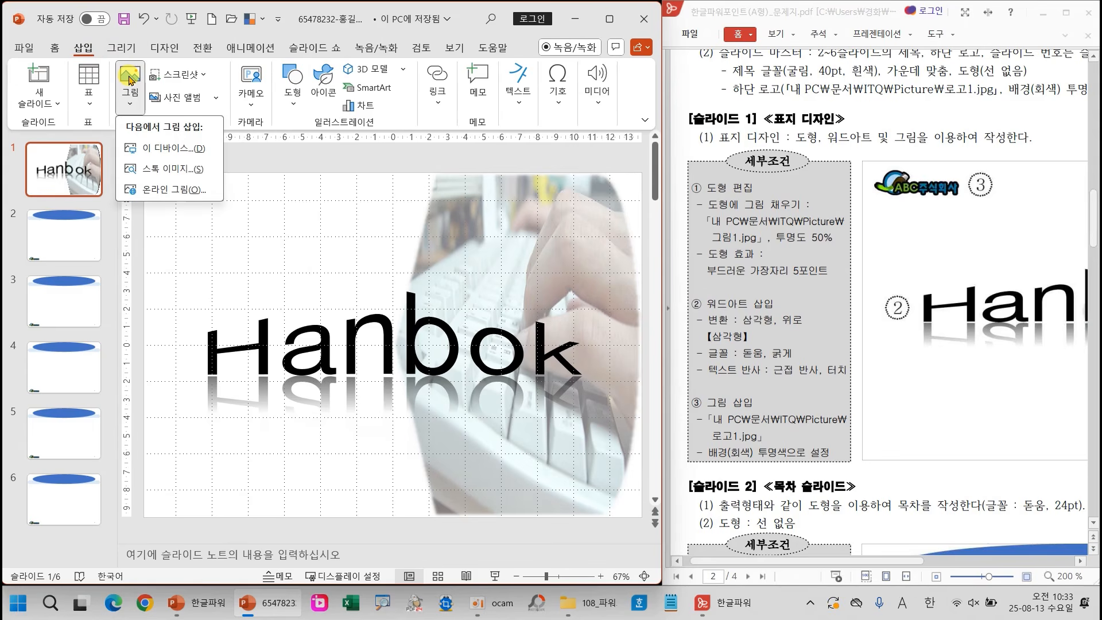
{"action": "left_click", "coordinate": [172, 148]}
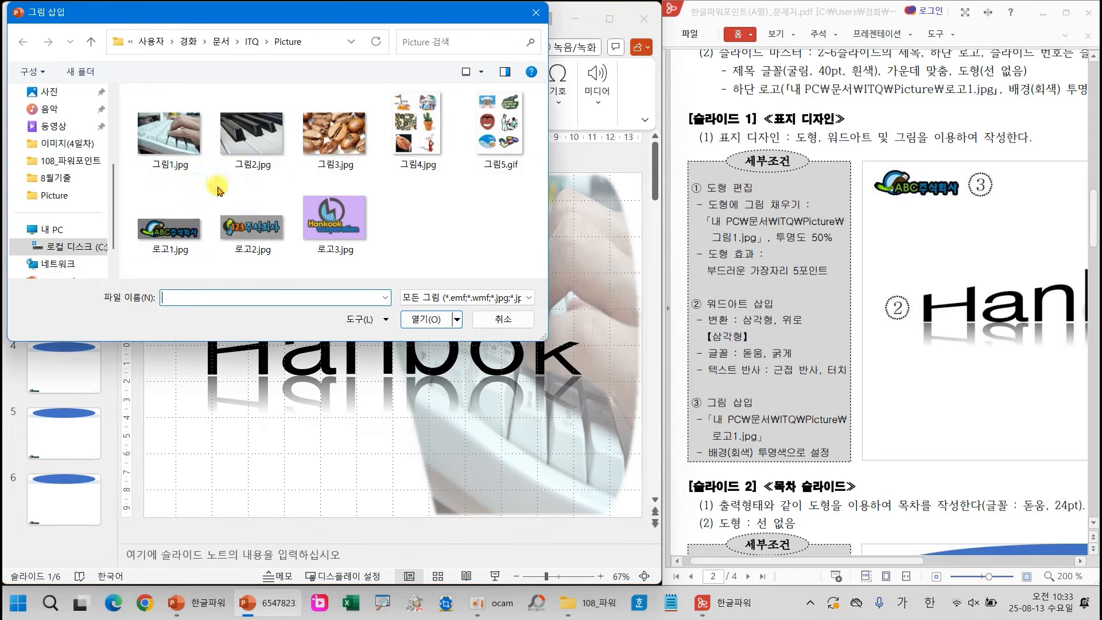
{"action": "left_click", "coordinate": [183, 233]}
{"action": "left_click", "coordinate": [426, 319]}
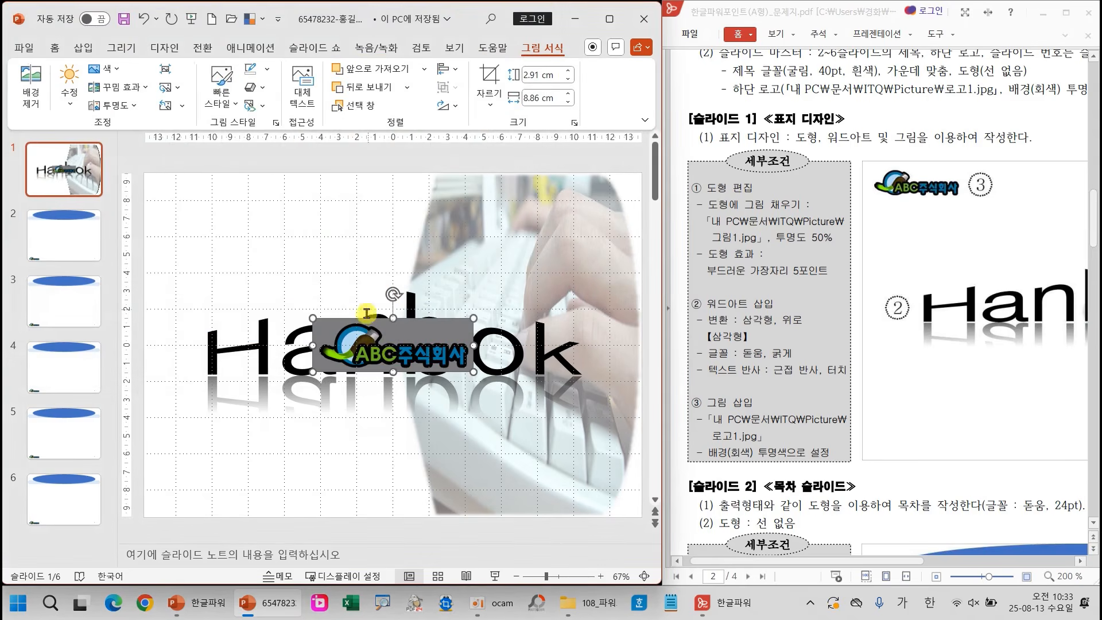
{"action": "left_click_drag", "start_coordinate": [390, 343], "coordinate": [220, 200]}
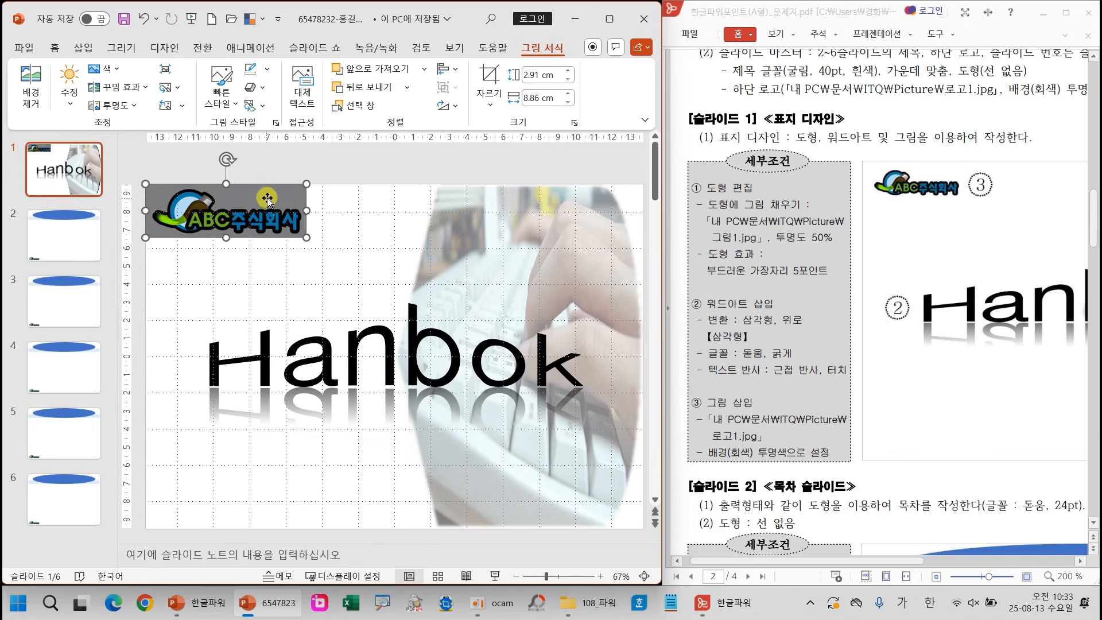
Make the logo's gray background transparent and shrink the logo to about 1.78 cm by 5.42 cm in the slide's upper-left corner
{"action": "left_click", "coordinate": [104, 68]}
{"action": "left_click", "coordinate": [148, 351]}
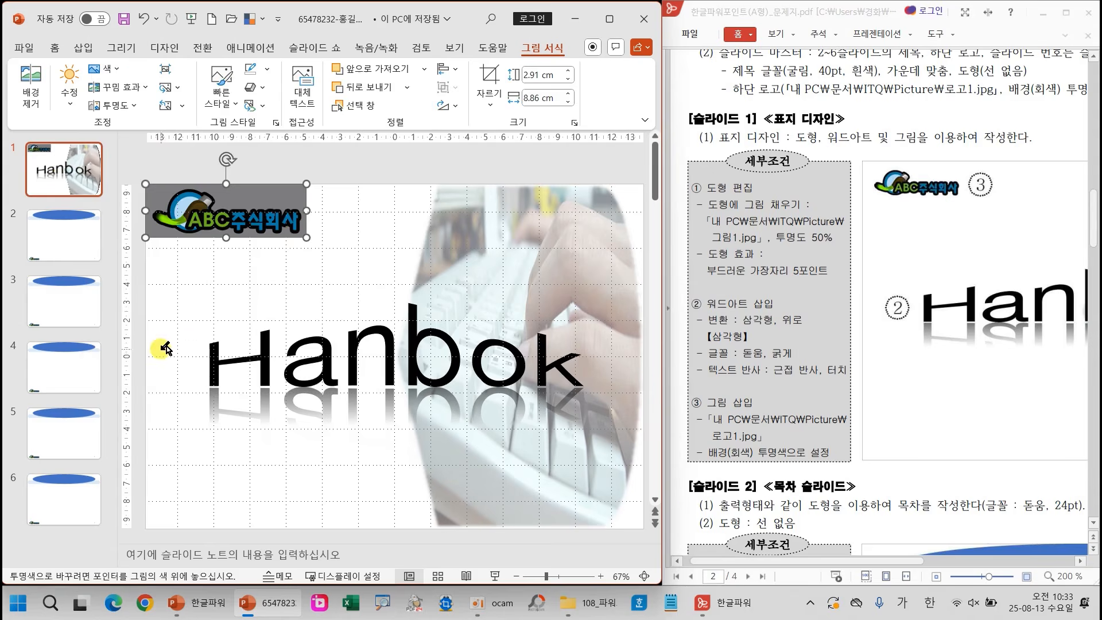
{"action": "left_click", "coordinate": [258, 198]}
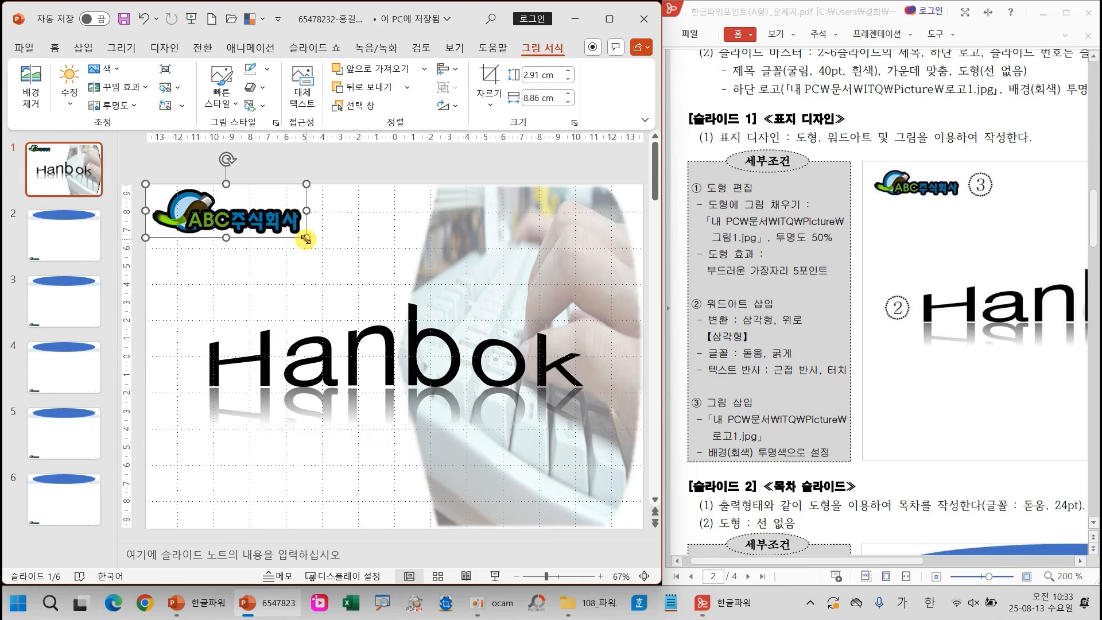
{"action": "left_click_drag", "start_coordinate": [306, 238], "coordinate": [199, 215]}
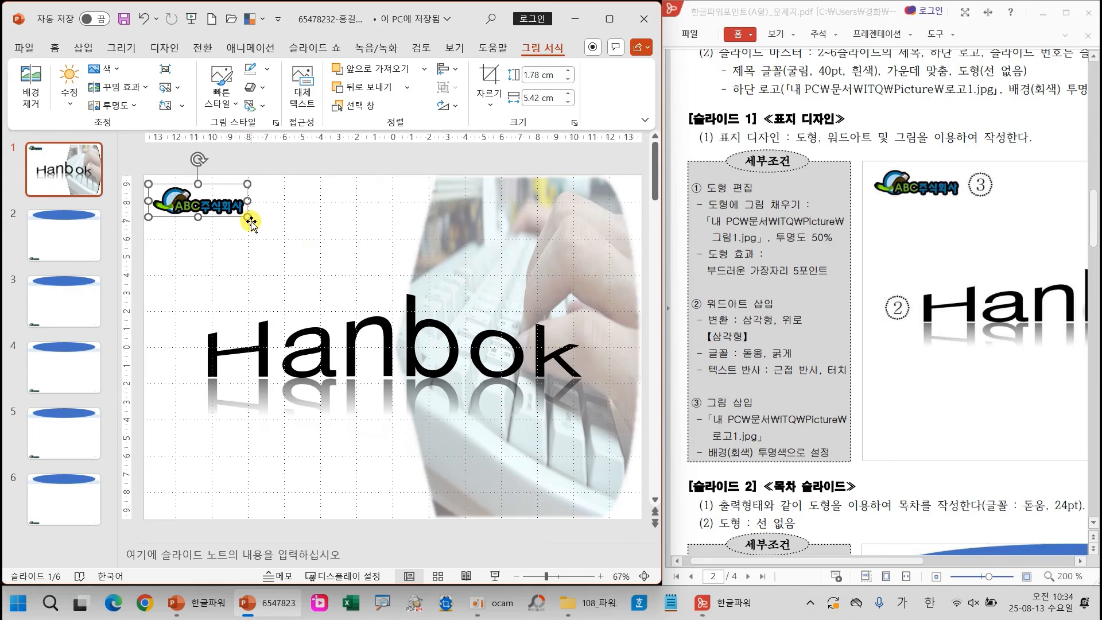
{"action": "left_click", "coordinate": [233, 253]}
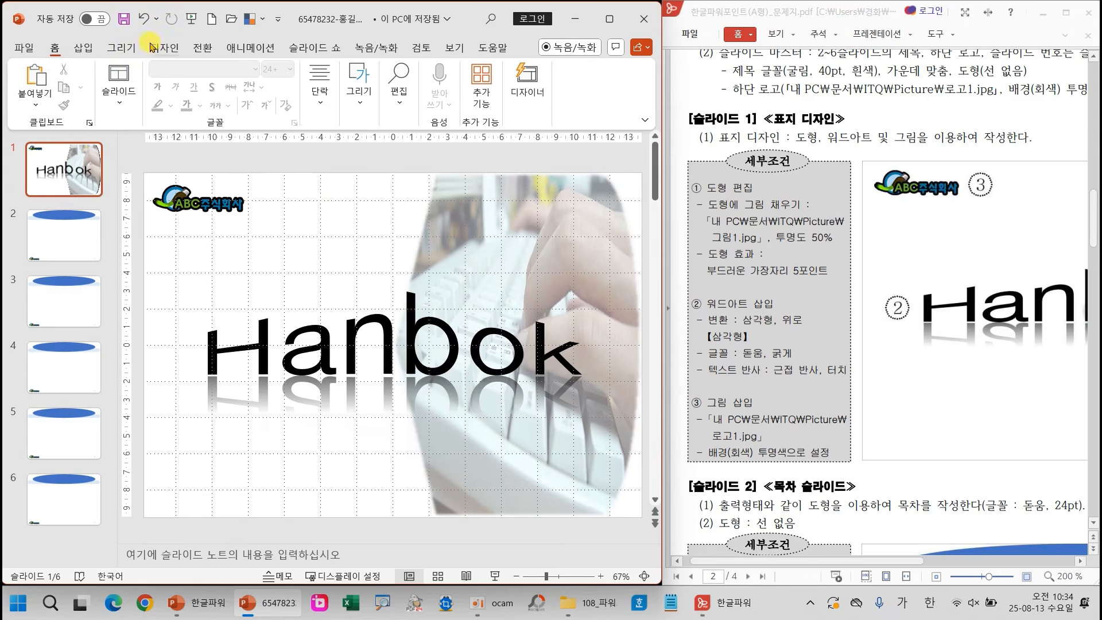
Save the presentation with the finished cover and open slide 2
{"action": "left_click", "coordinate": [123, 21]}
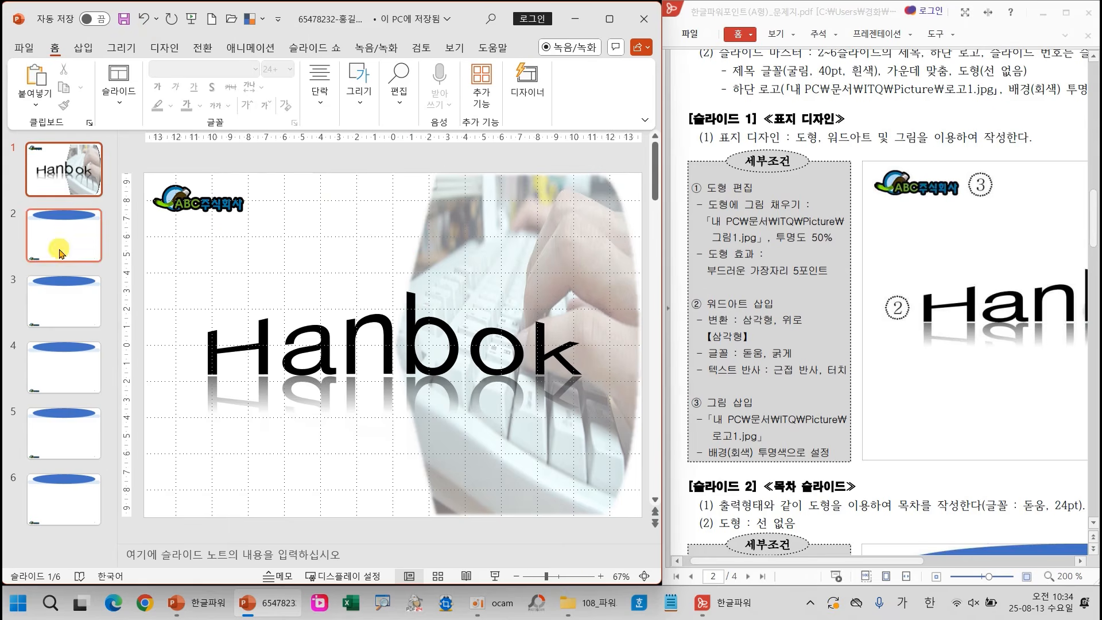
{"action": "left_click", "coordinate": [76, 252]}
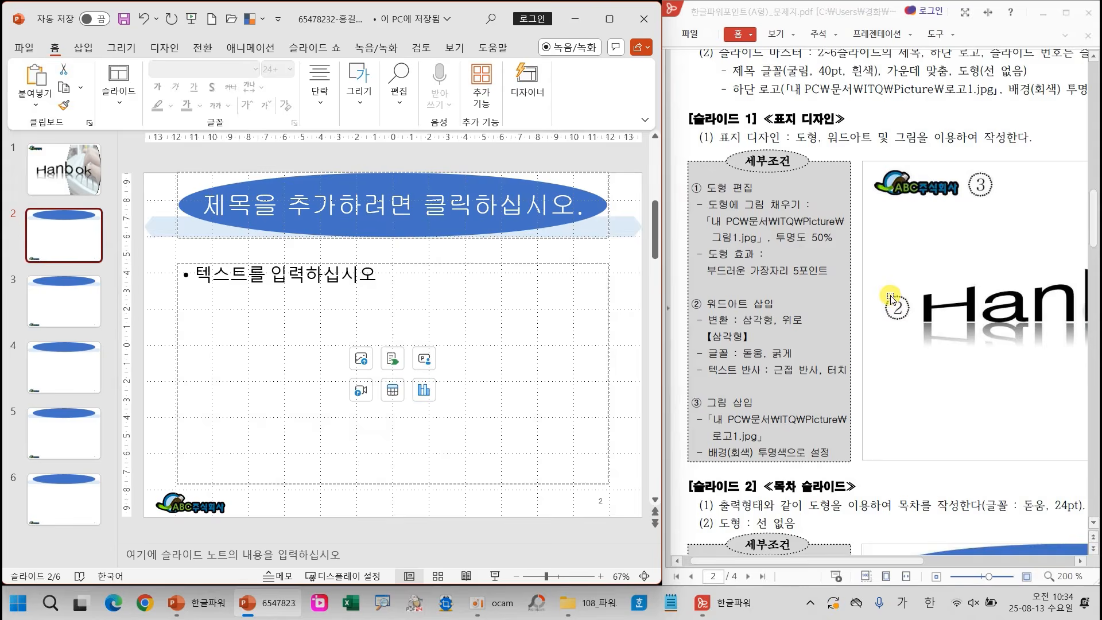
Enter the title 목차 in the title placeholder of slide 2
{"action": "scroll", "coordinate": [890, 298], "scroll_direction": "down", "scroll_amount": 5}
{"action": "left_click", "coordinate": [445, 200]}
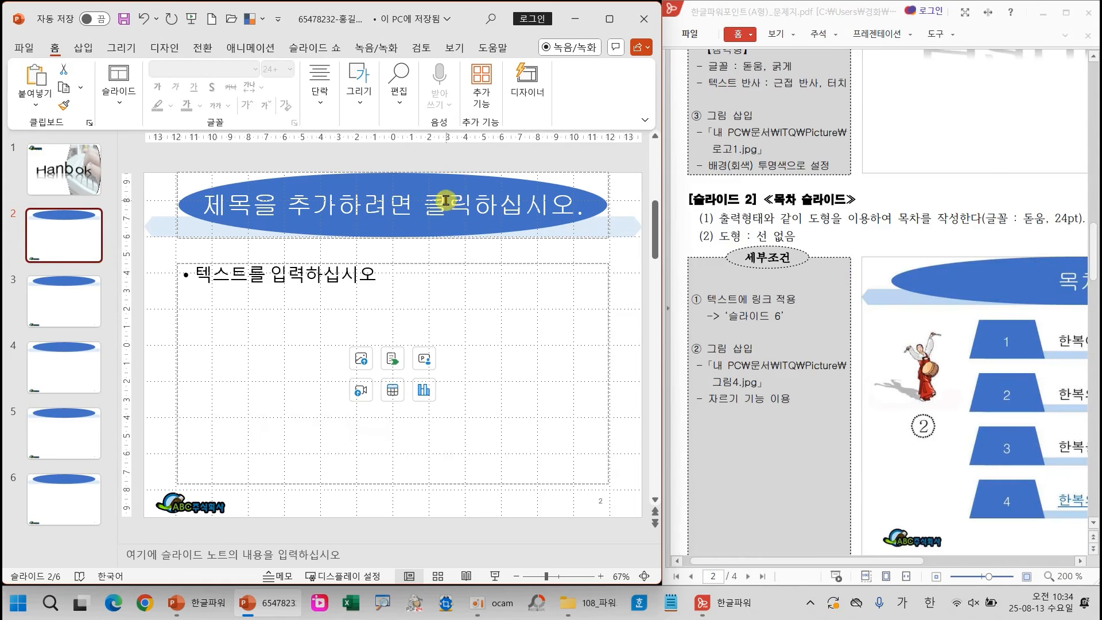
{"action": "type", "text": "모"}
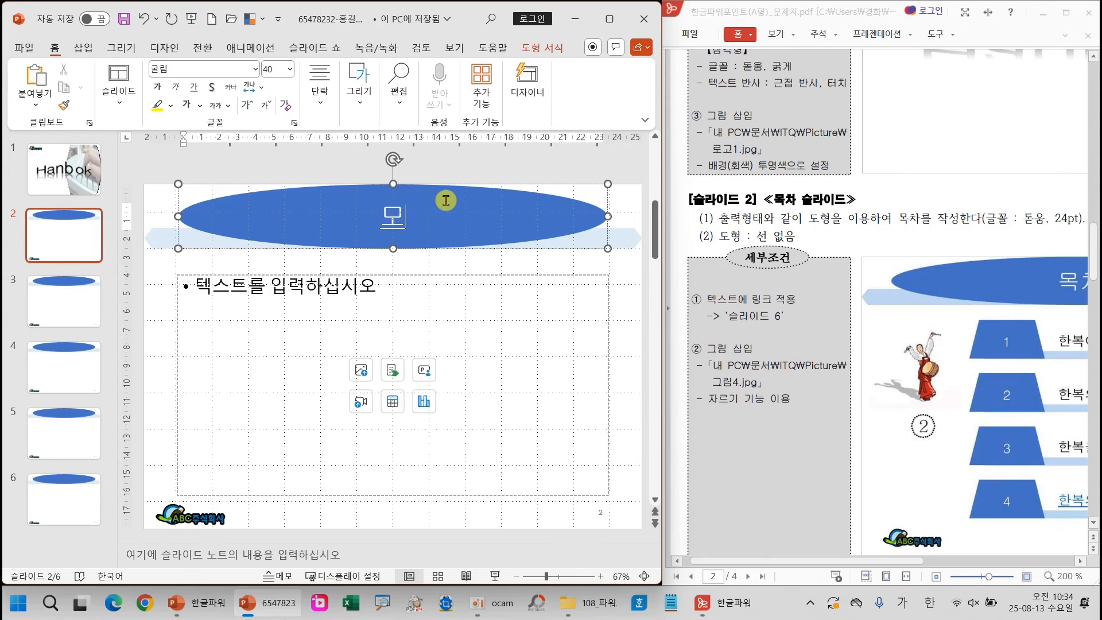
{"action": "type", "text": "ㄱㅊ"}
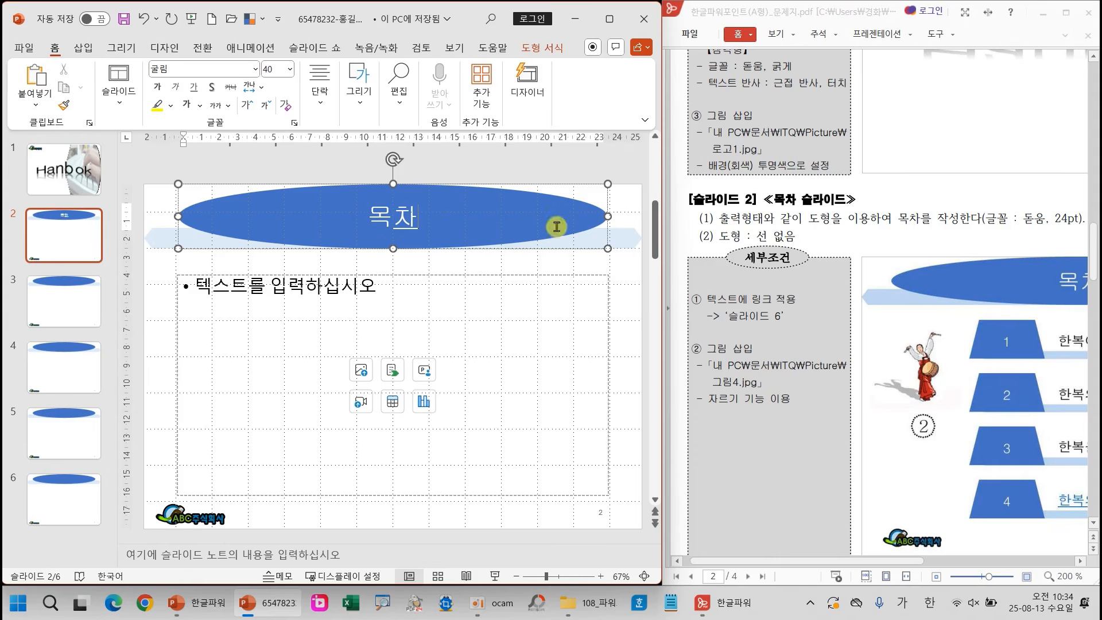
{"action": "left_click", "coordinate": [626, 283]}
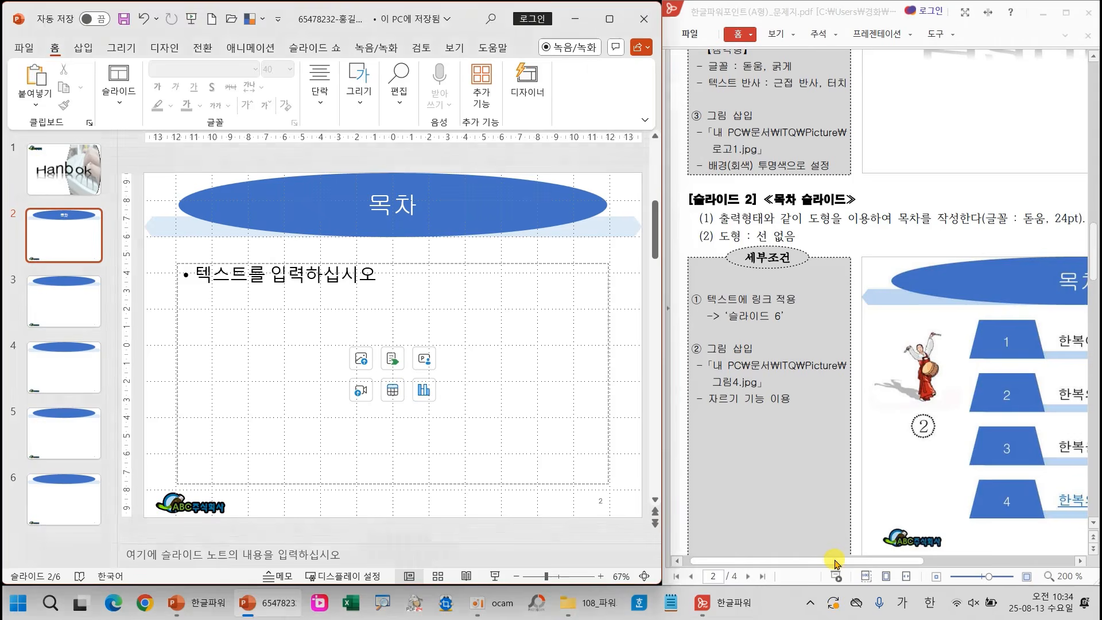
Examine the exam PDF's slide 2 requirements for font and shape outline, and the shapes in its table-of-contents sample
{"action": "left_click_drag", "start_coordinate": [835, 561], "coordinate": [896, 564]}
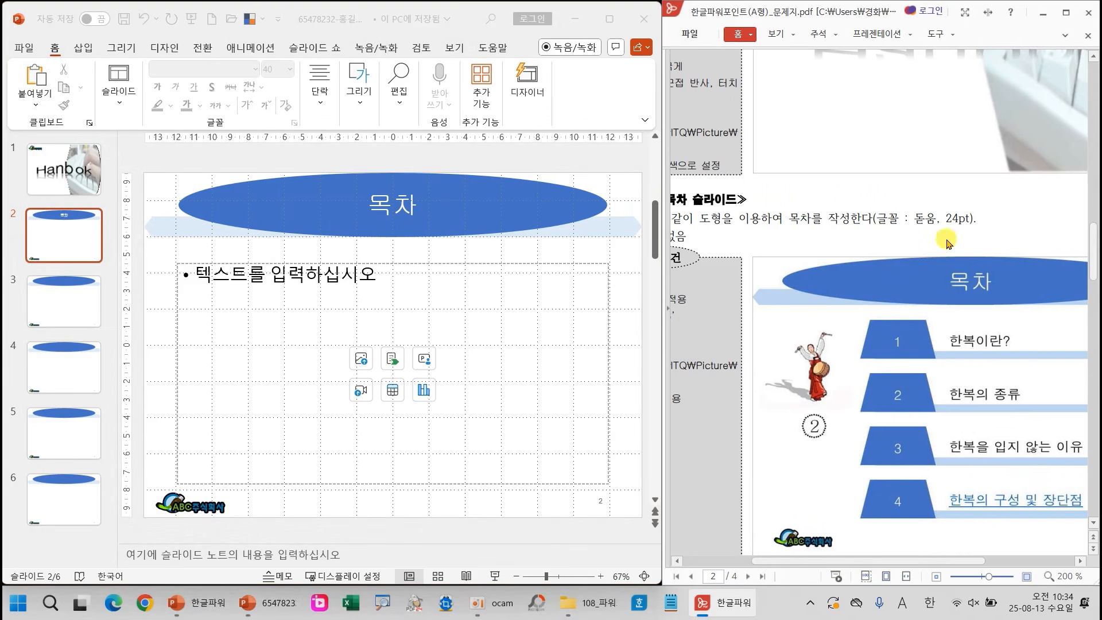
{"action": "left_click_drag", "start_coordinate": [898, 203], "coordinate": [986, 231]}
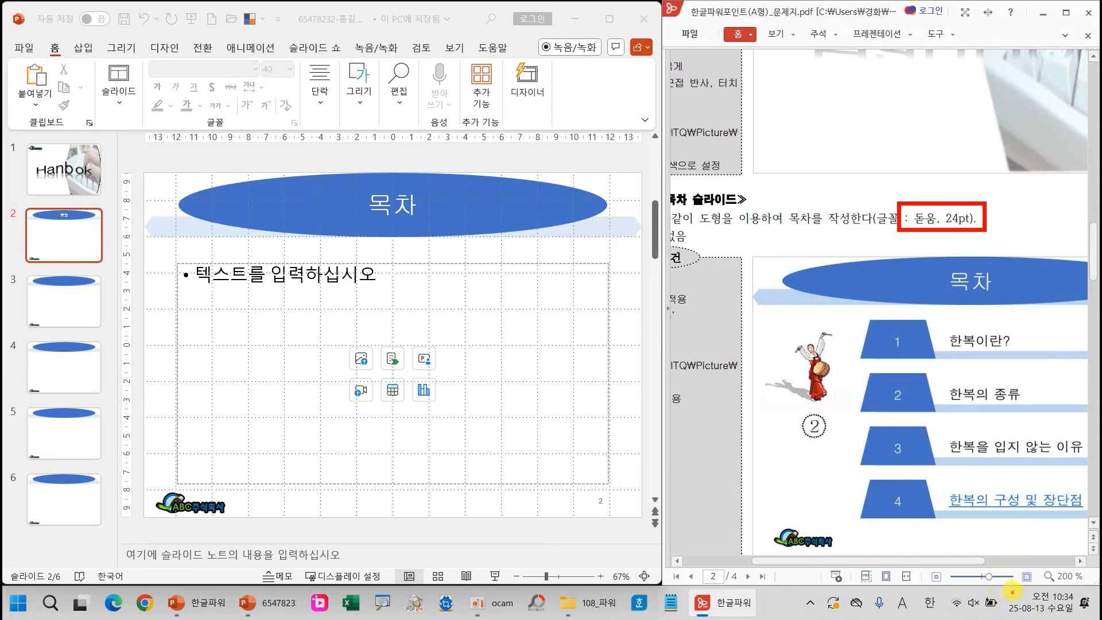
{"action": "left_click_drag", "start_coordinate": [957, 565], "coordinate": [907, 568]}
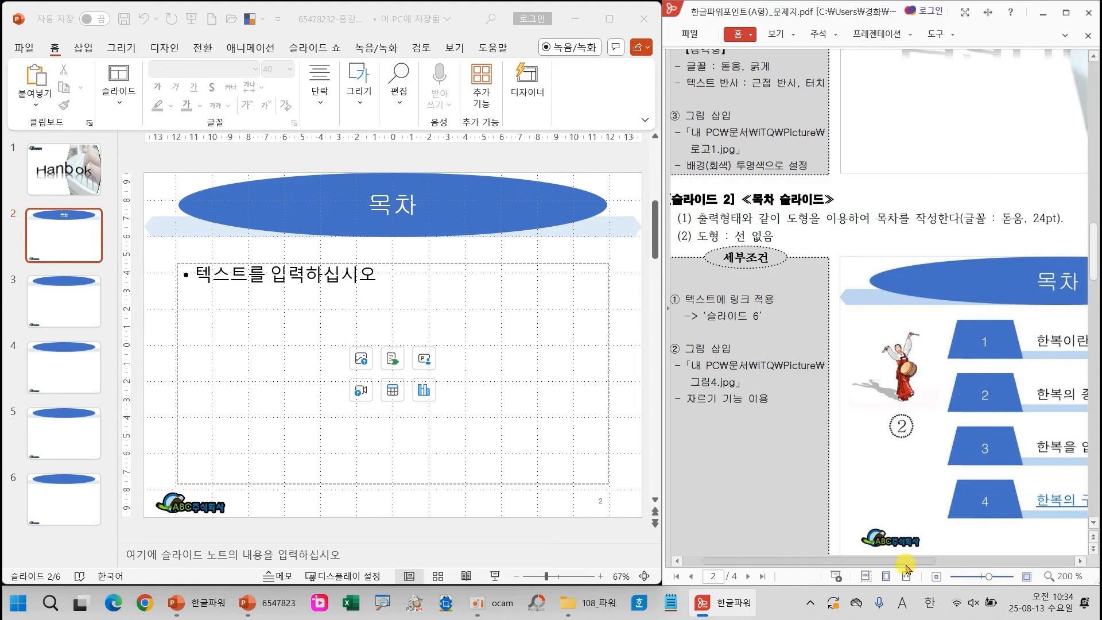
{"action": "left_click_drag", "start_coordinate": [685, 221], "coordinate": [781, 249]}
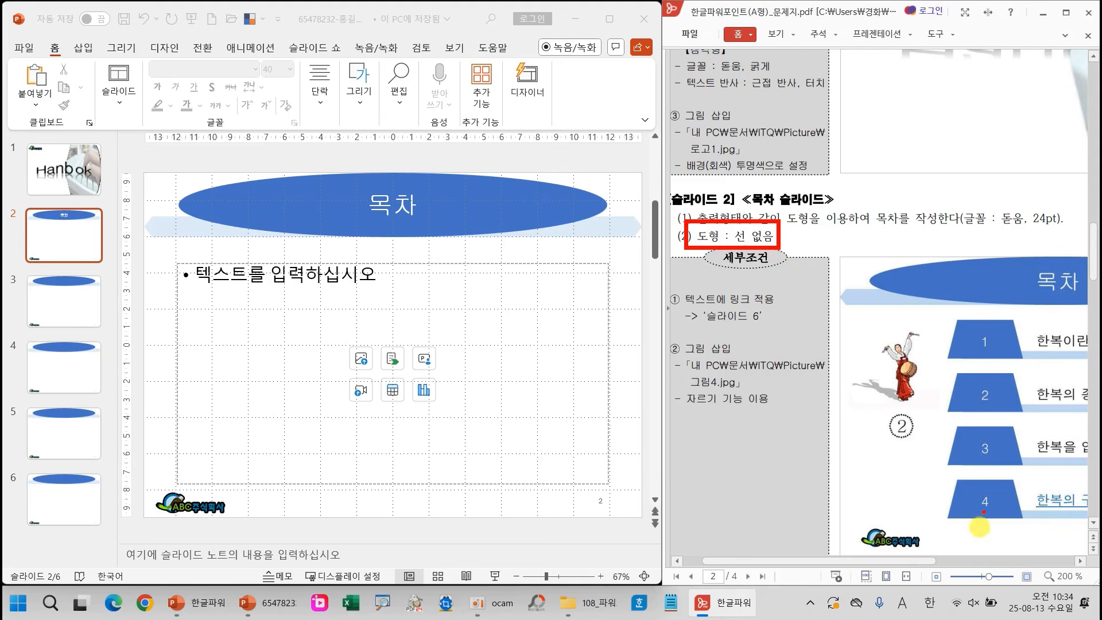
{"action": "left_click_drag", "start_coordinate": [918, 560], "coordinate": [1027, 565]}
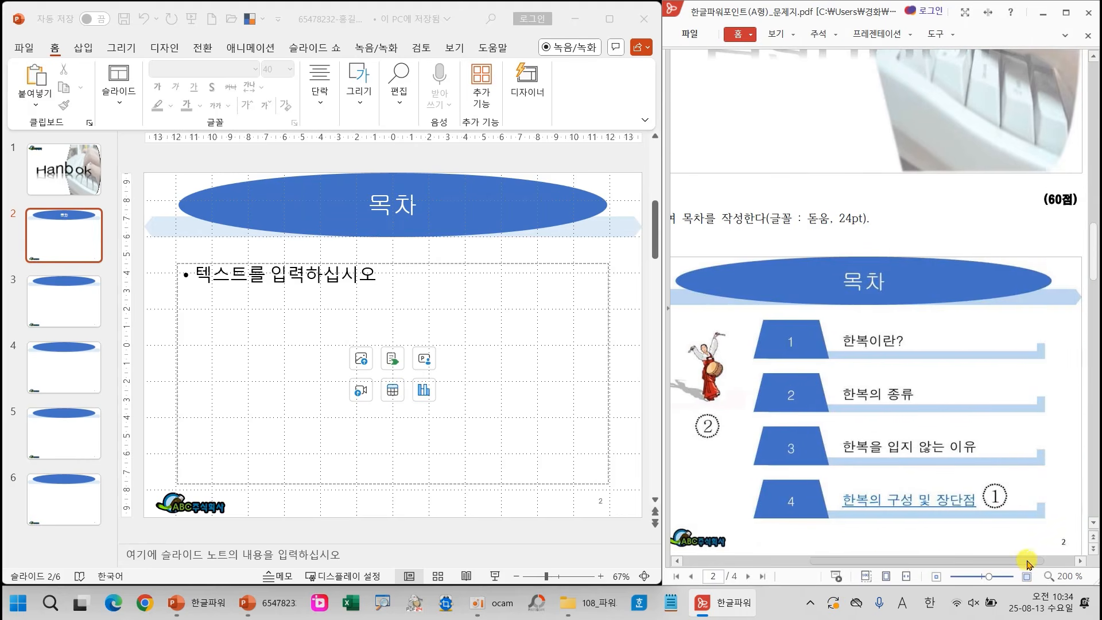
{"action": "scroll", "coordinate": [963, 491], "scroll_direction": "down", "scroll_amount": 2}
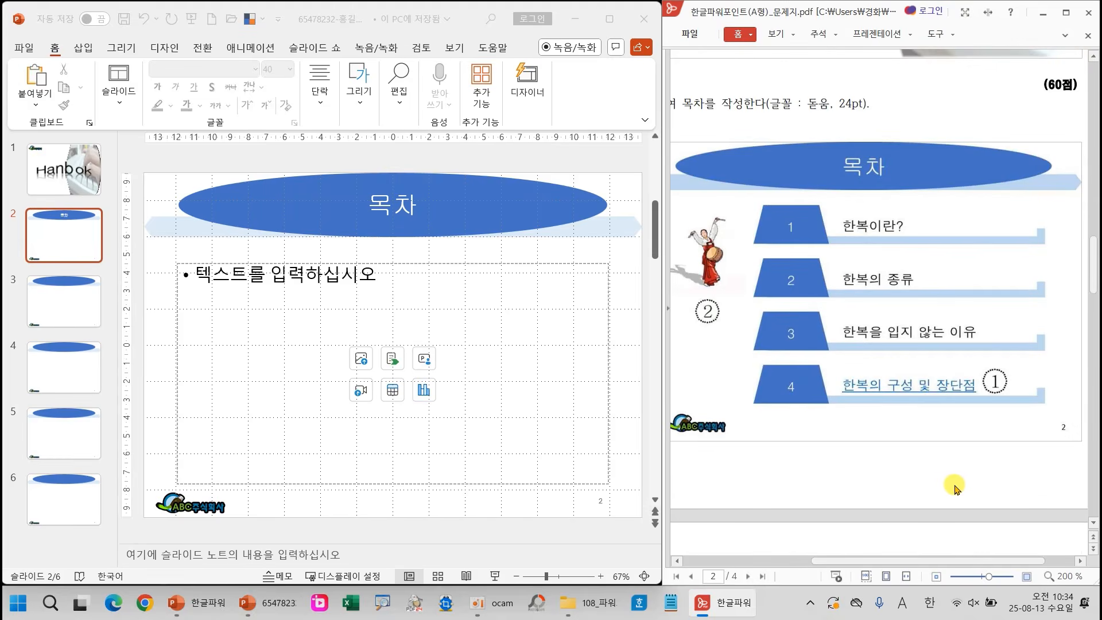
{"action": "mouse_move", "coordinate": [748, 197]}
{"action": "left_mouse_down"}
{"action": "mouse_move", "coordinate": [822, 322]}
{"action": "mouse_move", "coordinate": [840, 430]}
{"action": "left_mouse_up"}
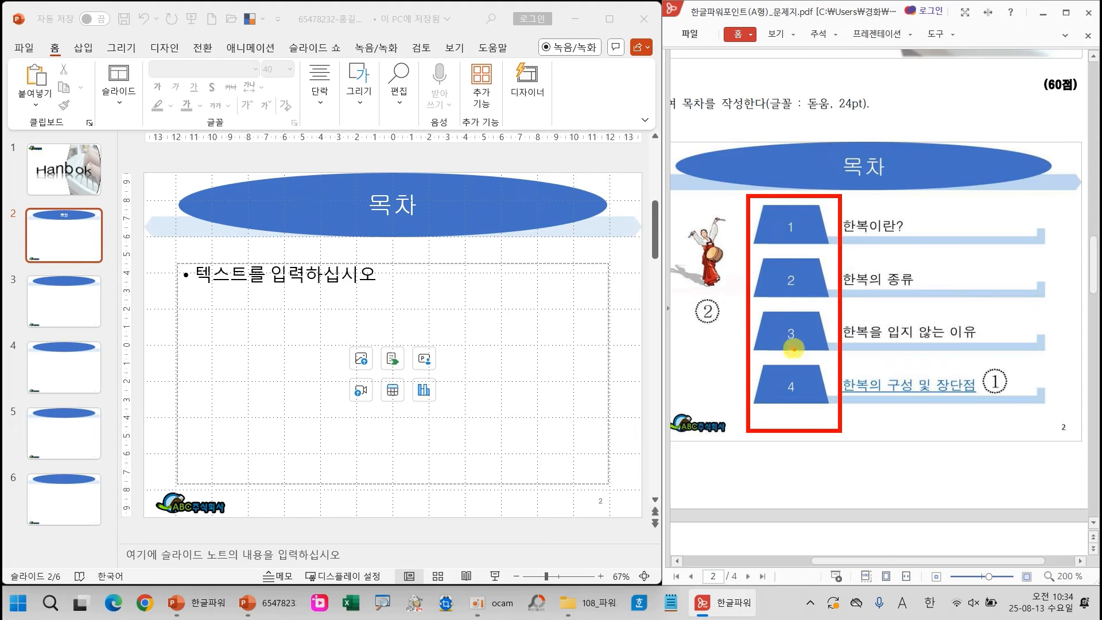
{"action": "mouse_move", "coordinate": [776, 183]}
{"action": "left_mouse_down"}
{"action": "mouse_move", "coordinate": [788, 199]}
{"action": "mouse_move", "coordinate": [808, 146]}
{"action": "left_mouse_up"}
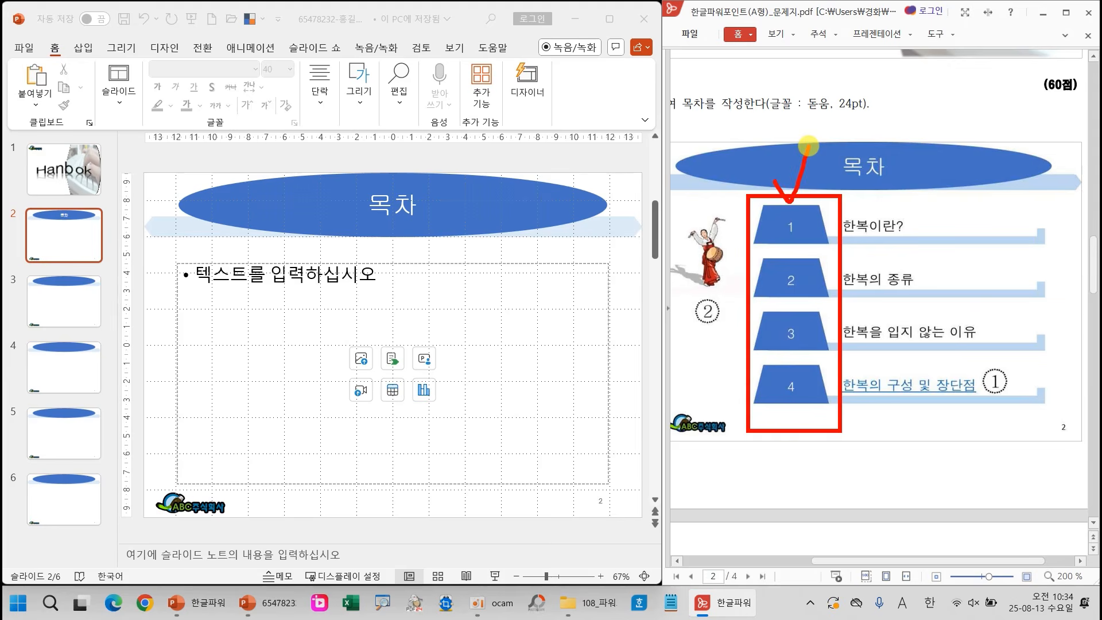
Delete the empty content placeholder below the title on slide 2
{"action": "left_click", "coordinate": [591, 264]}
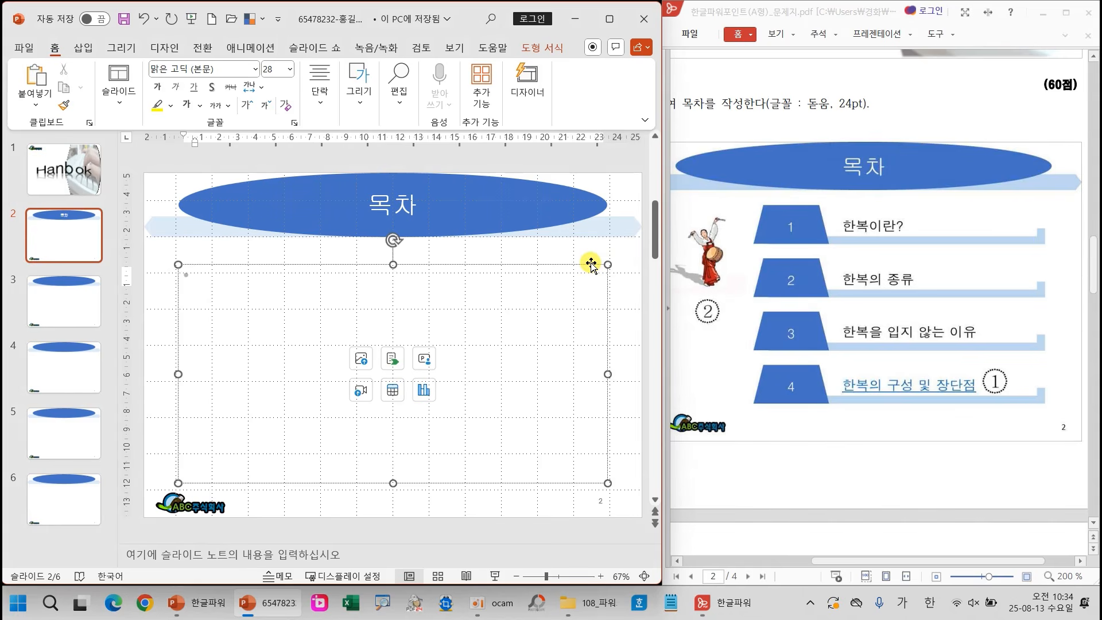
{"action": "left_click", "coordinate": [591, 264]}
{"action": "key", "text": "Delete"}
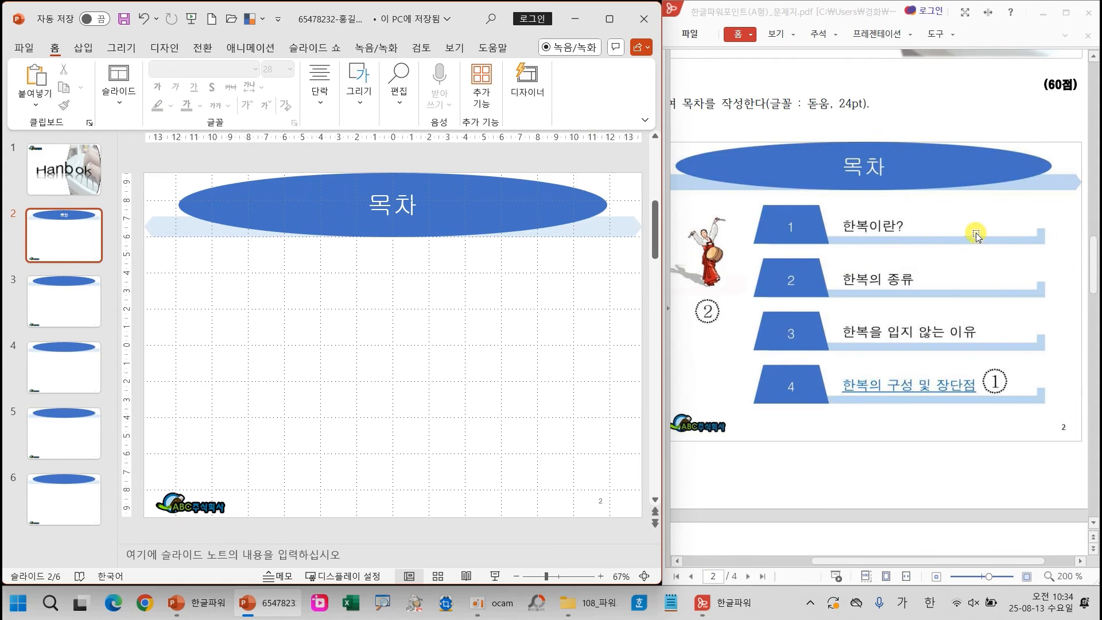
Draw a long, thin L-shape below the title as the bar of the first contents row
{"action": "left_click", "coordinate": [359, 98]}
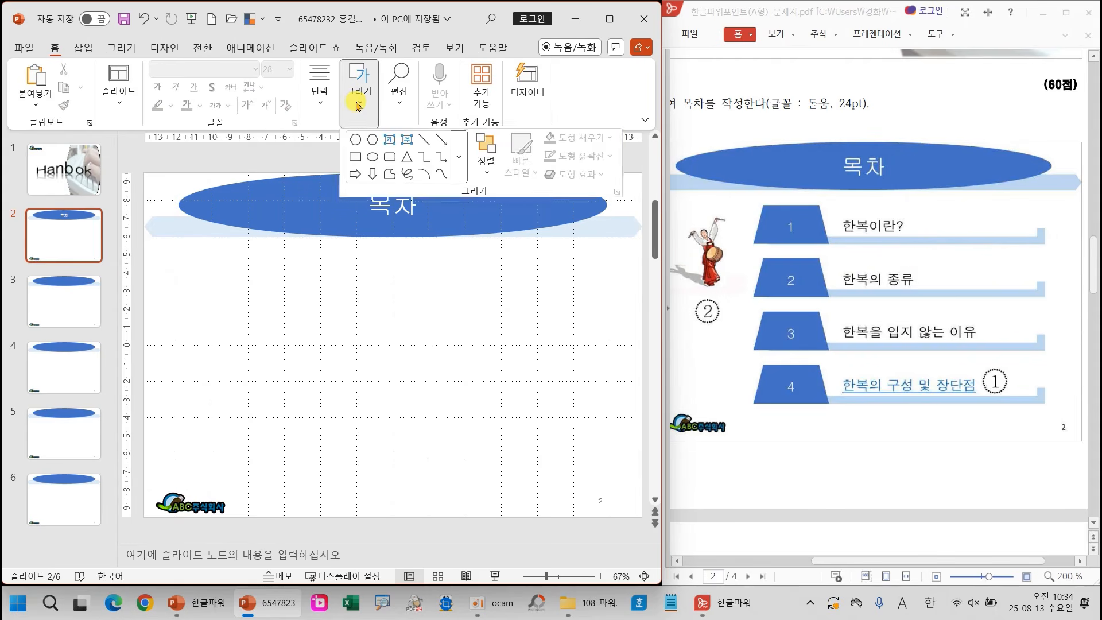
{"action": "left_click", "coordinate": [458, 150]}
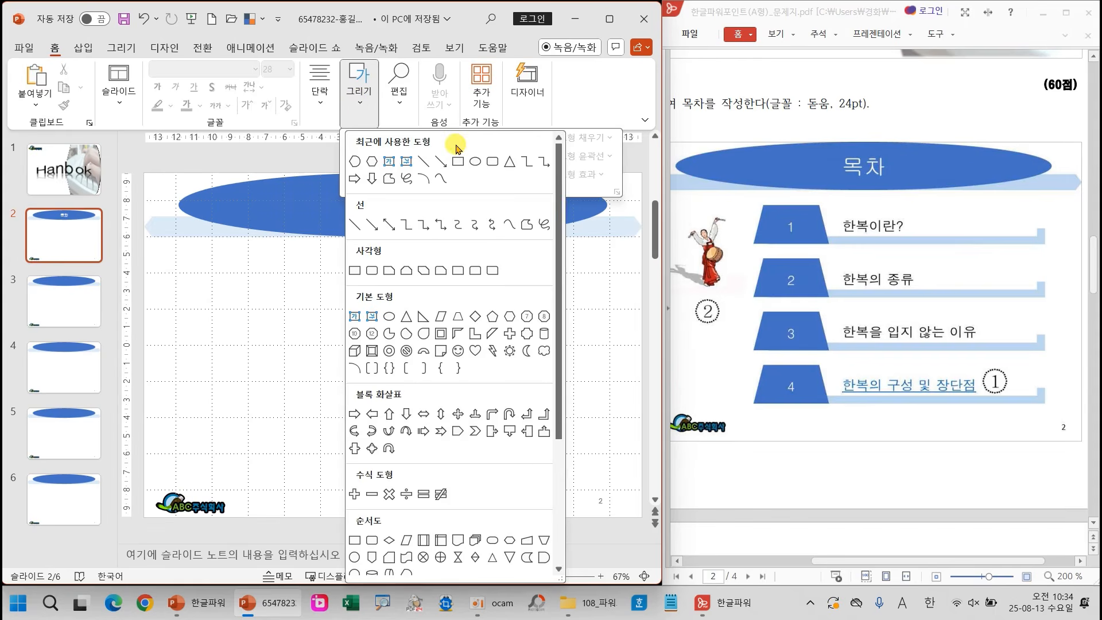
{"action": "left_click", "coordinate": [491, 336]}
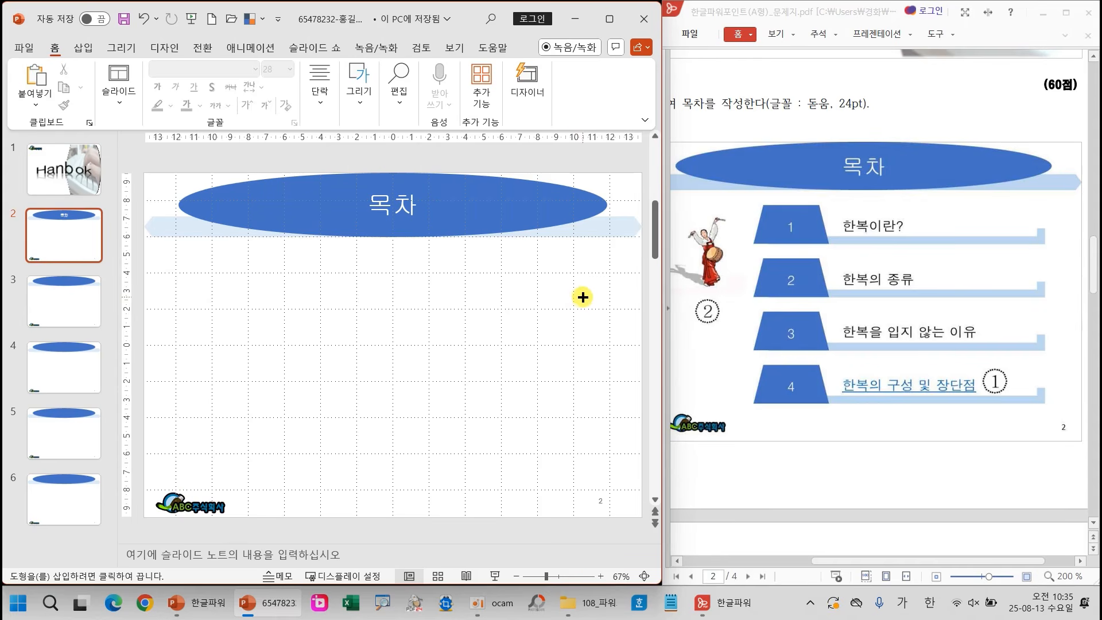
{"action": "mouse_move", "coordinate": [578, 297]}
{"action": "left_mouse_down"}
{"action": "mouse_move", "coordinate": [280, 300]}
{"action": "mouse_move", "coordinate": [212, 283]}
{"action": "mouse_move", "coordinate": [283, 277]}
{"action": "left_mouse_up"}
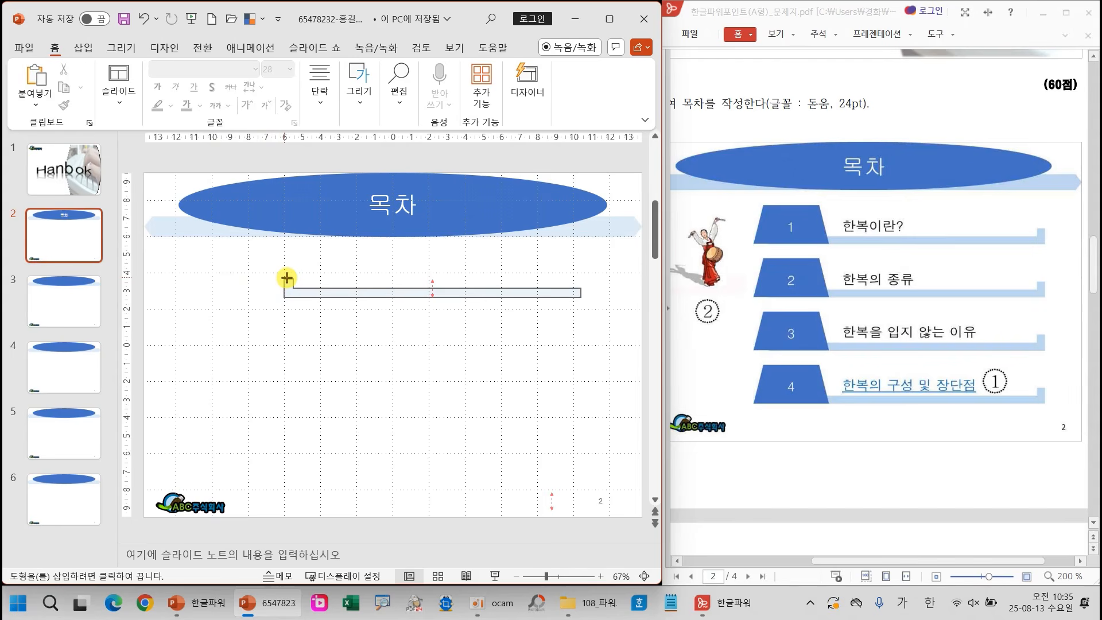
{"action": "left_click_drag", "start_coordinate": [287, 278], "coordinate": [287, 279]}
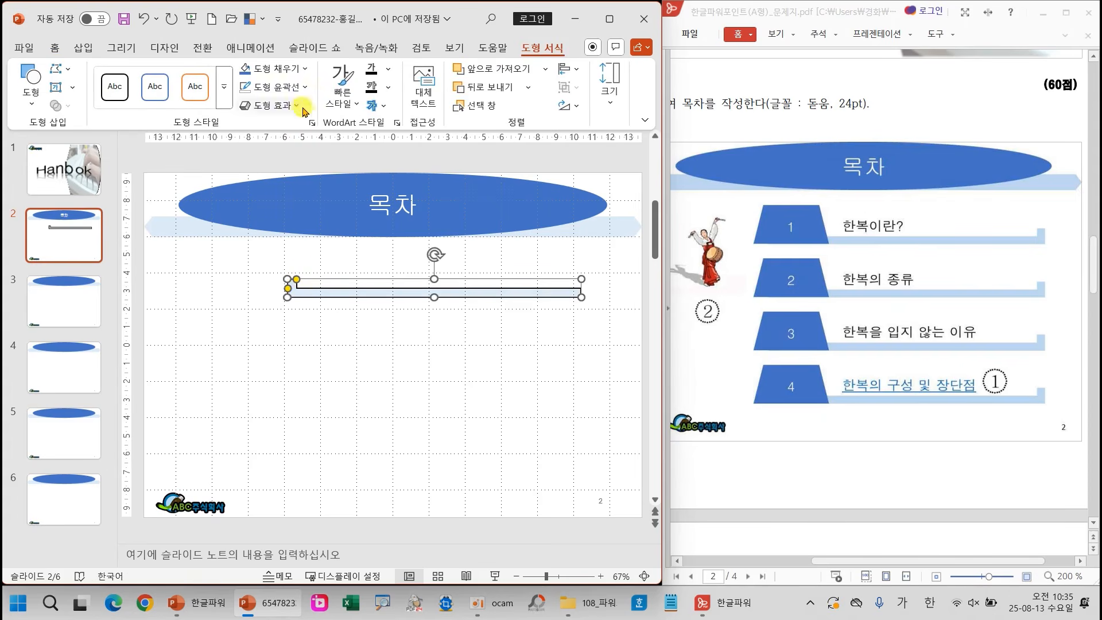
Remove the L-shape's outline and flip the shape horizontally
{"action": "left_click", "coordinate": [302, 86]}
{"action": "left_click", "coordinate": [298, 338]}
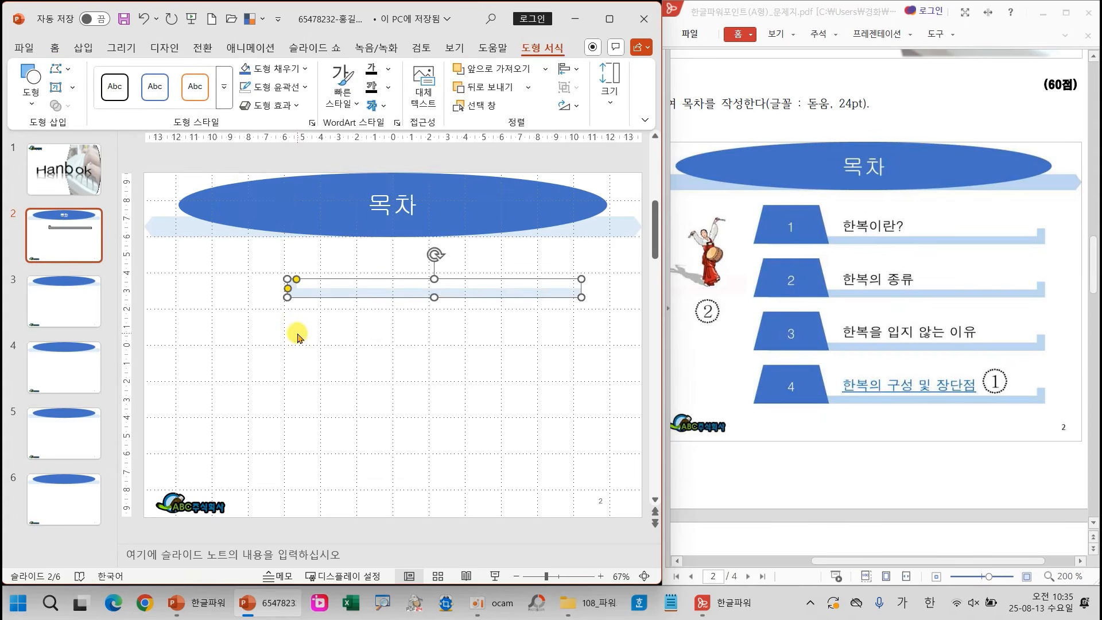
{"action": "left_click", "coordinate": [577, 107]}
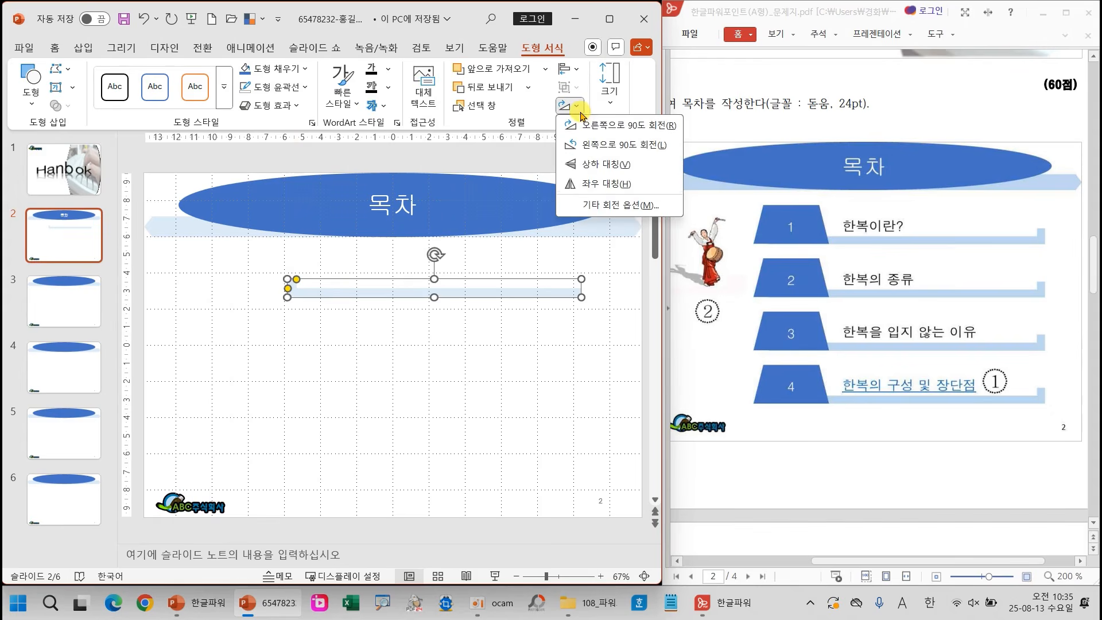
{"action": "left_click", "coordinate": [600, 184]}
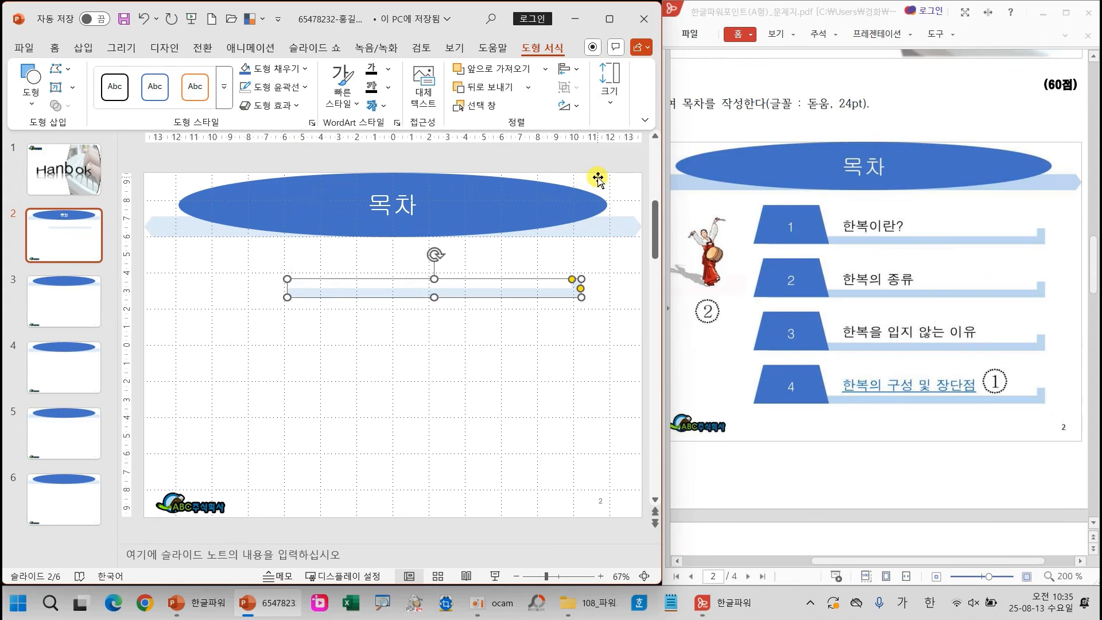
{"action": "left_click", "coordinate": [499, 315]}
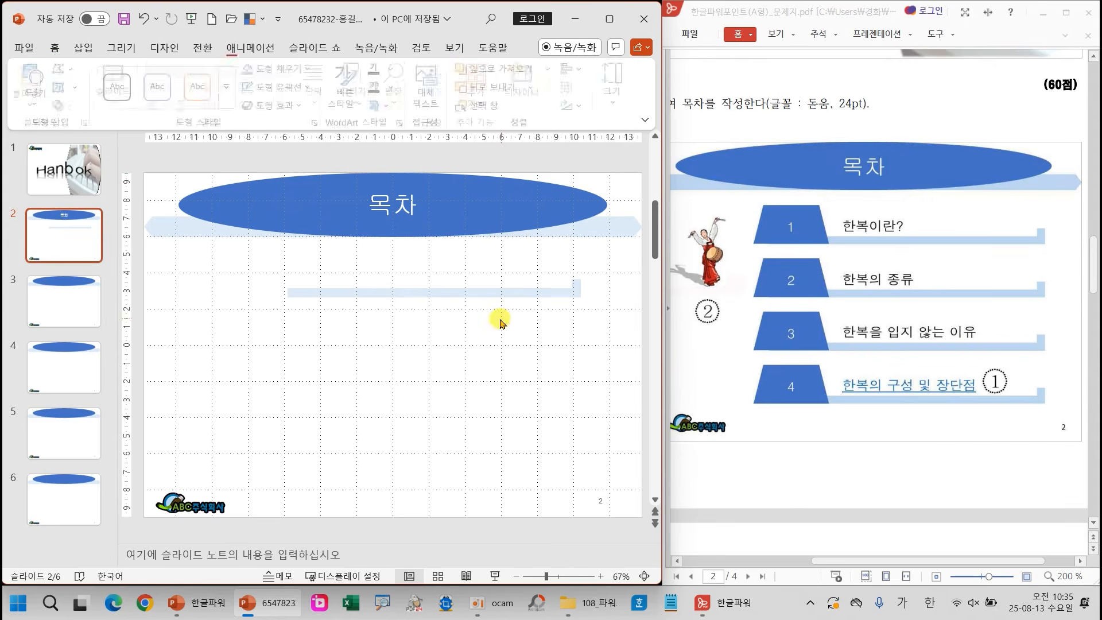
Draw a trapezoid over the left end of the L-shaped bar
{"action": "left_click", "coordinate": [354, 105]}
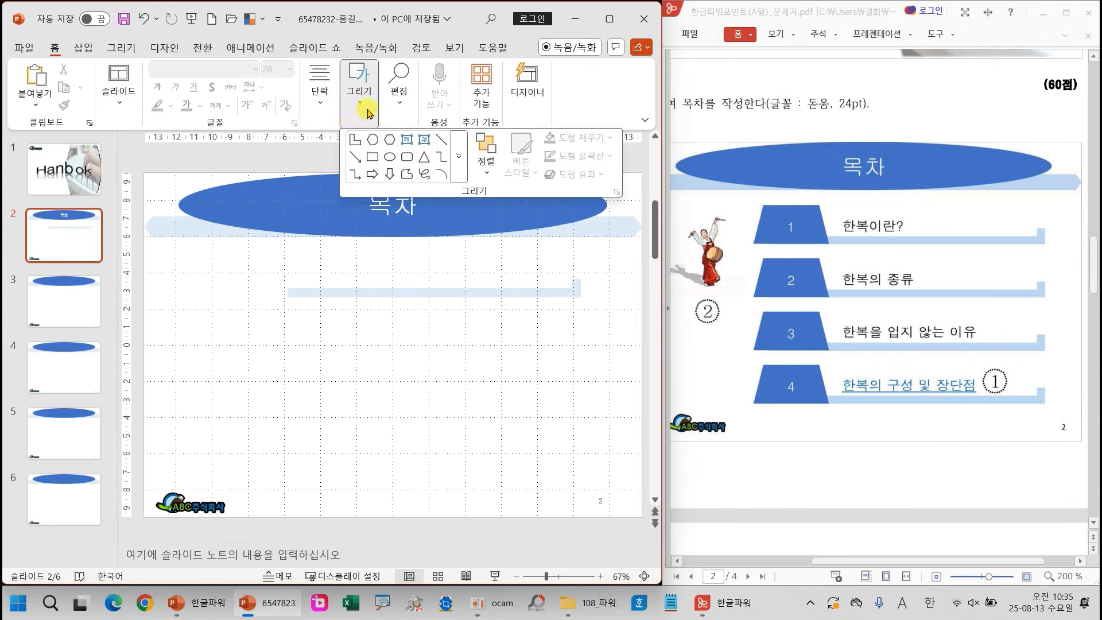
{"action": "left_click", "coordinate": [466, 183]}
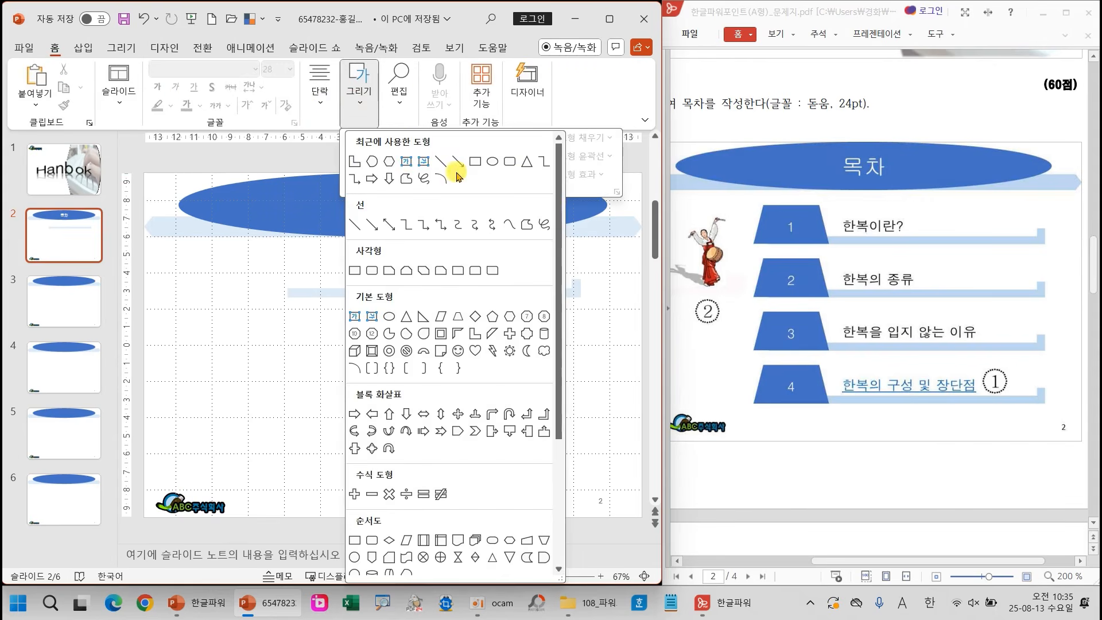
{"action": "left_click", "coordinate": [458, 322]}
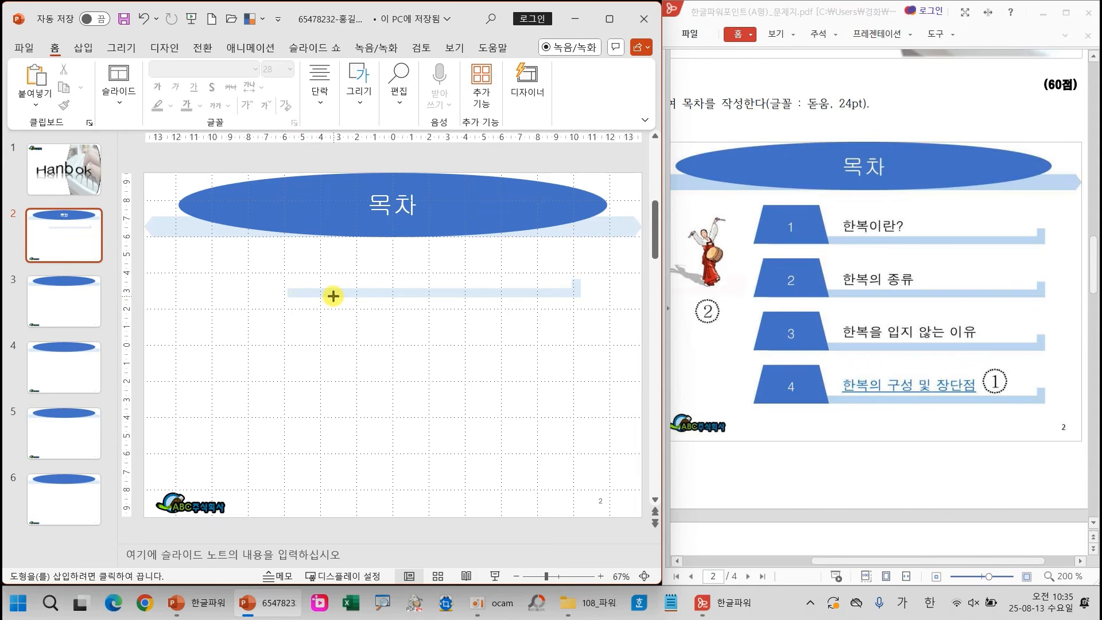
{"action": "left_click_drag", "start_coordinate": [333, 296], "coordinate": [262, 260]}
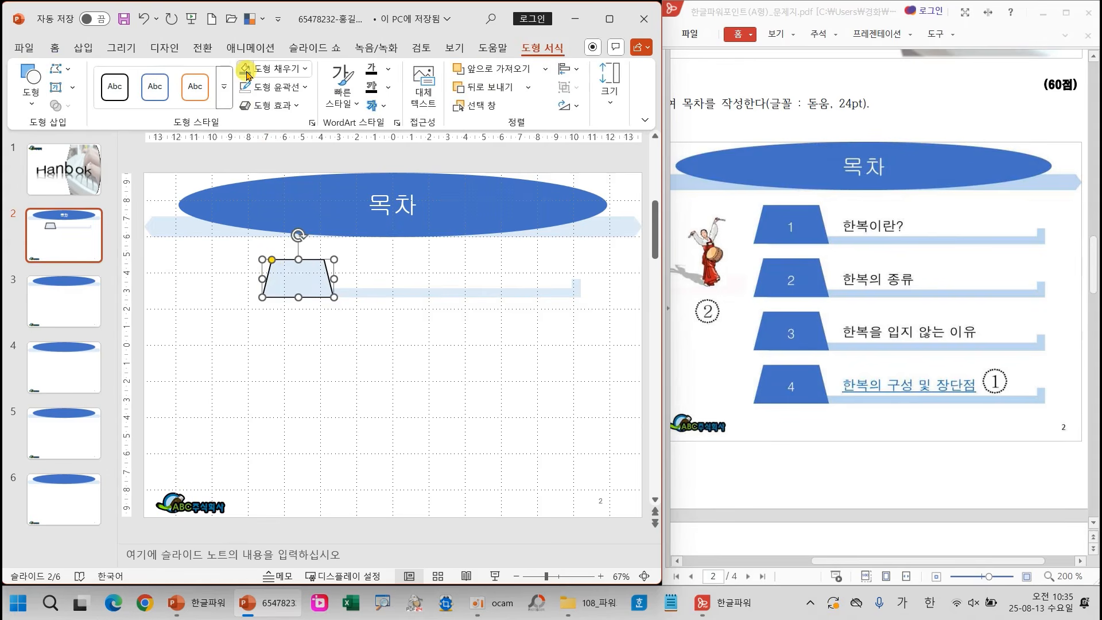
Fill the trapezoid with blue and remove its outline
{"action": "left_click", "coordinate": [247, 72]}
{"action": "left_click", "coordinate": [279, 86]}
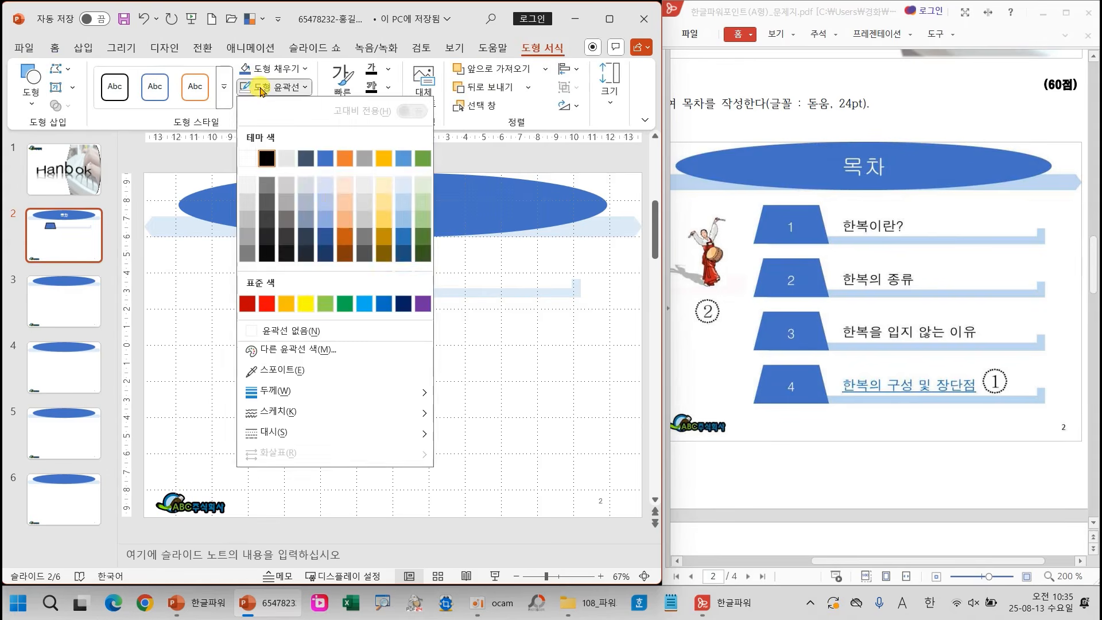
{"action": "left_click", "coordinate": [281, 331]}
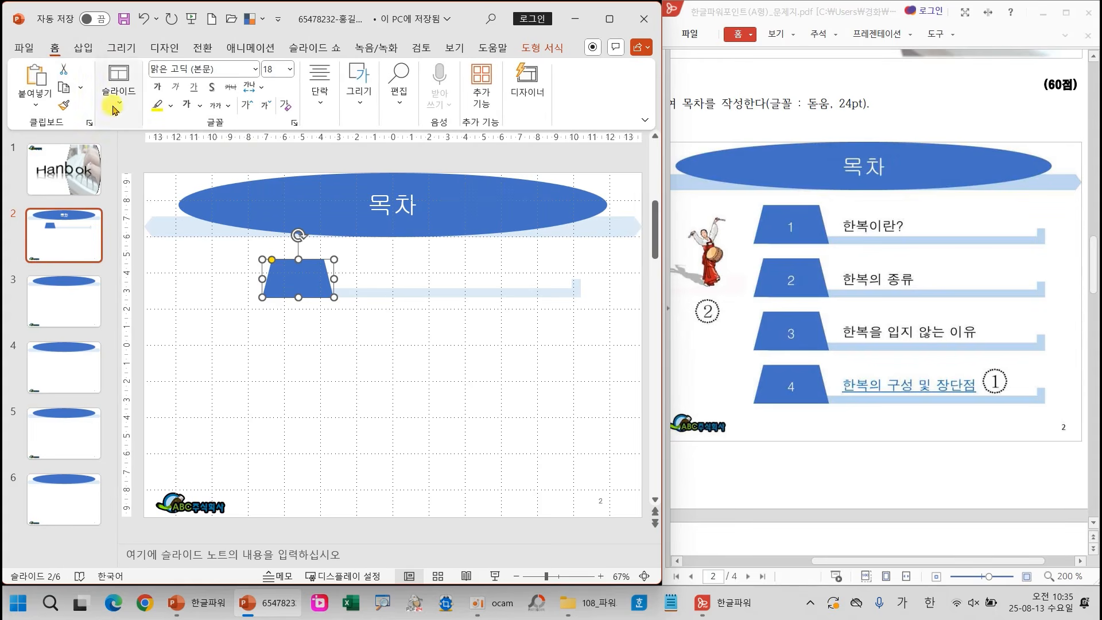
Set the trapezoid's text to white, 돋움 font, 24 pt
{"action": "left_click", "coordinate": [201, 106]}
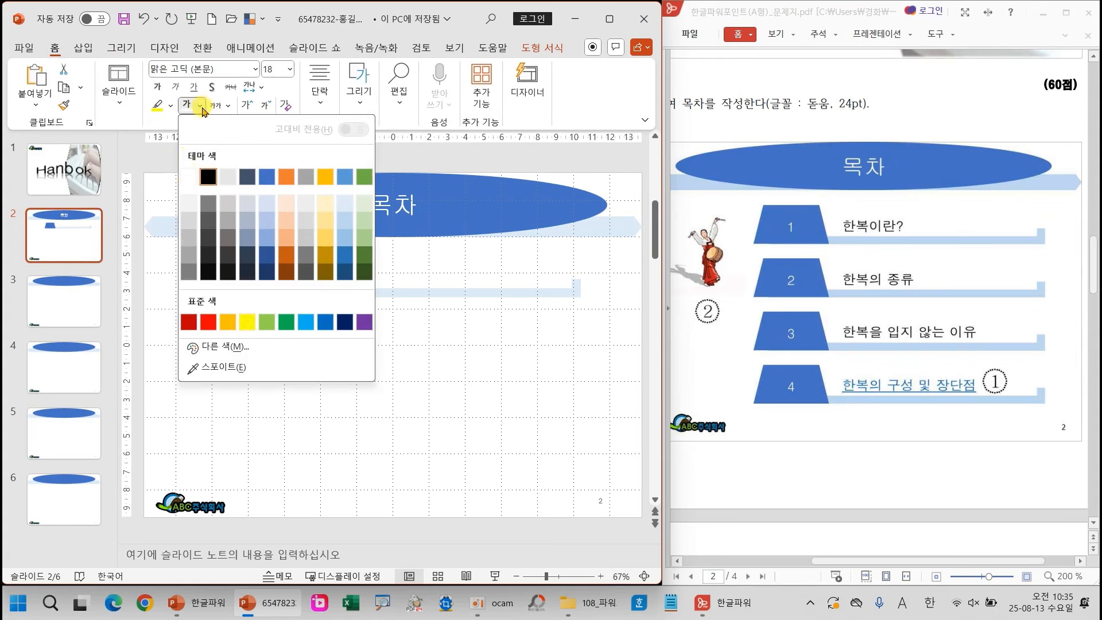
{"action": "left_click", "coordinate": [187, 175]}
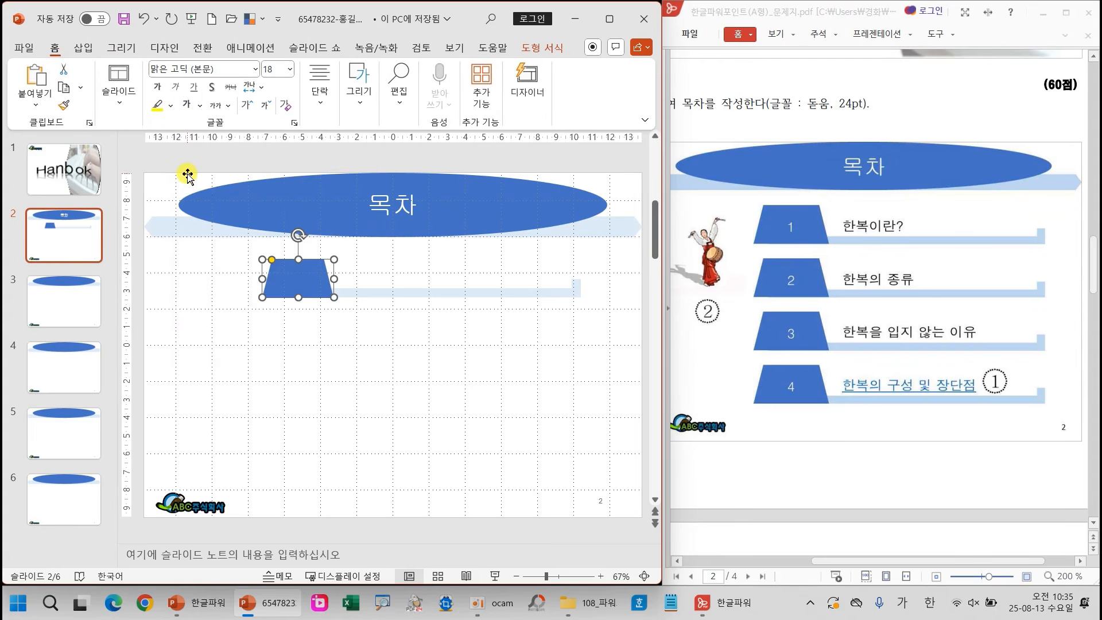
{"action": "left_click", "coordinate": [255, 69]}
{"action": "left_click", "coordinate": [194, 197]}
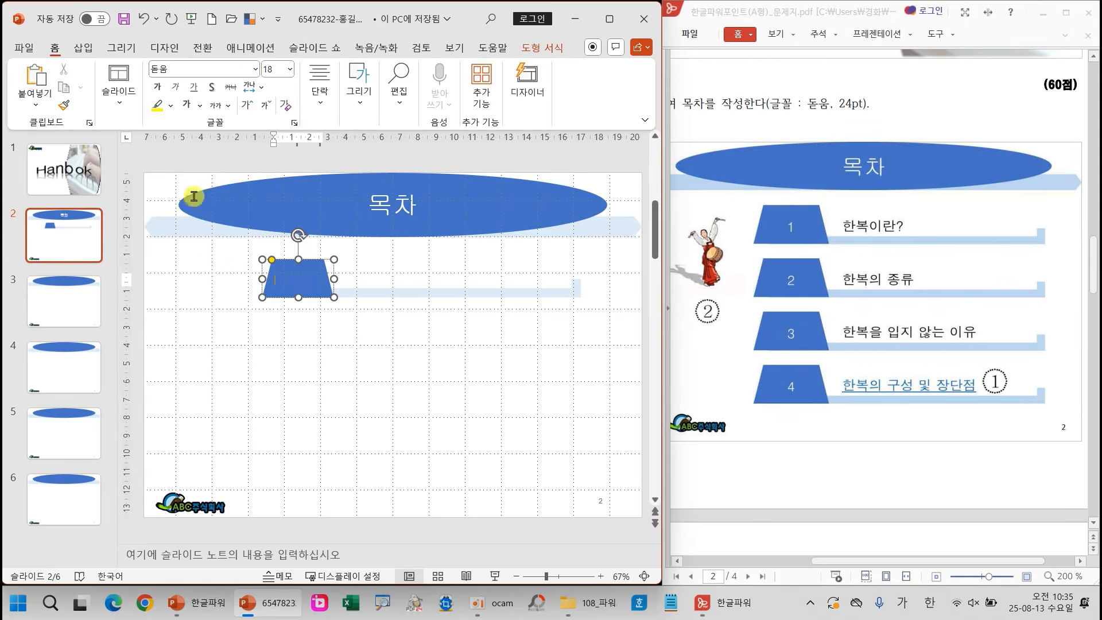
{"action": "left_click", "coordinate": [290, 69]}
{"action": "left_click", "coordinate": [278, 252]}
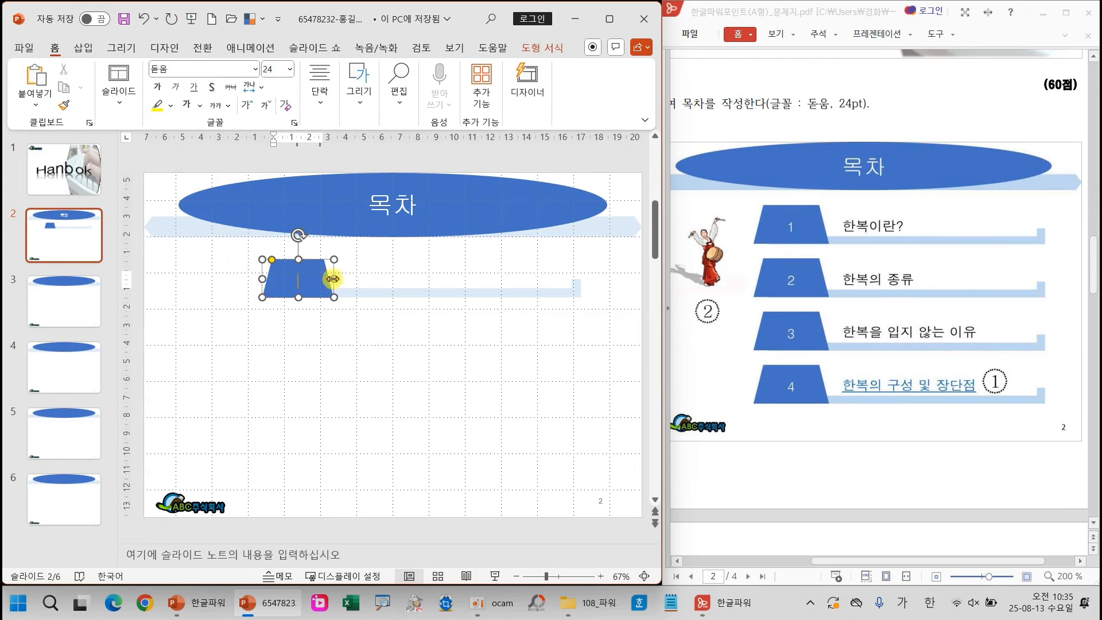
{"action": "left_click", "coordinate": [420, 357]}
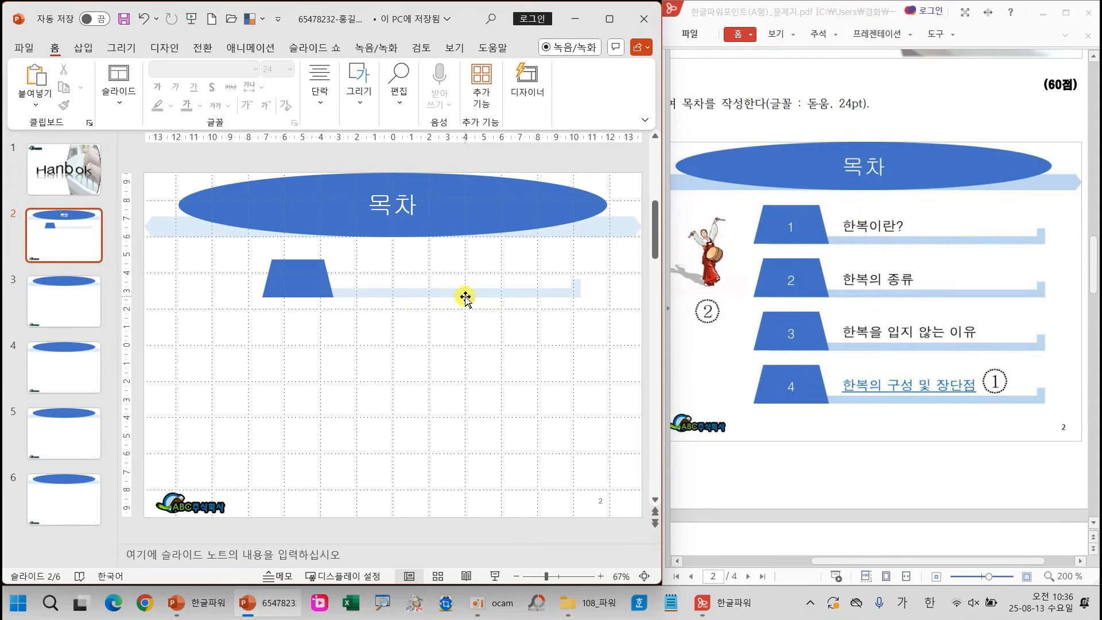
Draw a horizontal text box above the L-shaped bar, beside the trapezoid
{"action": "left_click", "coordinate": [356, 116]}
{"action": "left_click", "coordinate": [462, 160]}
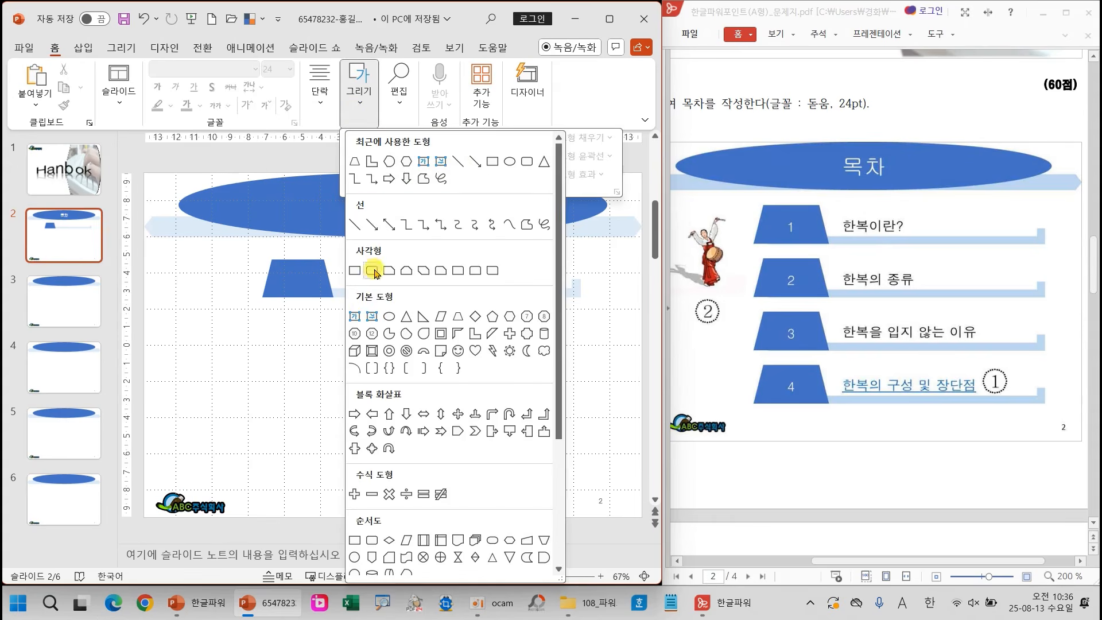
{"action": "left_click", "coordinate": [357, 316]}
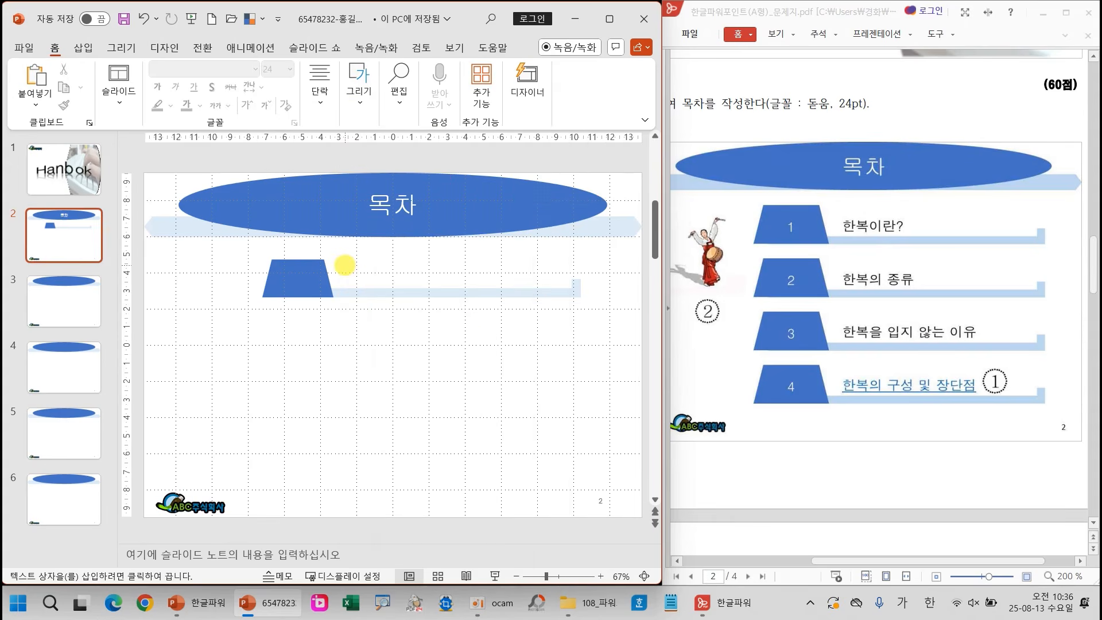
{"action": "left_click_drag", "start_coordinate": [344, 265], "coordinate": [580, 296]}
Set the text box's font to 돋움, 24 pt, and enter the text 한복
{"action": "left_click", "coordinate": [256, 69]}
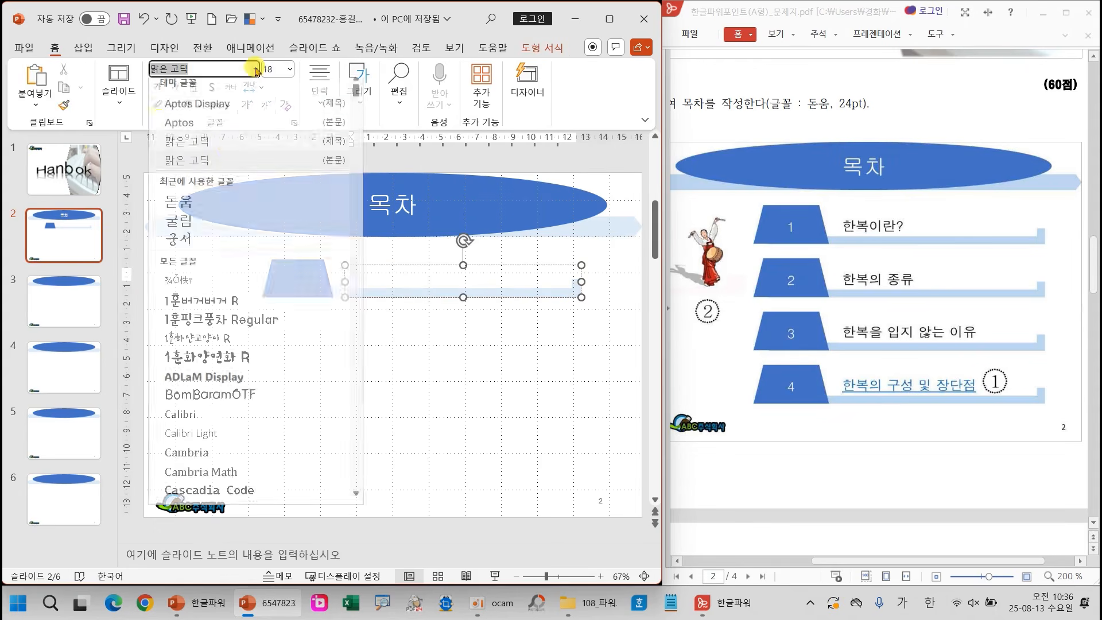
{"action": "left_click", "coordinate": [202, 207]}
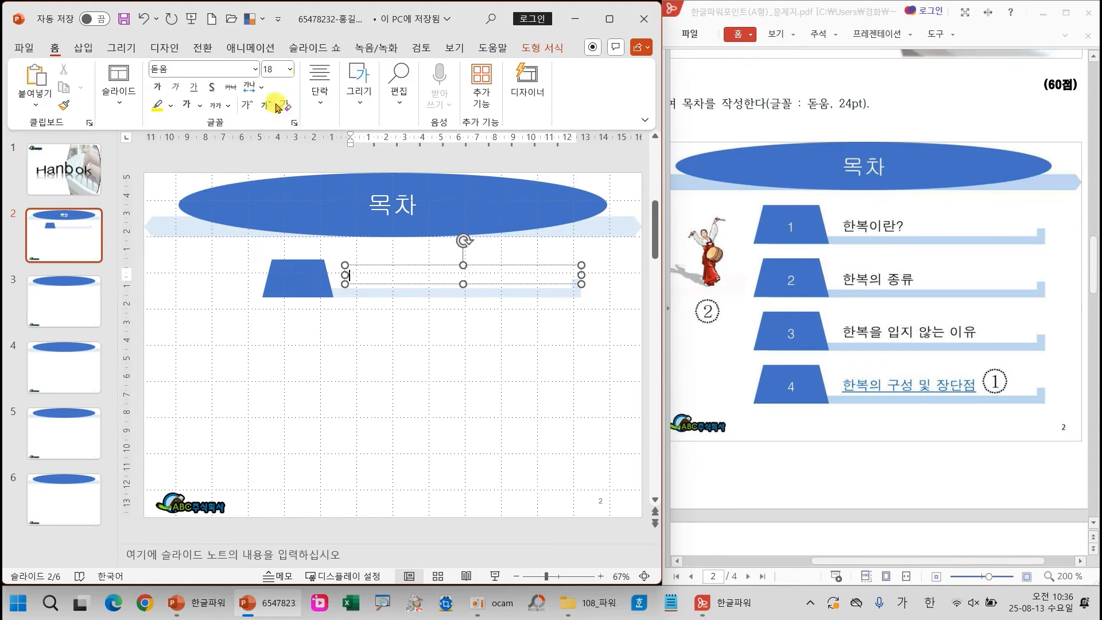
{"action": "left_click", "coordinate": [290, 69]}
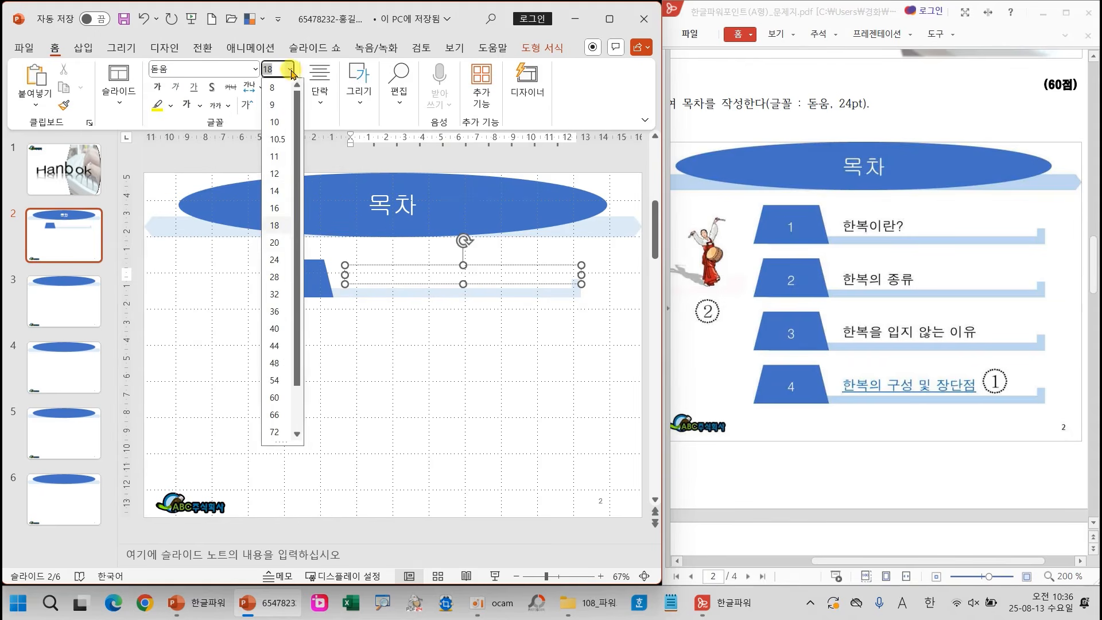
{"action": "left_click", "coordinate": [281, 260]}
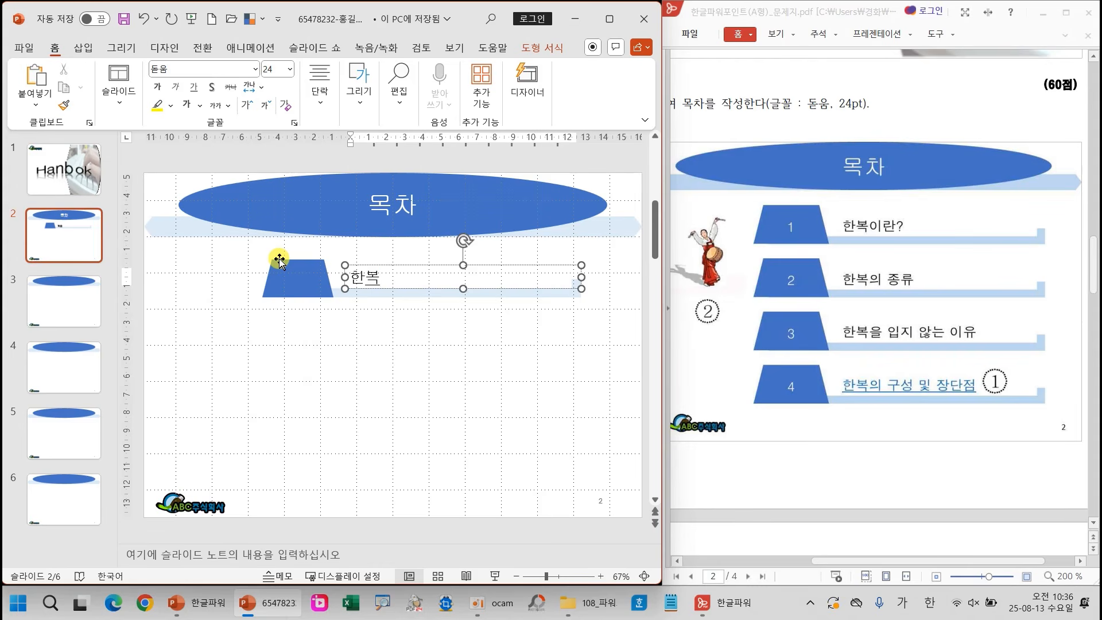
{"action": "left_click", "coordinate": [397, 354]}
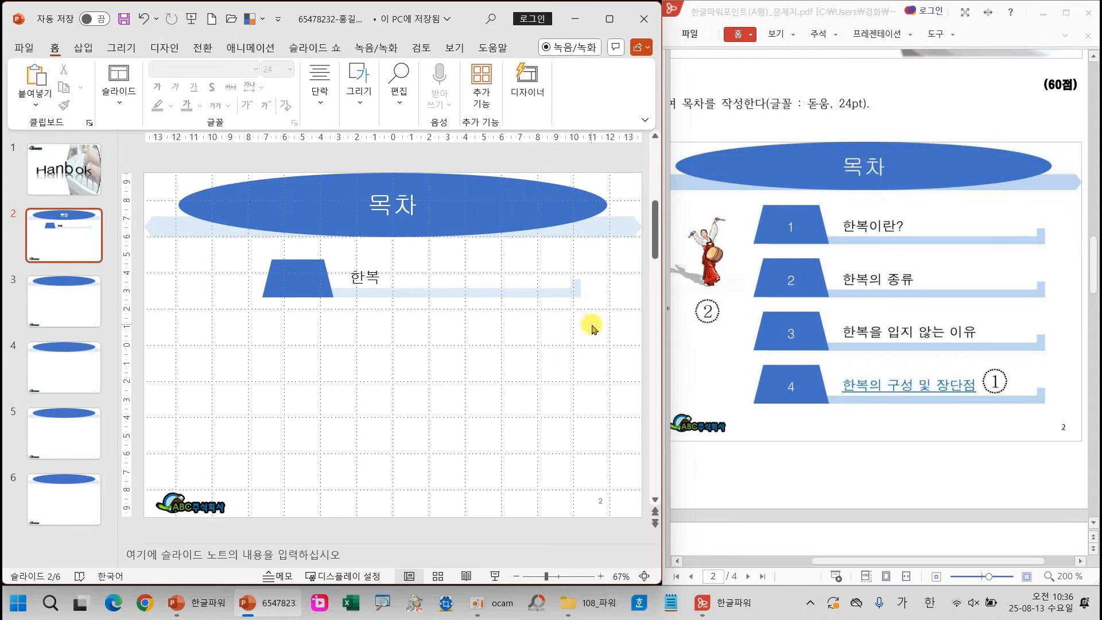
Copy the whole item row three times straight down and number the four trapezoids 1, 2, 3 and 4
{"action": "left_click_drag", "start_coordinate": [608, 329], "coordinate": [231, 245]}
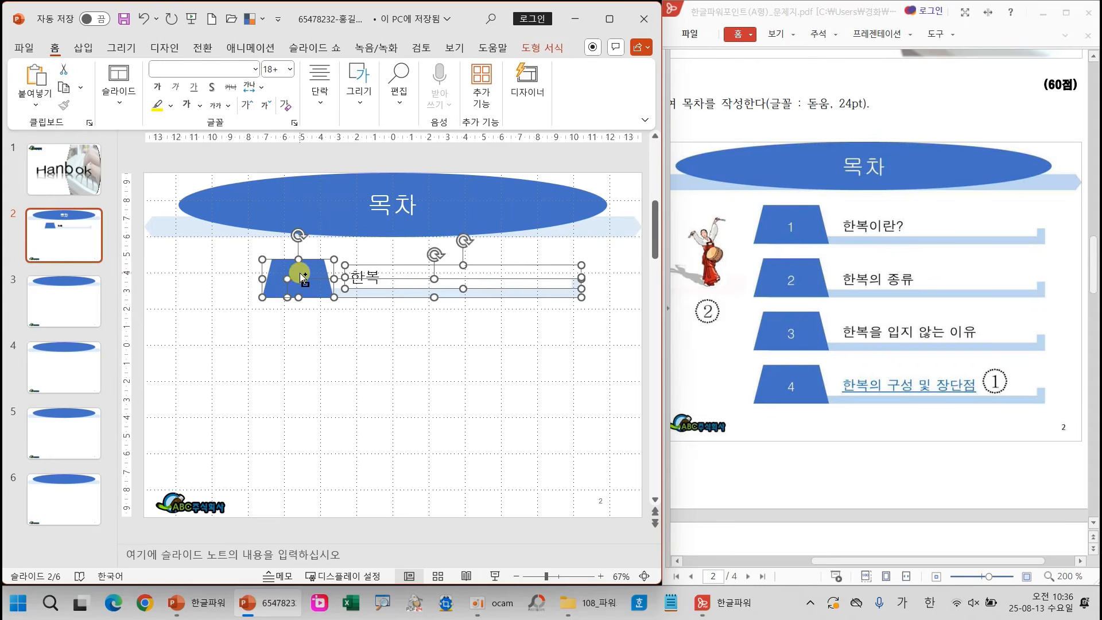
{"action": "left_click_drag", "start_coordinate": [302, 277], "coordinate": [307, 445]}
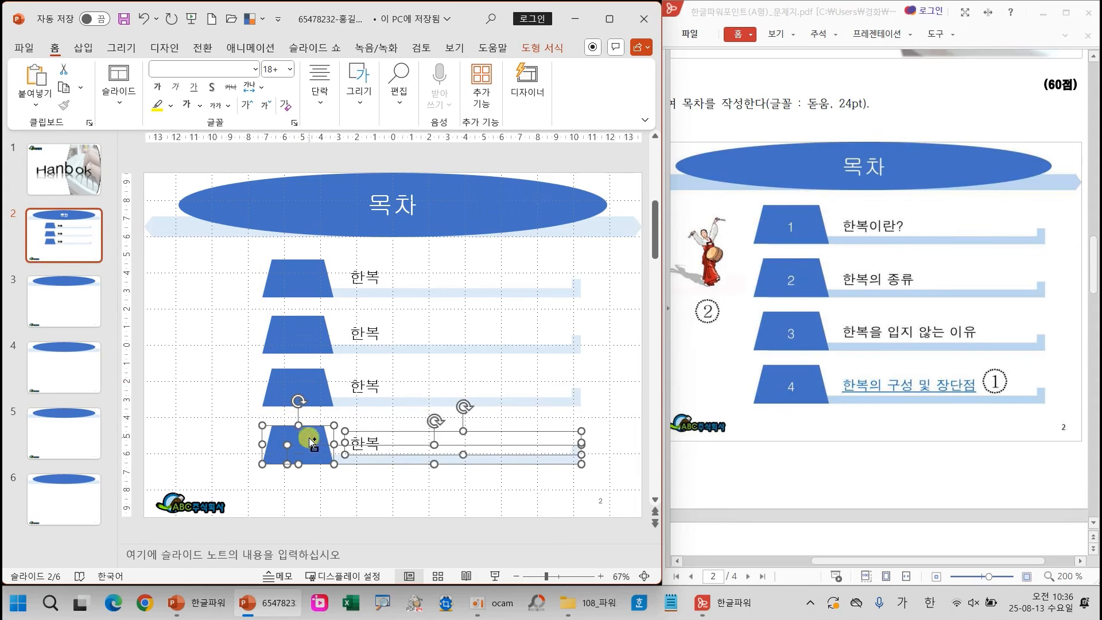
{"action": "left_click", "coordinate": [302, 284]}
{"action": "type", "text": "1"}
{"action": "left_click", "coordinate": [301, 335]}
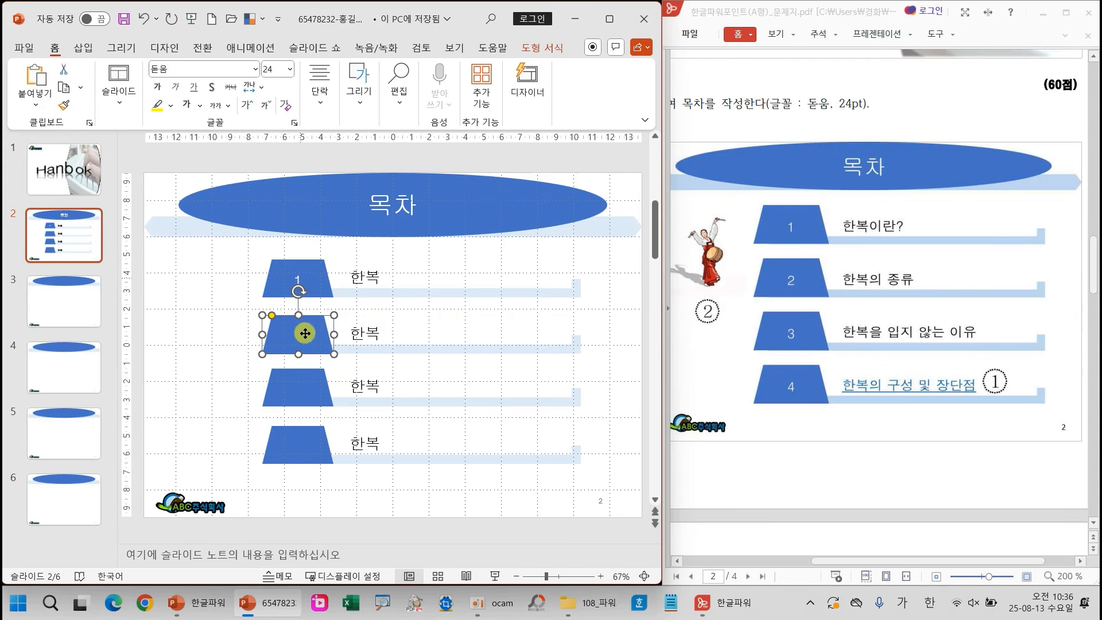
{"action": "type", "text": "2"}
{"action": "left_click", "coordinate": [307, 387]}
{"action": "type", "text": "3"}
{"action": "left_click", "coordinate": [310, 450]}
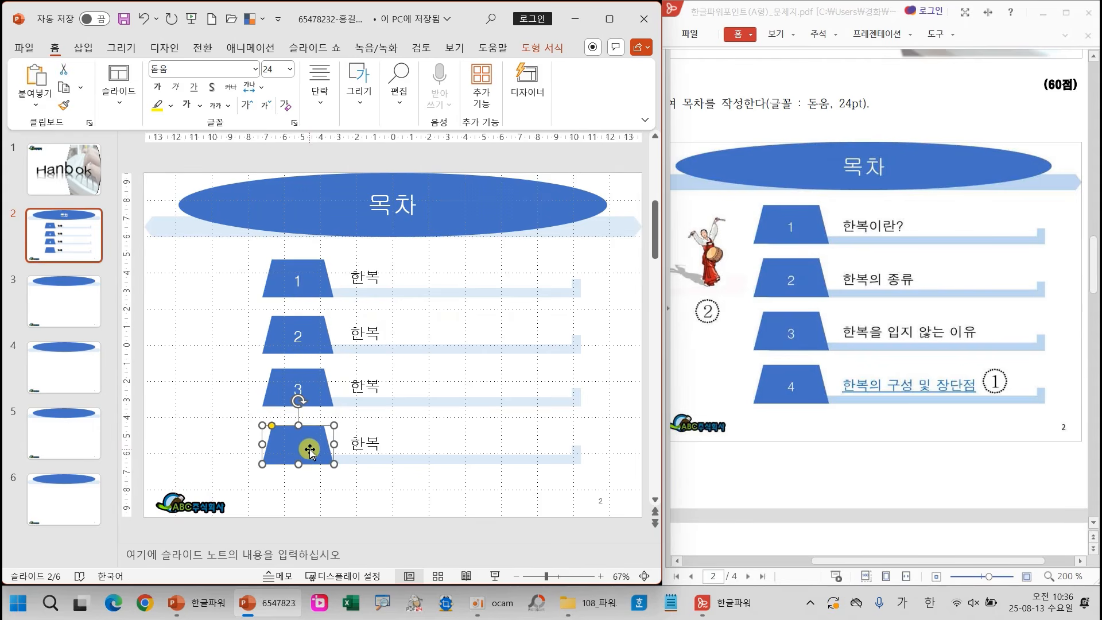
{"action": "type", "text": "4"}
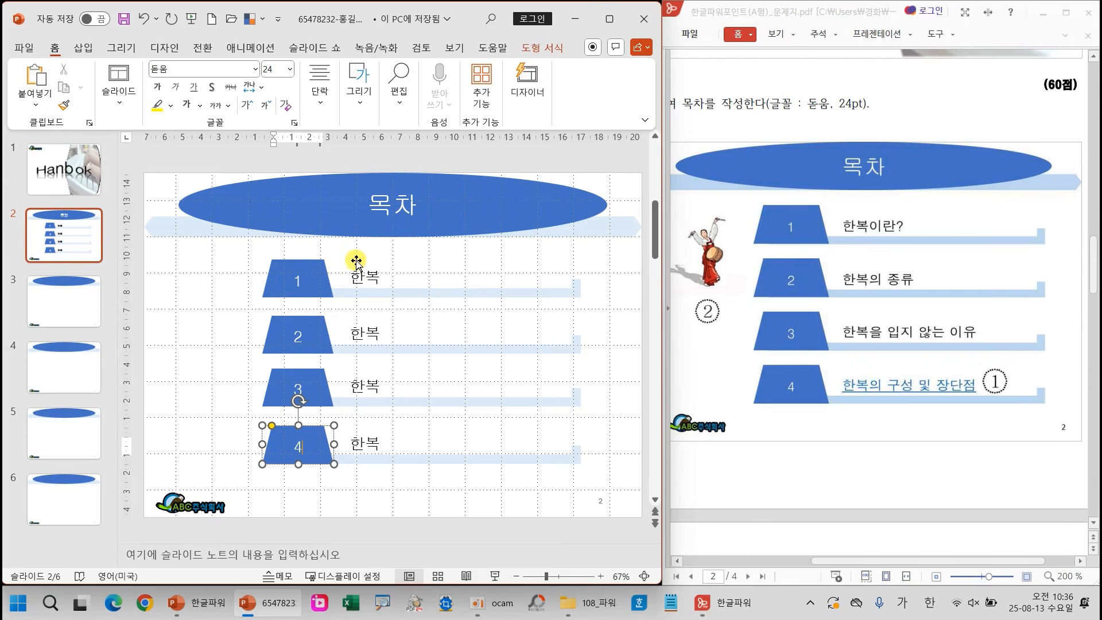
Complete the four item texts as 한복이란?, 한복의 종류, 한복을 입지 않는 이유 and 한복의 구성 및 장단점
{"action": "left_click", "coordinate": [379, 278]}
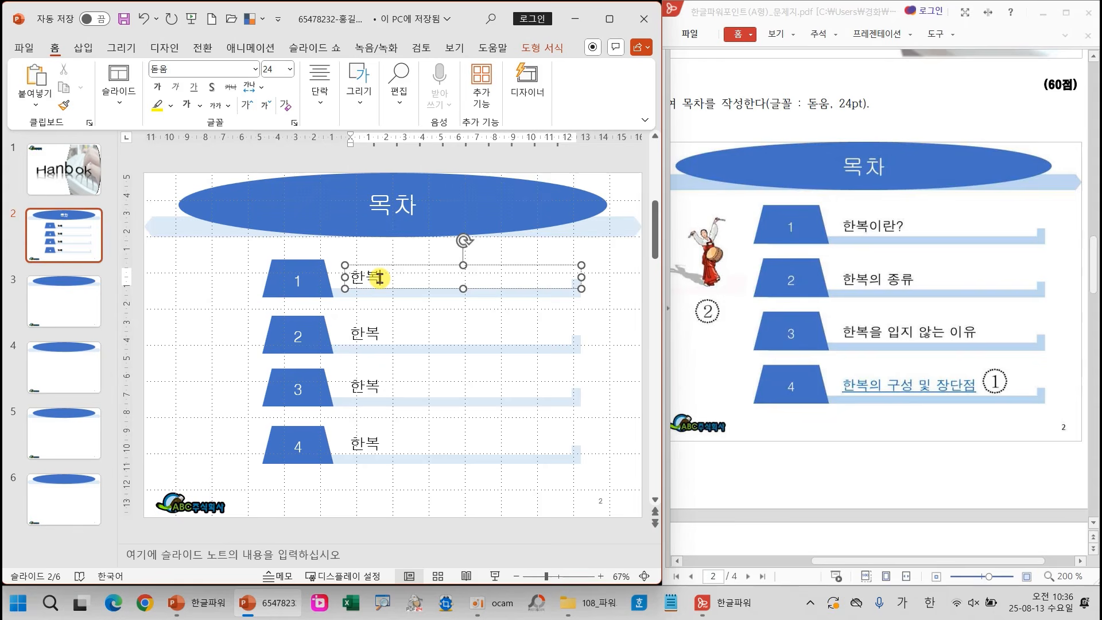
{"action": "type", "text": "이란?"}
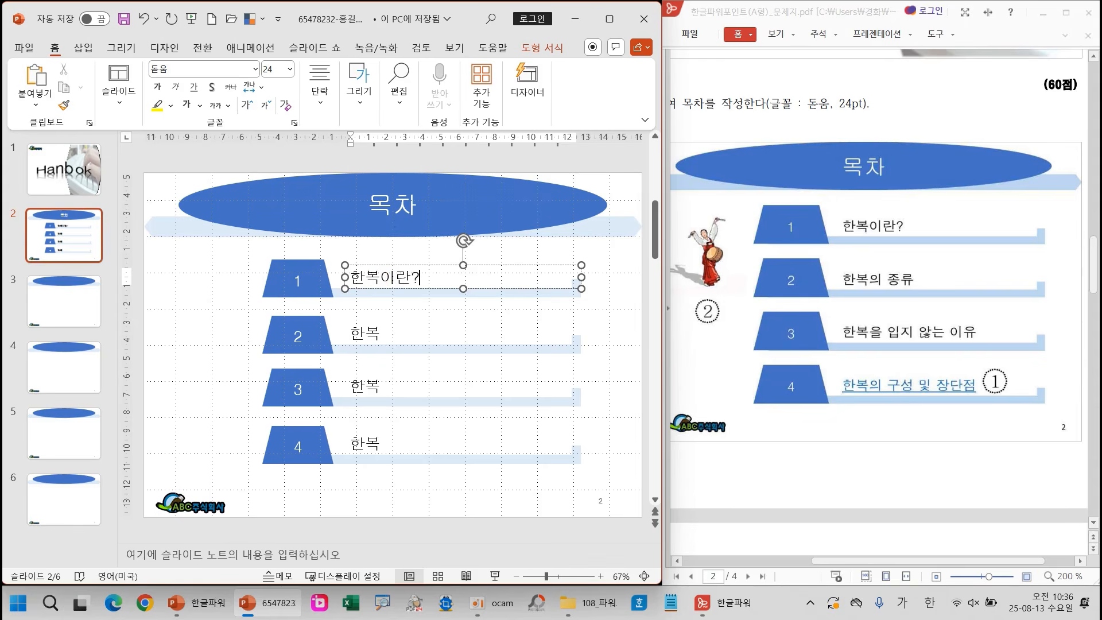
{"action": "left_click", "coordinate": [377, 334]}
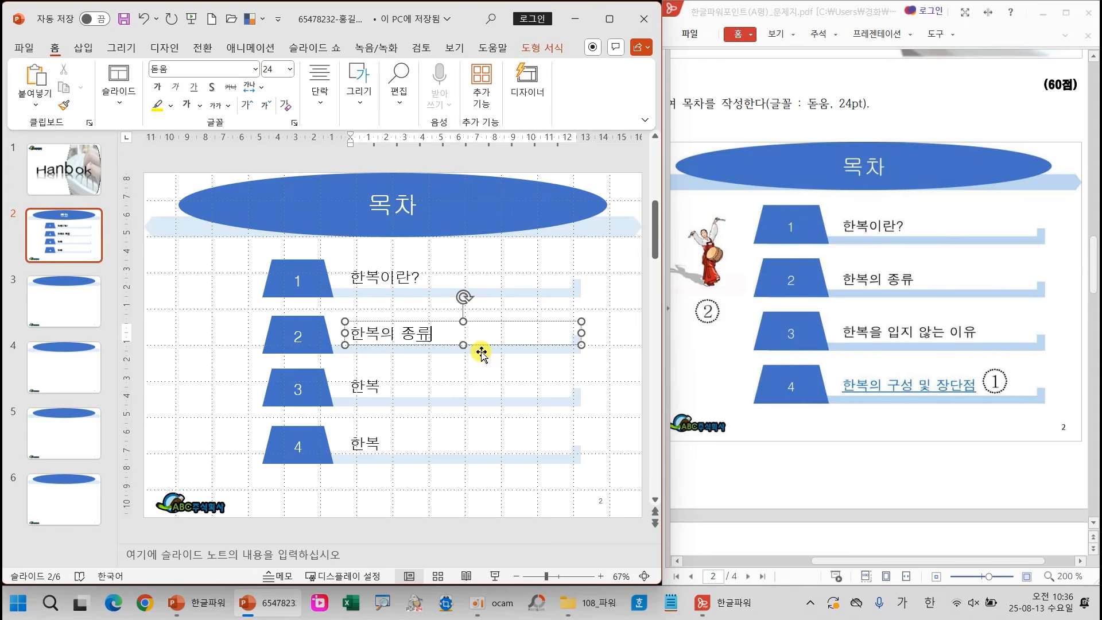
{"action": "left_click", "coordinate": [420, 392]}
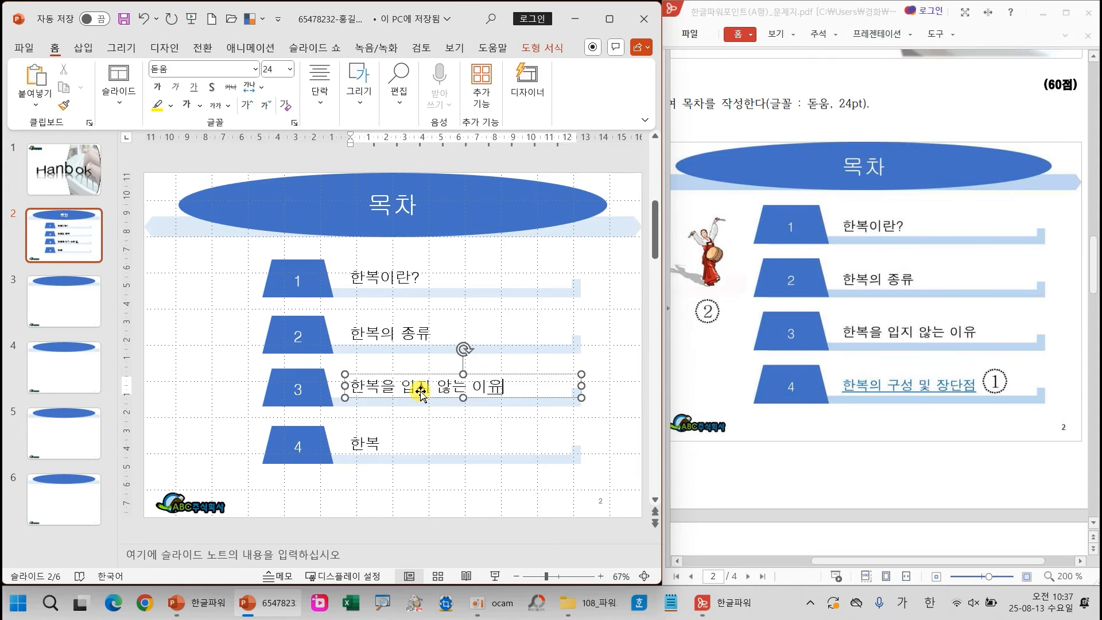
{"action": "left_click", "coordinate": [376, 443]}
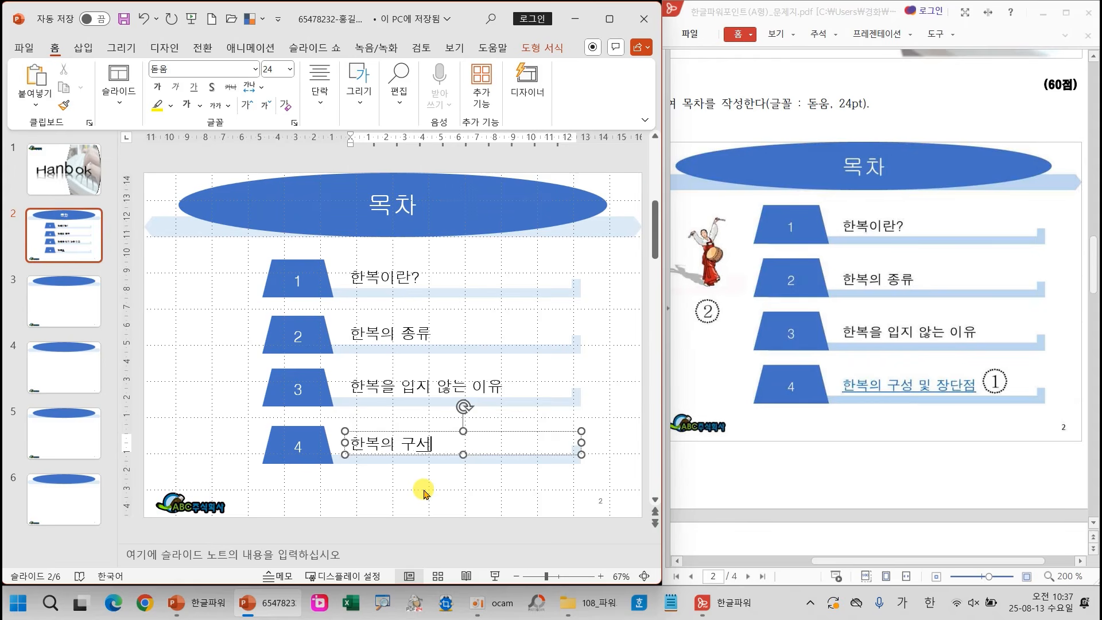
{"action": "type", "text": "의 구성 및 장단저"}
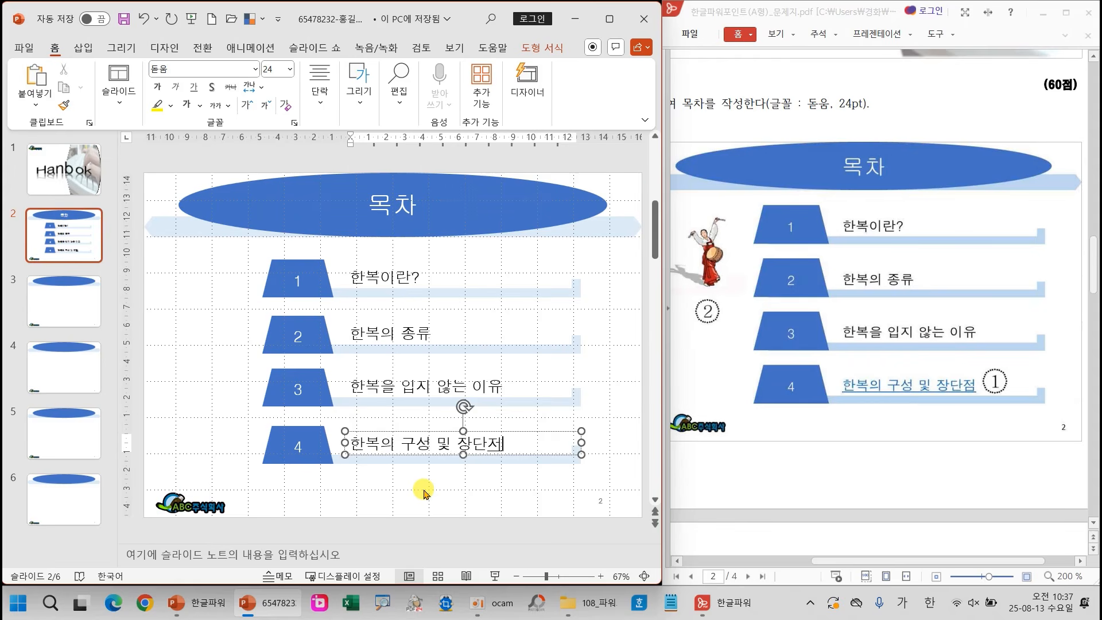
{"action": "left_click", "coordinate": [464, 483]}
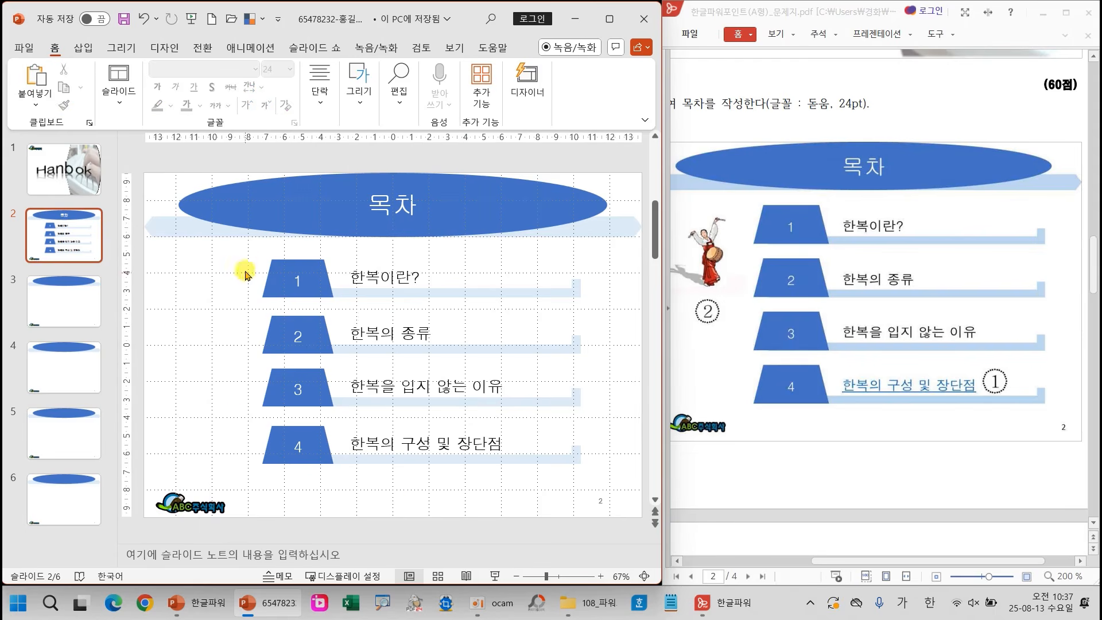
Shift all four item rows together slightly to the right and a little down on the slide
{"action": "left_click_drag", "start_coordinate": [245, 250], "coordinate": [611, 487]}
{"action": "key", "text": "Right"}
{"action": "key", "text": "Right"}
{"action": "key", "text": "Right"}
{"action": "key", "text": "Right"}
{"action": "key", "text": "Right"}
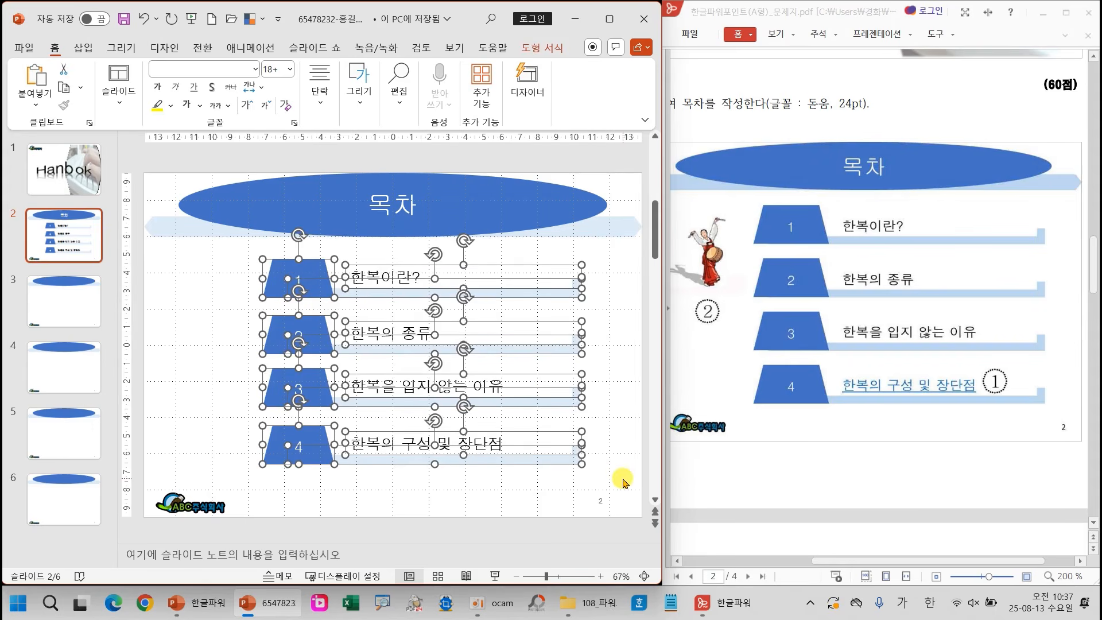
{"action": "key", "text": "Down"}
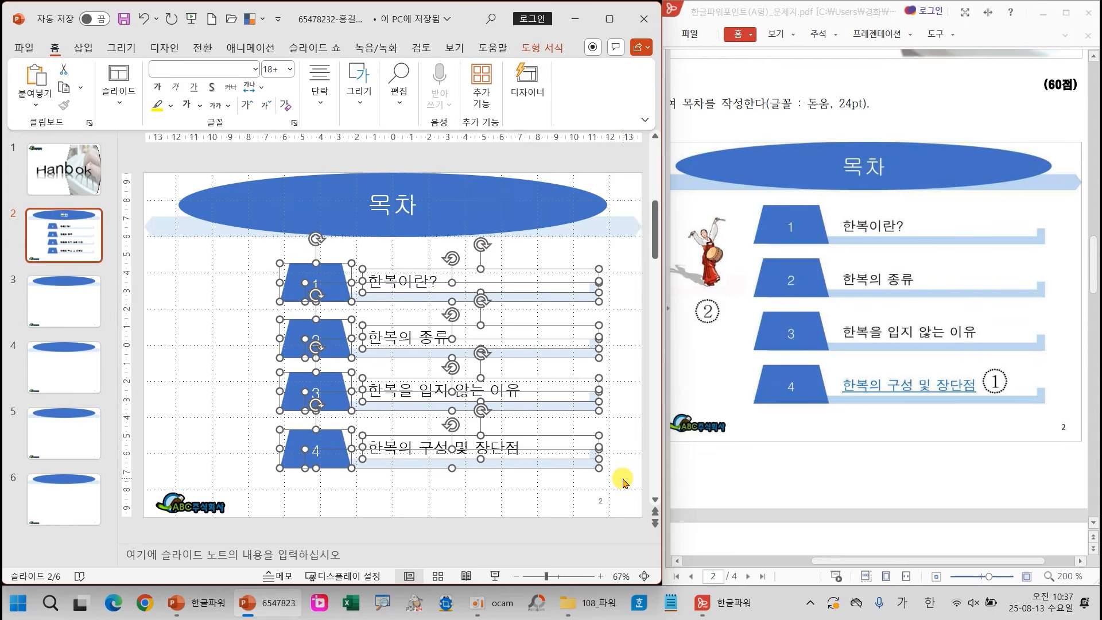
{"action": "left_click", "coordinate": [220, 371]}
Check the exam sheet's link condition and hyperlink the text 한복의 구성 및 장단점 to slide 6 (슬라이드 6) of this presentation
{"action": "left_click", "coordinate": [836, 562]}
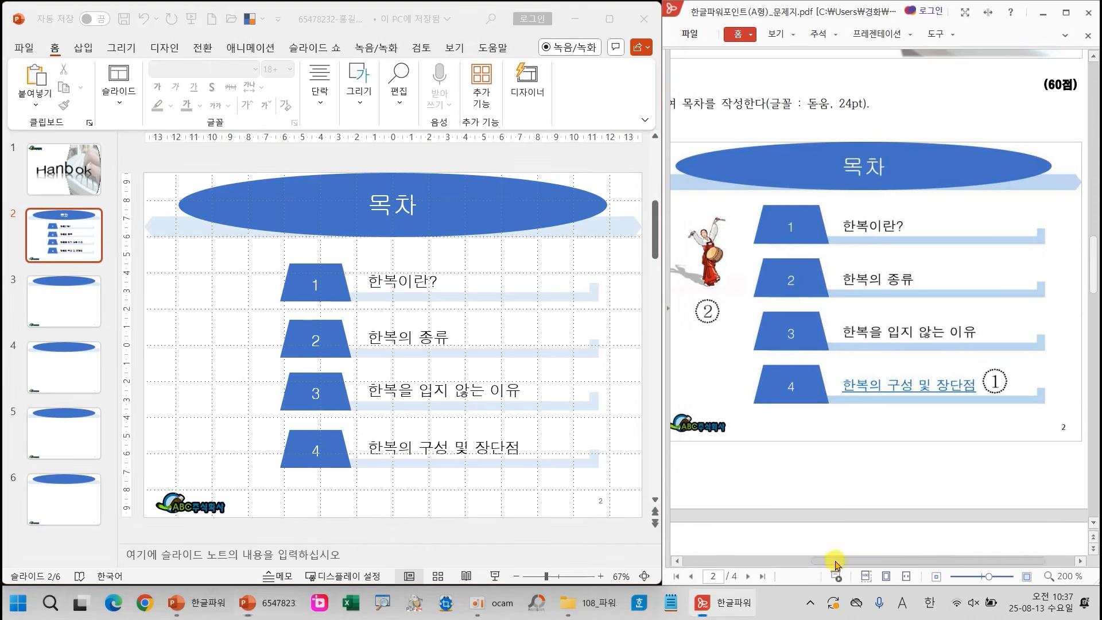
{"action": "left_click_drag", "start_coordinate": [836, 563], "coordinate": [740, 563]}
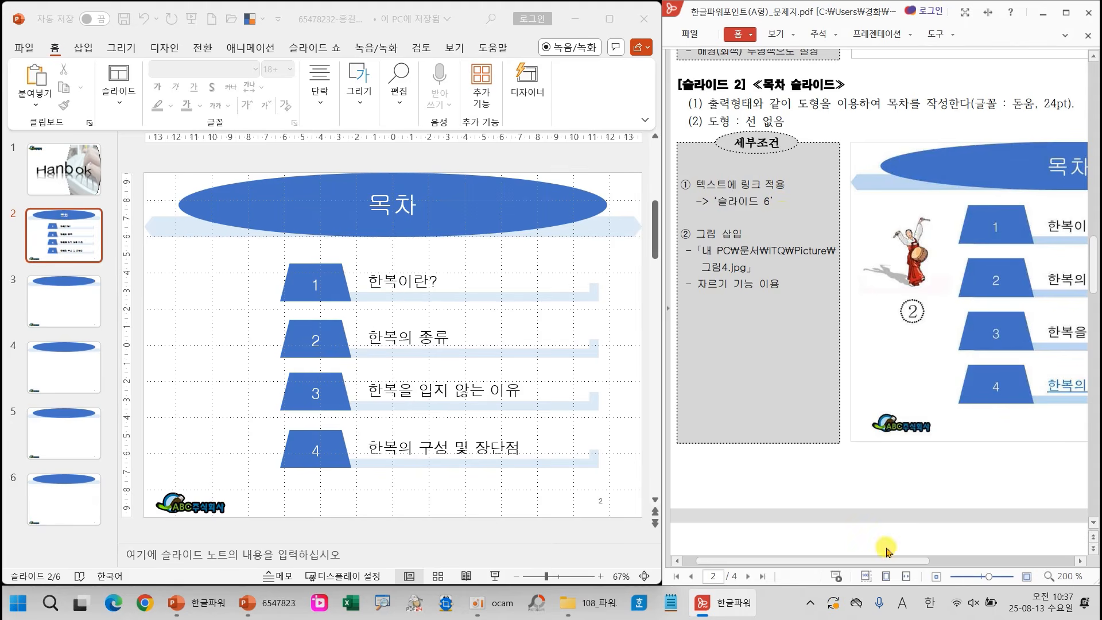
{"action": "left_click_drag", "start_coordinate": [867, 561], "coordinate": [971, 562]}
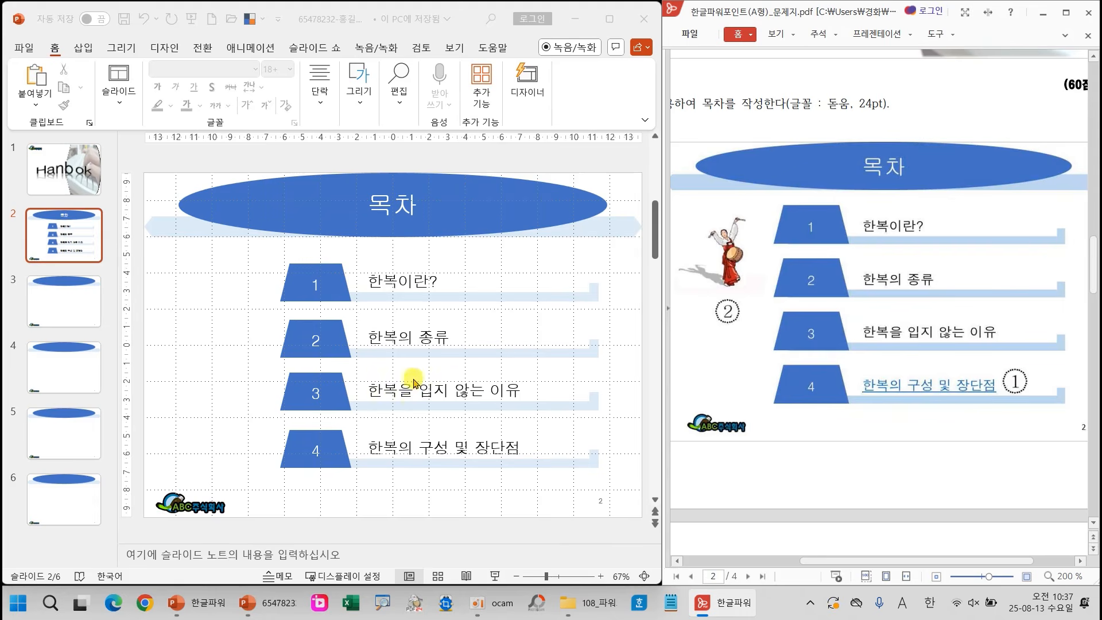
{"action": "left_click", "coordinate": [372, 448]}
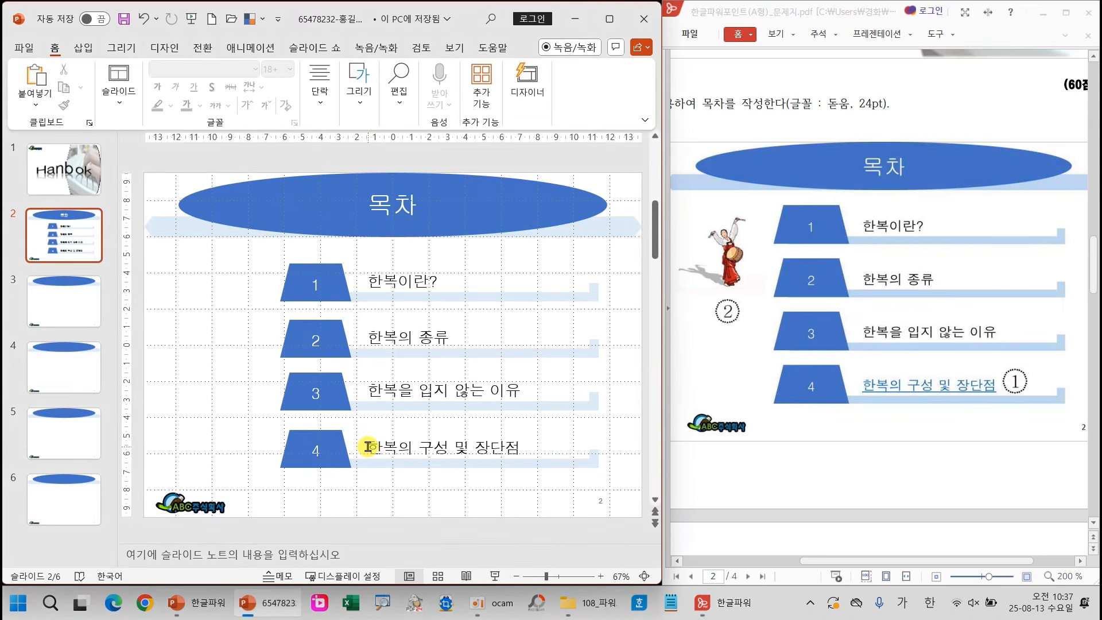
{"action": "left_click_drag", "start_coordinate": [369, 446], "coordinate": [528, 444]}
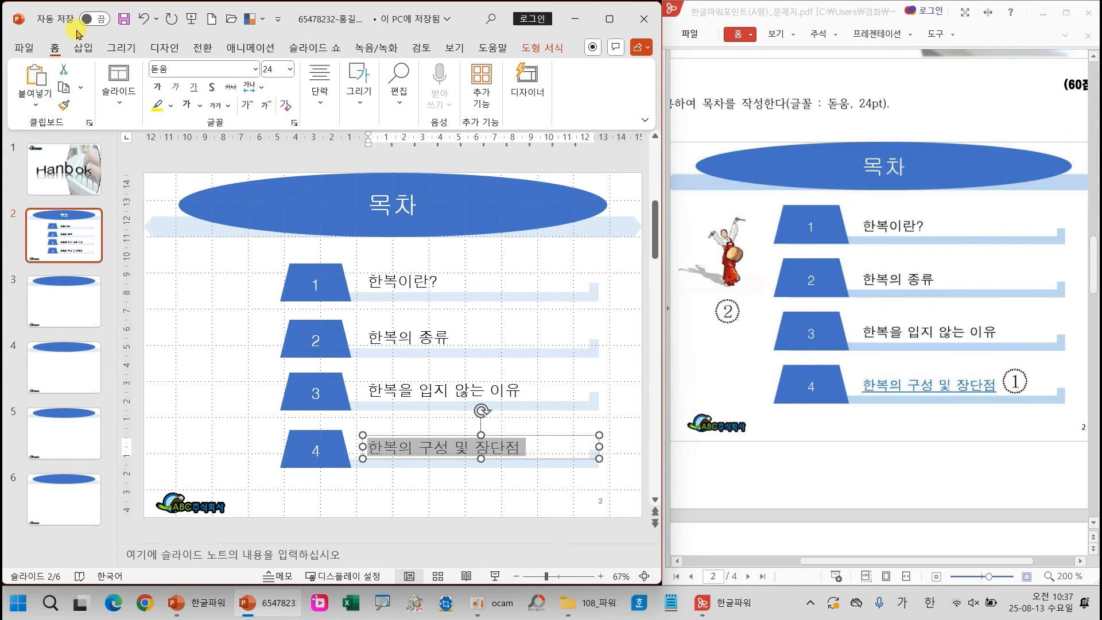
{"action": "left_click", "coordinate": [83, 48]}
{"action": "left_click", "coordinate": [443, 82]}
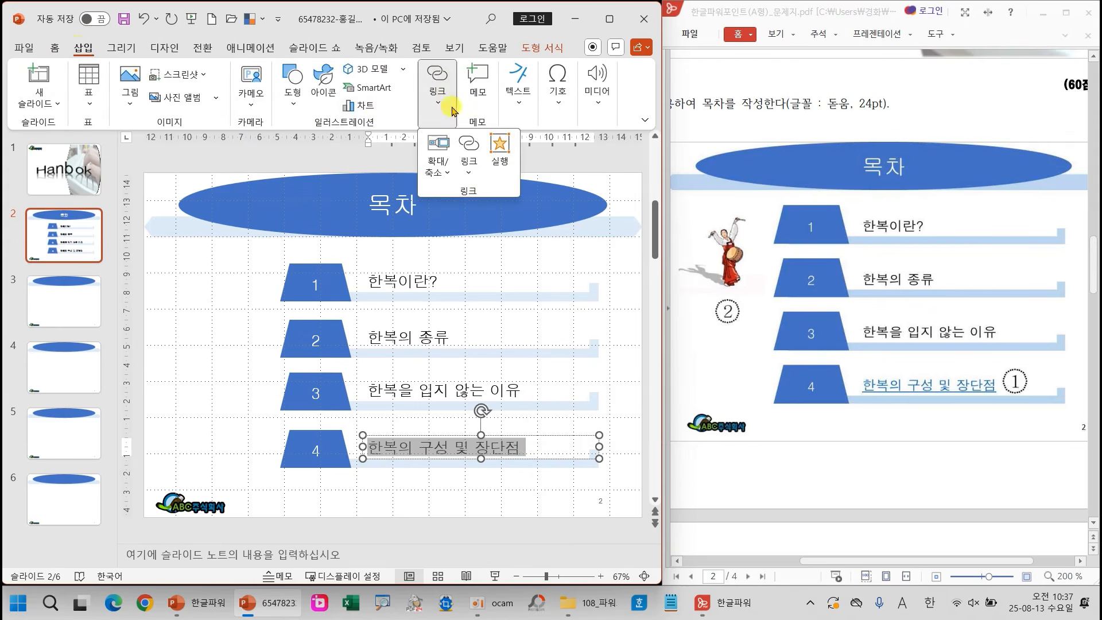
{"action": "left_click", "coordinate": [468, 143]}
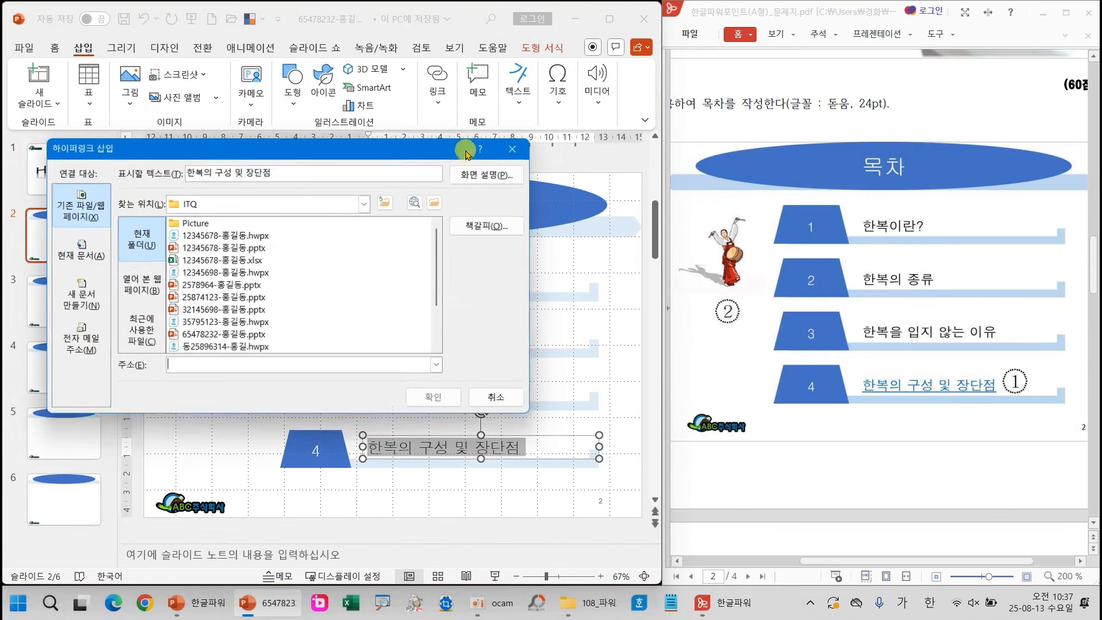
{"action": "left_click", "coordinate": [85, 252]}
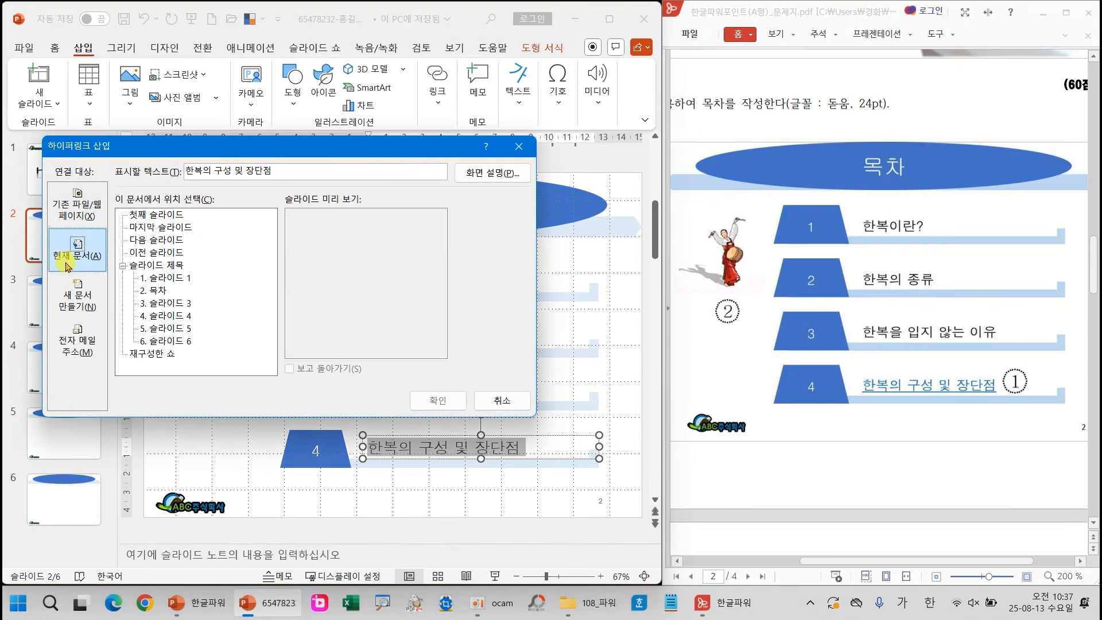
{"action": "left_click", "coordinate": [811, 562]}
{"action": "left_click_drag", "start_coordinate": [811, 563], "coordinate": [716, 563]}
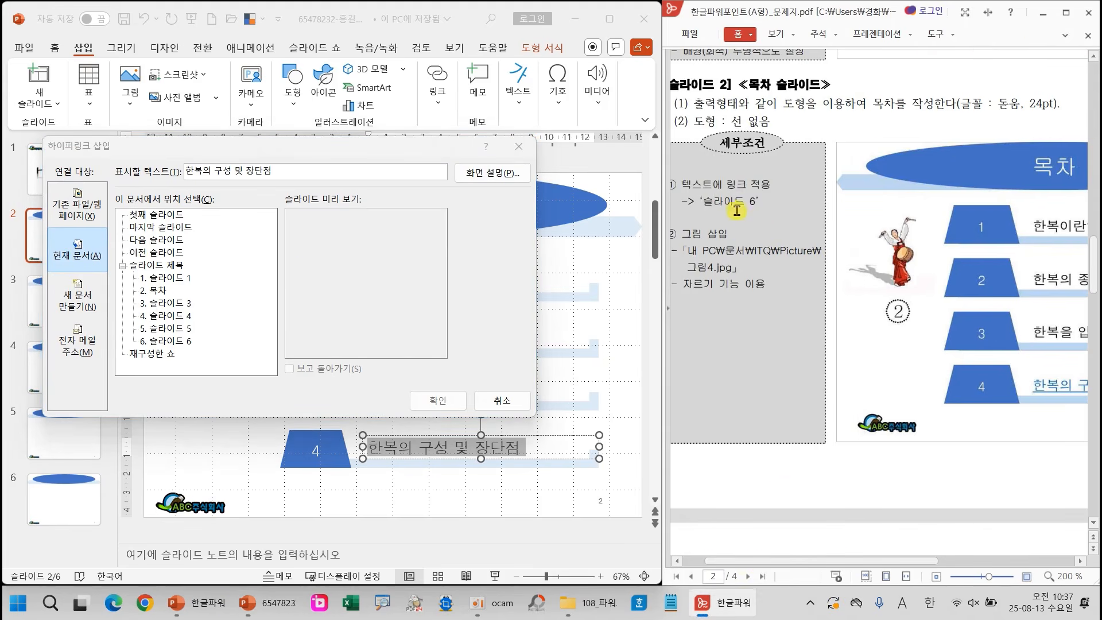
{"action": "left_click", "coordinate": [168, 341]}
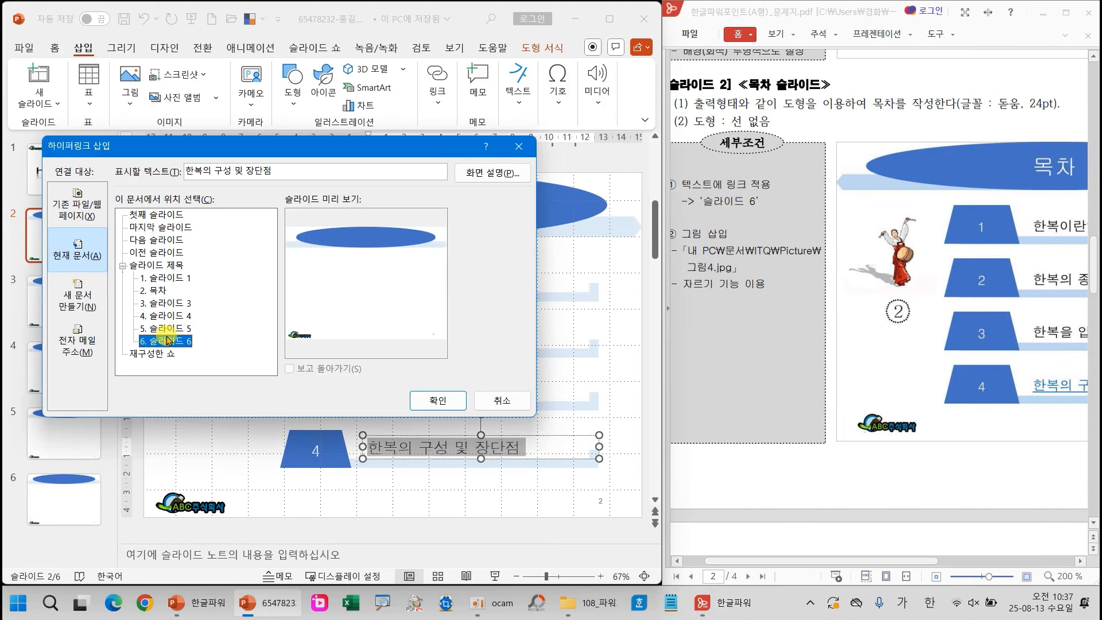
{"action": "left_click", "coordinate": [442, 400]}
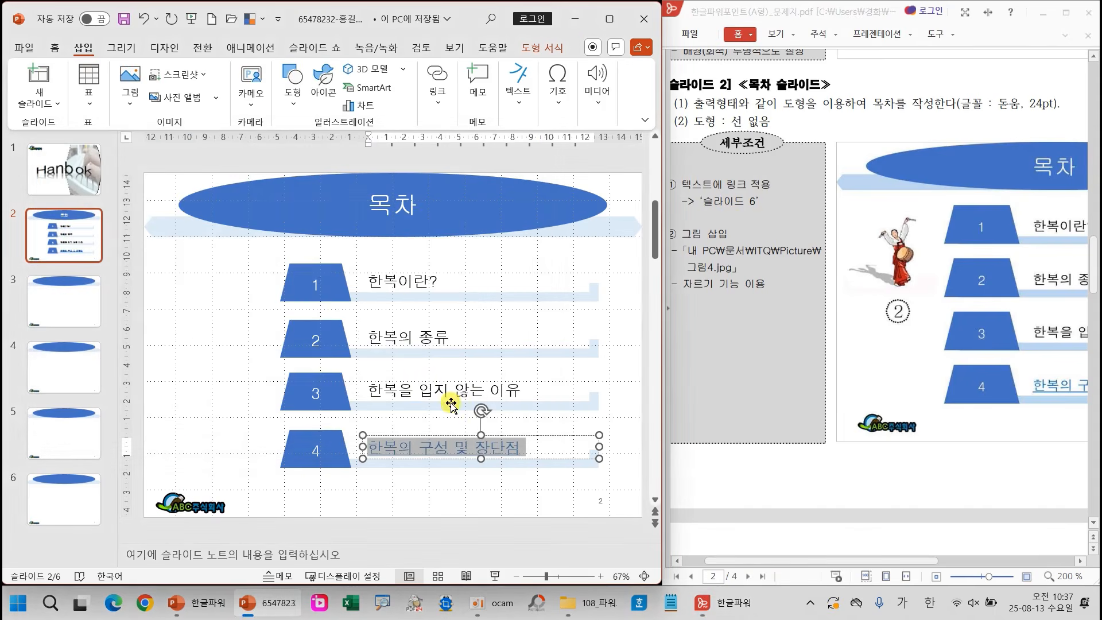
{"action": "left_click", "coordinate": [613, 409]}
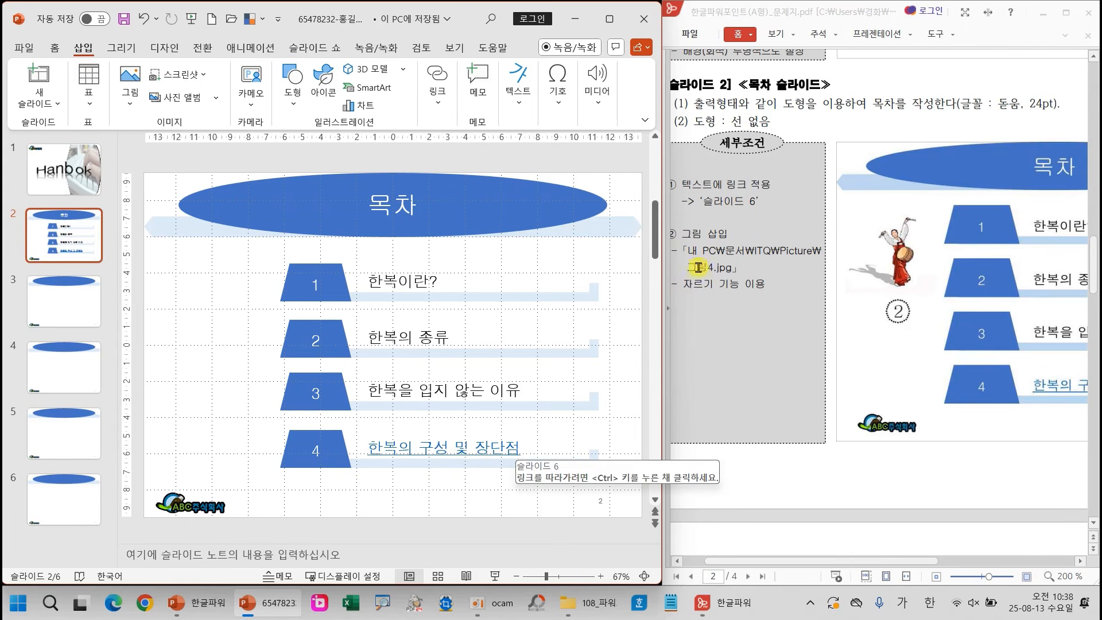
Insert the picture 그림4.jpg from the ITQ Picture folder on slide 2
{"action": "left_click", "coordinate": [130, 86]}
{"action": "left_click", "coordinate": [148, 150]}
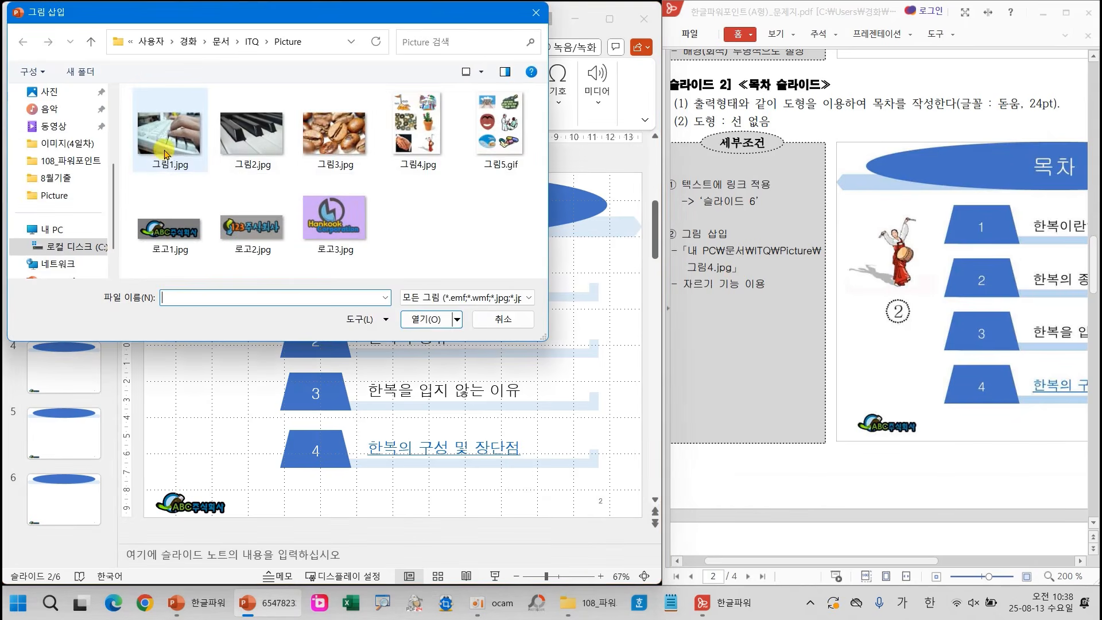
{"action": "left_click", "coordinate": [421, 115]}
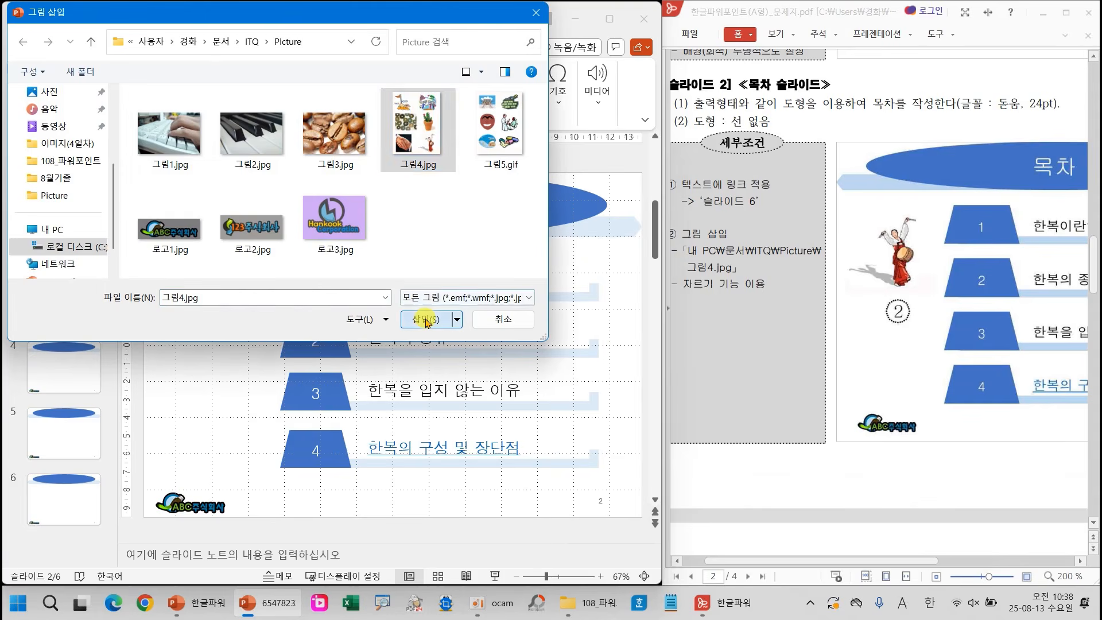
{"action": "left_click", "coordinate": [425, 319]}
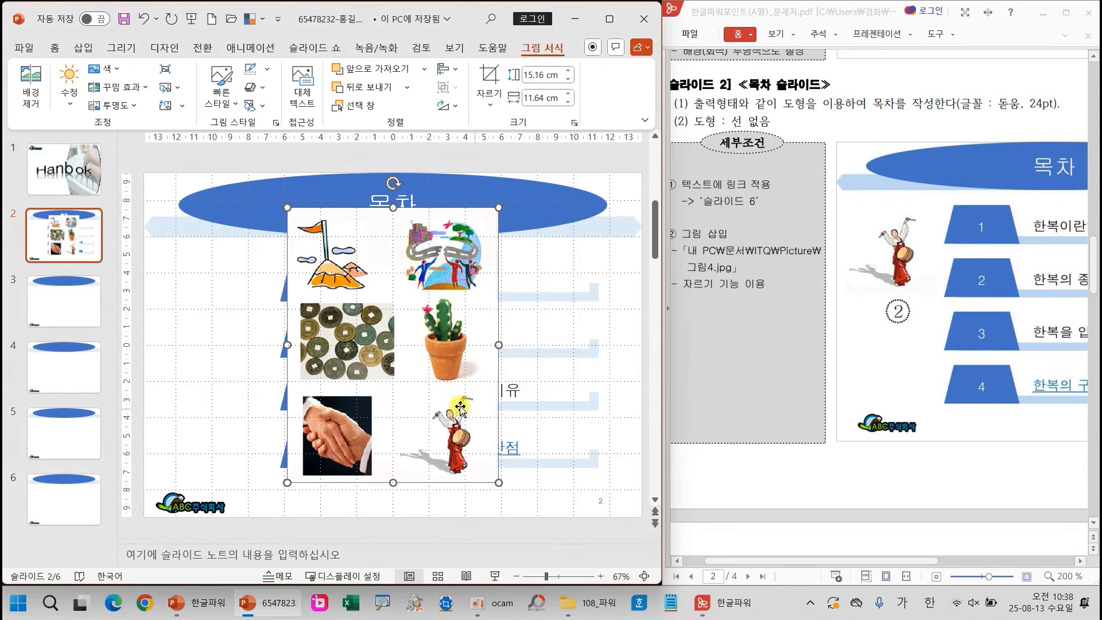
Crop the inserted picture to the dancing drummer figure only, about 5.03 cm high and 5.23 cm wide
{"action": "left_click", "coordinate": [488, 78]}
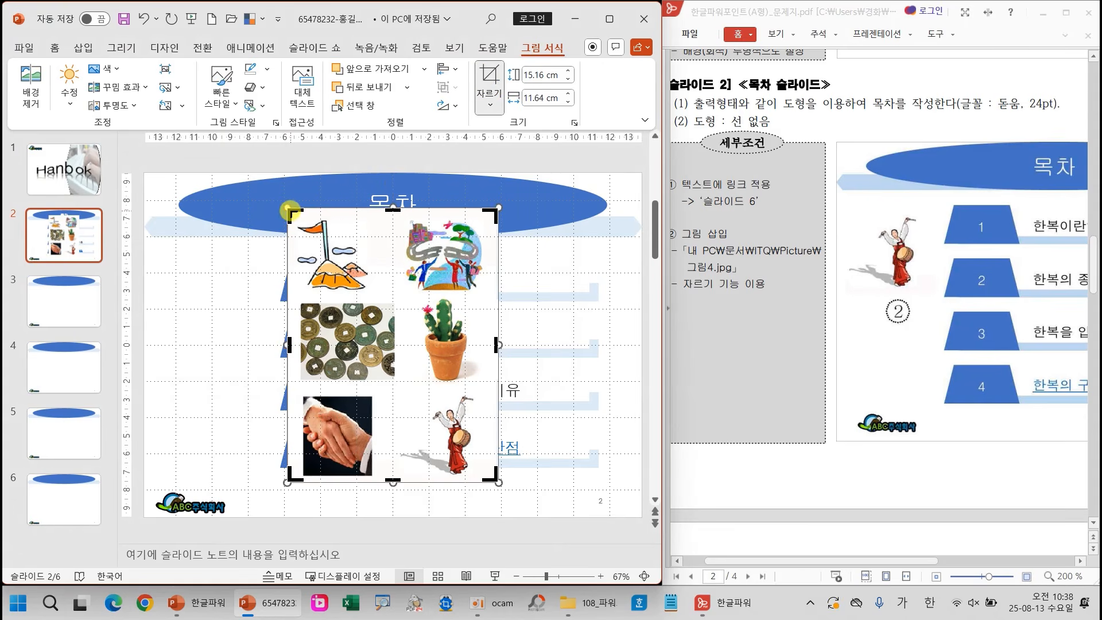
{"action": "left_click_drag", "start_coordinate": [289, 211], "coordinate": [390, 387]}
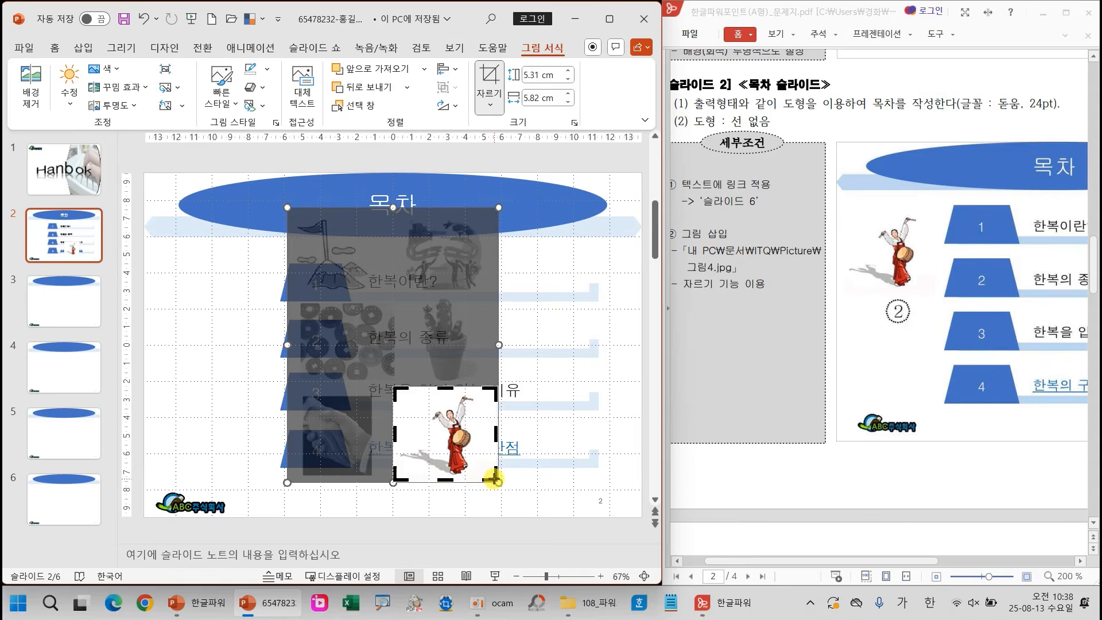
{"action": "left_click_drag", "start_coordinate": [495, 480], "coordinate": [486, 475]}
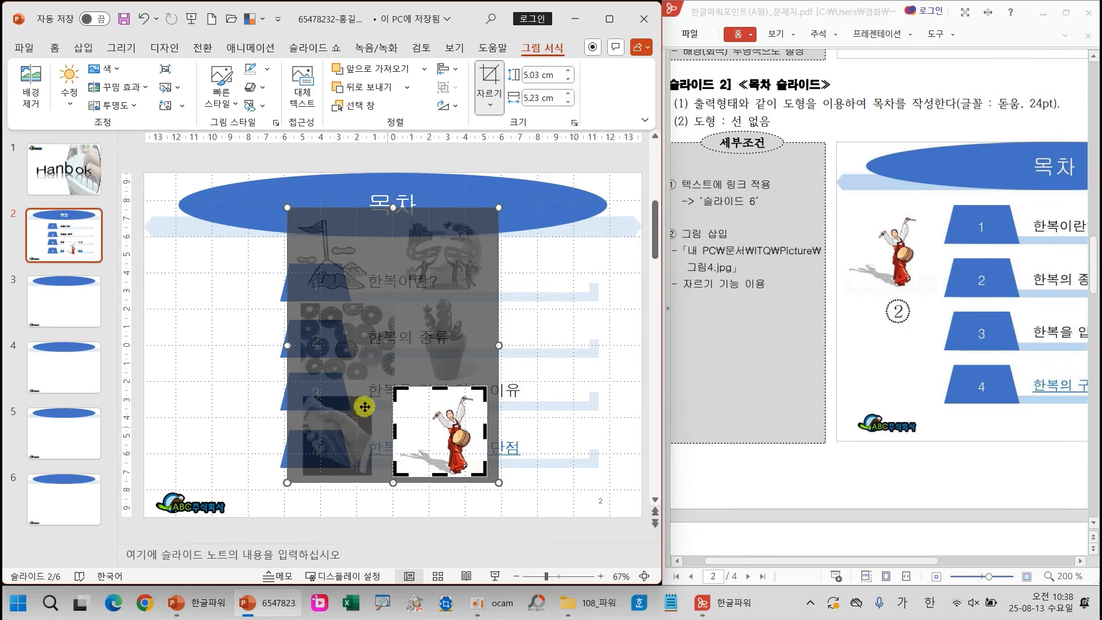
{"action": "left_click", "coordinate": [186, 312]}
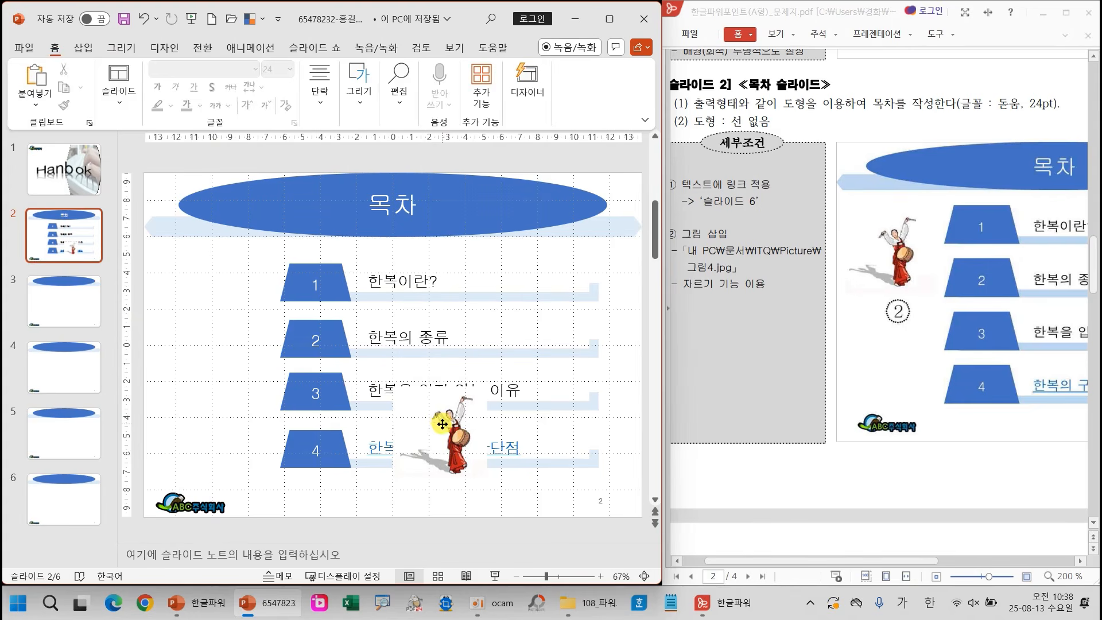
Place the cropped drummer picture beside the trapezoids of items 1 and 2 and save the presentation
{"action": "left_click_drag", "start_coordinate": [442, 423], "coordinate": [214, 294]}
{"action": "left_click", "coordinate": [237, 399]}
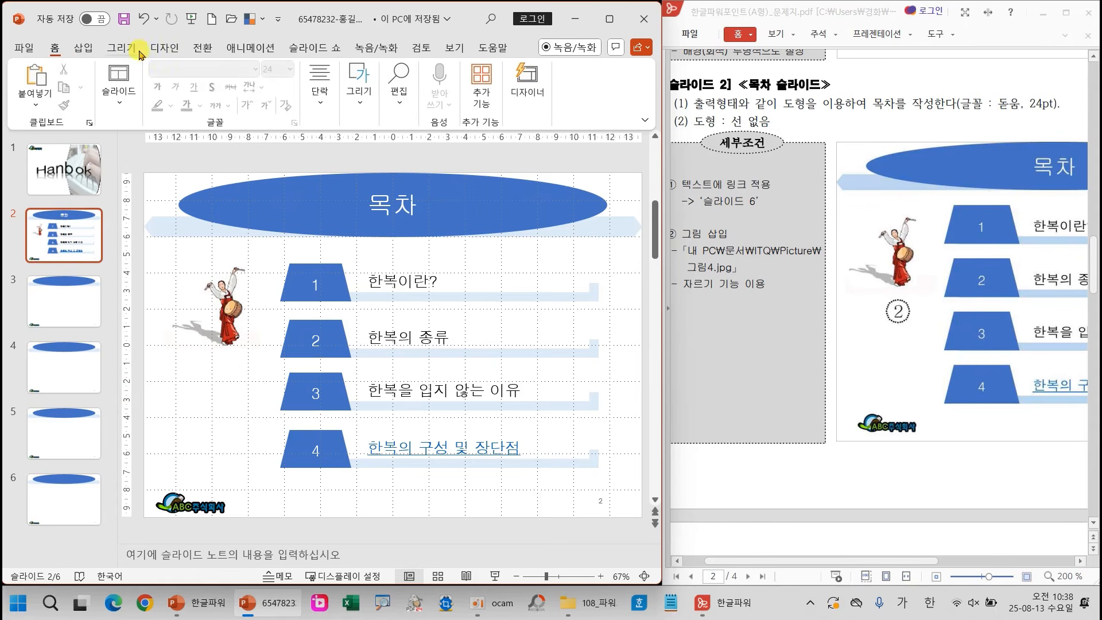
{"action": "left_click", "coordinate": [123, 20]}
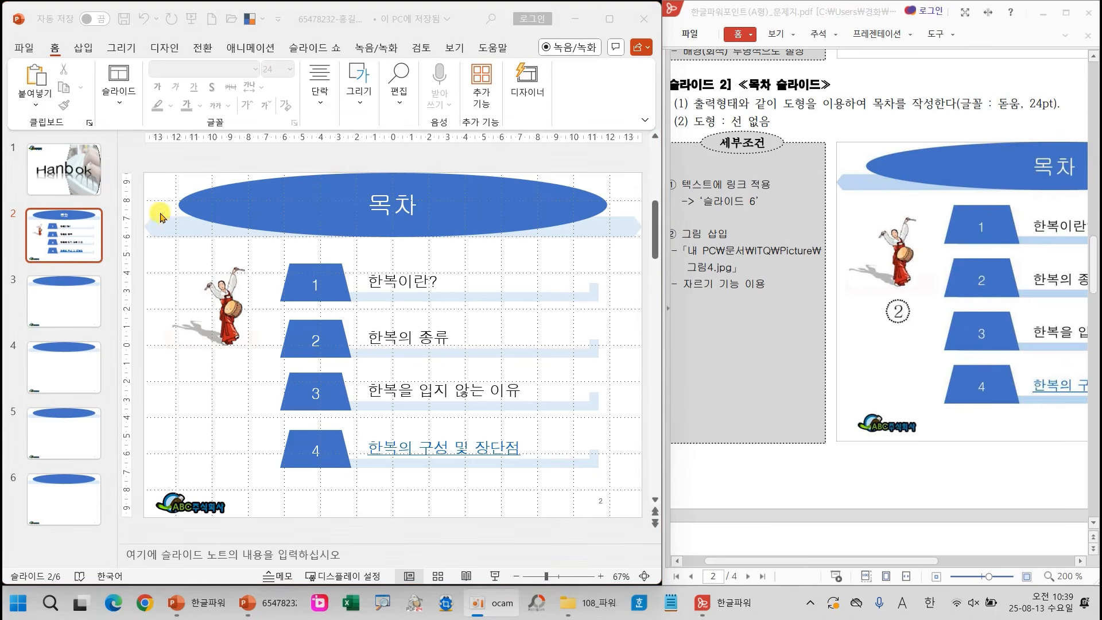
Check the exam sheet's slide 3 section and give slide 3 the title 1. 한복이란?
{"action": "left_click", "coordinate": [69, 302]}
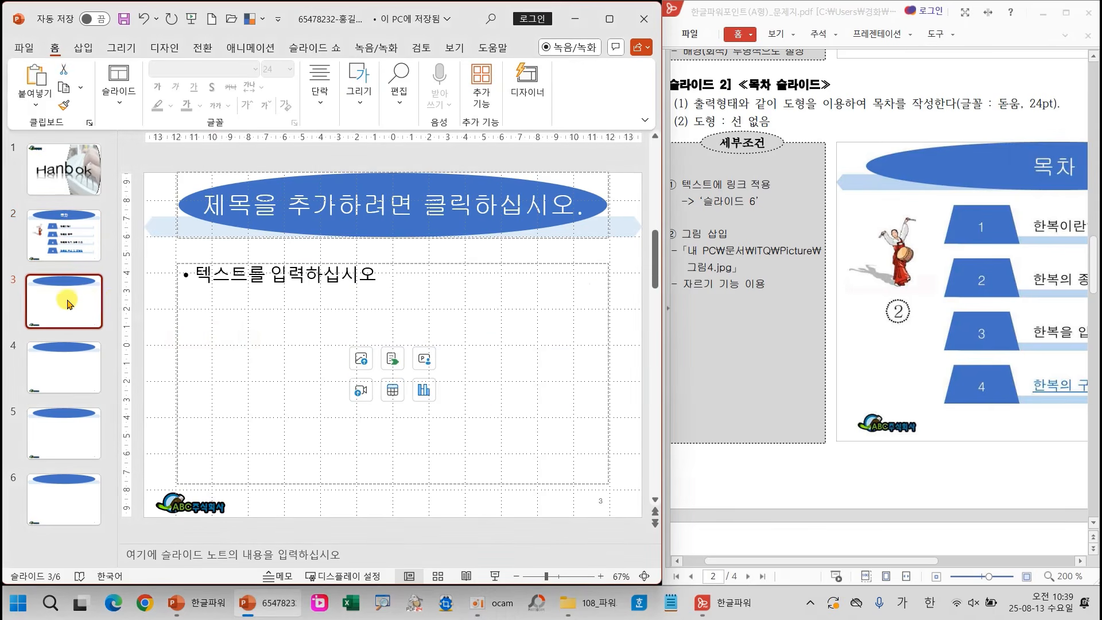
{"action": "scroll", "coordinate": [855, 283], "scroll_direction": "down", "scroll_amount": 4}
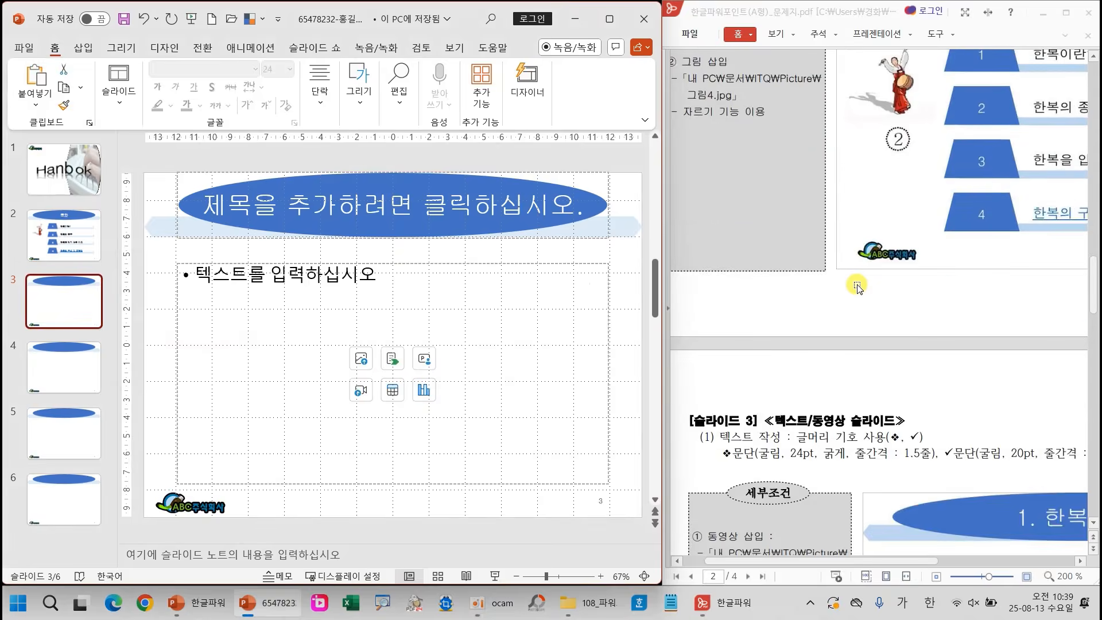
{"action": "scroll", "coordinate": [859, 287], "scroll_direction": "down", "scroll_amount": 2}
{"action": "left_click_drag", "start_coordinate": [877, 560], "coordinate": [985, 570]}
{"action": "left_click", "coordinate": [460, 204]}
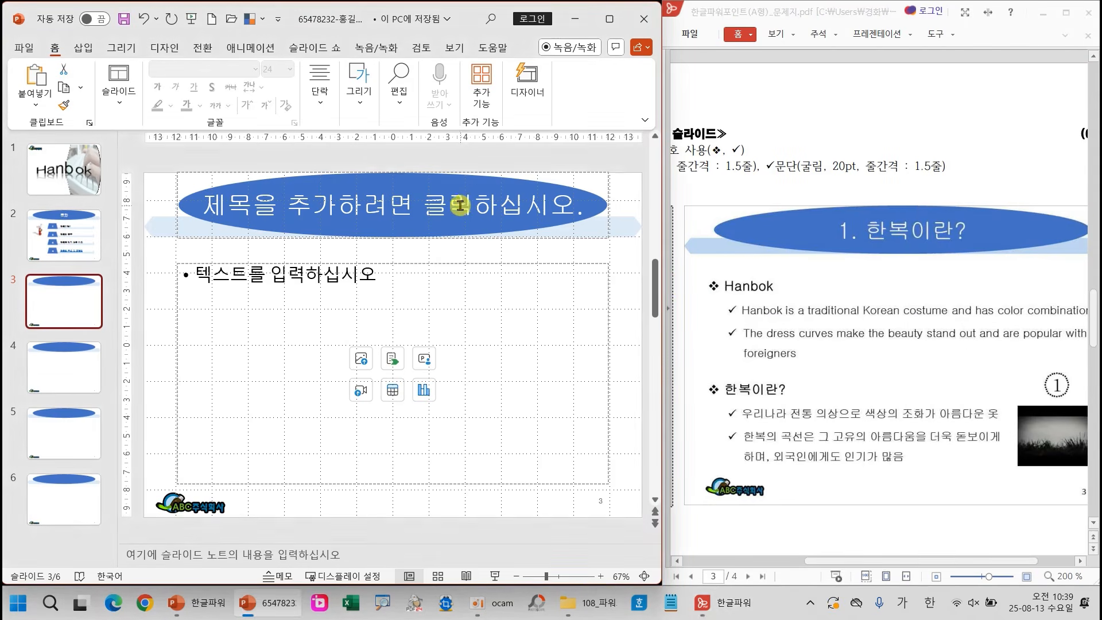
{"action": "type", "text": "1. "}
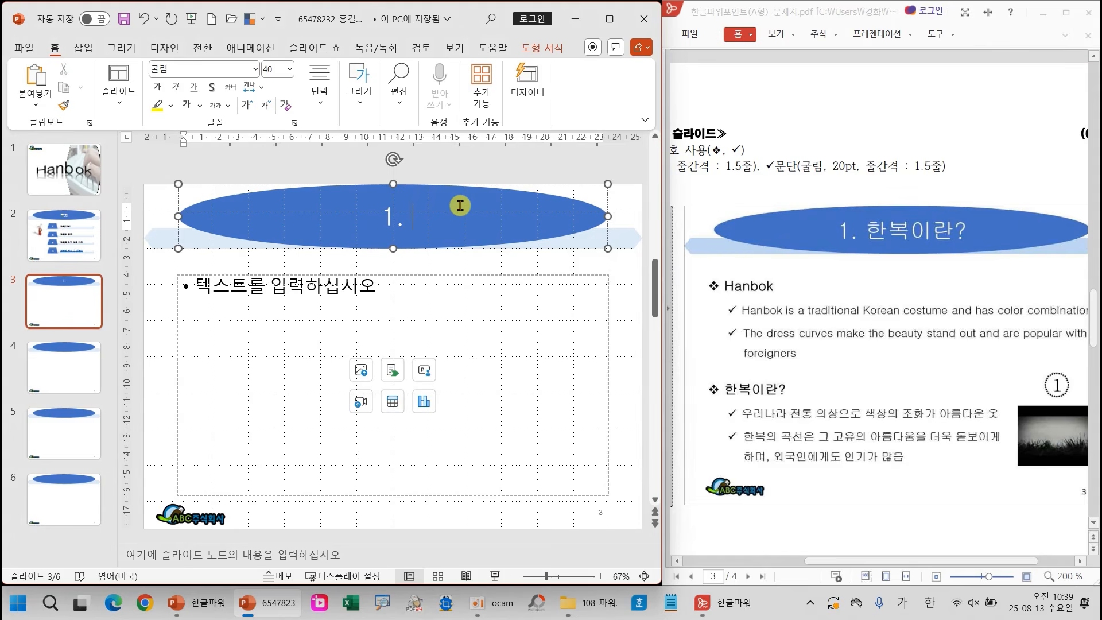
{"action": "type", "text": "한복이라"}
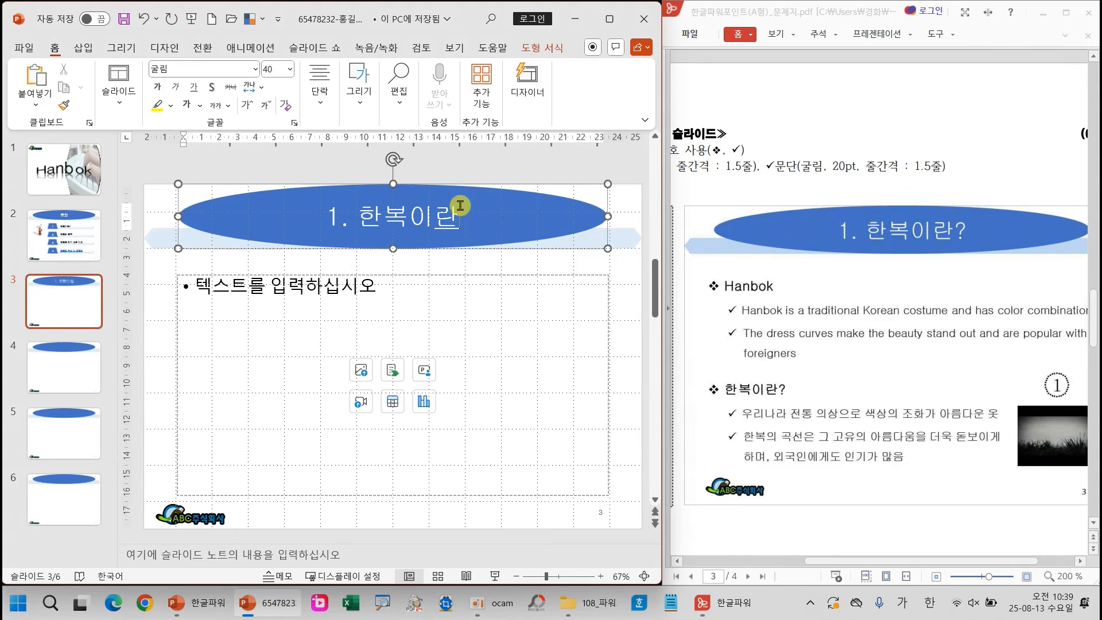
{"action": "type", "text": "?"}
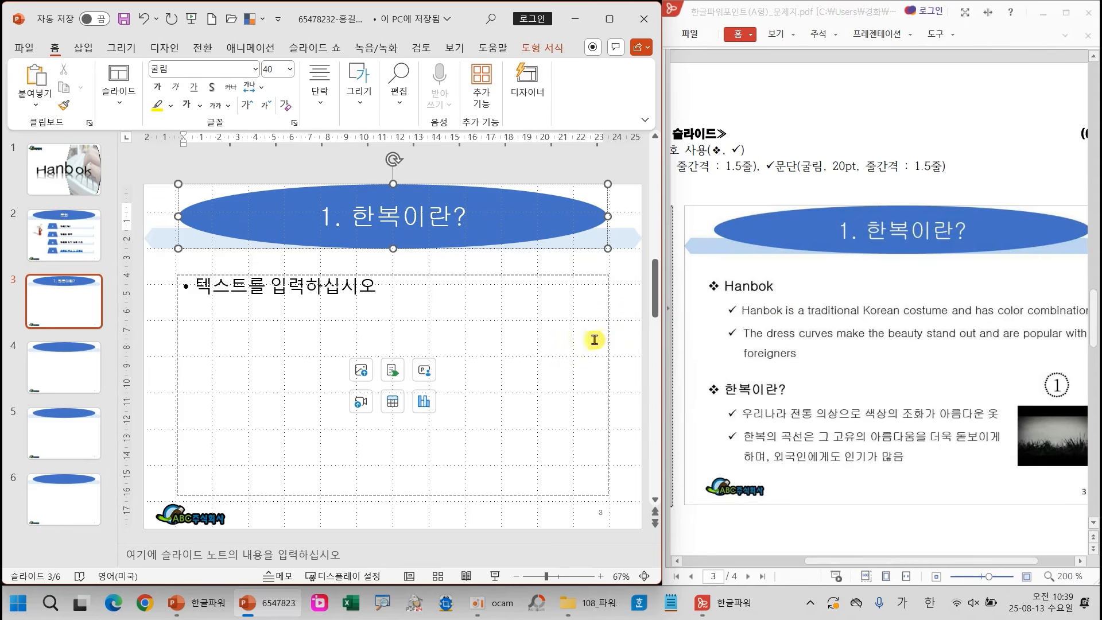
Set the slide 3 body placeholder's text box to 자동 맞춤 안 함 (no autofit)
{"action": "left_click", "coordinate": [507, 347]}
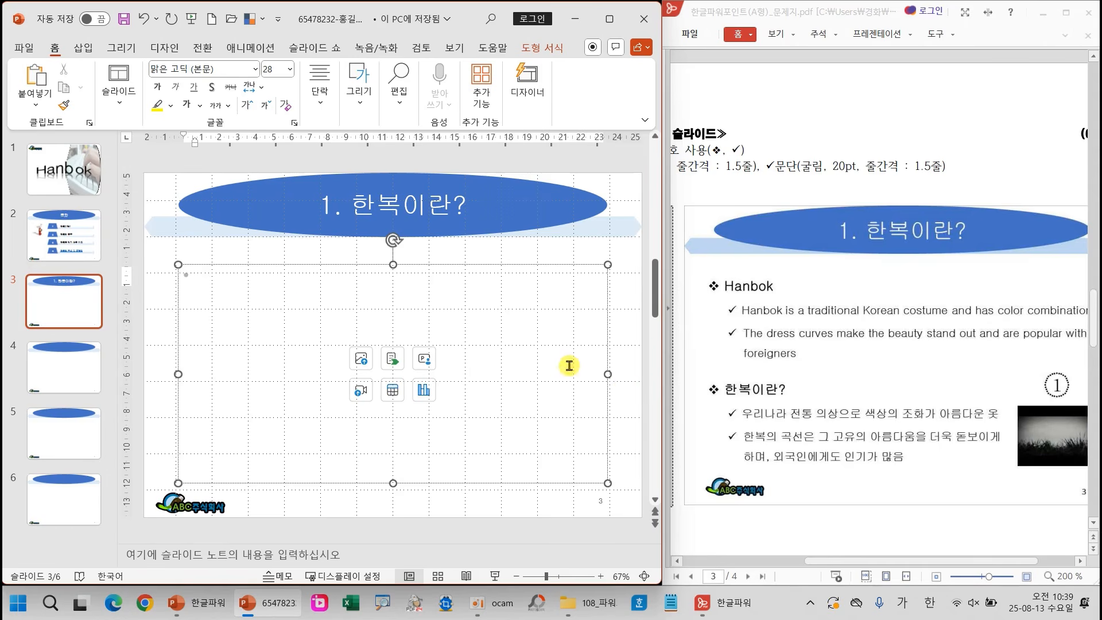
{"action": "right_click", "coordinate": [281, 320]}
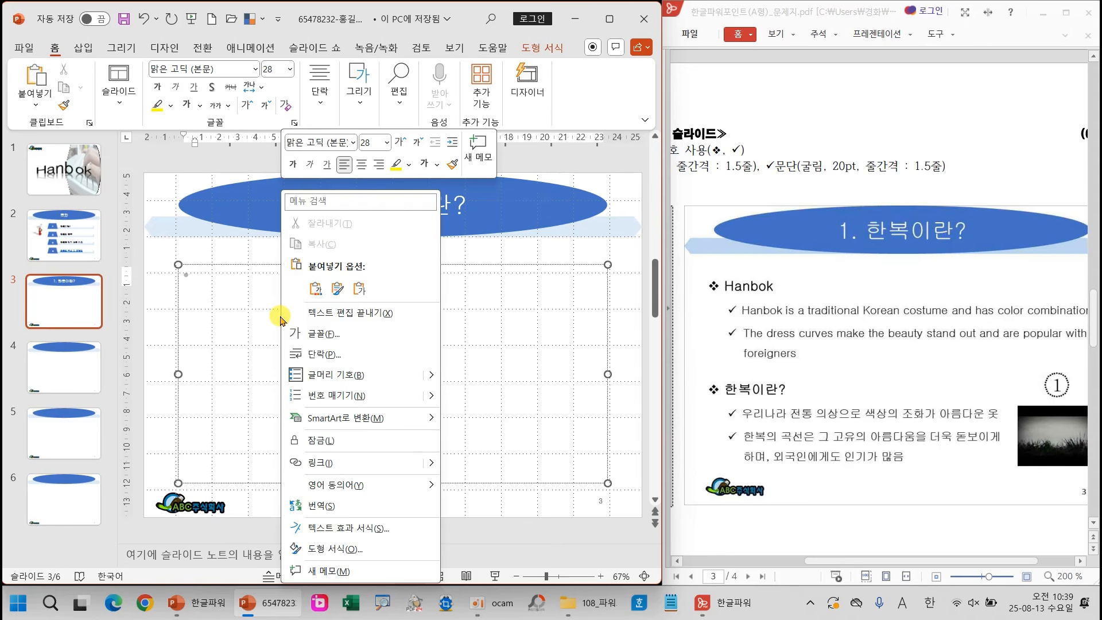
{"action": "left_click", "coordinate": [337, 528]}
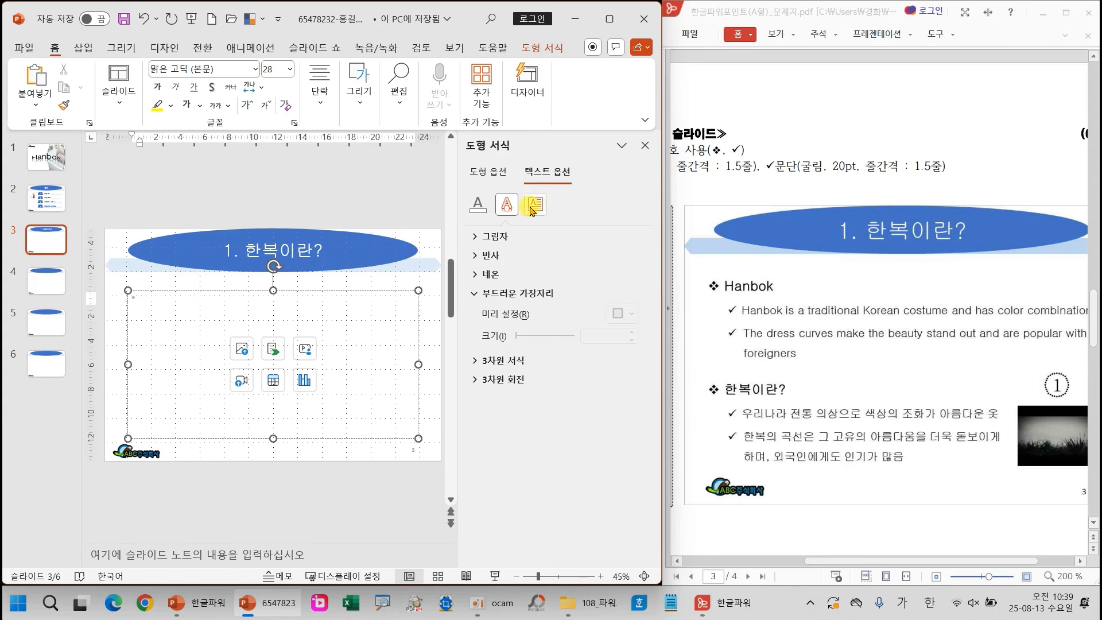
{"action": "left_click", "coordinate": [533, 207]}
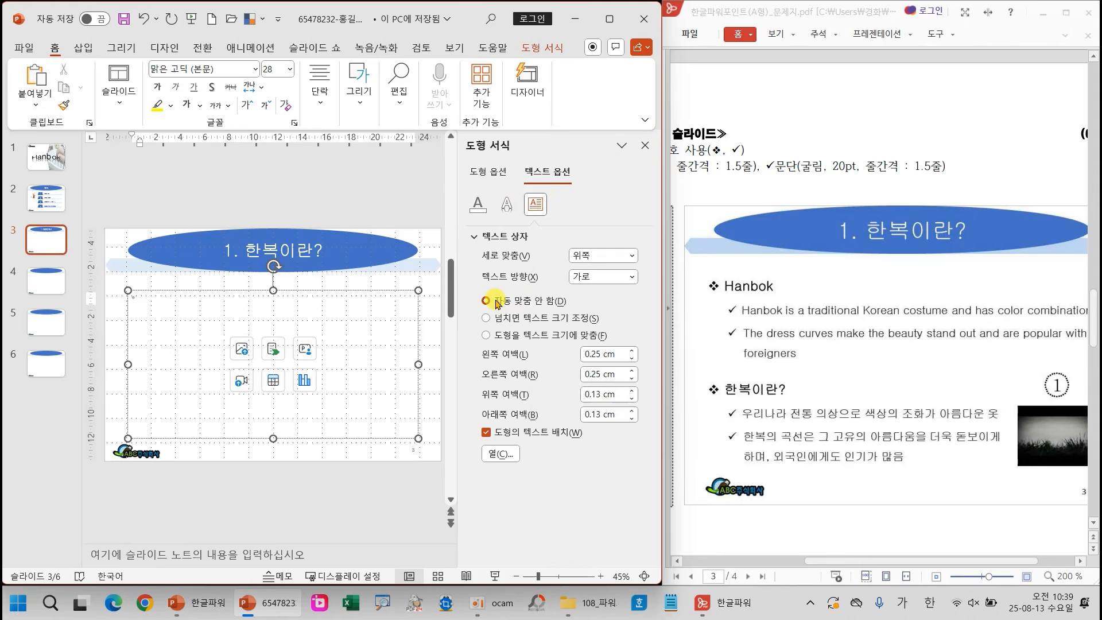
{"action": "left_click_drag", "start_coordinate": [464, 289], "coordinate": [582, 312]}
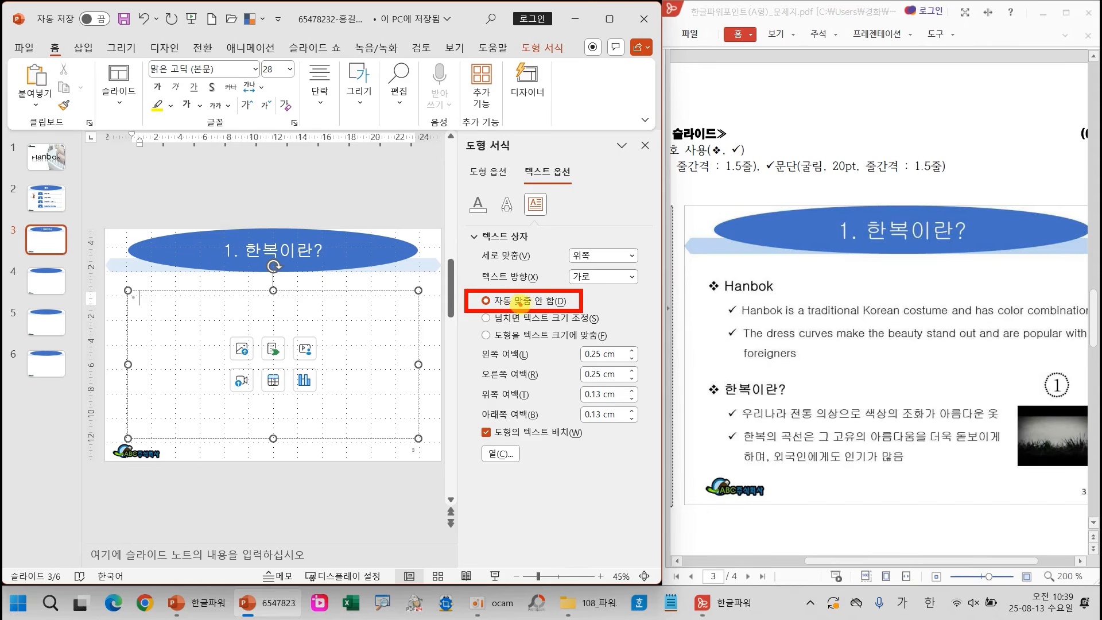
{"action": "left_click", "coordinate": [645, 145]}
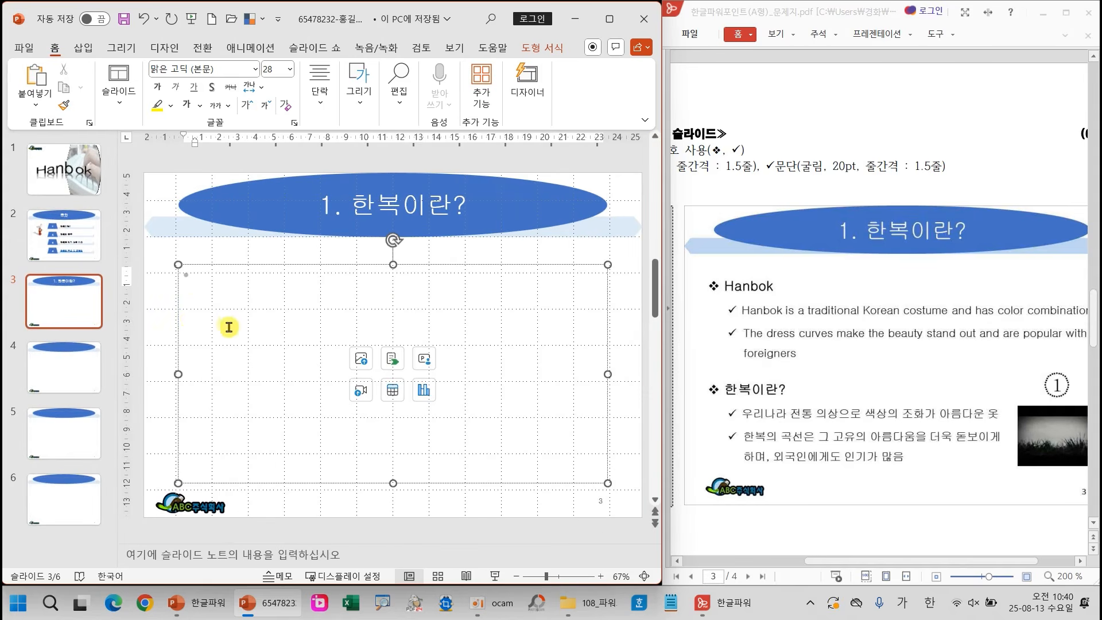
Apply the ❖ bullet to the first line of the slide 3 body and enter Hanbok
{"action": "left_click", "coordinate": [206, 283]}
{"action": "mouse_move", "coordinate": [205, 283]}
{"action": "left_mouse_down"}
{"action": "mouse_move", "coordinate": [161, 252]}
{"action": "mouse_move", "coordinate": [201, 282]}
{"action": "left_mouse_up"}
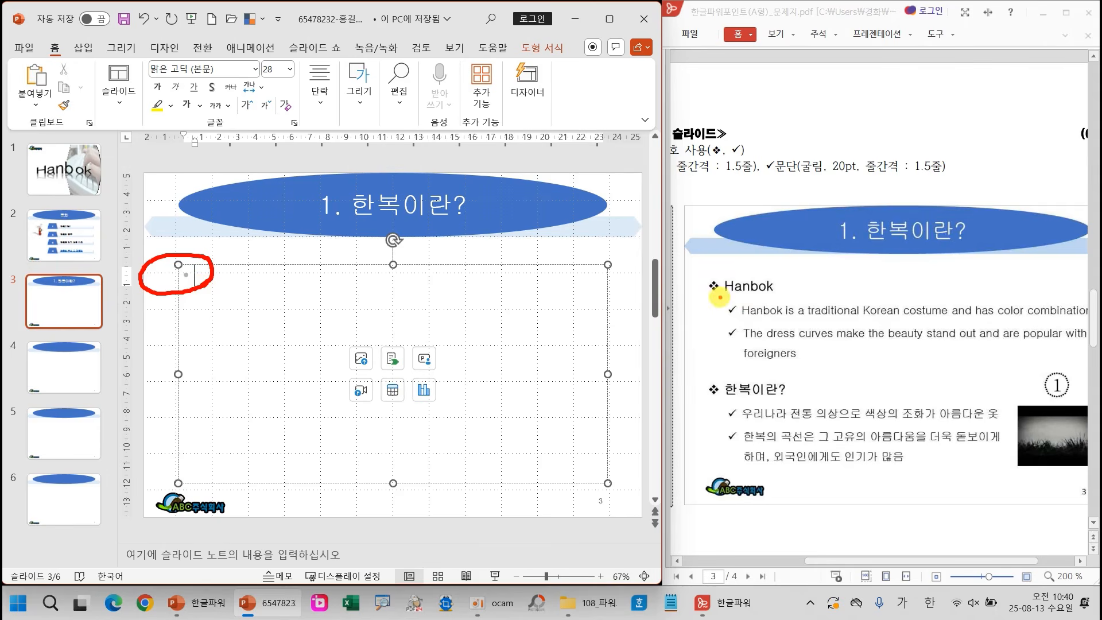
{"action": "left_click_drag", "start_coordinate": [722, 297], "coordinate": [695, 297]}
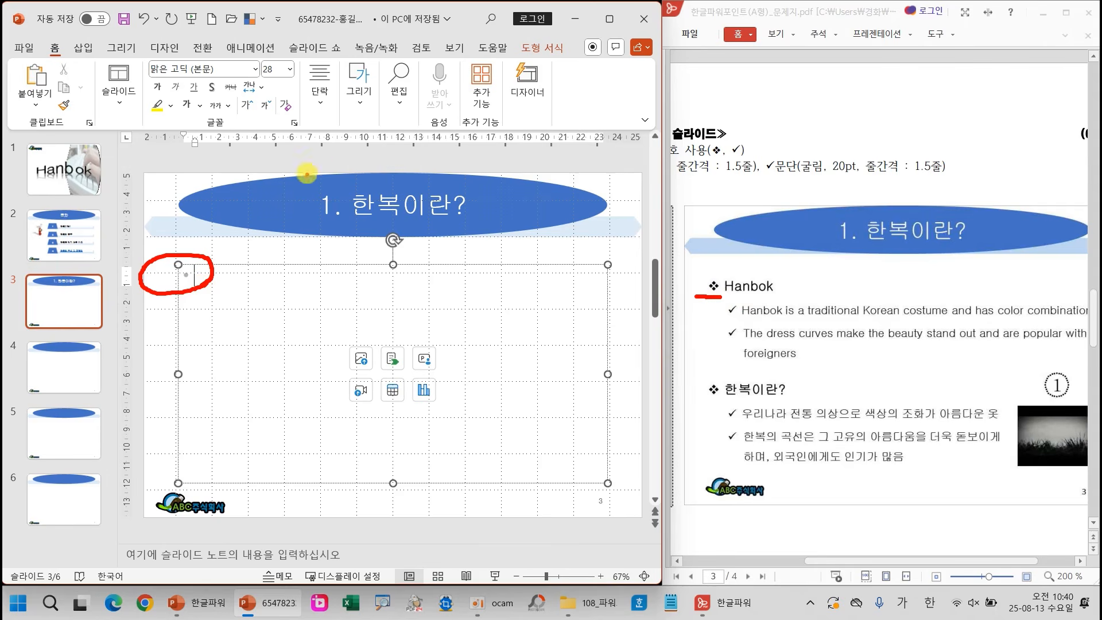
{"action": "left_click", "coordinate": [323, 102]}
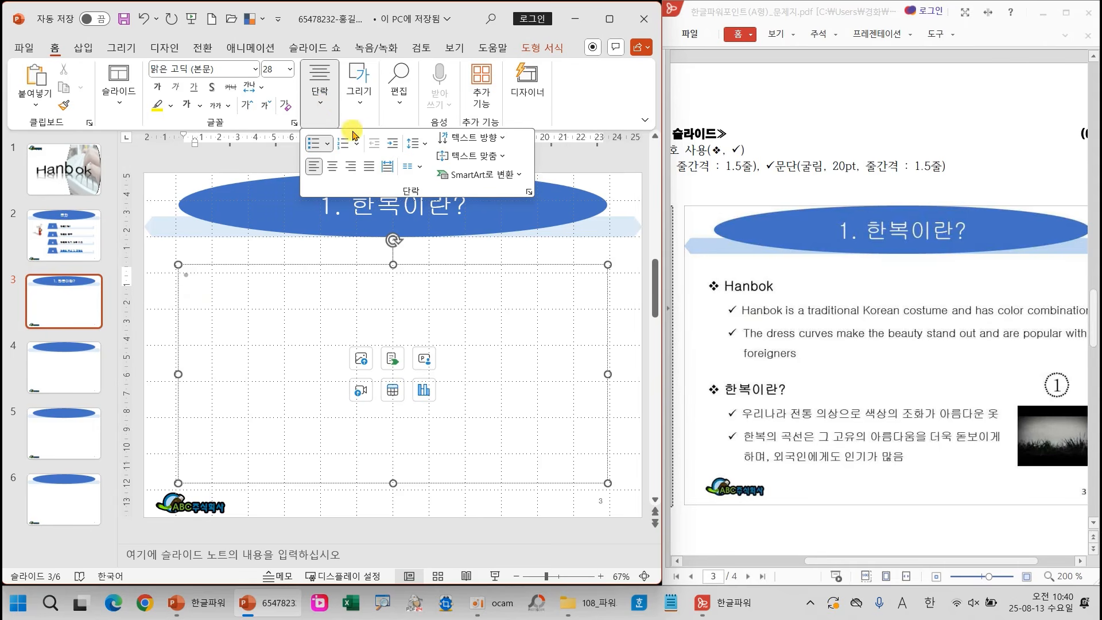
{"action": "left_click", "coordinate": [327, 143]}
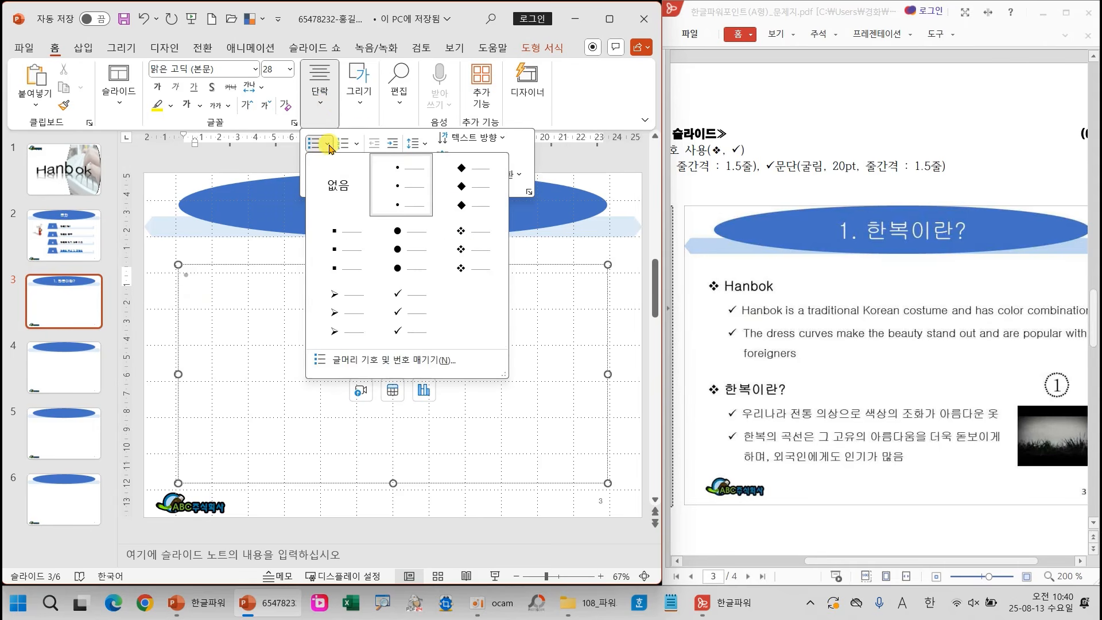
{"action": "left_click", "coordinate": [462, 257]}
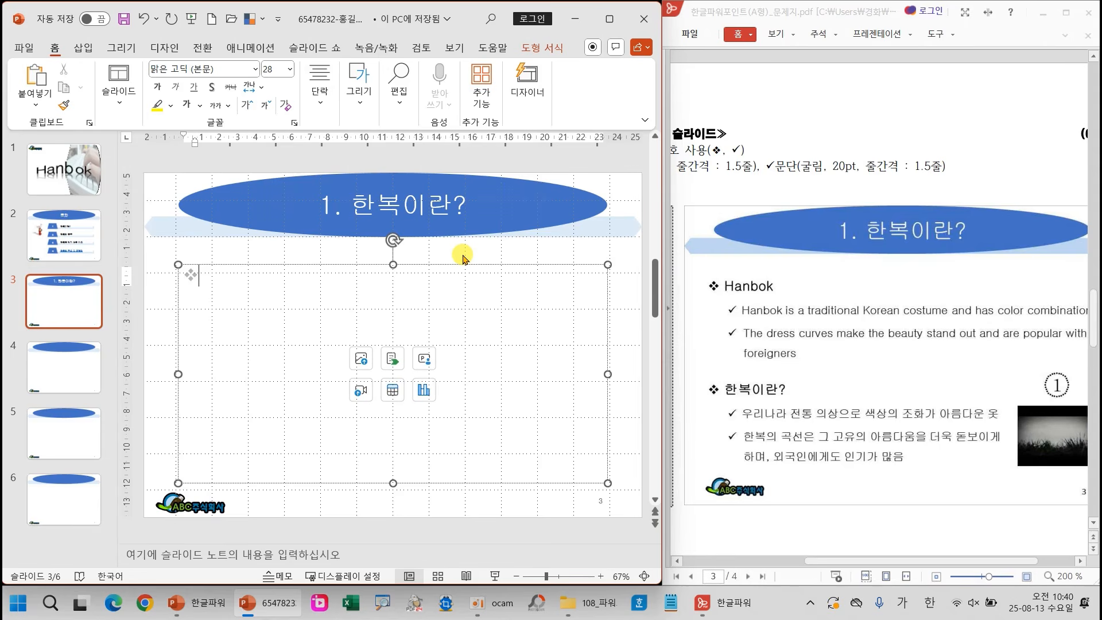
{"action": "type", "text": "Hanbok"}
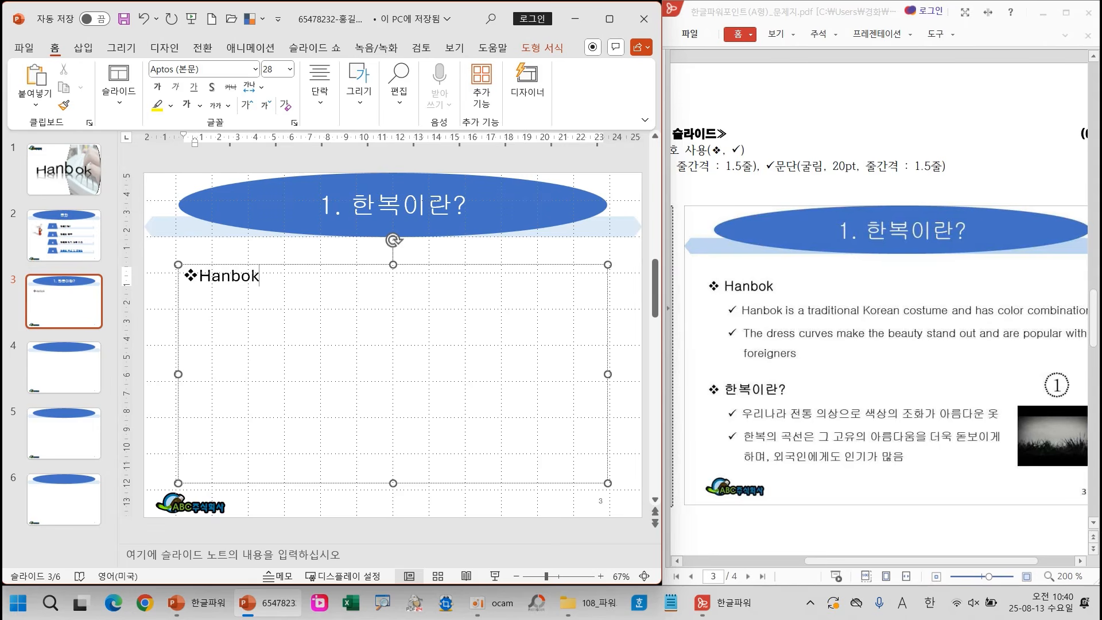
Add a new bullet line below Hanbok and demote it one level as a sub-item
{"action": "key", "text": "Return"}
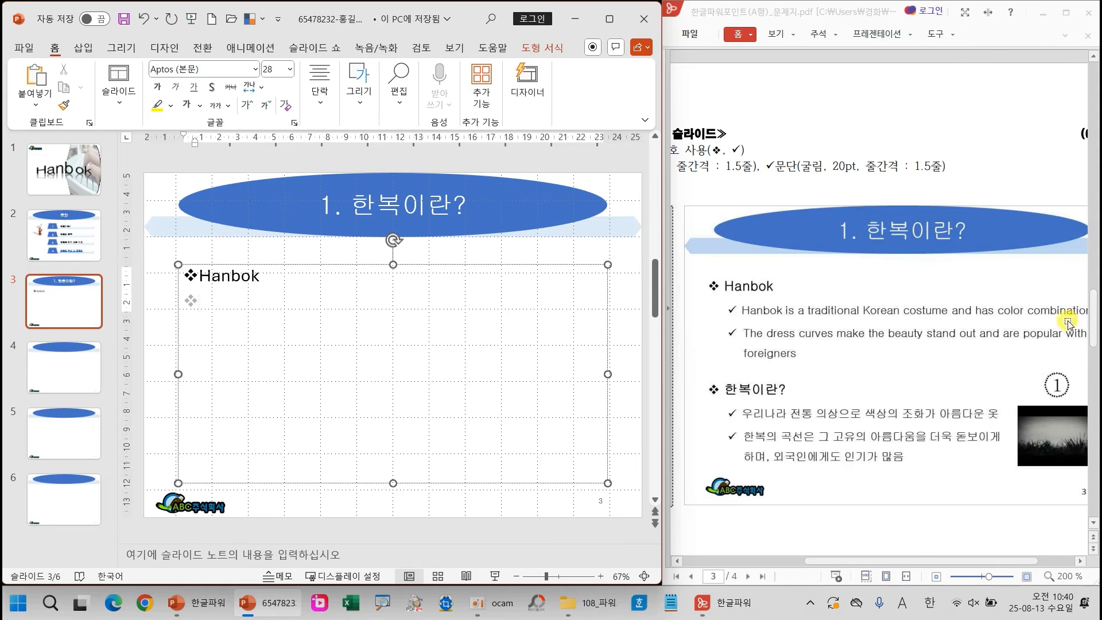
{"action": "left_click_drag", "start_coordinate": [702, 299], "coordinate": [724, 309]}
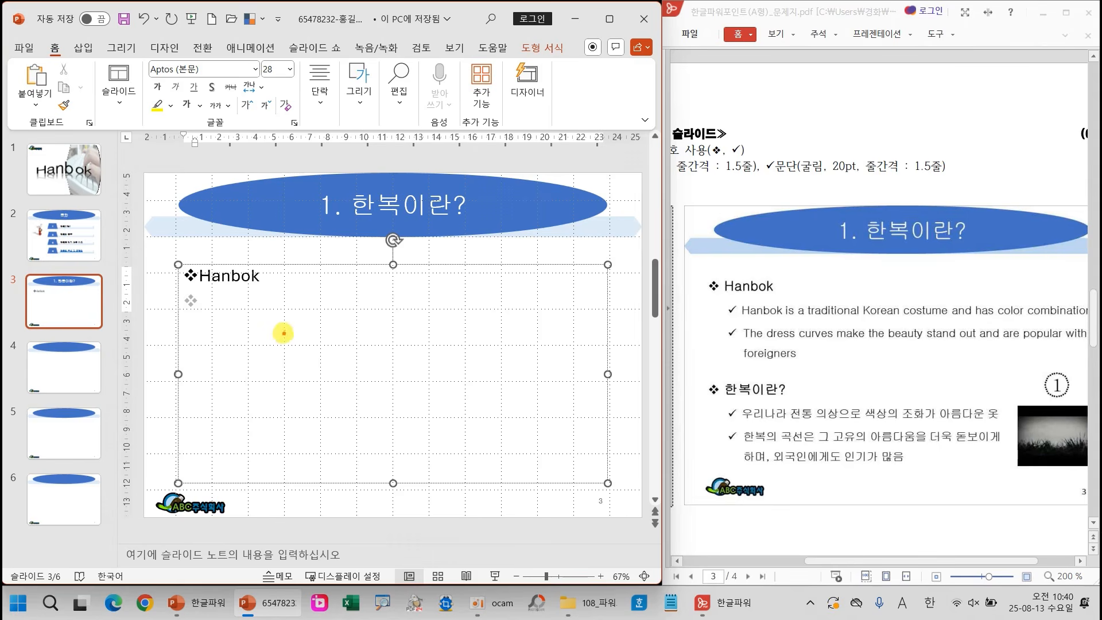
{"action": "mouse_move", "coordinate": [282, 326]}
{"action": "left_mouse_down"}
{"action": "mouse_move", "coordinate": [372, 310]}
{"action": "mouse_move", "coordinate": [337, 354]}
{"action": "mouse_move", "coordinate": [400, 351]}
{"action": "left_mouse_up"}
{"action": "left_click_drag", "start_coordinate": [418, 295], "coordinate": [423, 347]}
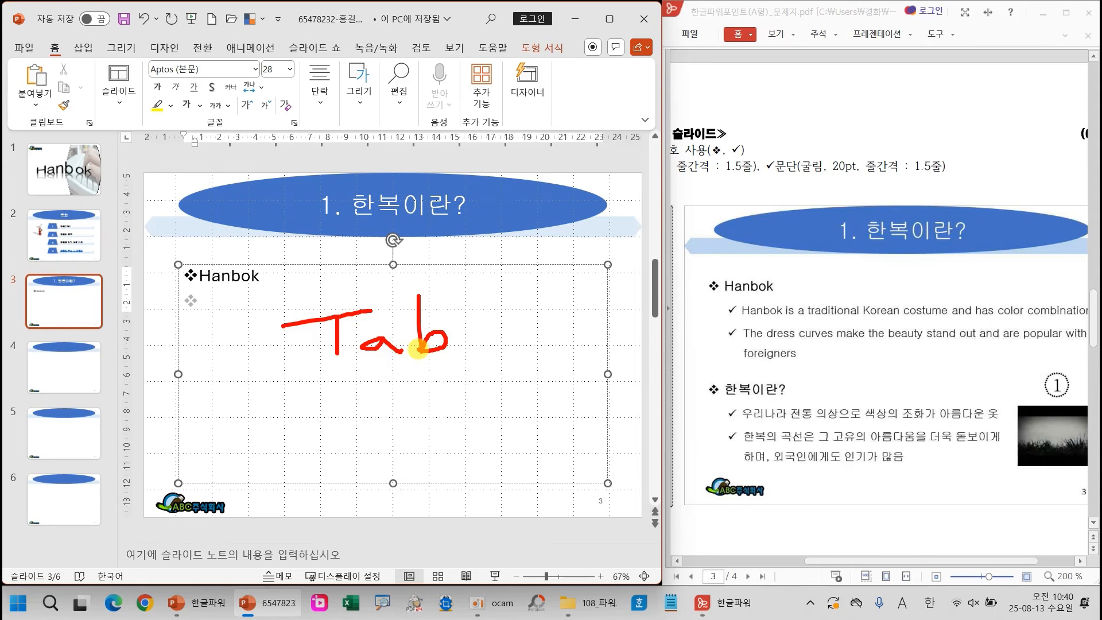
{"action": "key", "text": "Tab"}
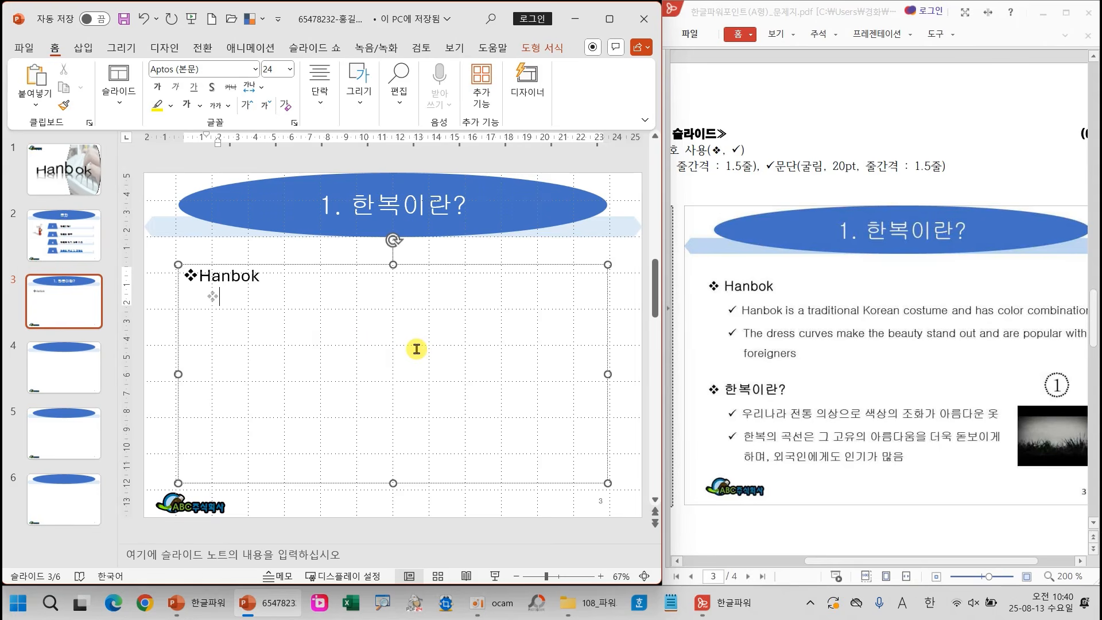